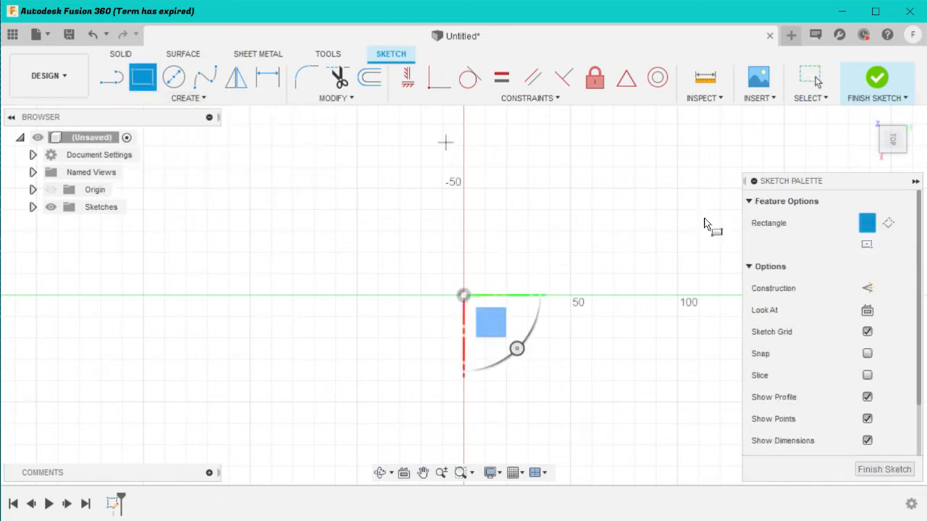
Step: Sketch a center rectangle about 100 mm by 59 mm, centered on the origin
click(867, 246)
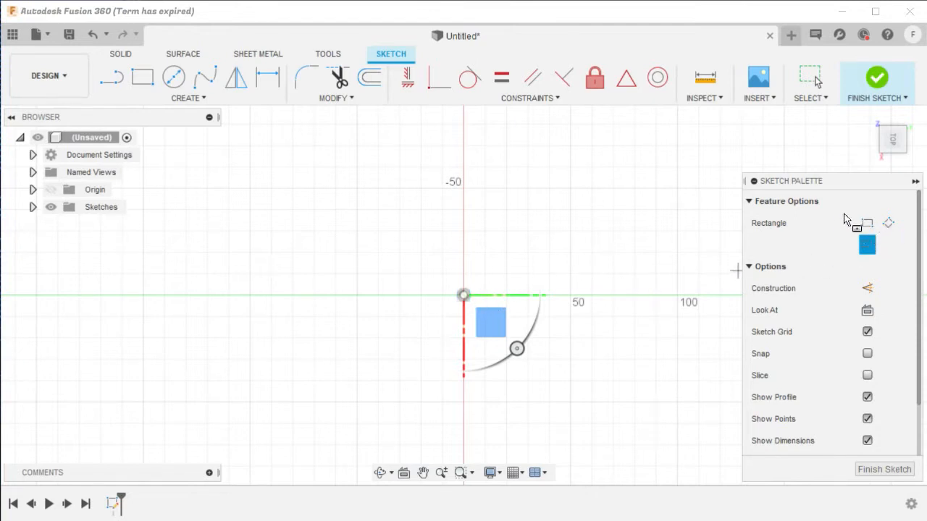
click(463, 294)
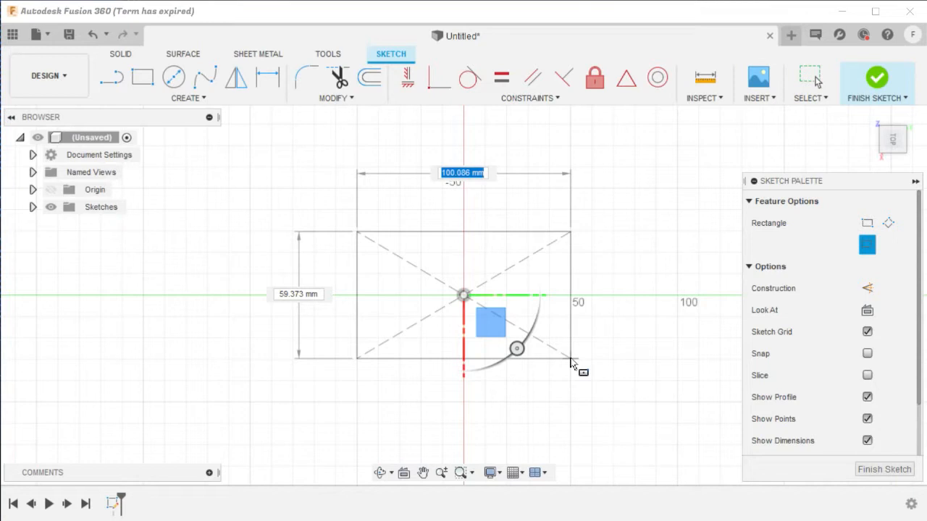
click(571, 359)
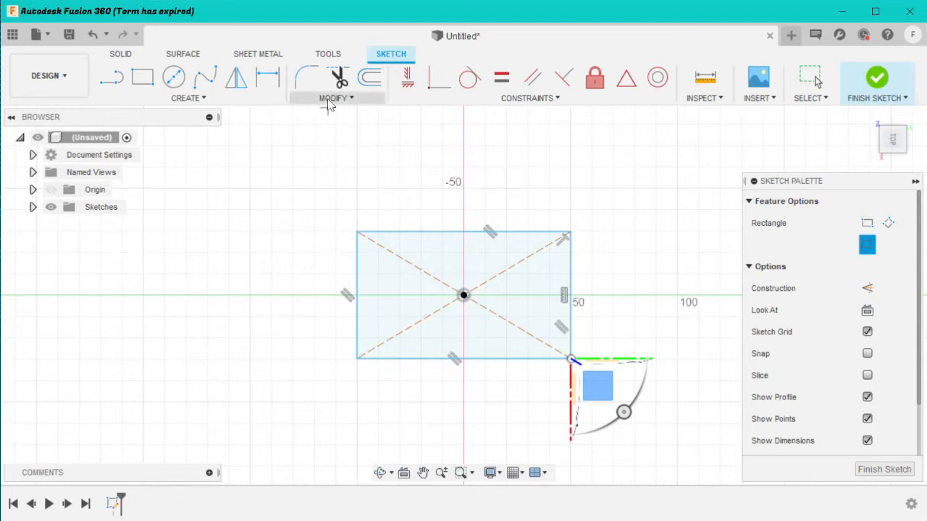
Step: Dimension the rectangle's upper horizontal edge to 100 mm
click(267, 77)
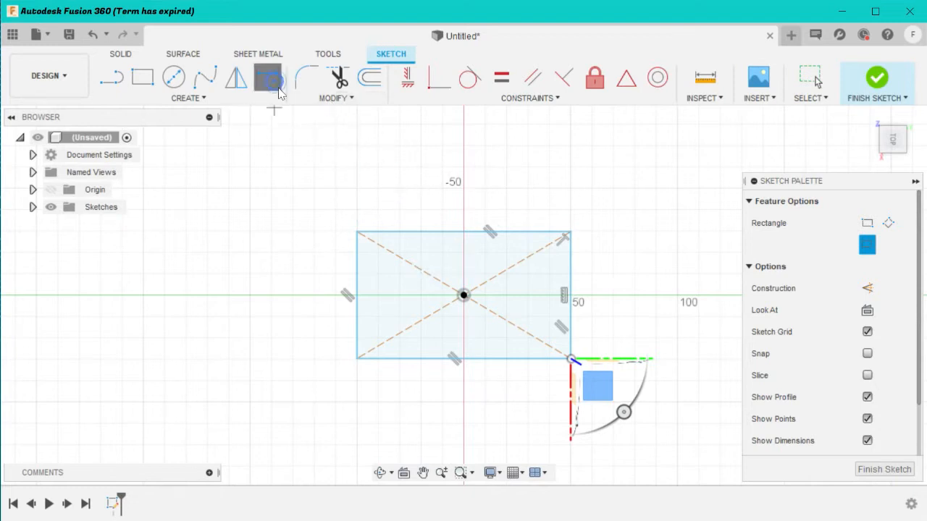
click(463, 233)
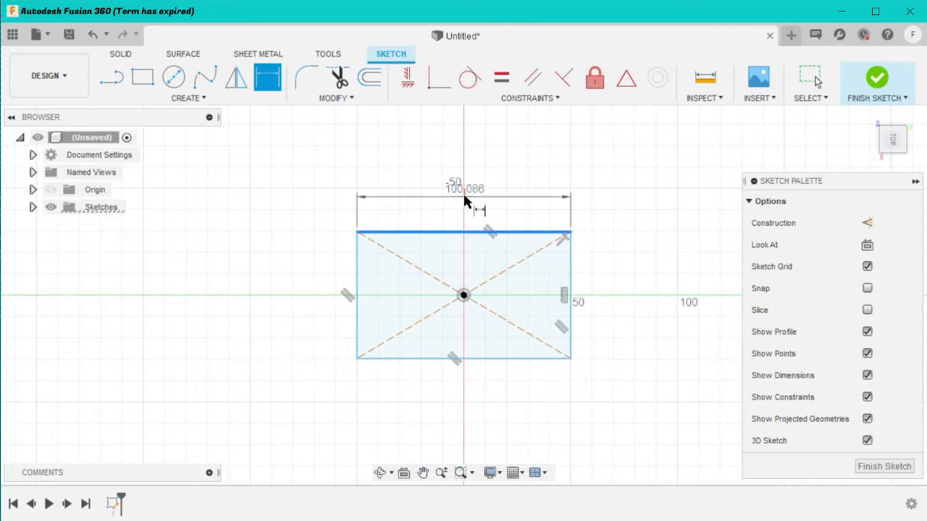
click(471, 193)
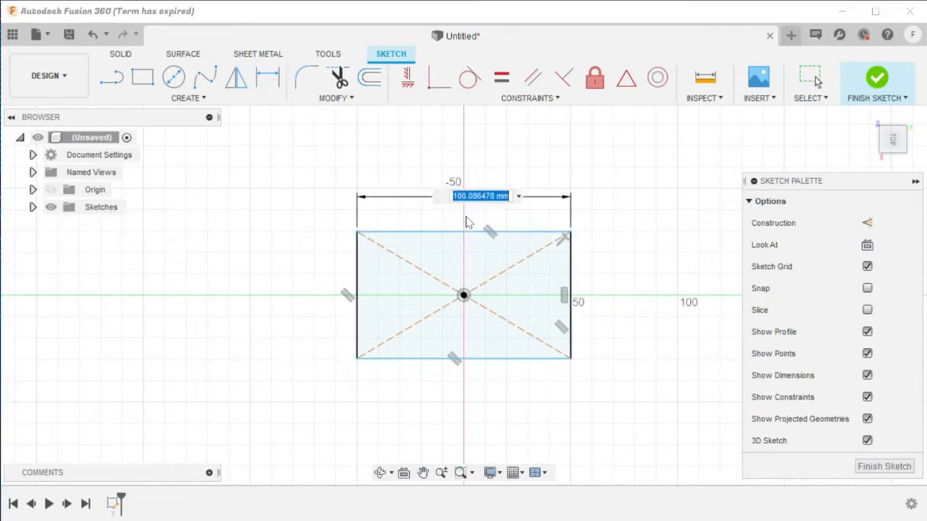
text(1)
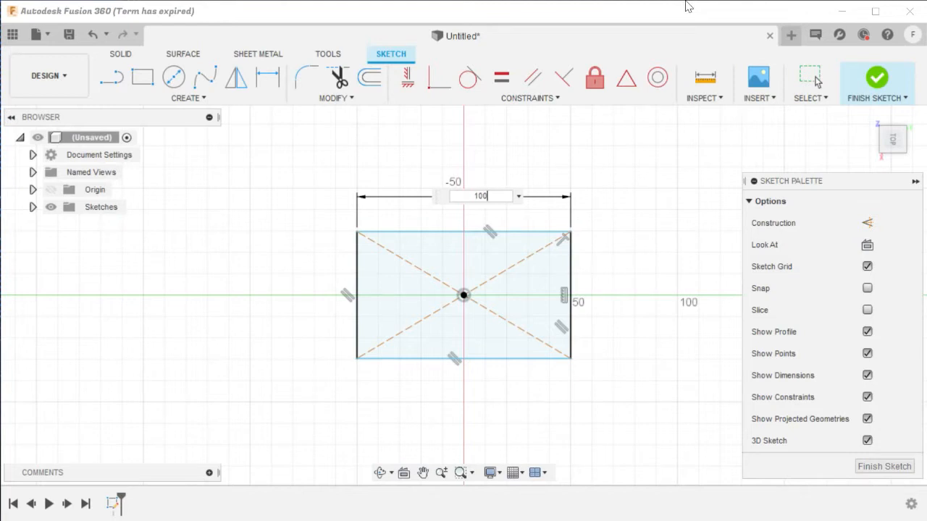
text(00)
key(Return)
Step: Dimension the rectangle's left vertical edge to 50 mm
click(351, 310)
click(316, 315)
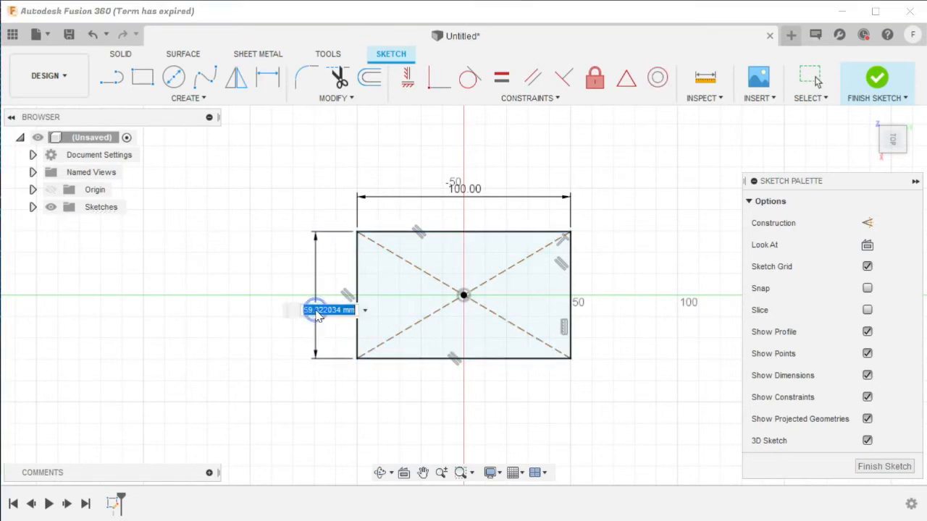
text(5)
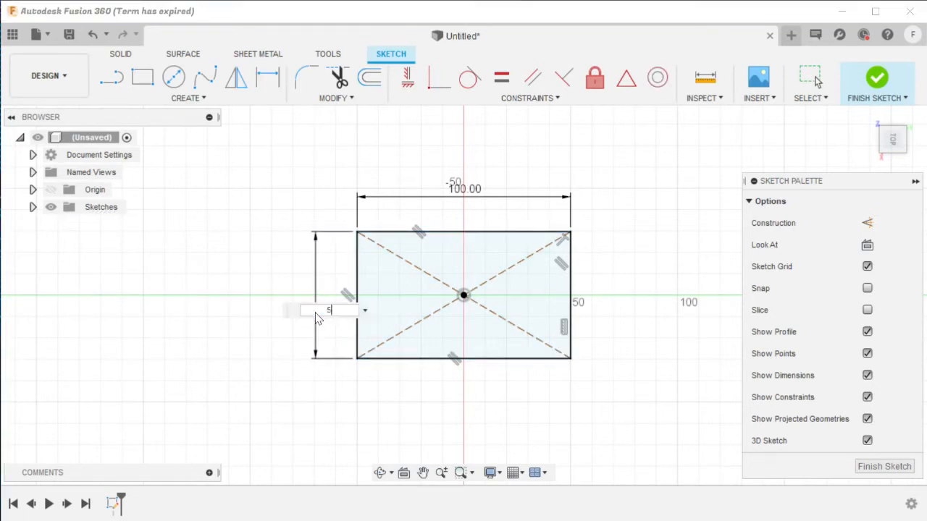
text(0)
key(Return)
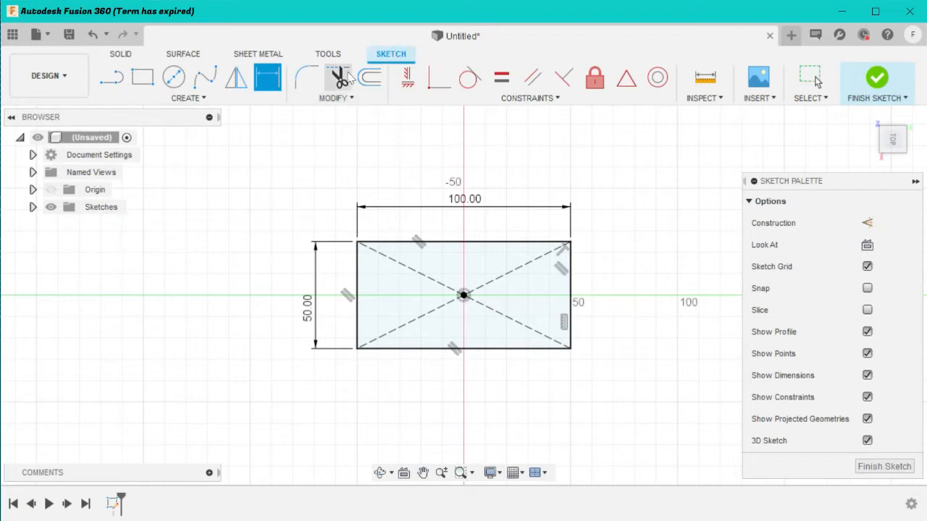
Step: Rename the 100 mm sketch dimension d1 to "length" in the model parameters
click(350, 100)
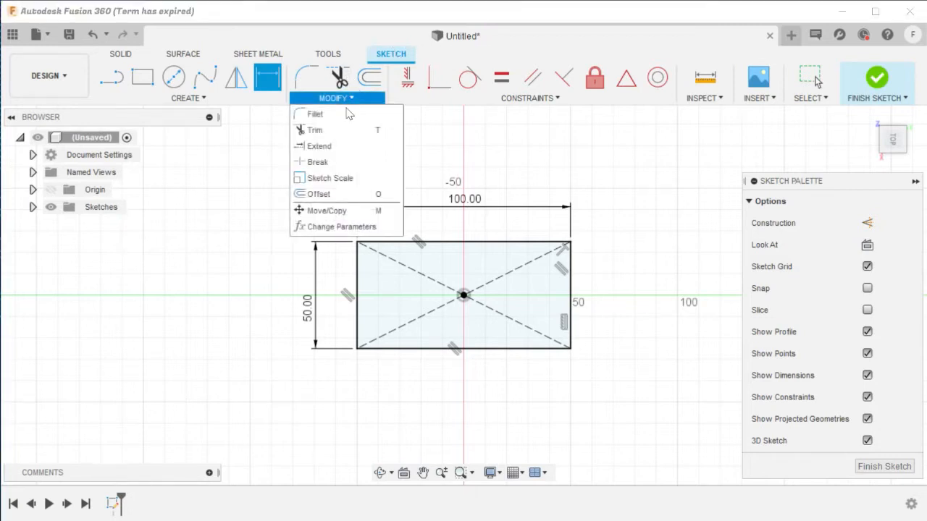
click(329, 228)
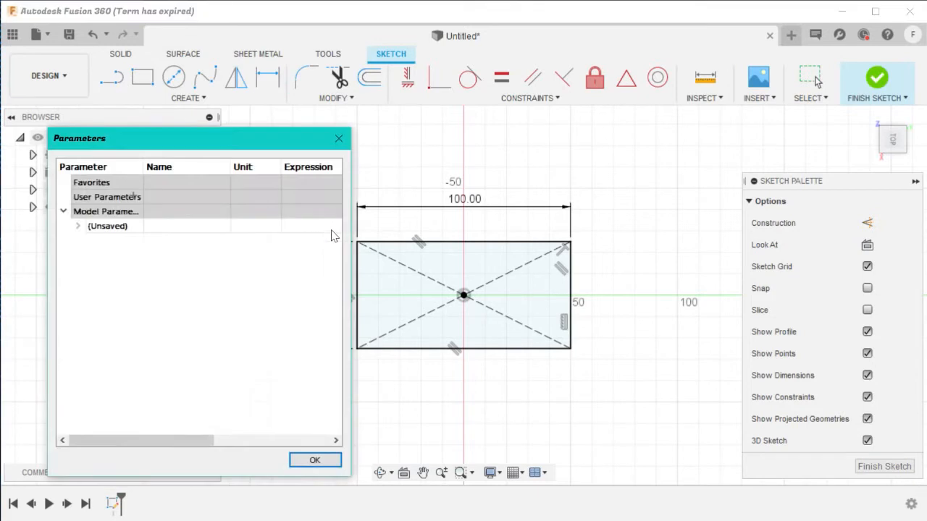
click(85, 198)
click(80, 228)
click(92, 240)
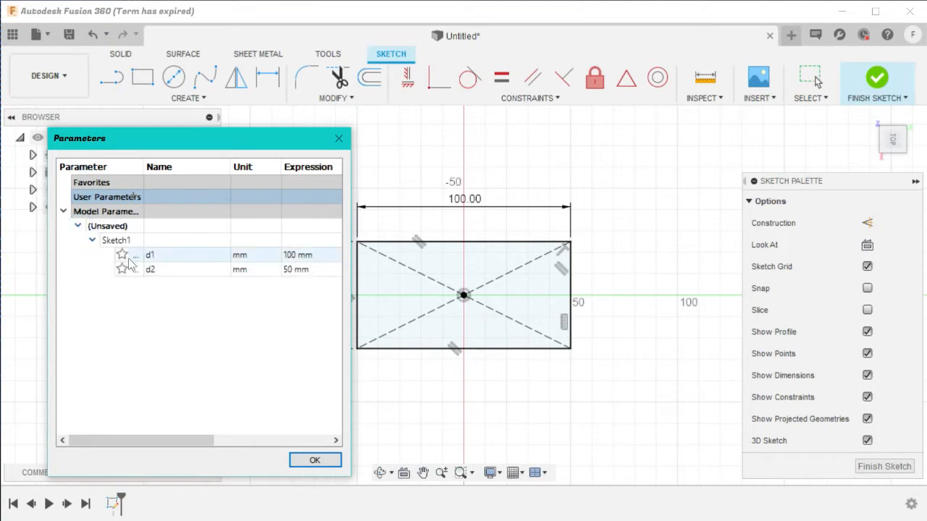
double_click(169, 256)
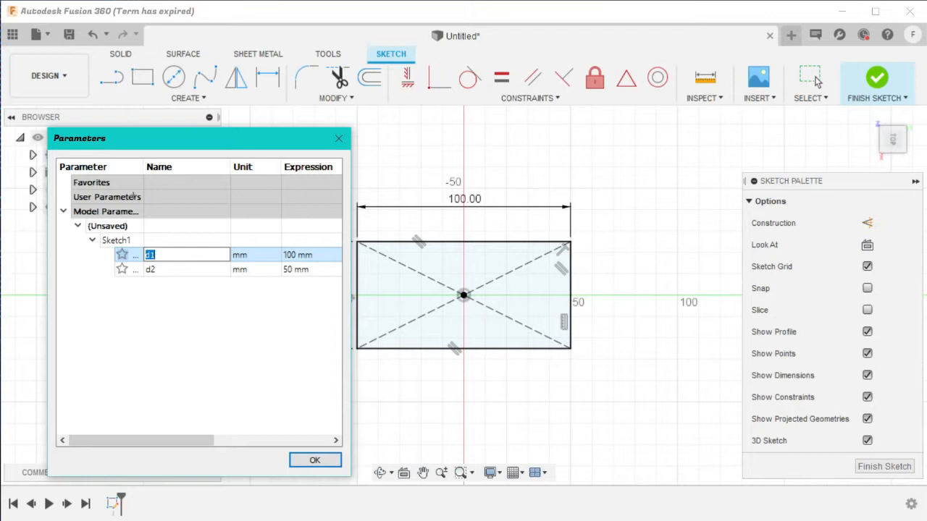
text(length)
click(300, 255)
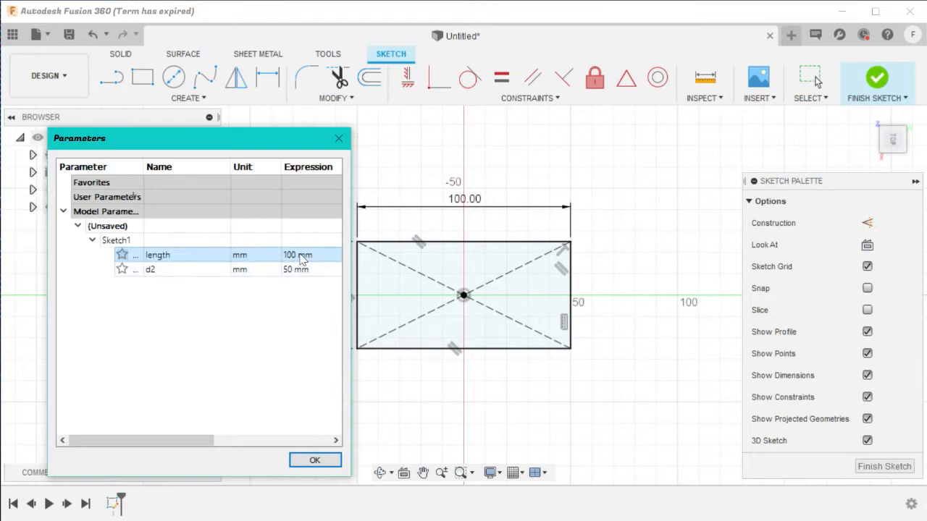
Step: Rename parameter d2 to "width", set its expression to length/2, and accept the parameter changes
click(187, 270)
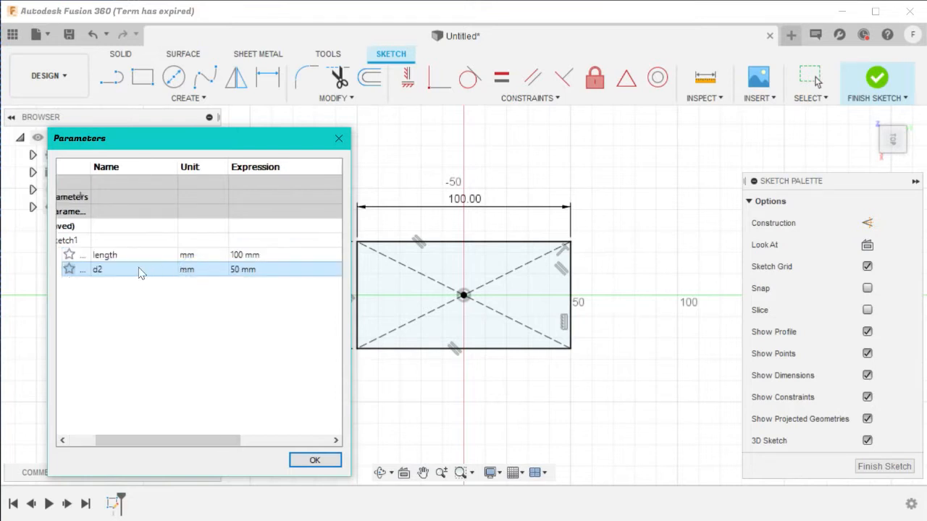
click(116, 270)
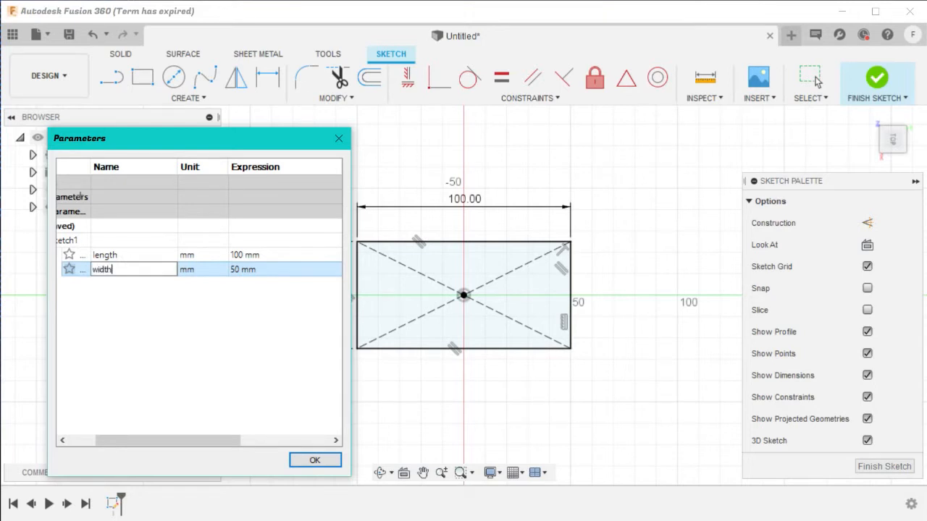
click(236, 273)
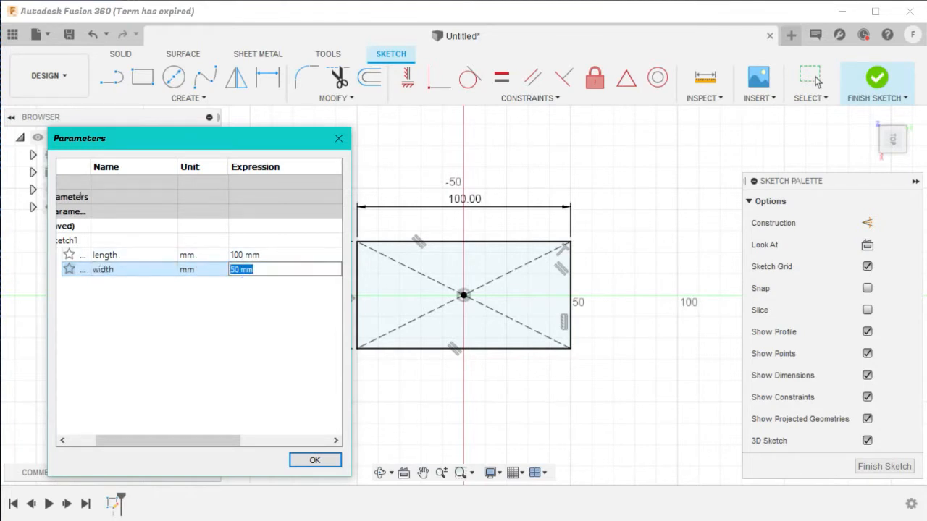
text(length/2)
click(314, 461)
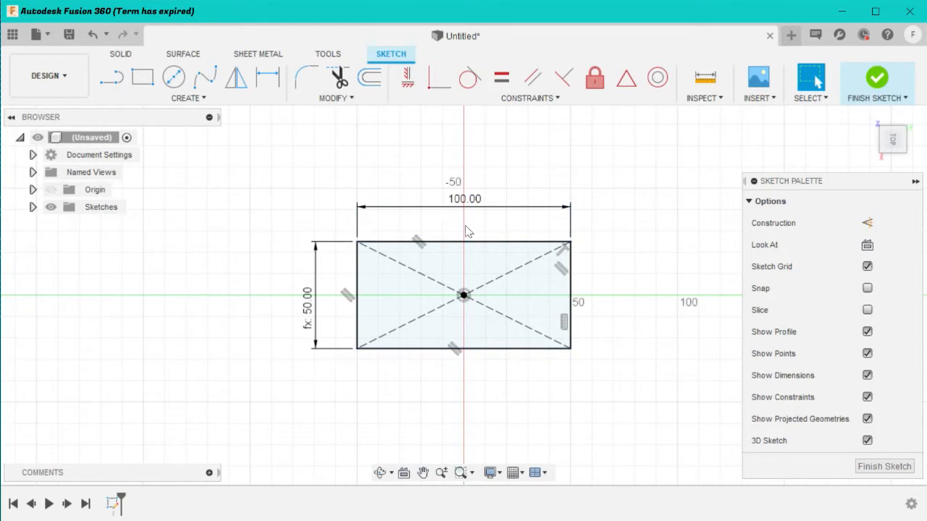
Step: Offset the whole rectangle outward by 5 mm with chain selection on
click(366, 82)
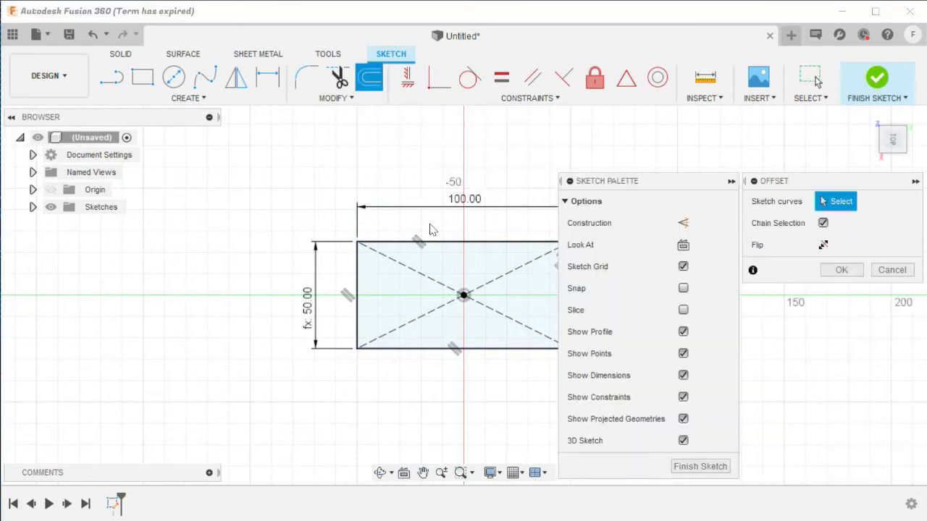
click(451, 240)
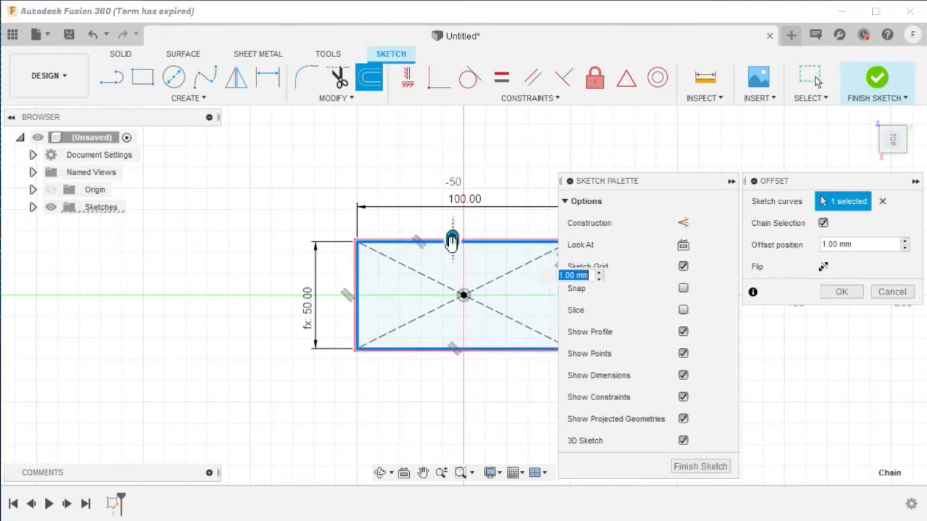
text(5)
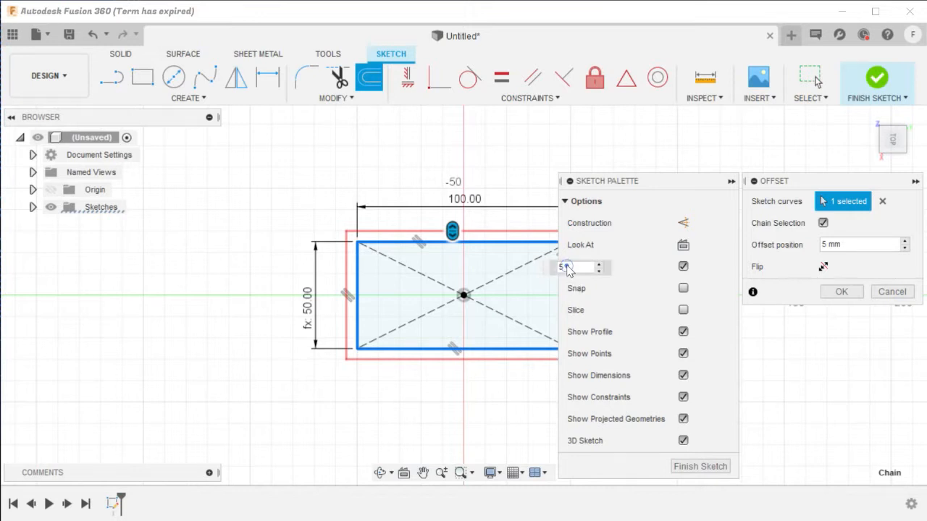
double_click(560, 268)
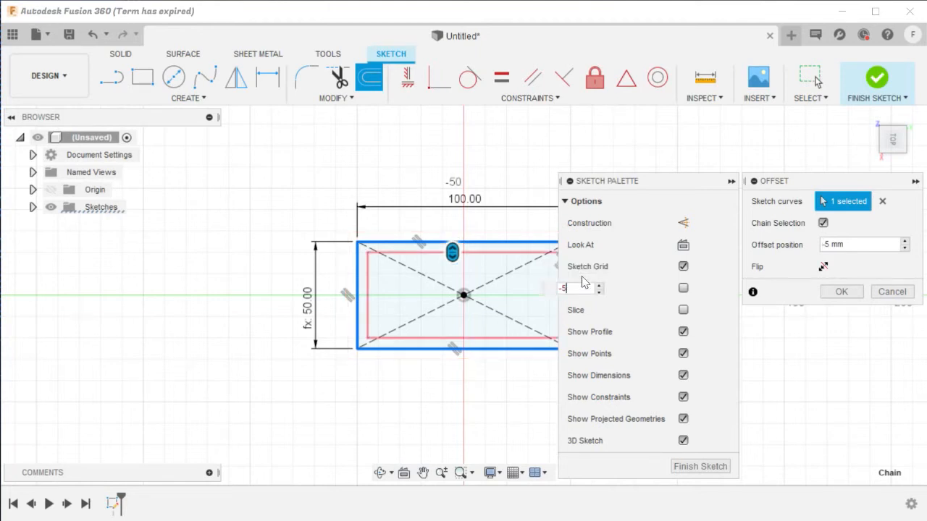
drag(578, 289, 554, 289)
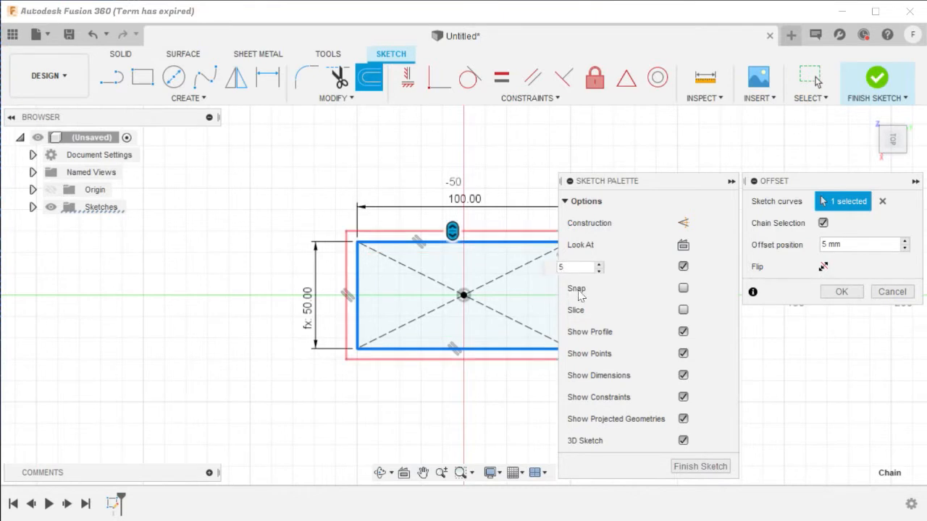
key(Return)
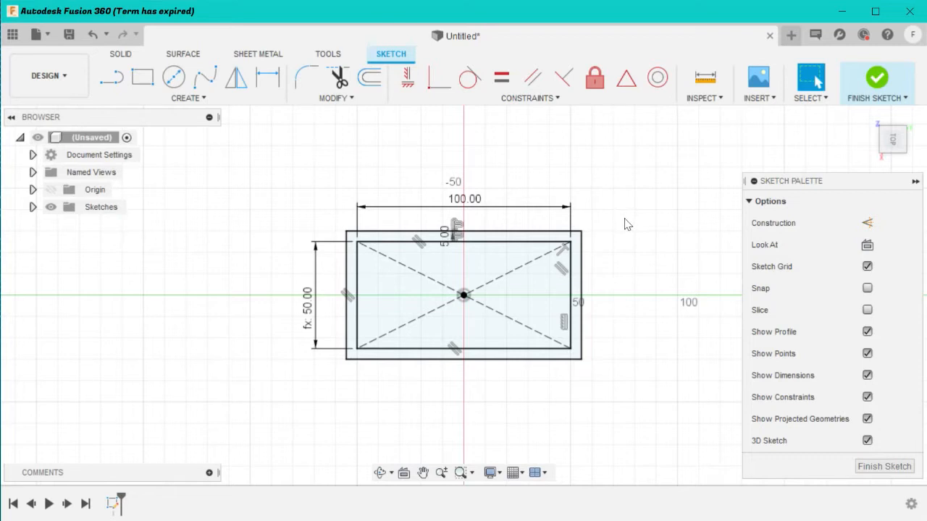
Step: Finish the sketch containing the two nested rectangles
click(582, 312)
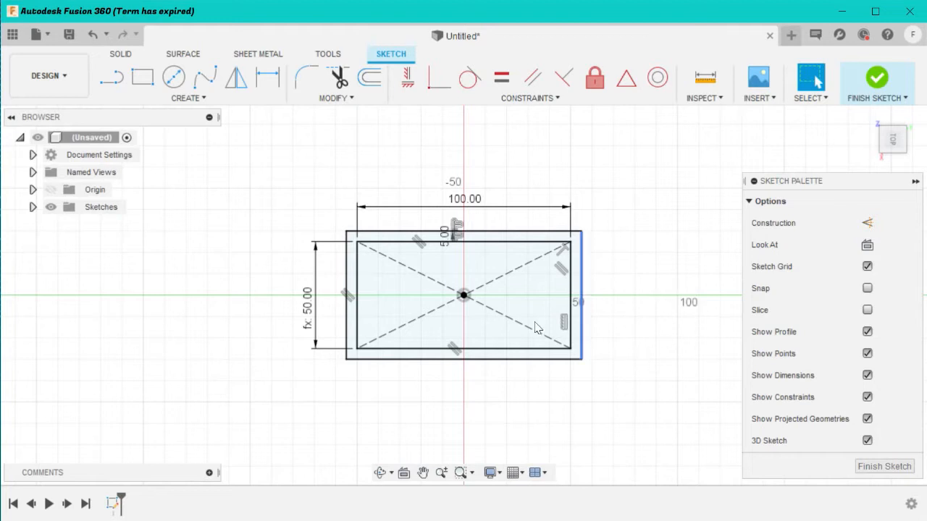
mouse_move(895, 142)
mouse_down()
mouse_move(906, 108)
mouse_move(887, 73)
mouse_move(872, 91)
mouse_move(905, 116)
mouse_move(887, 134)
mouse_move(908, 155)
mouse_move(891, 145)
mouse_move(905, 116)
mouse_move(894, 119)
mouse_move(898, 156)
mouse_move(880, 130)
mouse_move(894, 152)
mouse_move(898, 134)
mouse_move(890, 152)
mouse_move(880, 137)
mouse_move(898, 131)
mouse_up()
mouse_move(463, 295)
shift+middle_down()
mouse_move(486, 239)
mouse_move(528, 286)
mouse_move(521, 315)
mouse_move(550, 254)
mouse_move(529, 286)
mouse_move(492, 275)
mouse_move(500, 304)
shift+middle_up()
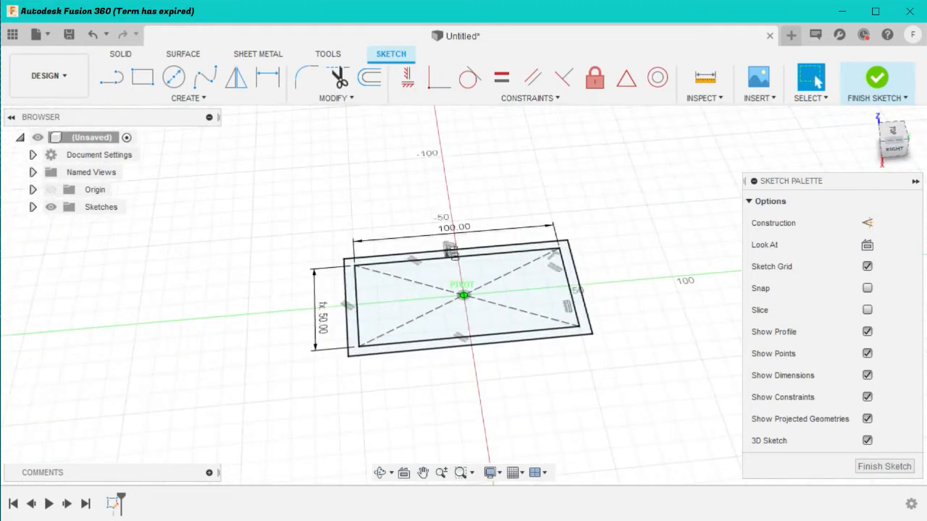
click(884, 467)
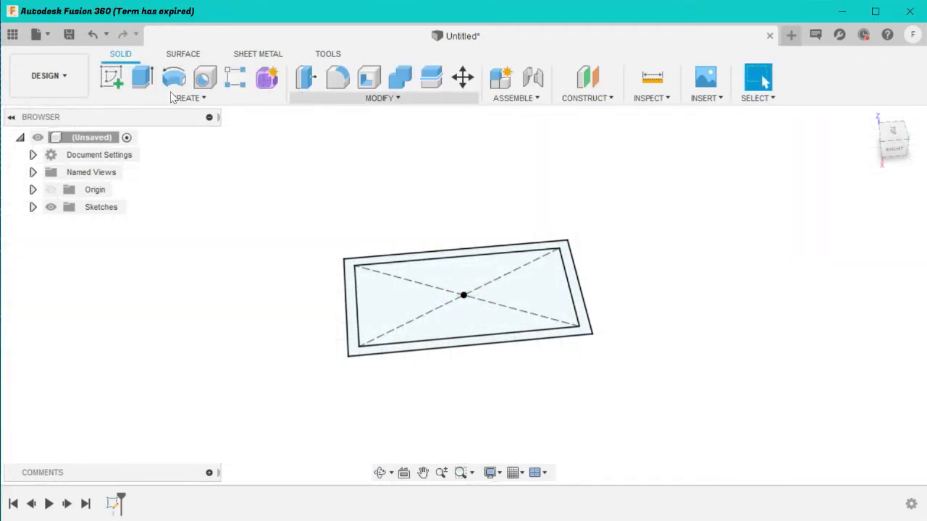
Step: Extrude both the outer frame and inner rectangle profiles 10 mm as a new body
click(149, 87)
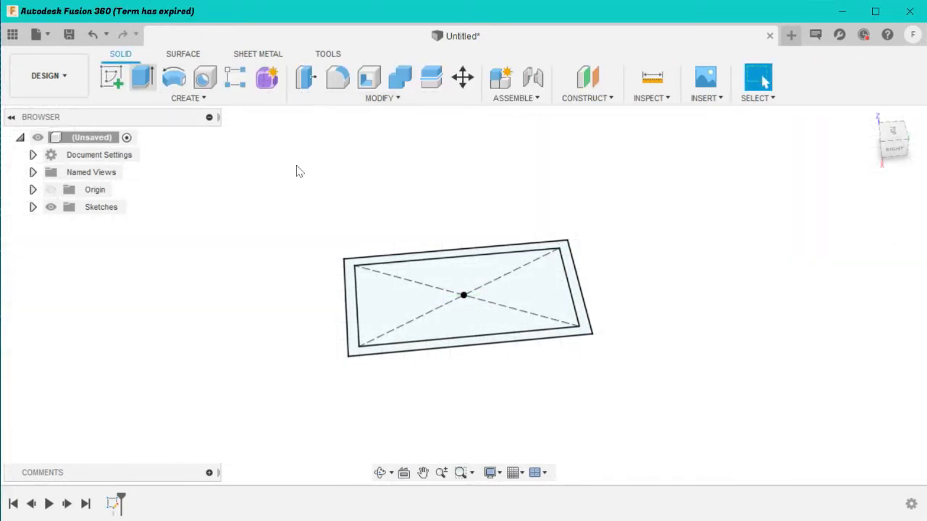
click(571, 278)
click(559, 316)
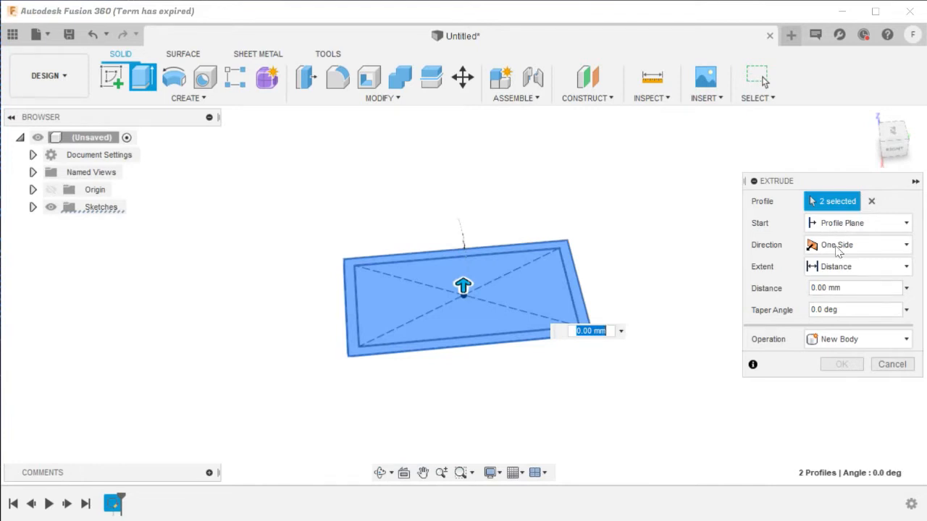
click(817, 289)
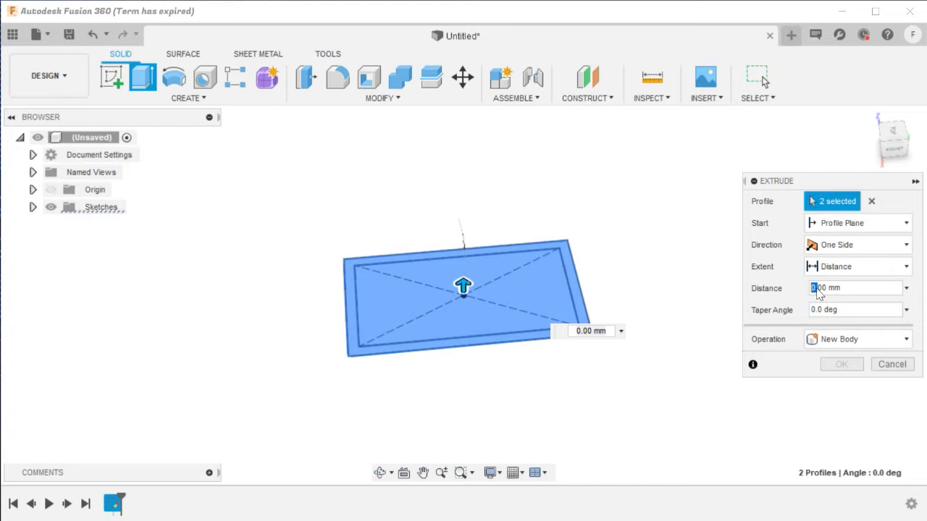
drag(823, 291, 807, 290)
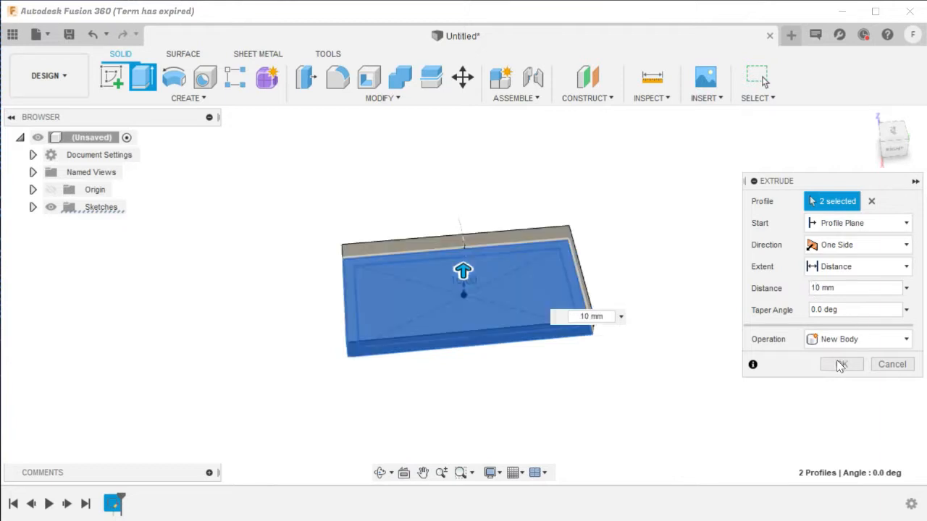
click(842, 364)
Step: Set the length parameter's expression to 200 mm and accept the parameter change
mouse_move(889, 155)
mouse_down()
mouse_move(862, 133)
mouse_move(872, 123)
mouse_move(897, 127)
mouse_move(888, 132)
mouse_move(890, 148)
mouse_up()
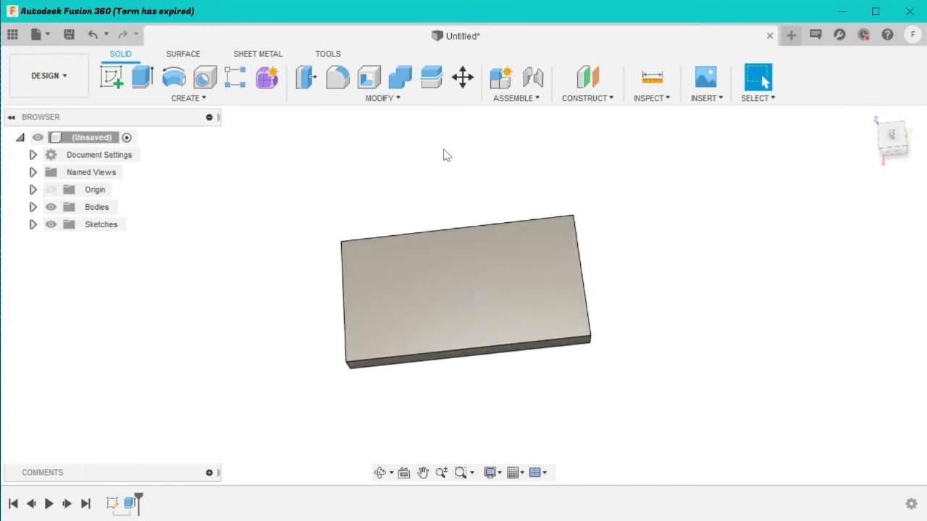
click(391, 100)
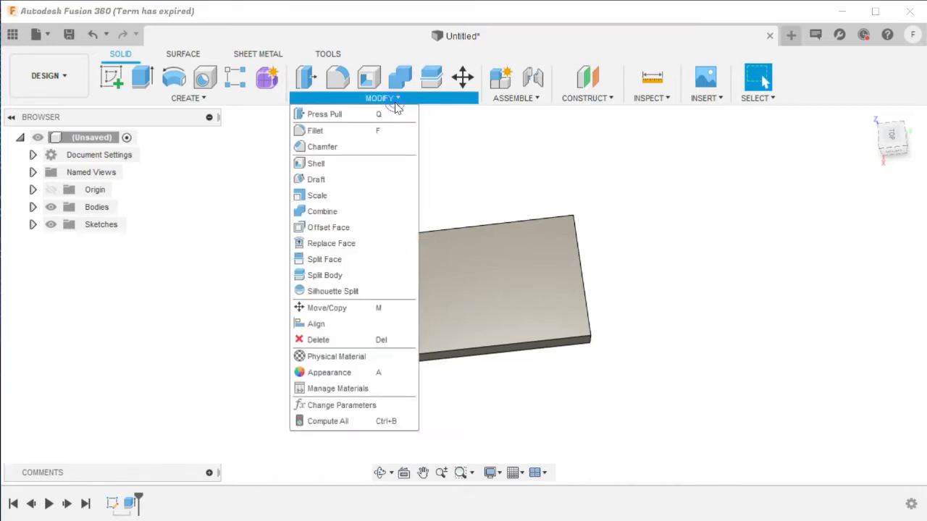
click(353, 404)
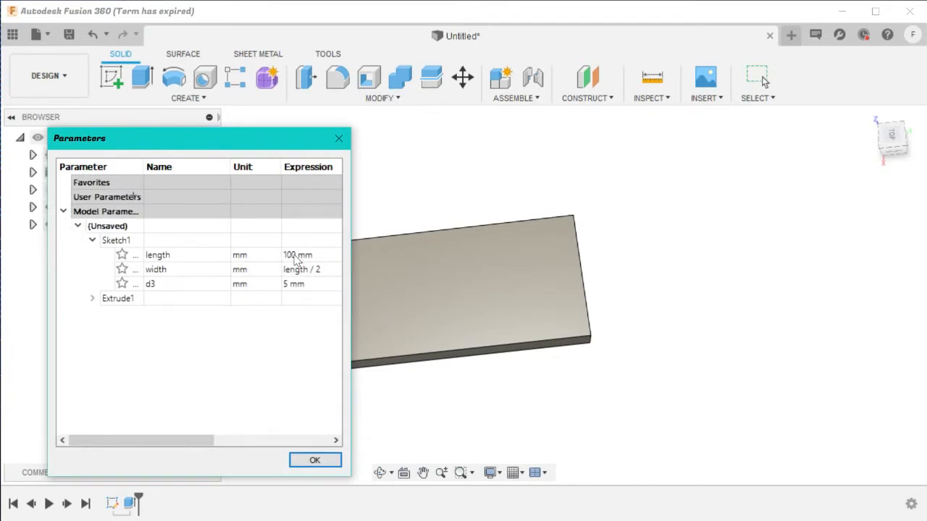
double_click(296, 257)
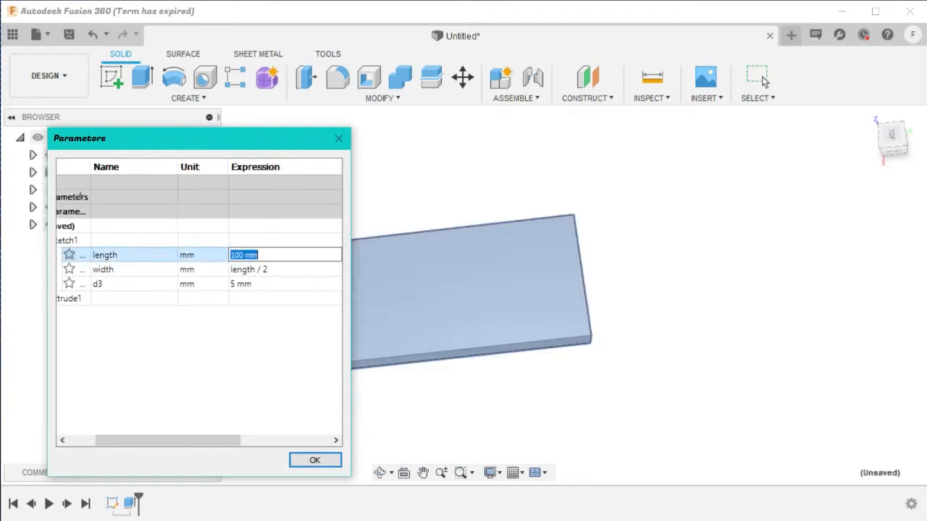
double_click(242, 255)
click(315, 460)
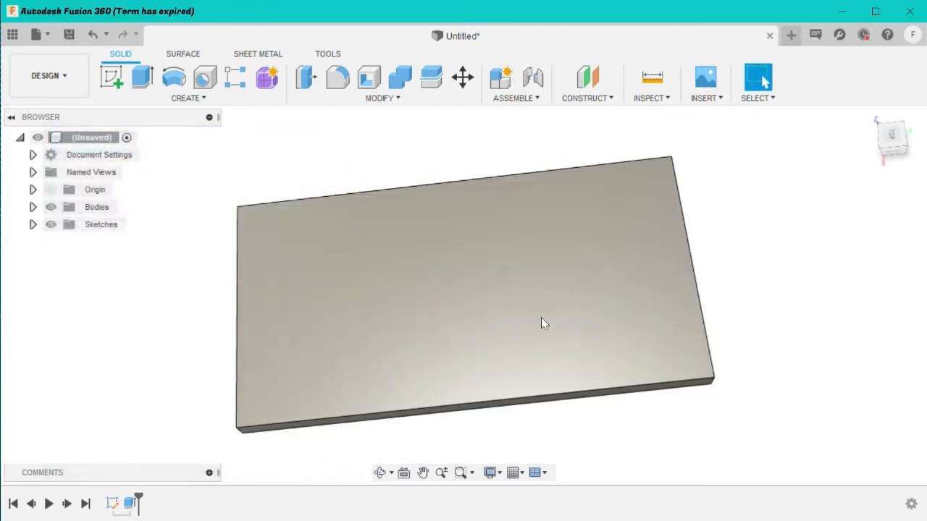
Step: Display the plate's base sketch together with the body, briefly showing and hiding the origin to check the centring
mouse_move(889, 145)
mouse_down()
mouse_move(889, 58)
mouse_move(885, 80)
mouse_up()
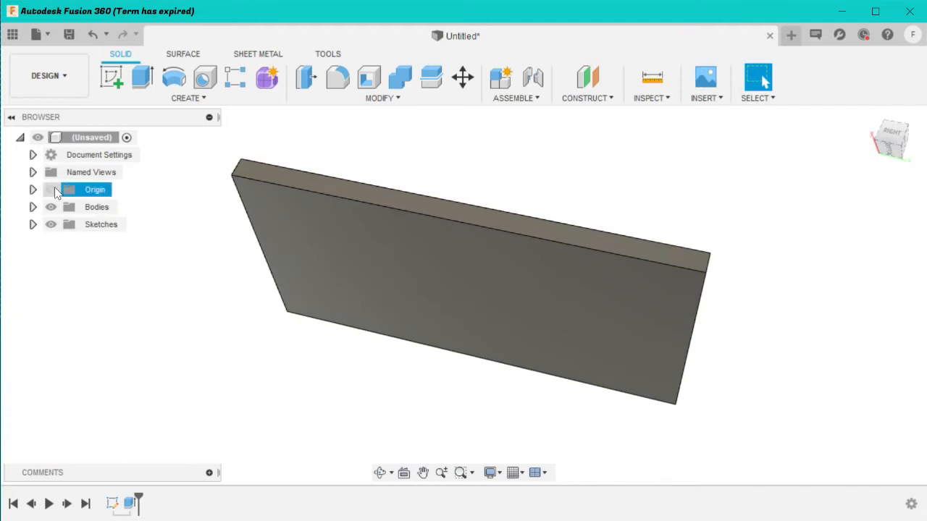
click(51, 189)
click(33, 224)
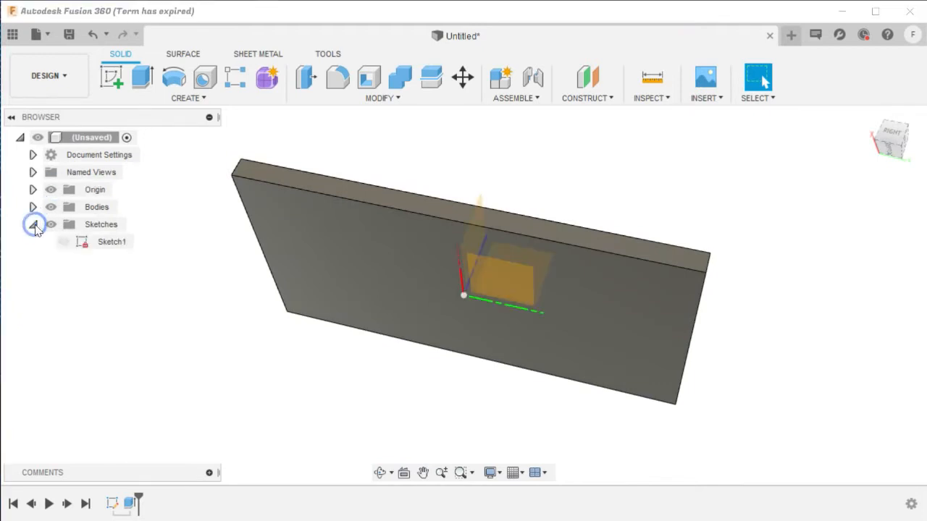
click(64, 243)
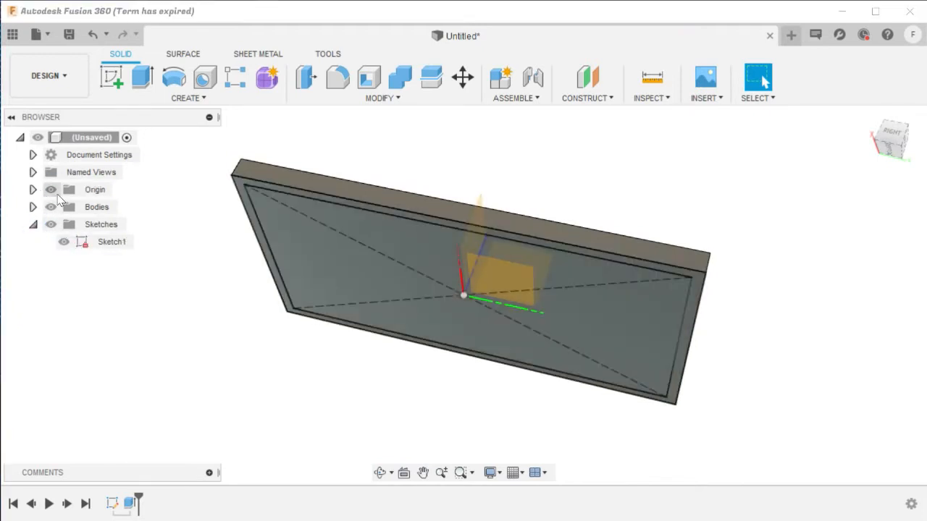
click(50, 189)
mouse_move(892, 142)
mouse_down()
mouse_move(904, 145)
mouse_move(889, 163)
mouse_move(892, 181)
mouse_move(894, 148)
mouse_move(875, 149)
mouse_up()
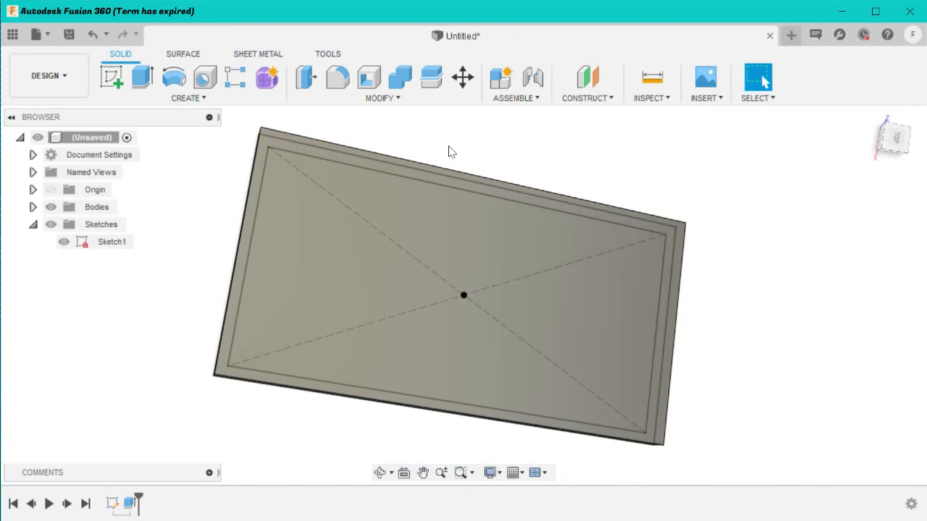
click(111, 77)
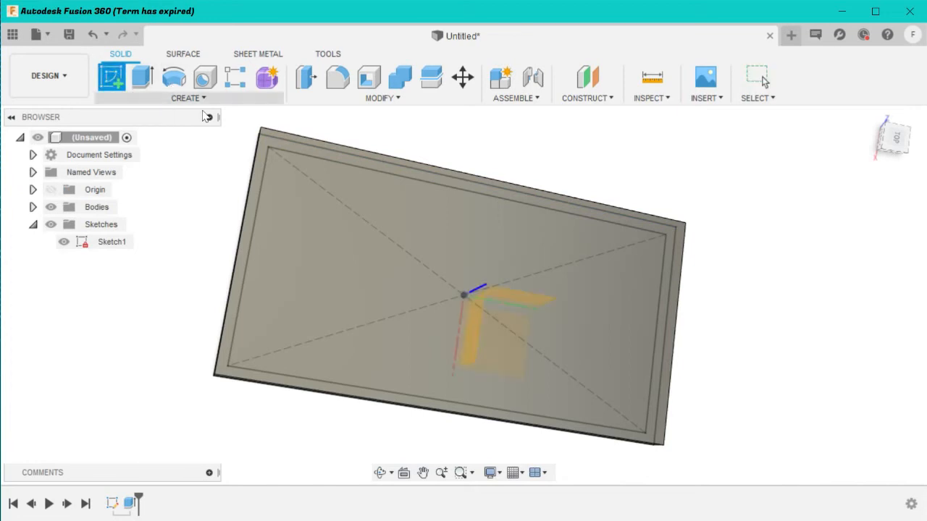
mouse_move(895, 141)
mouse_down()
mouse_move(918, 94)
mouse_move(911, 116)
mouse_move(892, 120)
mouse_move(894, 145)
mouse_up()
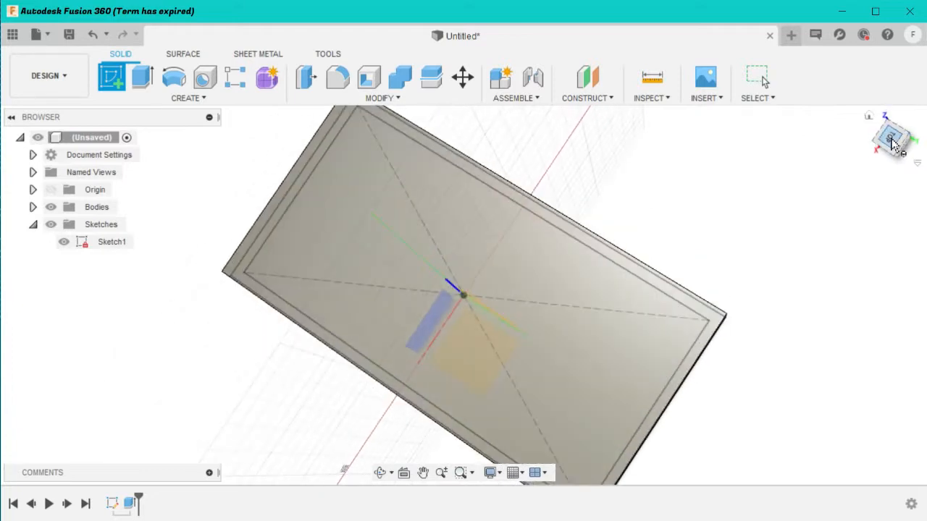
click(893, 141)
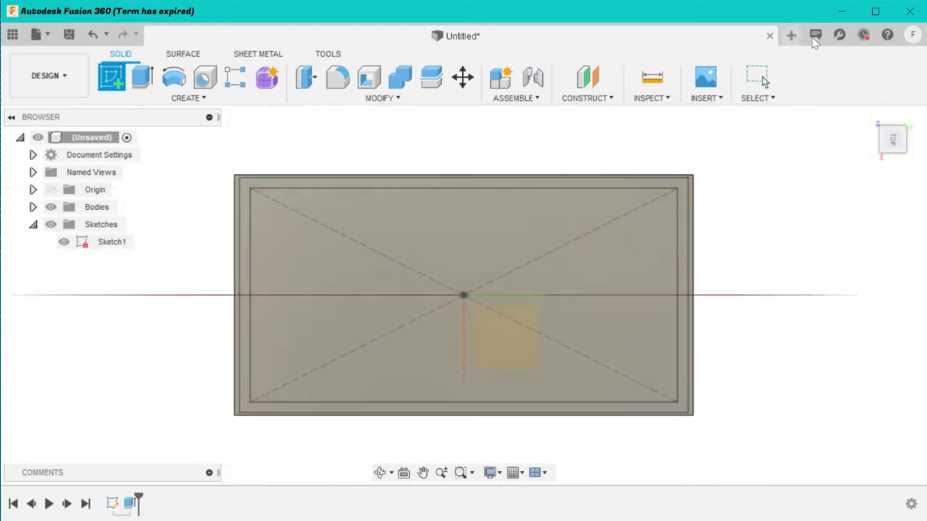
drag(891, 139, 895, 148)
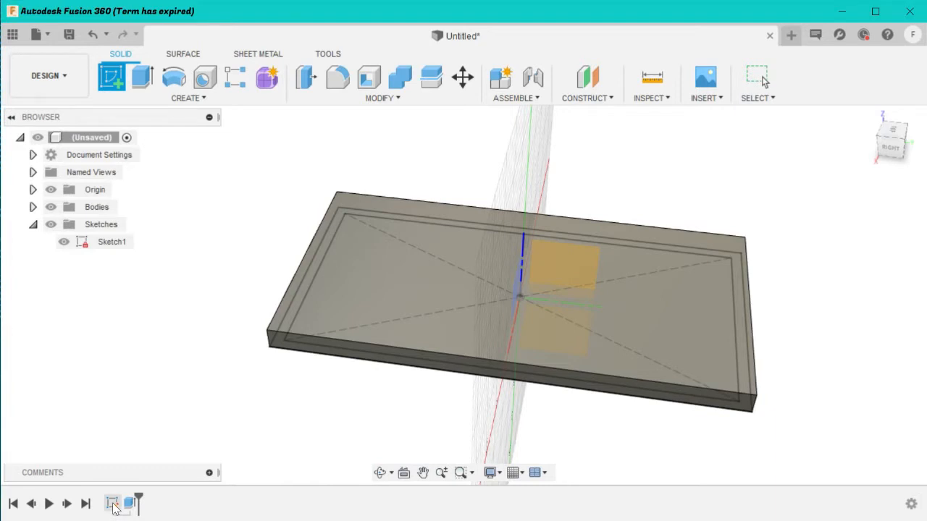
Step: Edit the plate's base sketch to add a chained offset 5 mm inside the original rectangle, and finish the sketch
click(112, 504)
right_click(113, 505)
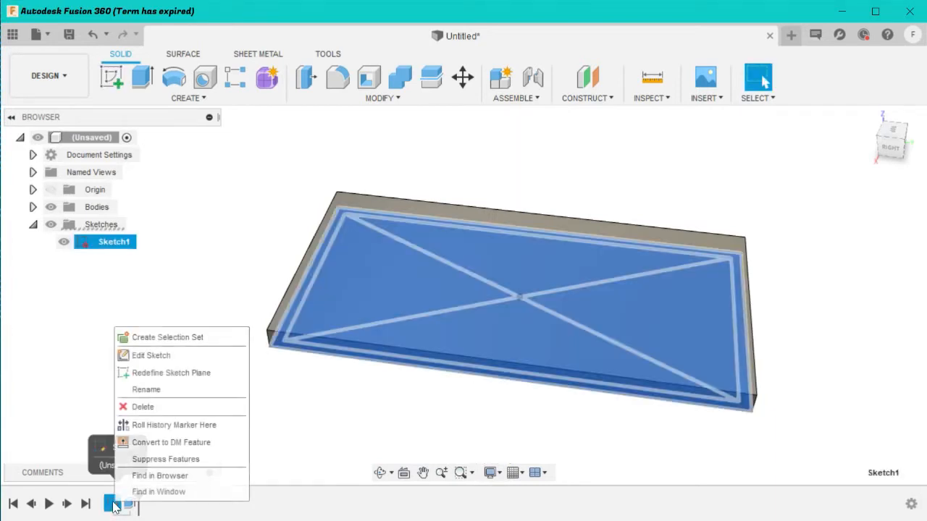
click(142, 358)
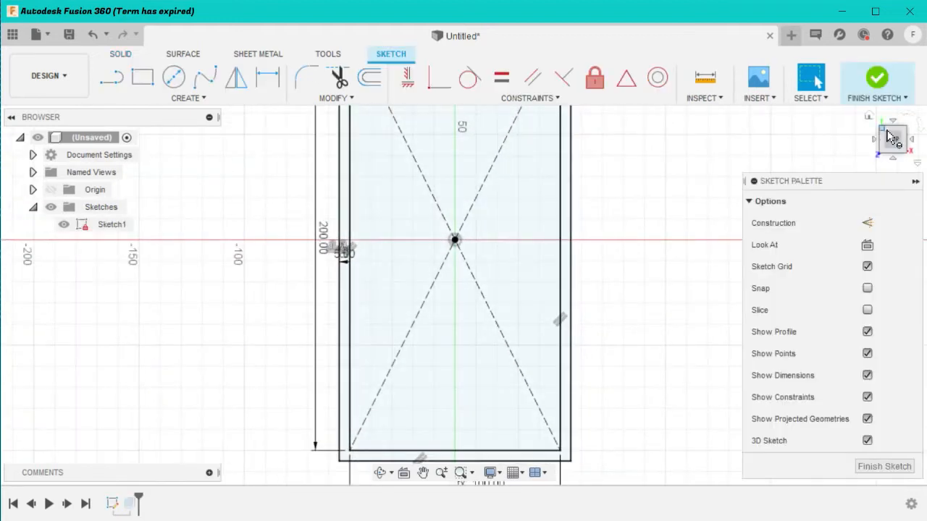
scroll(523, 306, down, 2)
scroll(507, 315, down, 2)
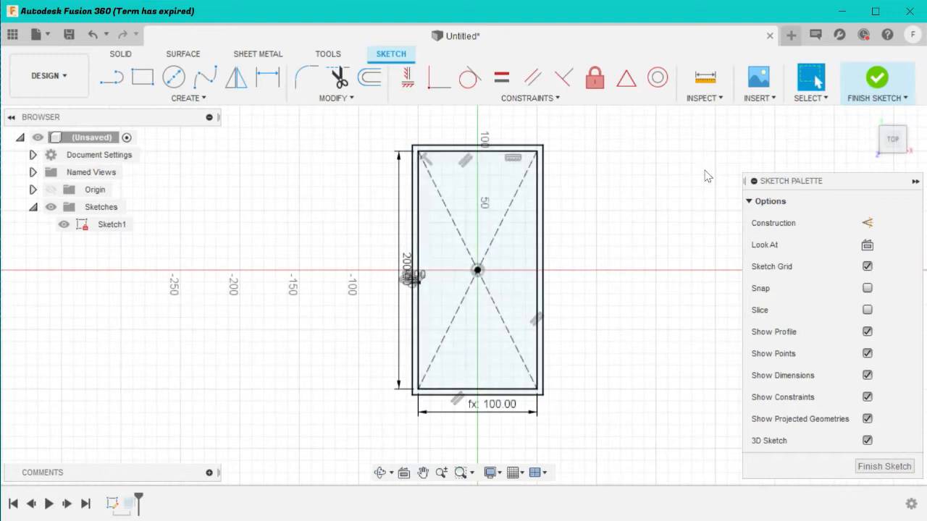
click(920, 127)
scroll(615, 318, up, 2)
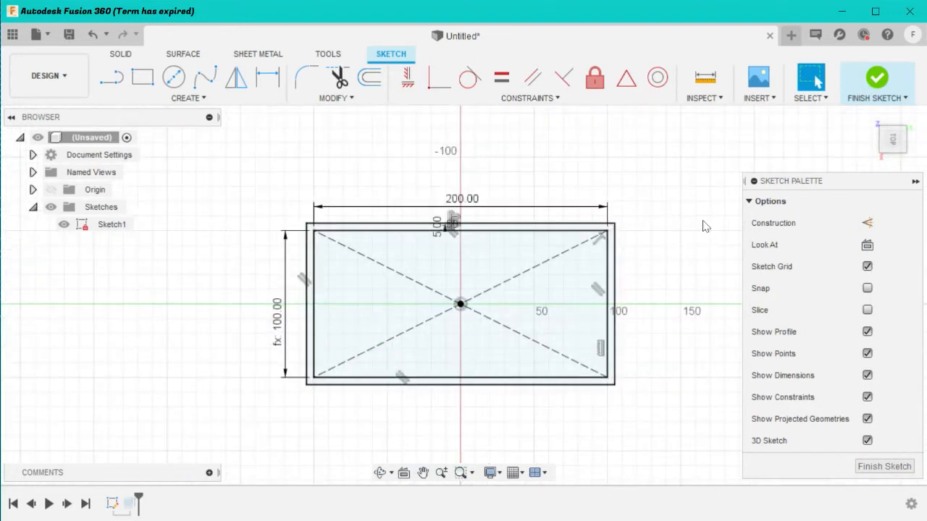
scroll(703, 227, up, 2)
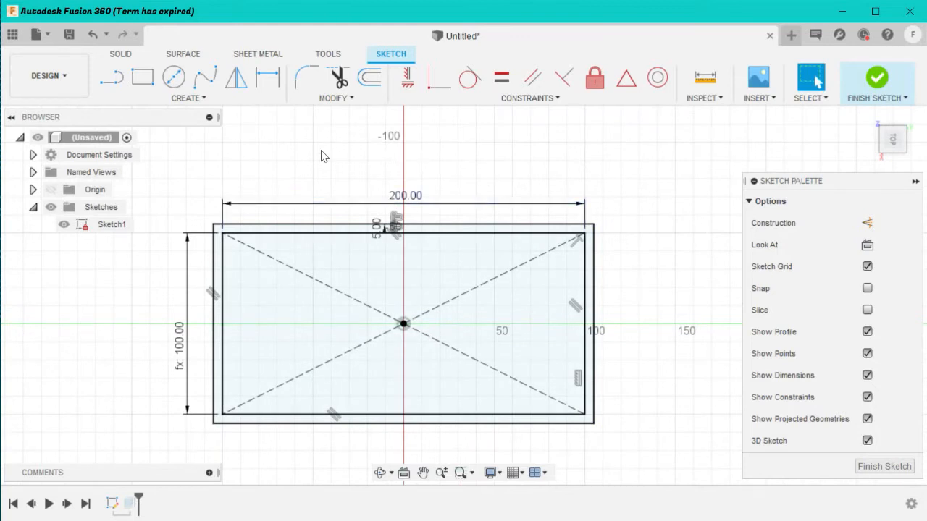
click(369, 78)
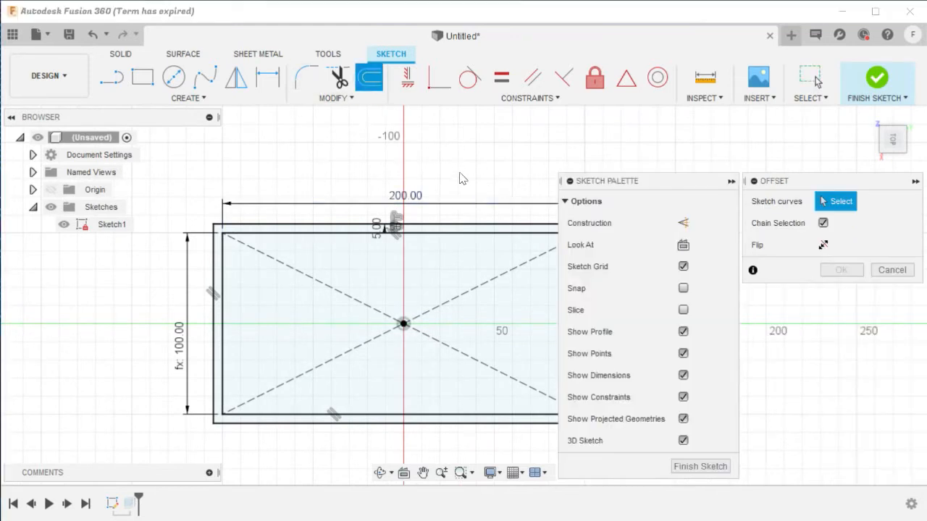
click(471, 232)
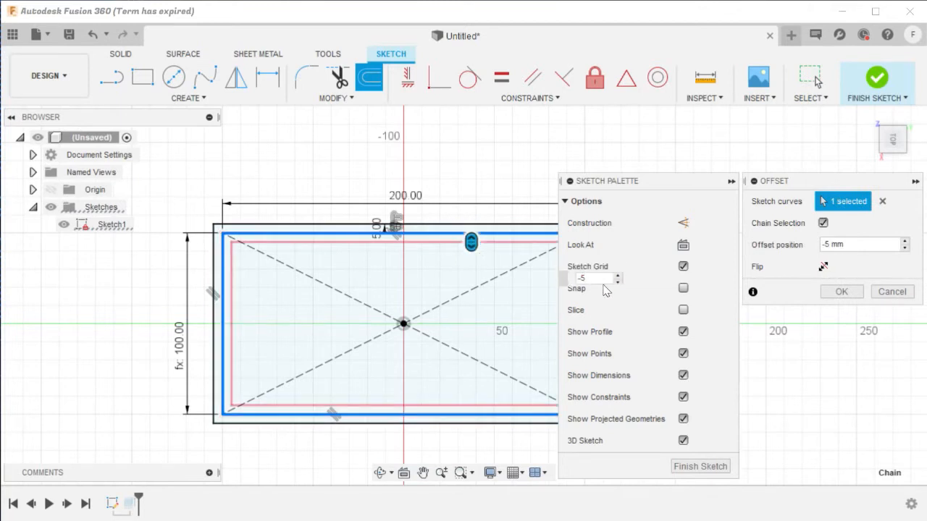
click(688, 467)
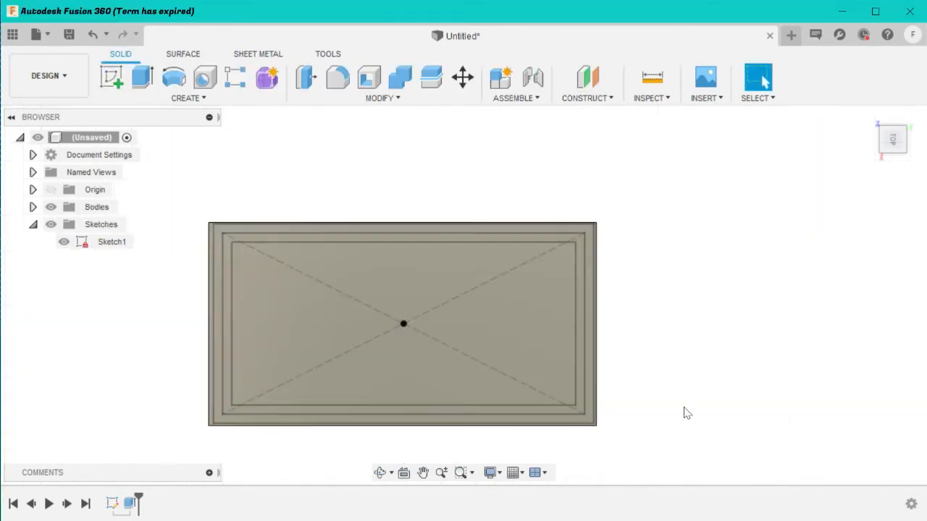
Step: Reopen the base sketch for editing, with its 200 mm side running horizontally and the upper right corner in close view
right_click(114, 502)
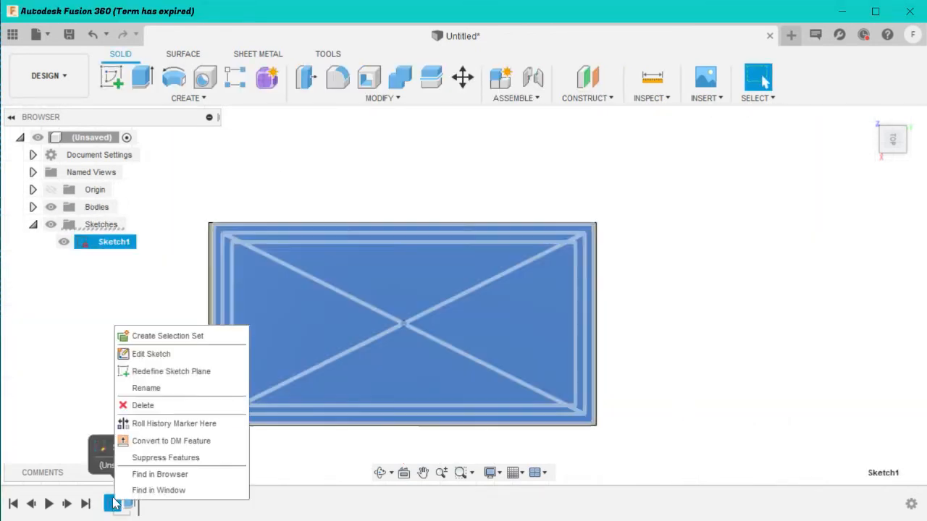
click(149, 354)
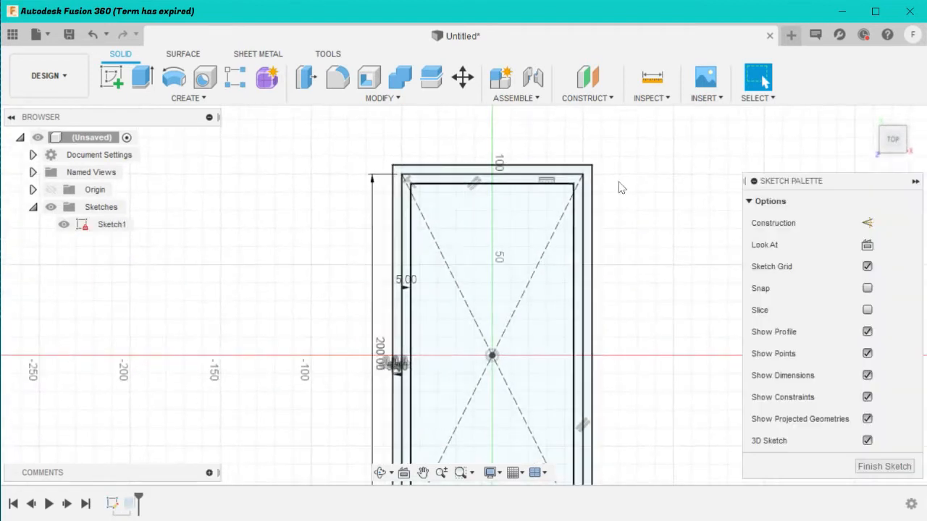
click(916, 126)
scroll(567, 223, up, 5)
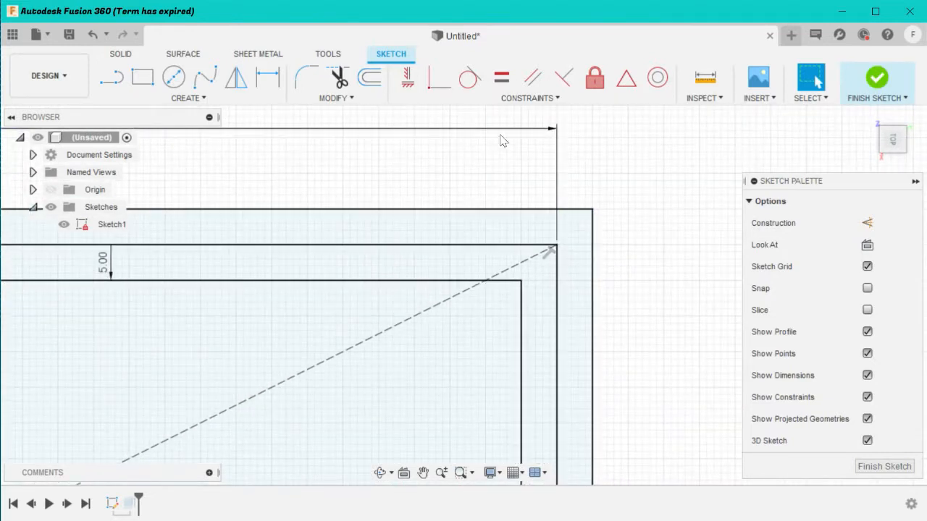
click(143, 78)
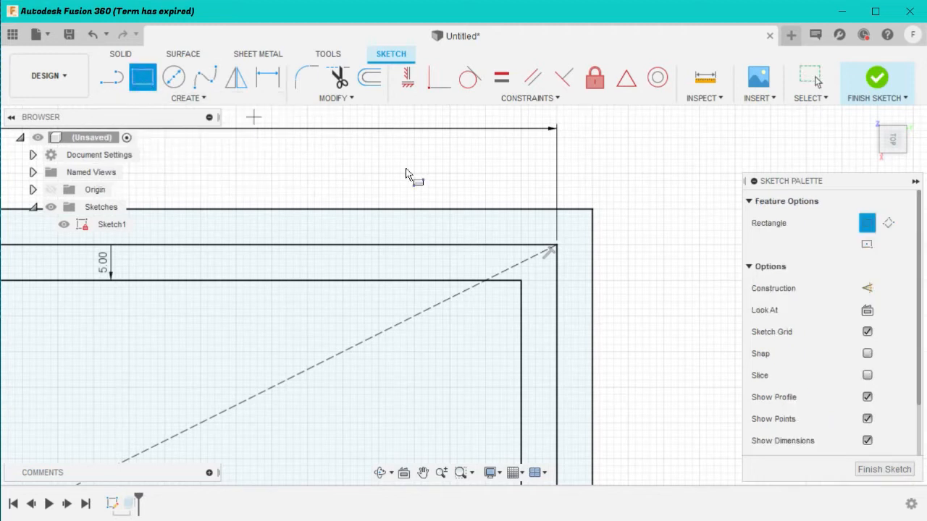
scroll(634, 227, down, 3)
scroll(582, 239, up, 3)
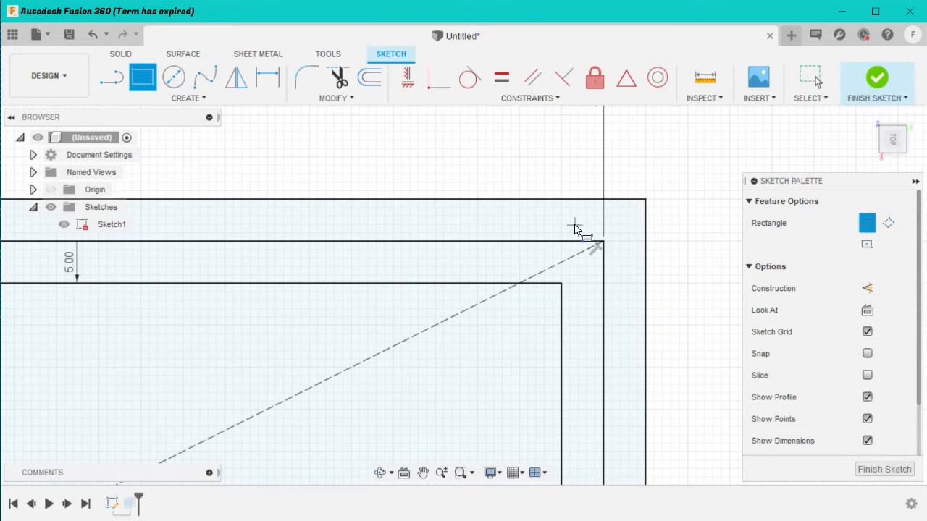
scroll(575, 228, up, 2)
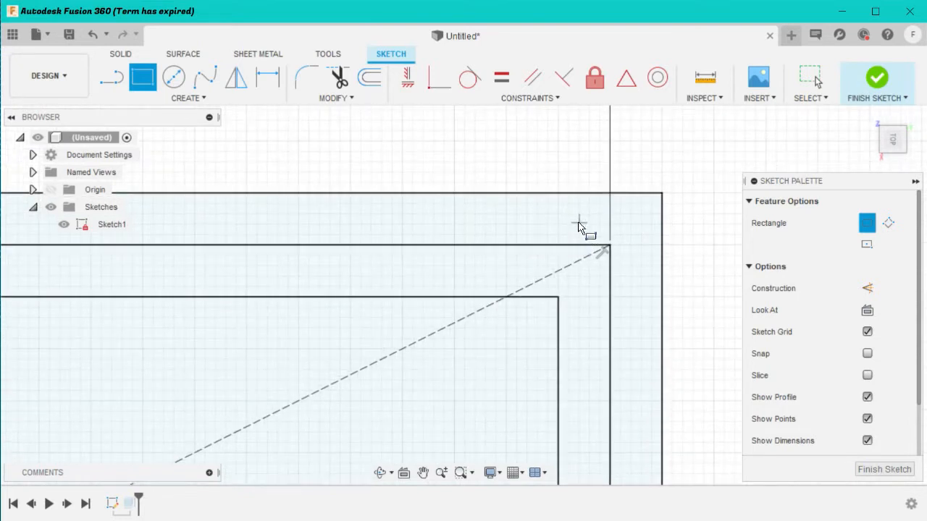
click(579, 224)
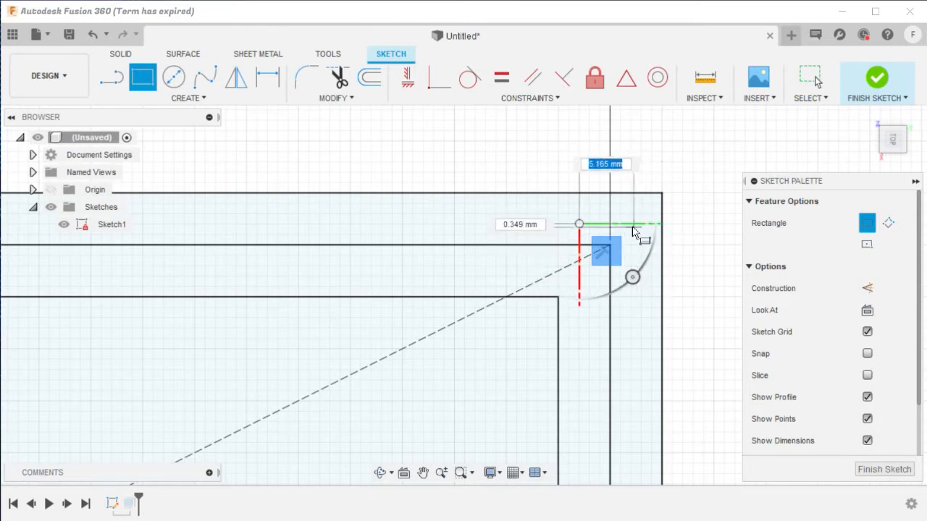
right_click(625, 262)
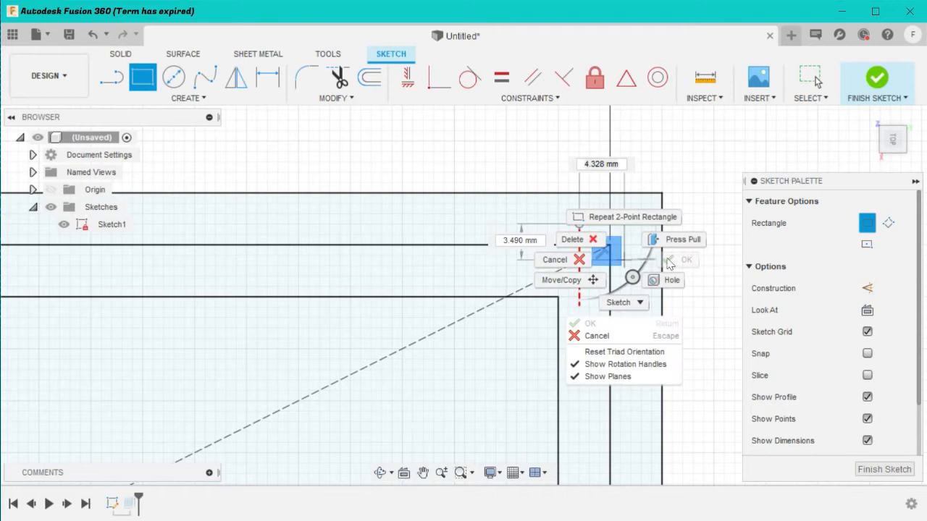
click(594, 336)
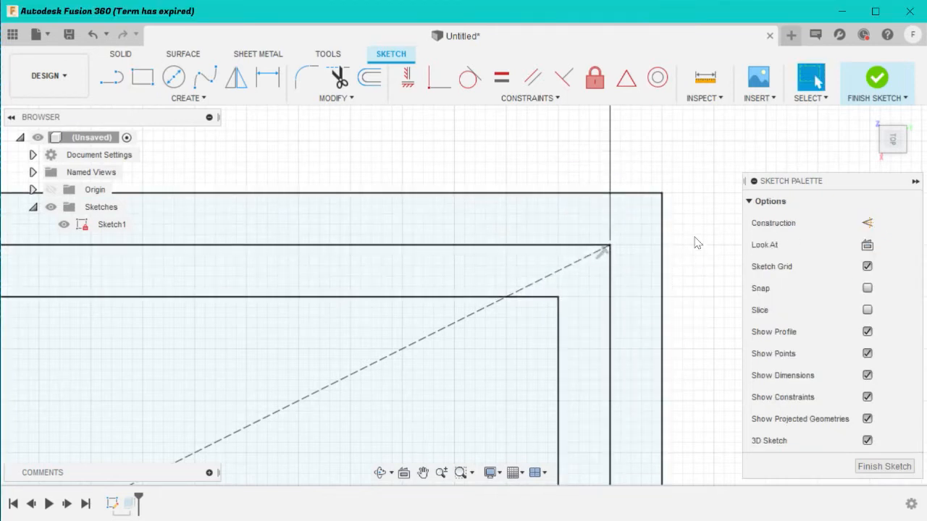
Step: Sketch a small 3-point rectangle about 6 mm high around the original rectangle's upper right corner, within the outer frame
click(143, 77)
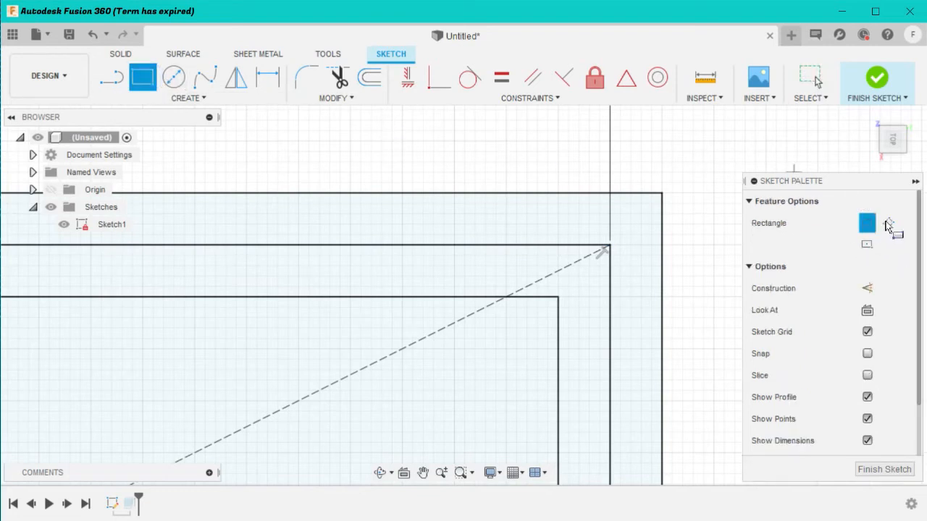
click(889, 224)
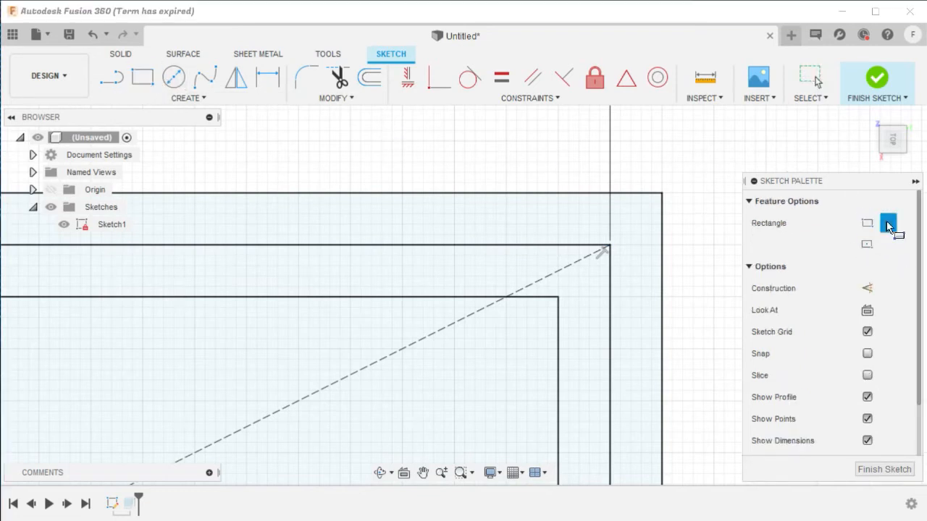
click(569, 224)
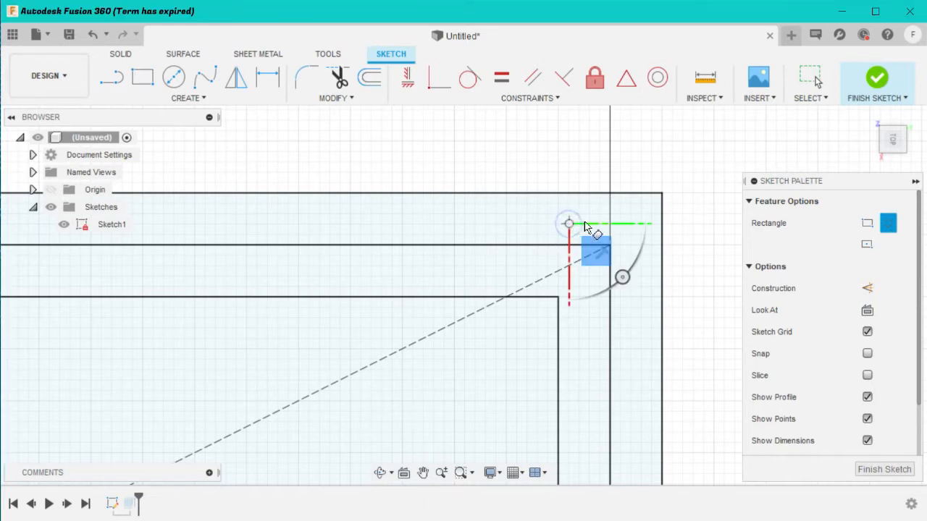
click(643, 225)
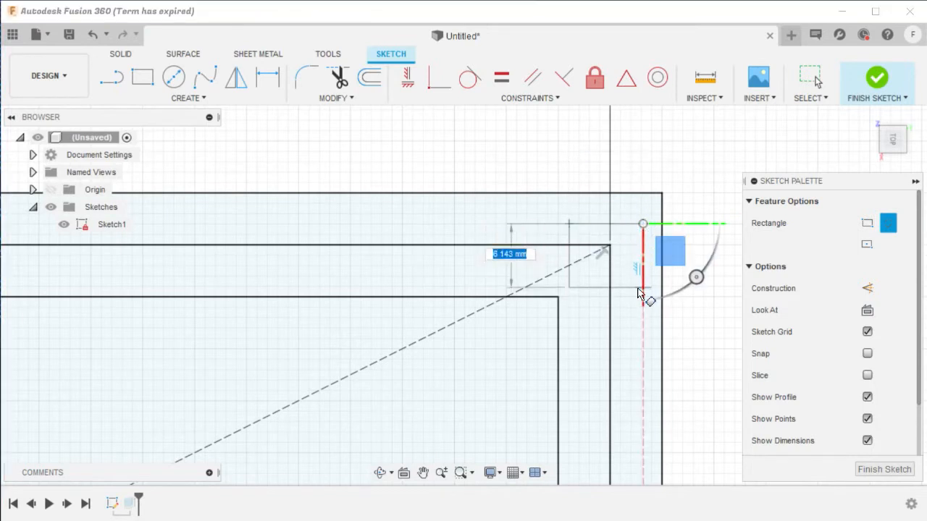
click(642, 287)
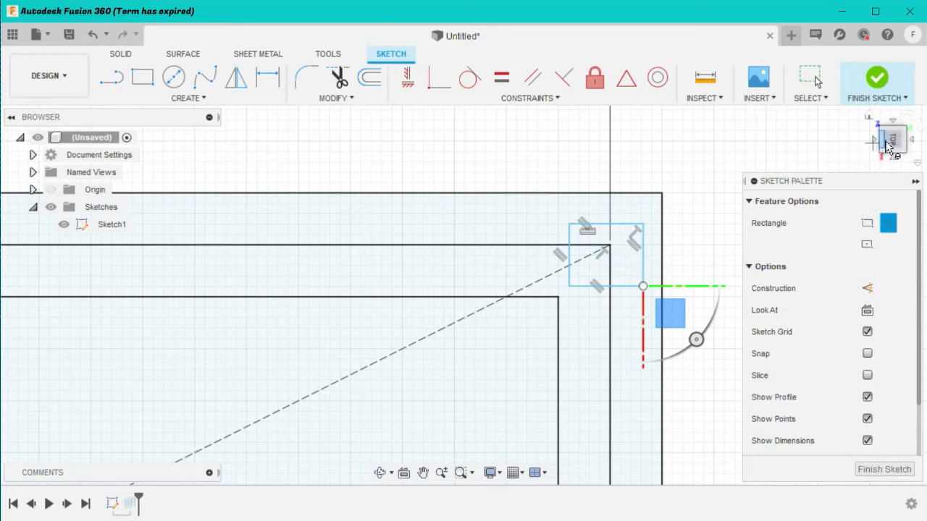
Step: Undo the 3-point corner rectangle and return to editing the base sketch near the original rectangle's upper left corner
mouse_move(893, 145)
mouse_down()
mouse_move(889, 94)
mouse_move(898, 145)
mouse_move(895, 108)
mouse_move(884, 143)
mouse_up()
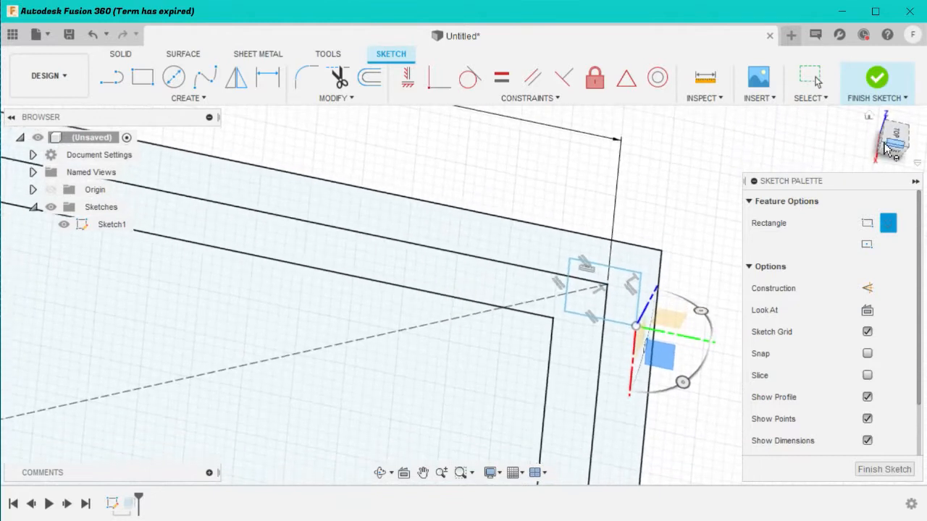
click(93, 35)
click(92, 34)
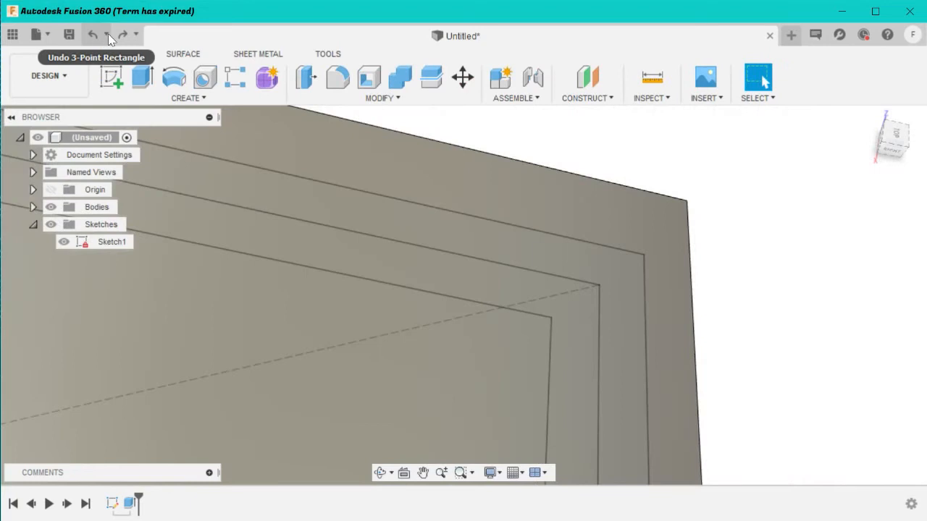
click(123, 35)
scroll(693, 234, down, 3)
scroll(651, 145, up, 5)
scroll(612, 174, up, 5)
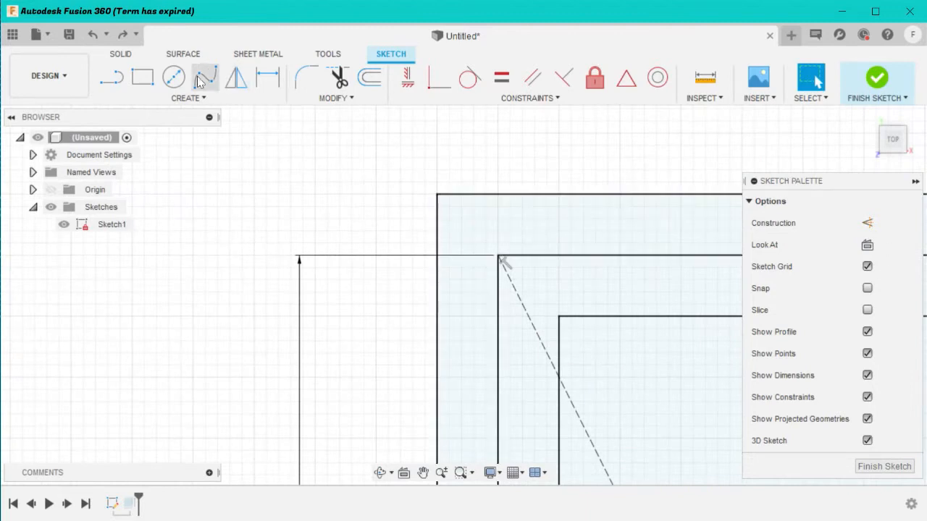
Step: Sketch a center rectangle about 6.6 mm wide, centred on the original rectangle's upper left corner
click(143, 77)
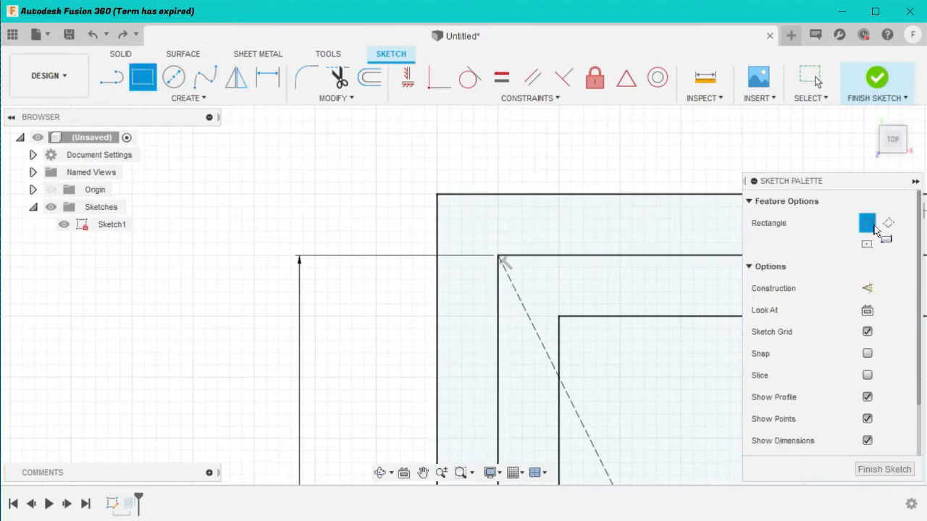
click(866, 246)
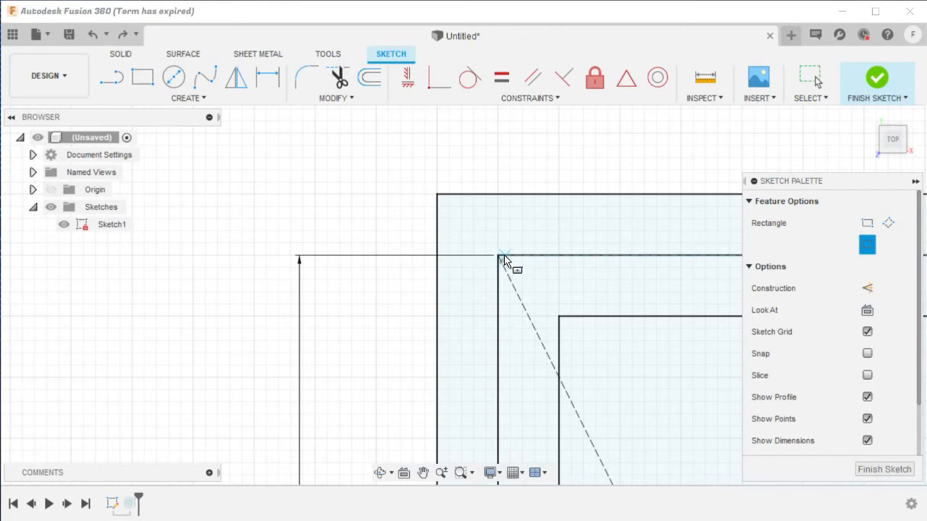
click(498, 255)
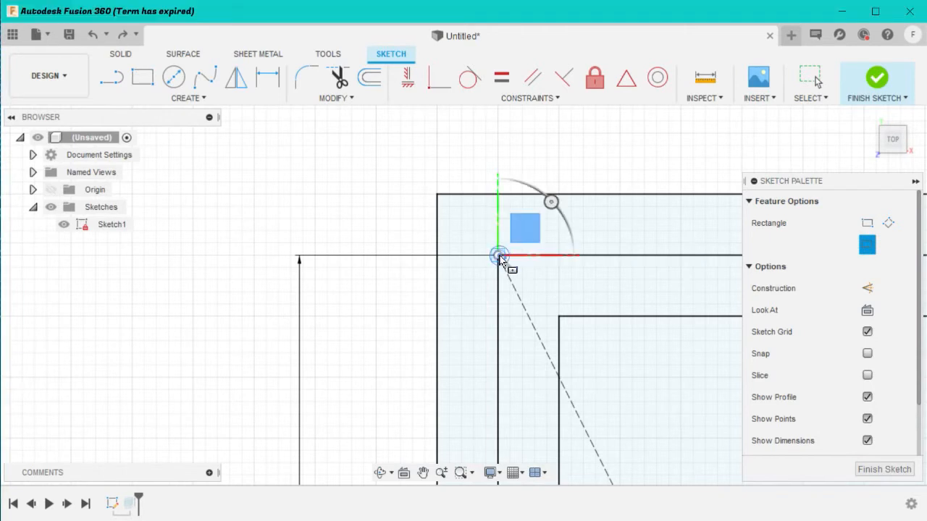
click(539, 297)
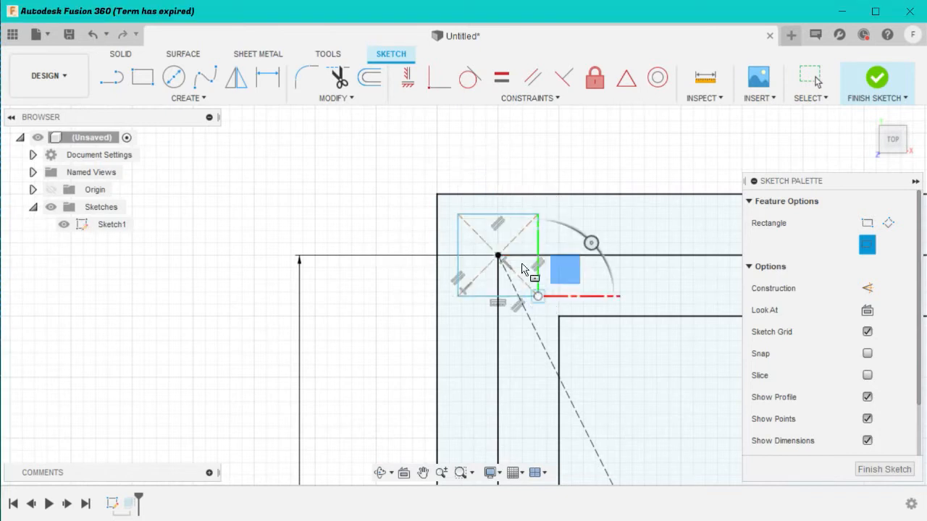
Step: Dimension the corner rectangle as a 6 mm by 6 mm square
click(267, 77)
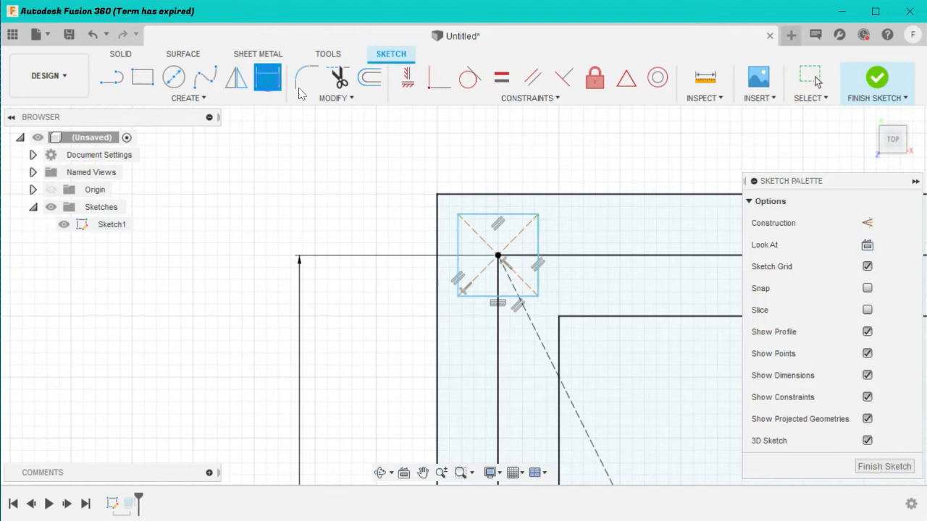
click(492, 215)
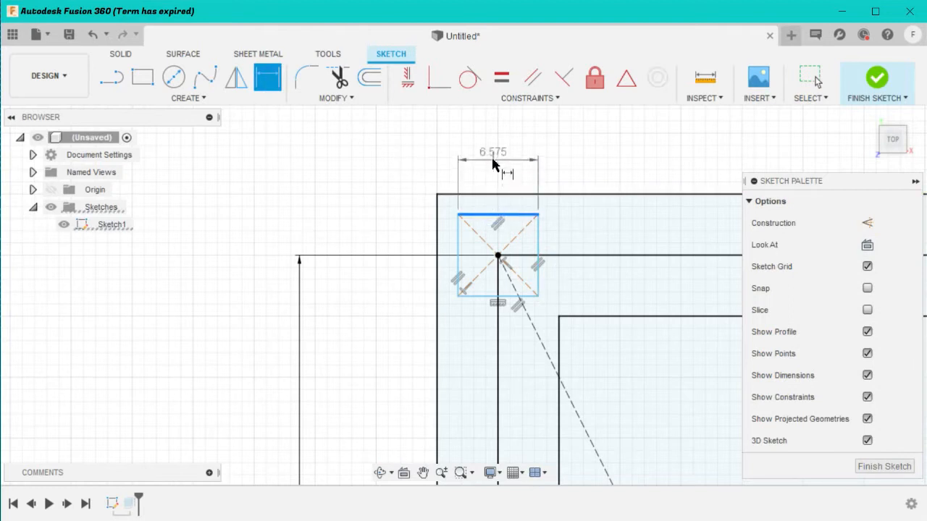
click(492, 155)
text(6)
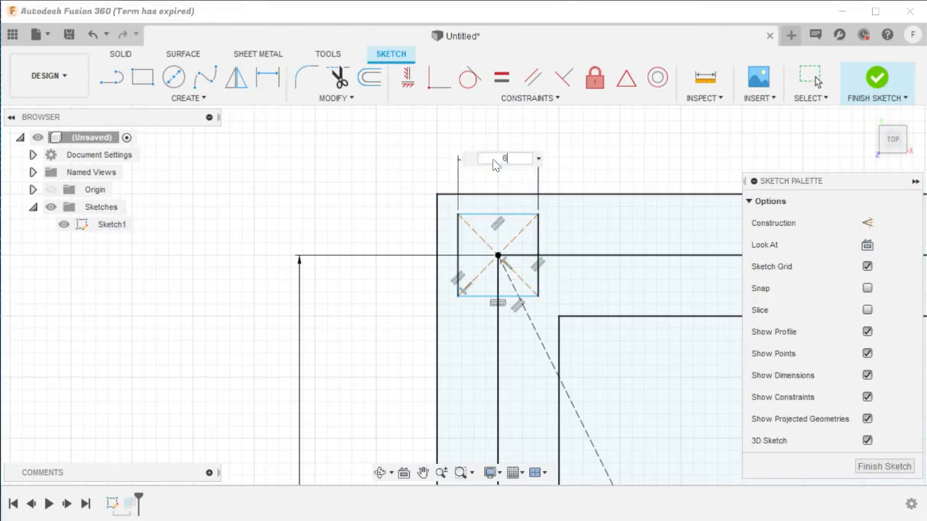
key(Return)
click(461, 248)
click(392, 255)
text(6)
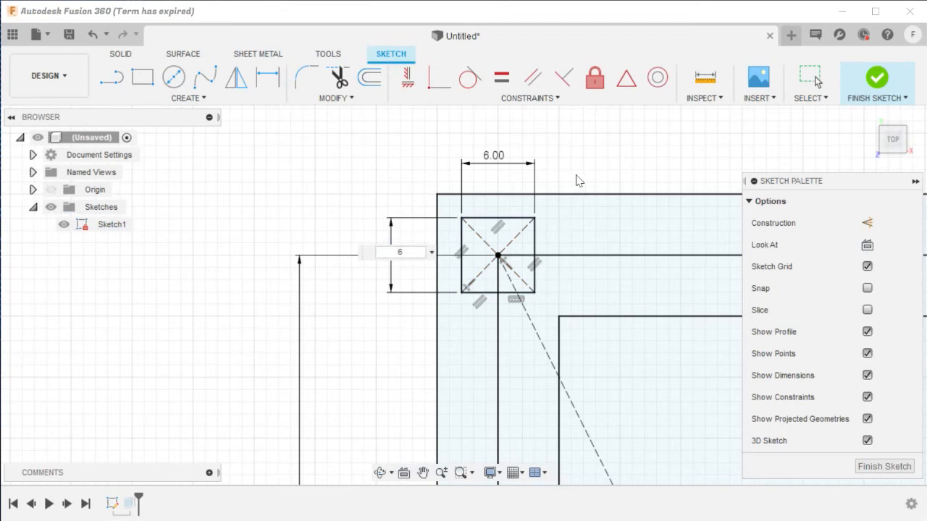
click(596, 171)
key(Return)
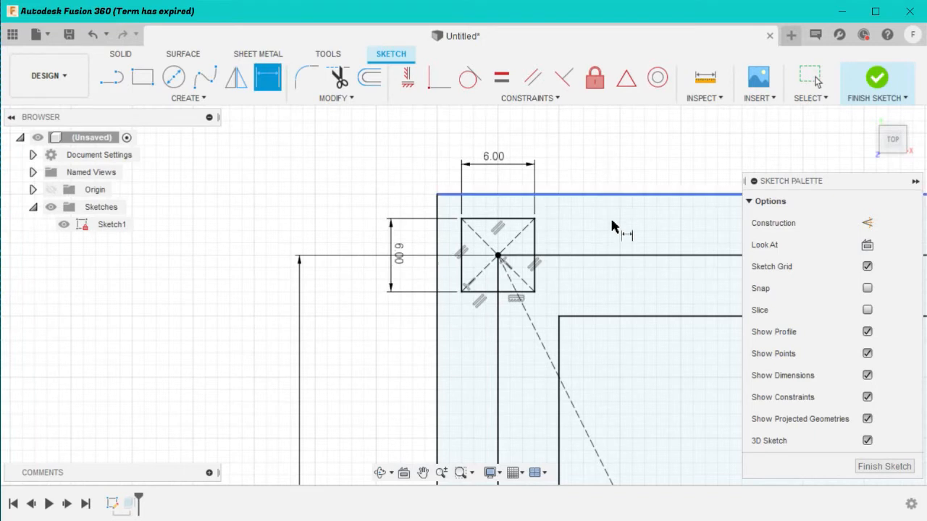
Step: Examine the corner square and its constraints against the inner and outer offsets and the whole plate outline
scroll(598, 304, down, 6)
scroll(651, 305, up, 3)
scroll(651, 304, up, 5)
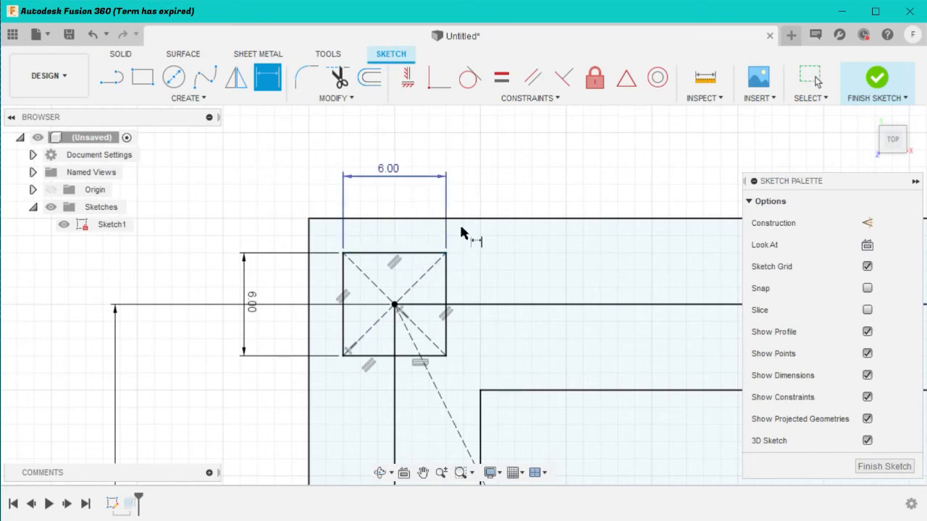
scroll(598, 260, down, 10)
scroll(598, 259, down, 4)
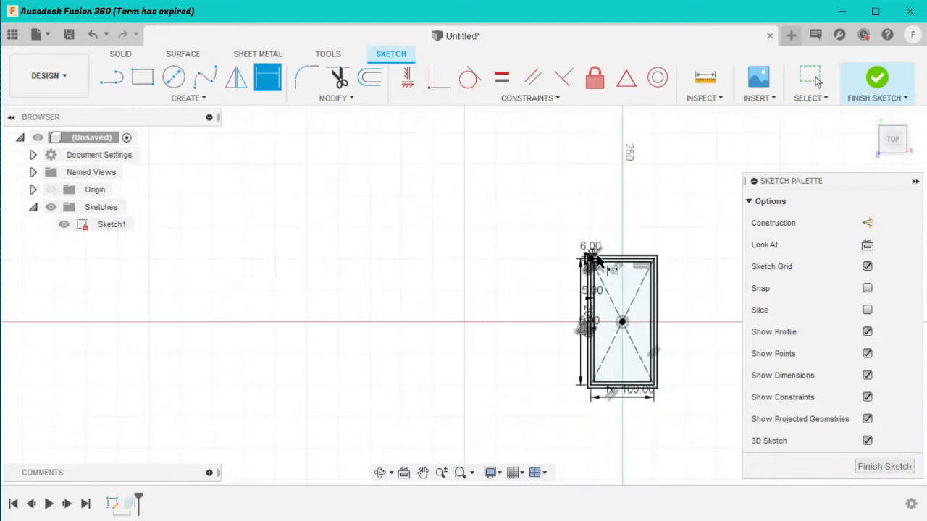
scroll(638, 315, up, 2)
scroll(627, 193, up, 1)
scroll(624, 227, up, 1)
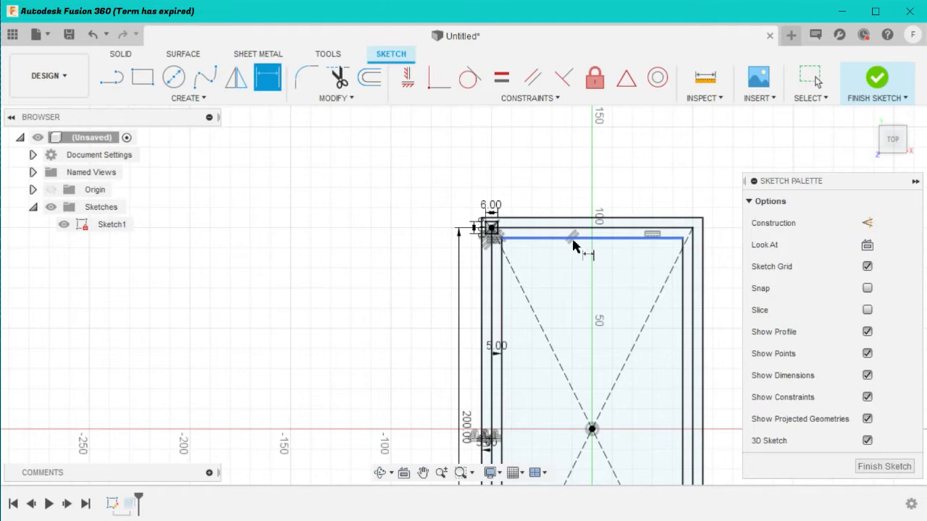
scroll(647, 228, down, 1)
scroll(539, 232, up, 5)
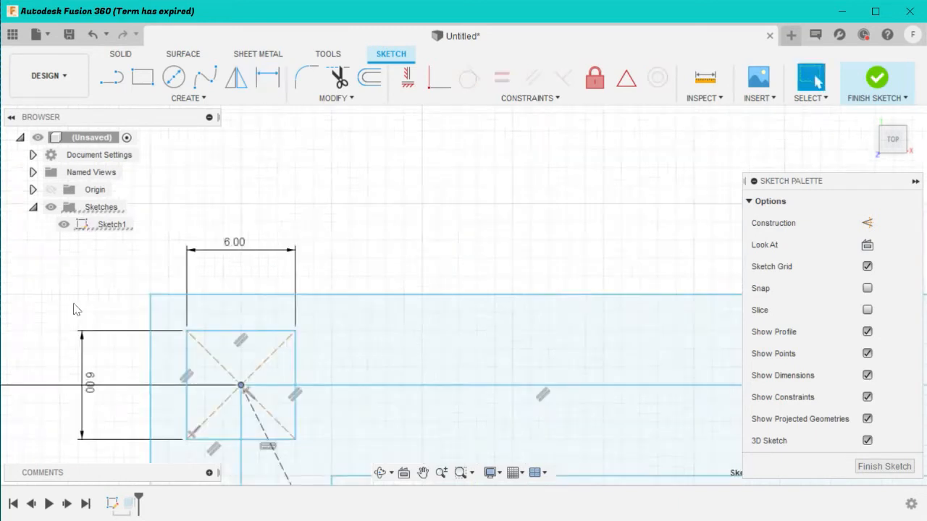
scroll(73, 306, up, 2)
scroll(108, 305, down, 4)
scroll(129, 364, up, 4)
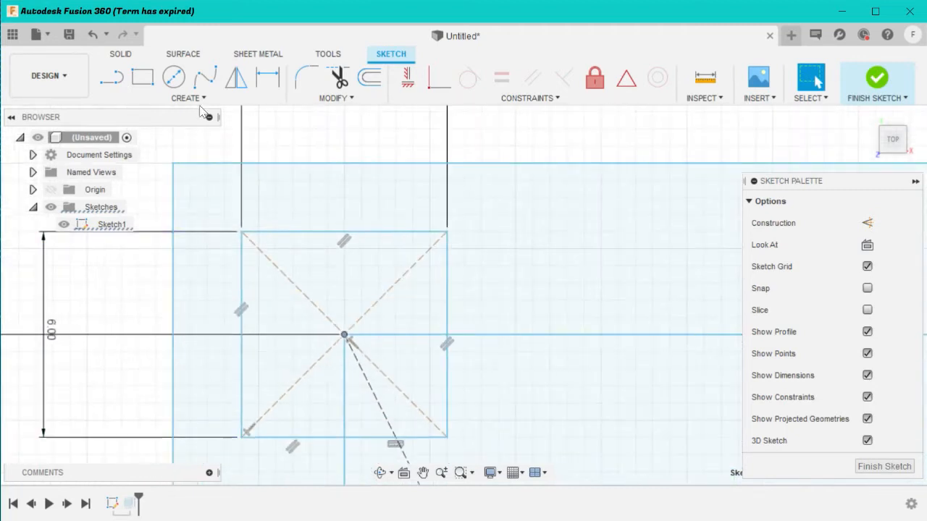
Step: Undo the last sketch change, and delete the coincident constraints tying the corner square's diagonals to the original rectangle's corner point
click(96, 36)
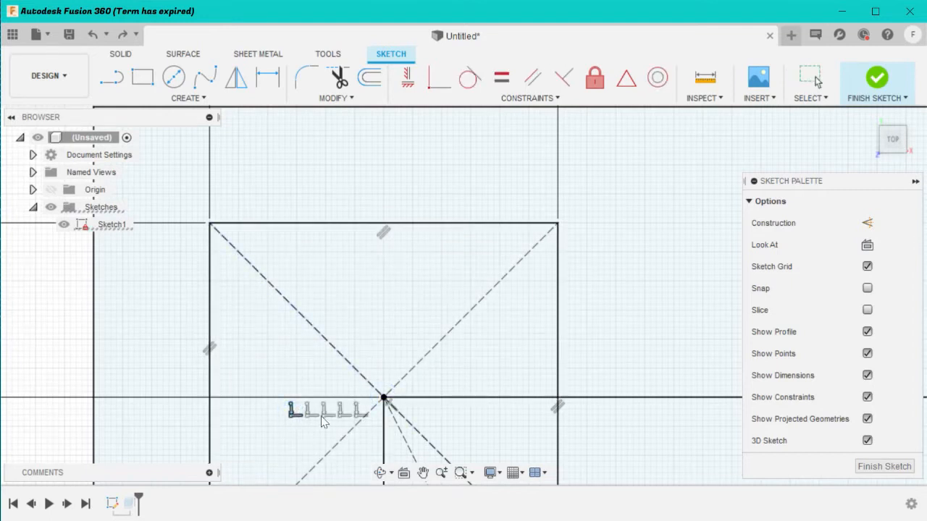
key(Delete)
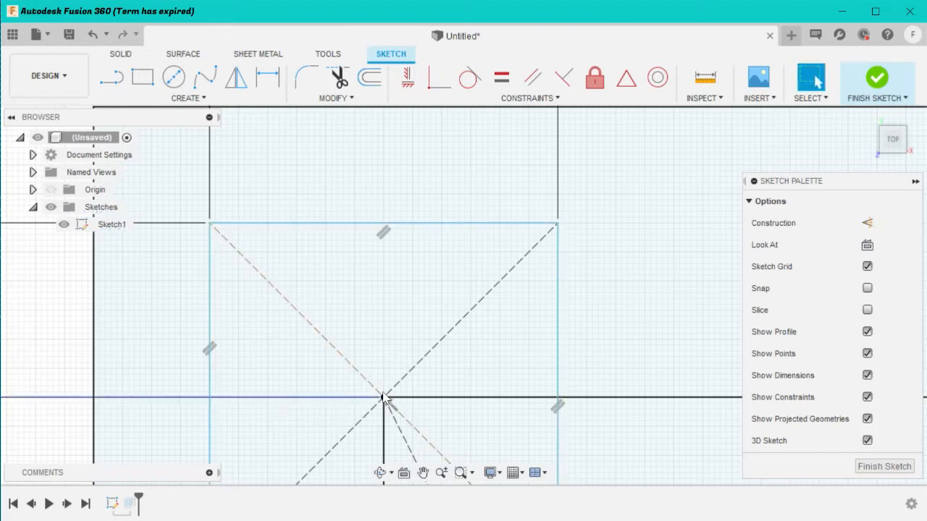
scroll(397, 412, down, 5)
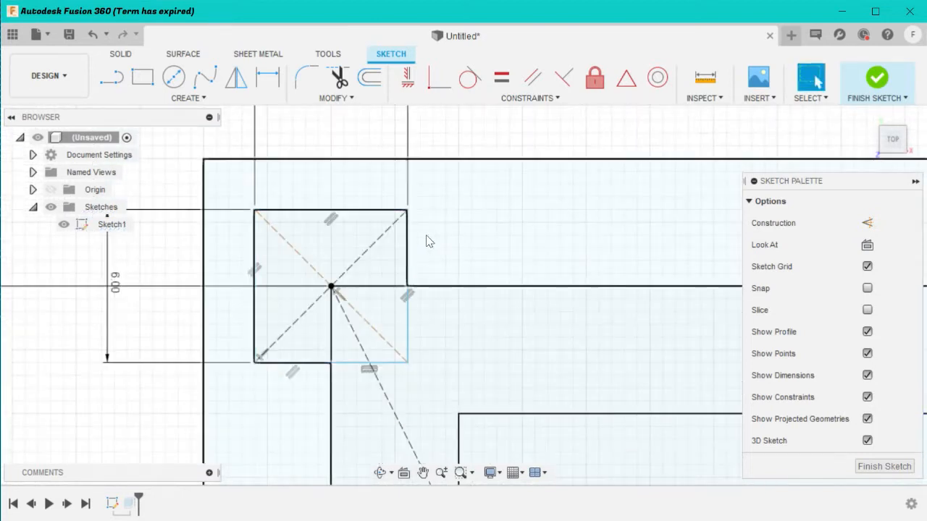
scroll(333, 292, up, 3)
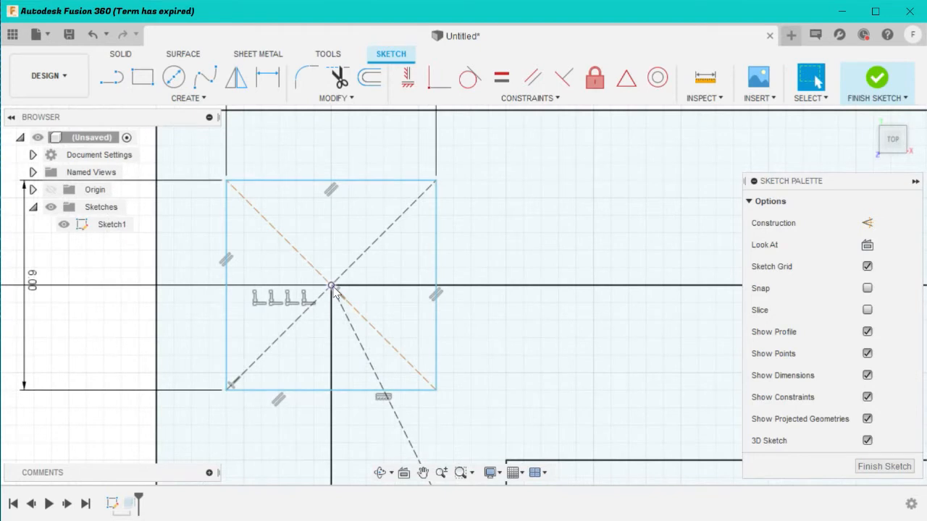
click(333, 292)
click(259, 301)
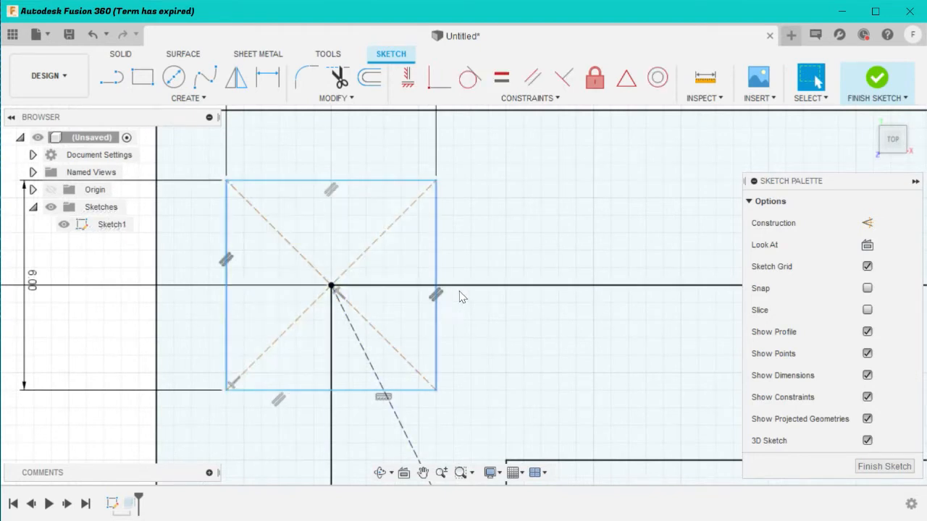
scroll(456, 269, down, 3)
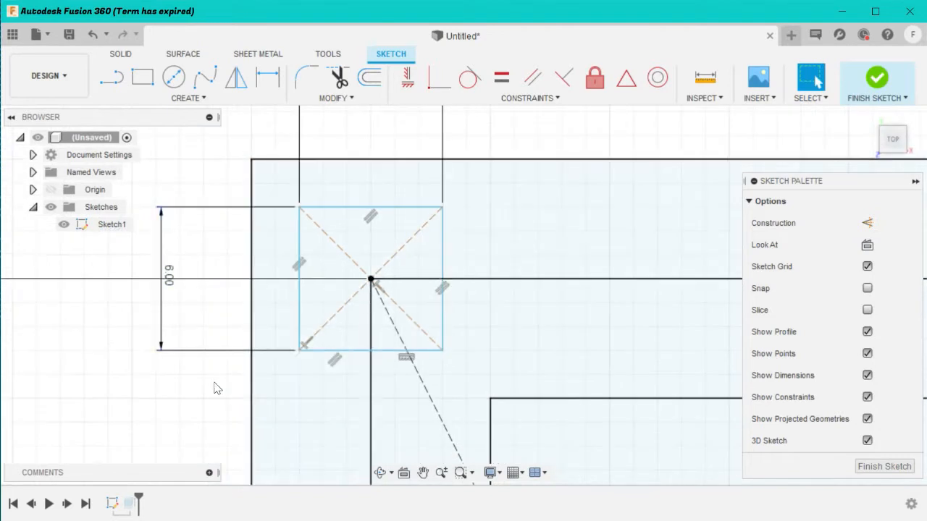
scroll(239, 167, down, 2)
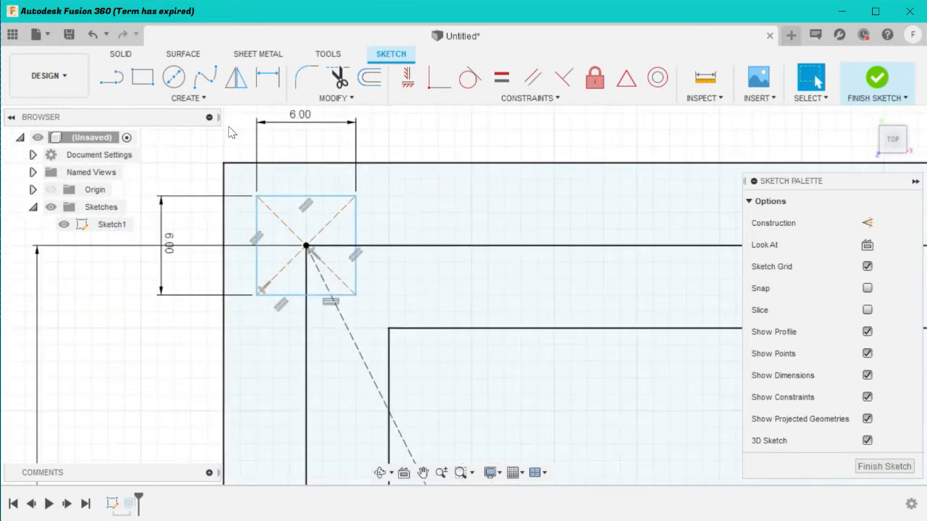
Step: Delete the corner square's width and height dimensions
click(309, 123)
key(Delete)
drag(309, 123, 176, 252)
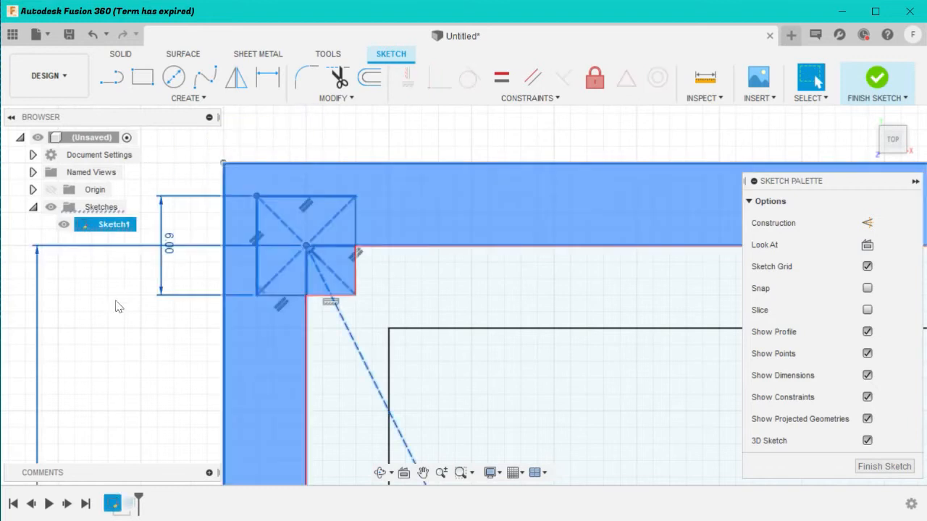
click(115, 300)
click(167, 244)
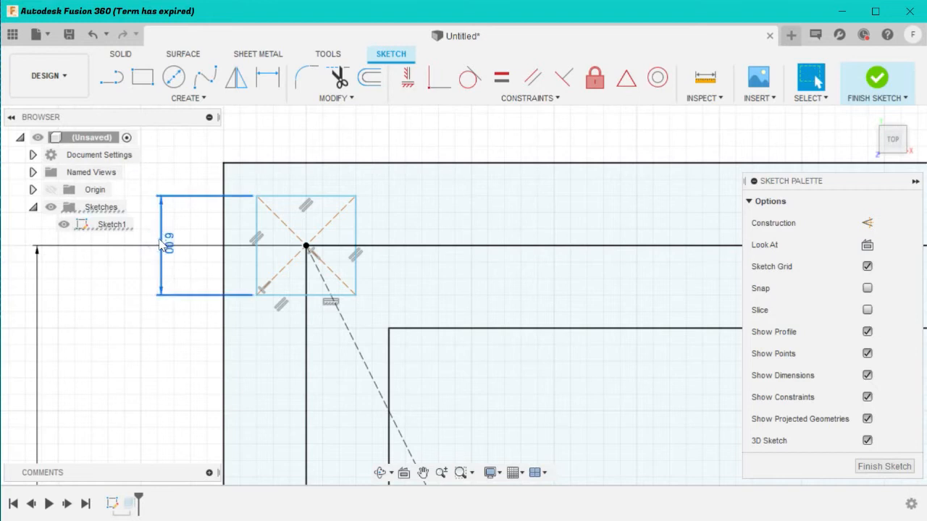
key(Delete)
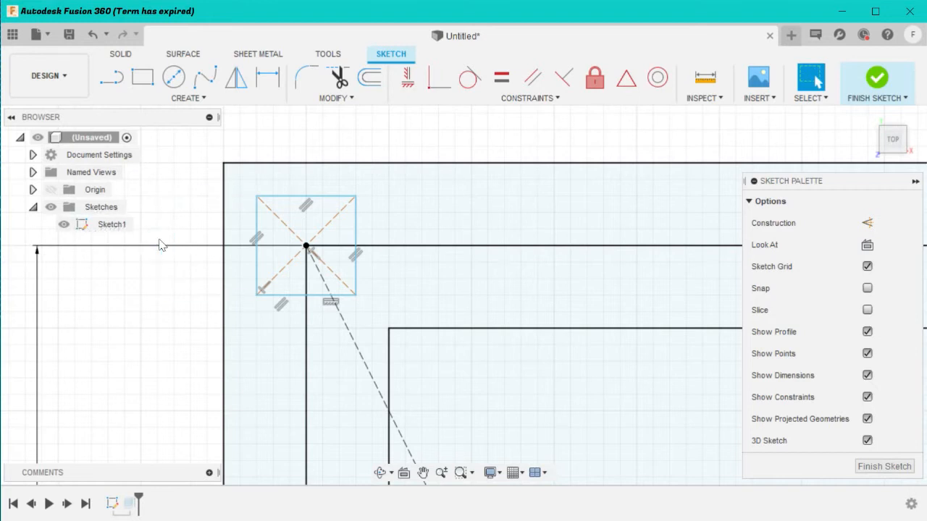
Step: Try to move the corner square's upper edge and examine the square's position within the frame
click(328, 198)
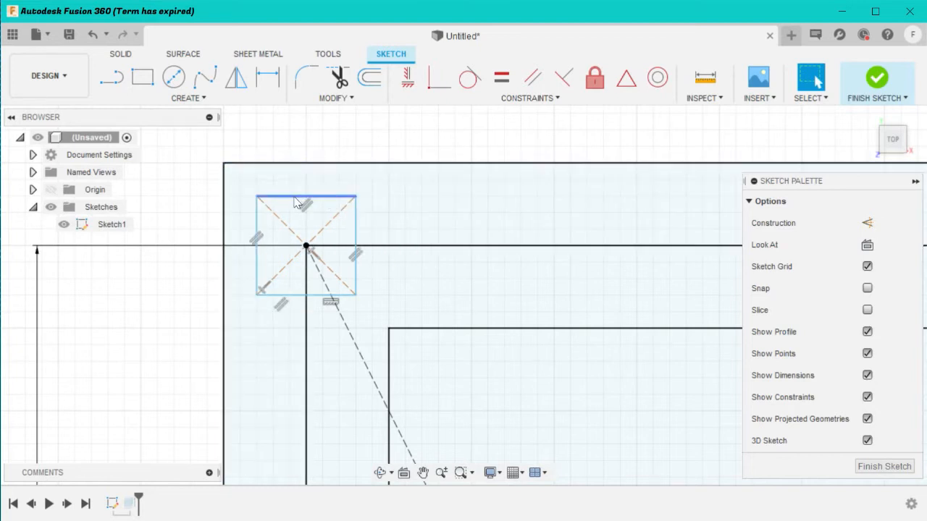
mouse_move(294, 197)
mouse_down()
mouse_move(292, 184)
mouse_move(293, 203)
mouse_up()
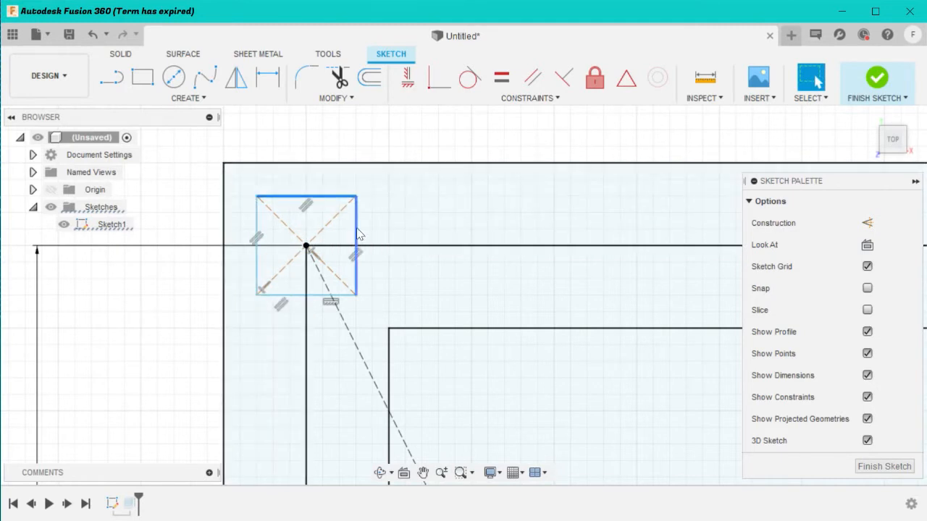
scroll(364, 321, up, 1)
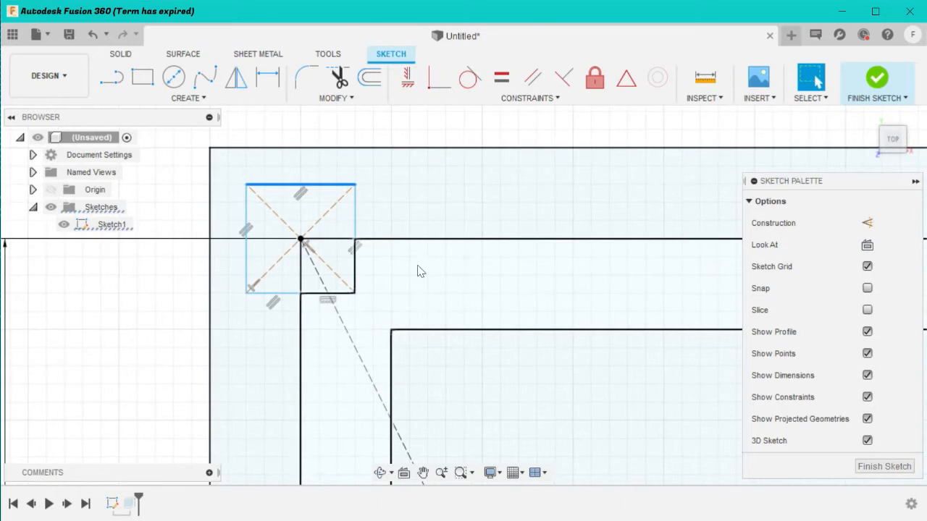
scroll(518, 199, up, 4)
scroll(517, 199, down, 5)
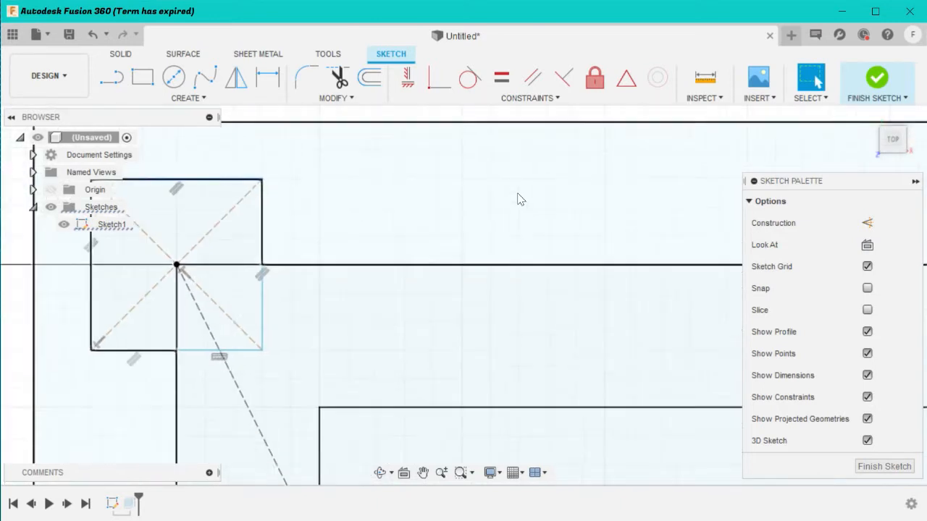
scroll(518, 199, down, 3)
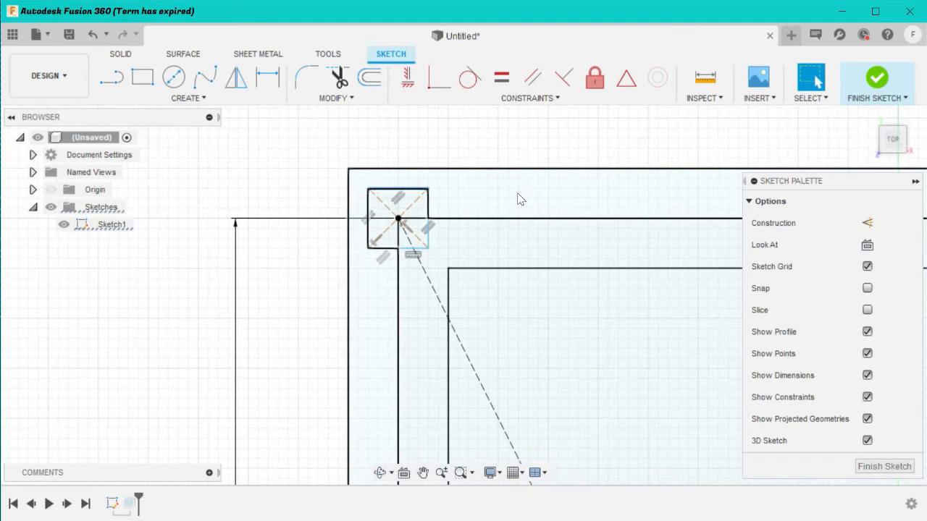
scroll(519, 199, up, 3)
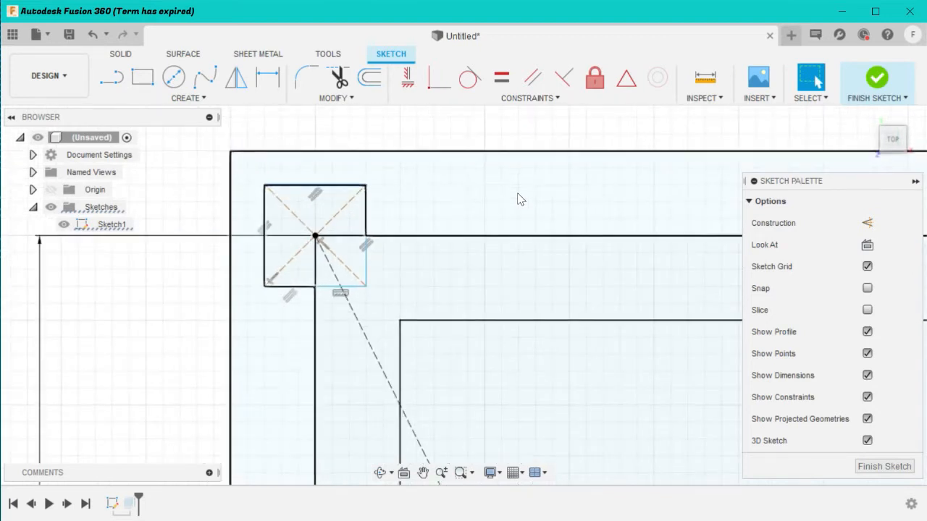
click(340, 185)
click(370, 77)
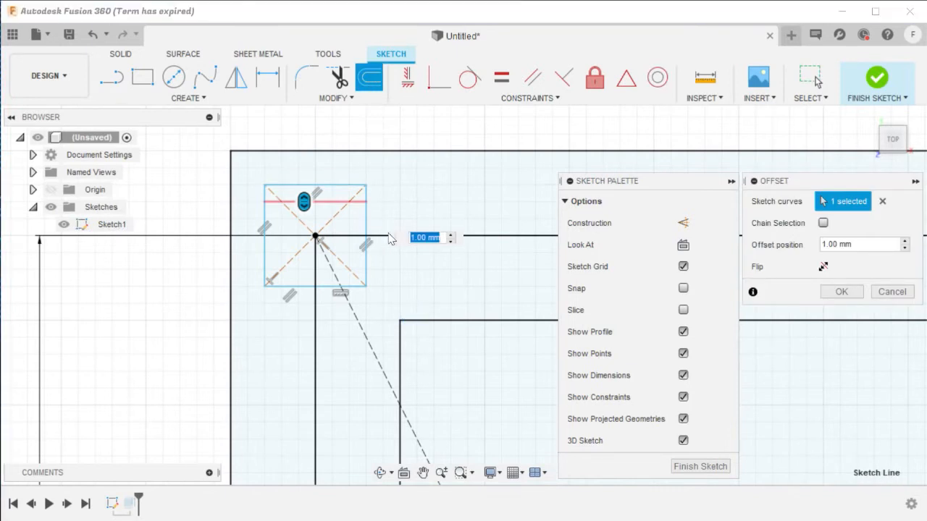
click(882, 200)
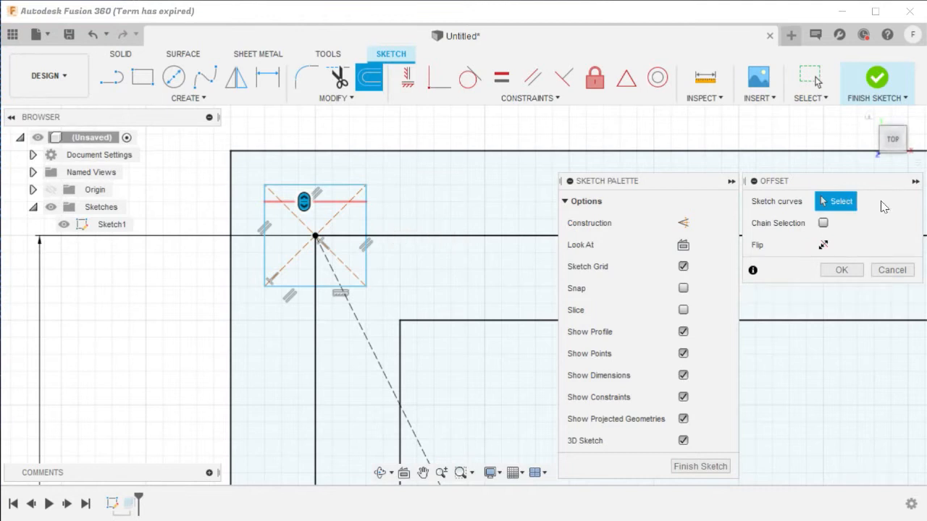
click(422, 322)
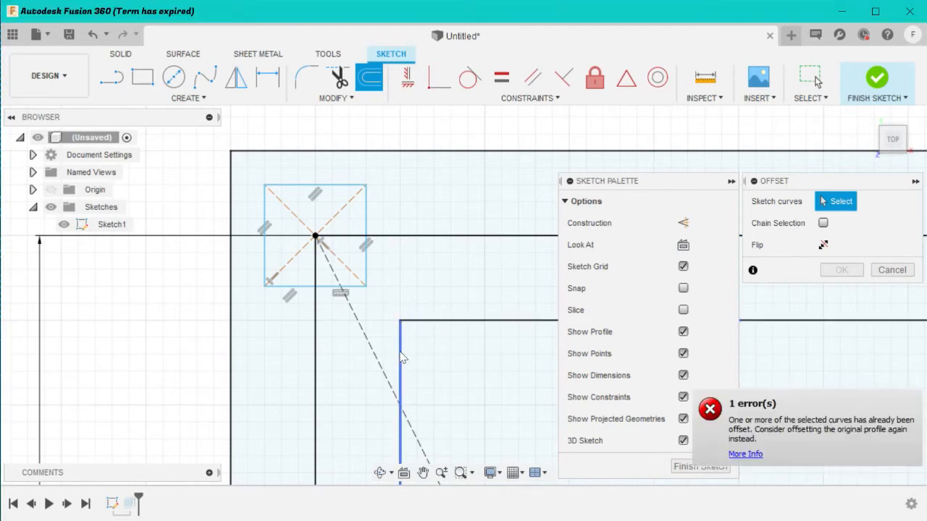
Step: Offset the original rectangle's whole outline 3 mm inward using chain selection
click(396, 237)
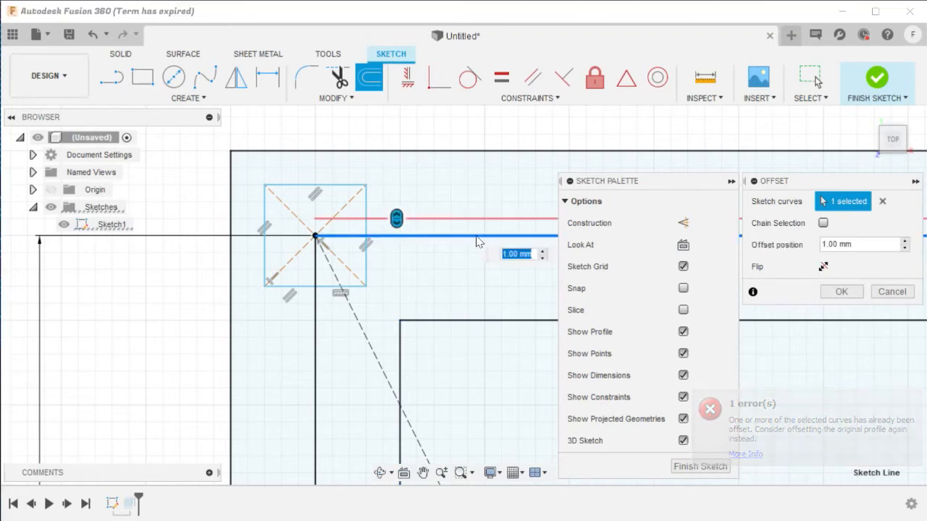
click(315, 284)
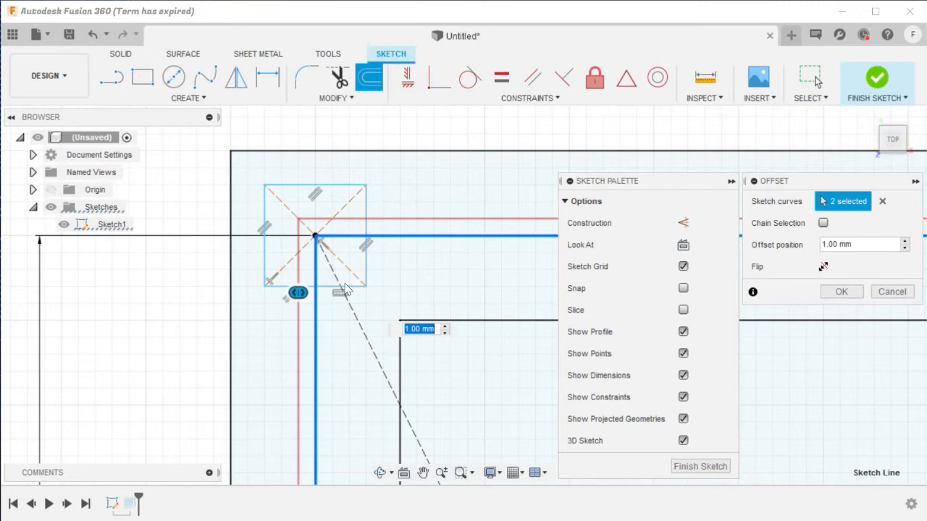
click(824, 223)
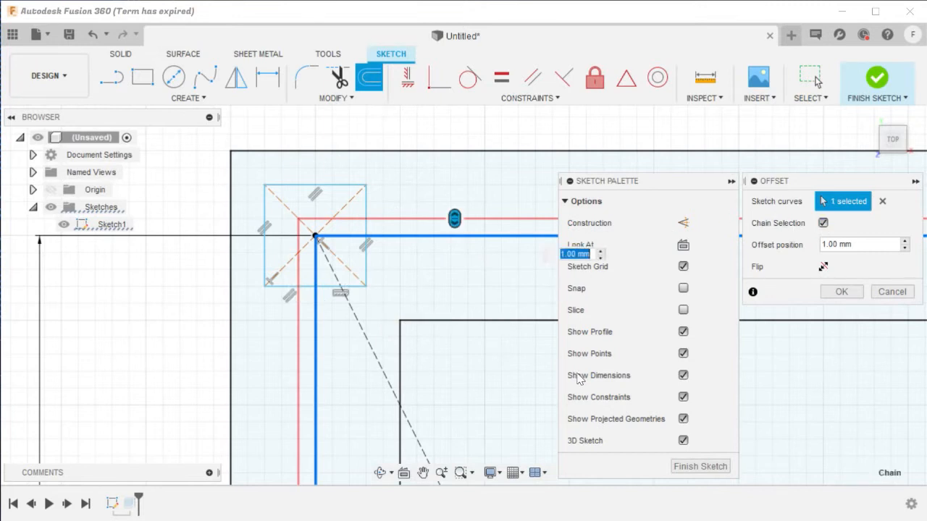
text(-)
text(4)
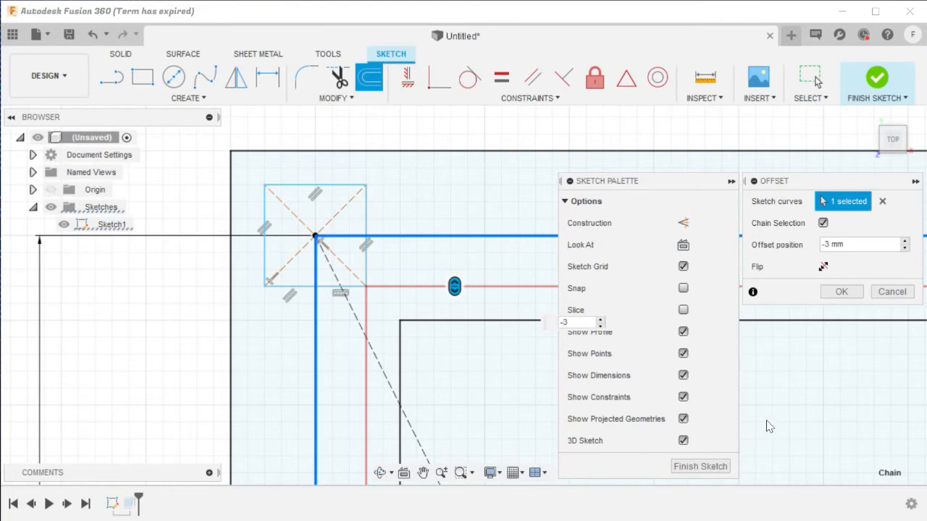
click(845, 294)
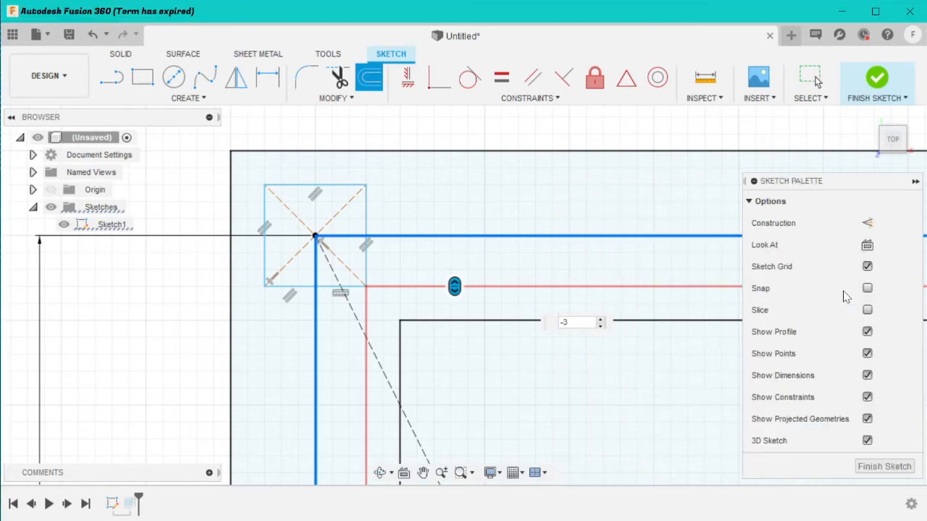
Step: Delete the lines of the old 5 mm inner offset rectangle
click(437, 322)
key(Delete)
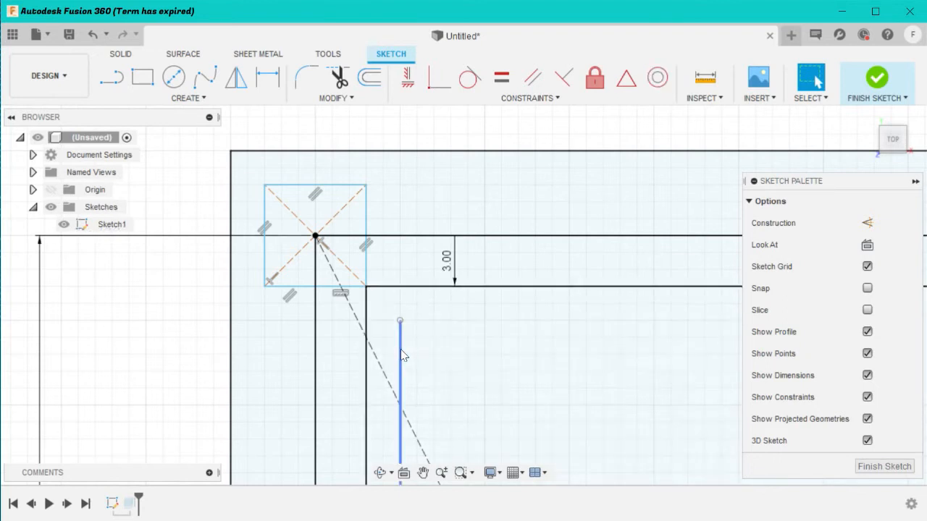
click(400, 351)
key(Delete)
scroll(403, 355, up, 5)
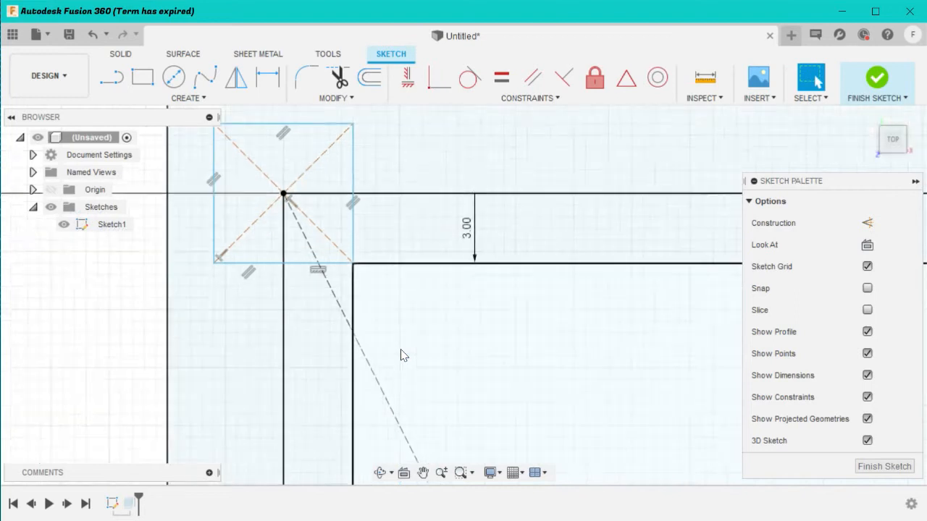
scroll(403, 354, down, 3)
scroll(404, 355, down, 8)
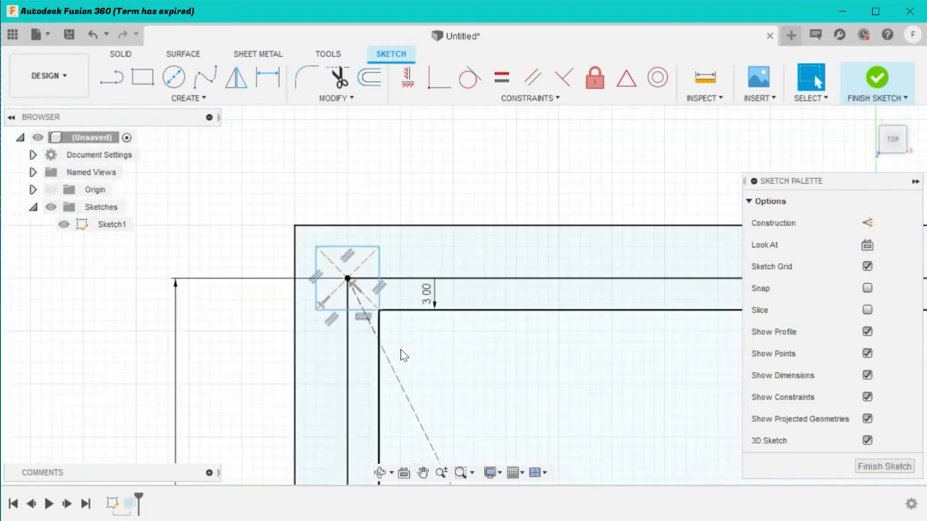
scroll(404, 354, down, 6)
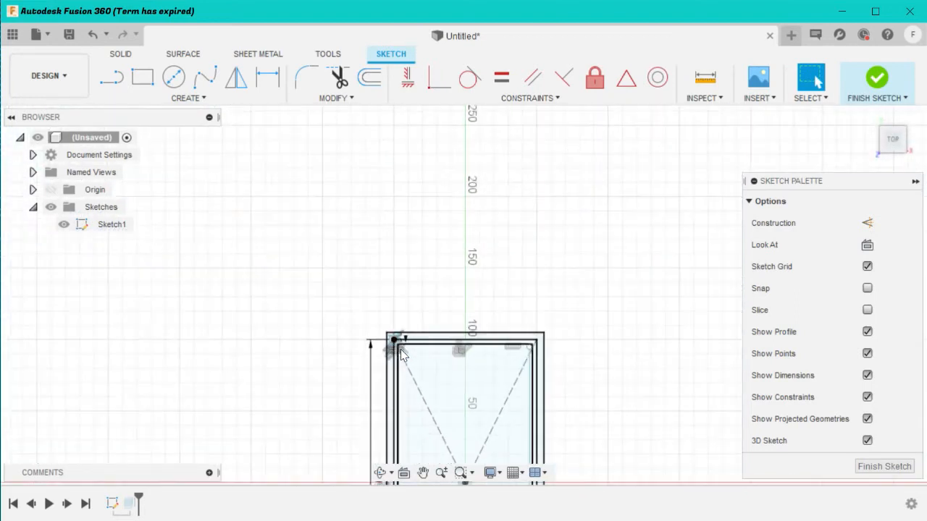
scroll(384, 425, down, 3)
scroll(384, 431, up, 10)
scroll(430, 338, up, 5)
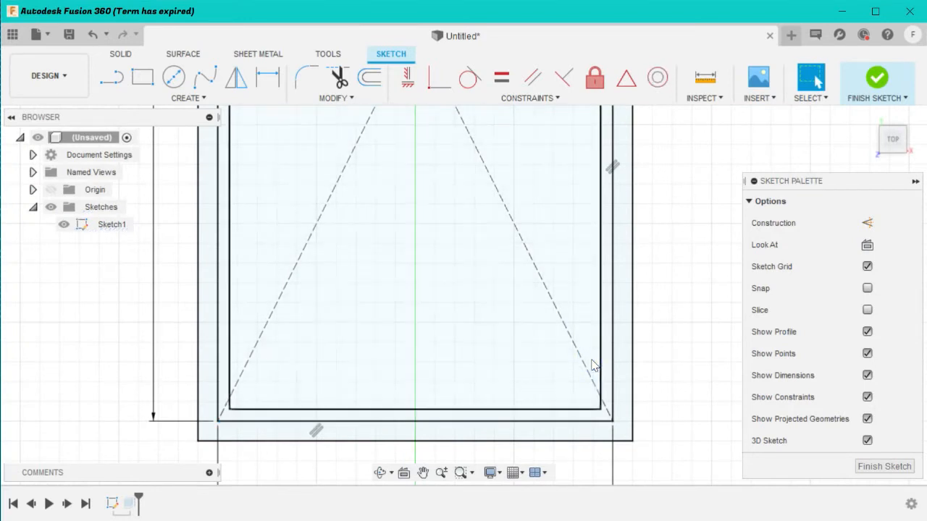
Step: Examine the 3 mm inner offset against the corner square and across the whole plate outline
scroll(592, 366, down, 6)
scroll(373, 186, up, 5)
scroll(368, 188, up, 5)
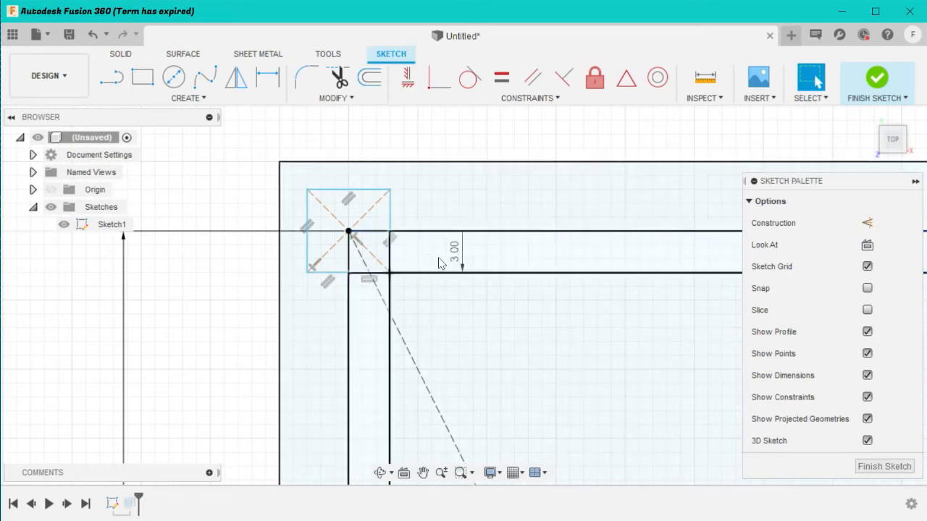
scroll(463, 259, down, 5)
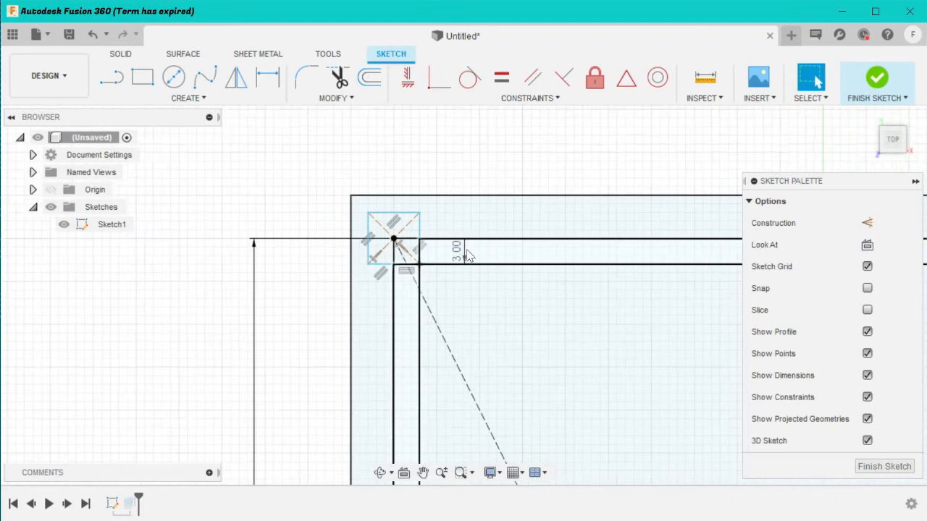
scroll(463, 252, down, 8)
scroll(486, 340, up, 4)
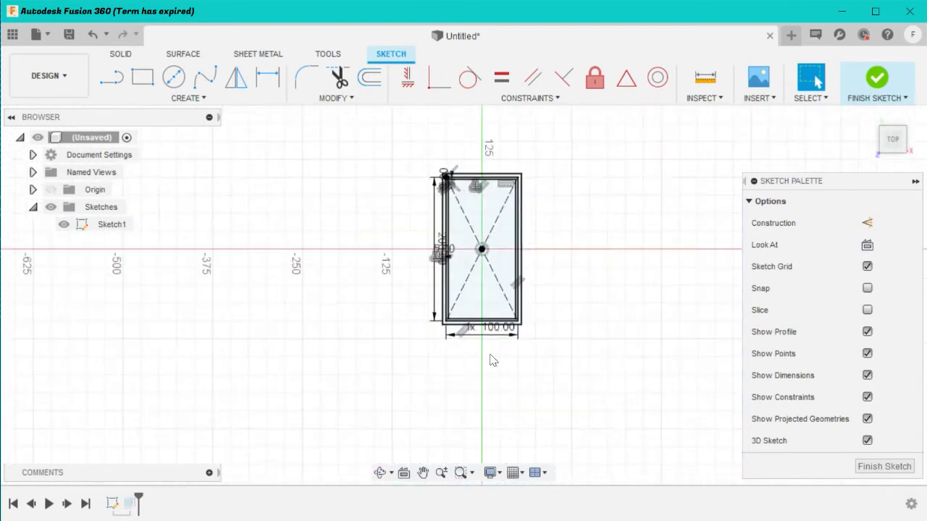
scroll(470, 230, down, 4)
scroll(433, 262, up, 6)
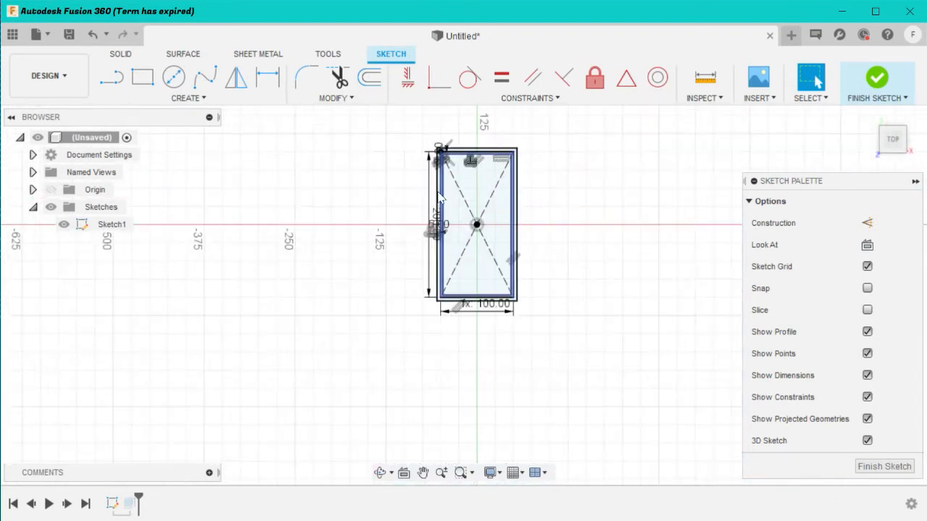
scroll(522, 200, up, 2)
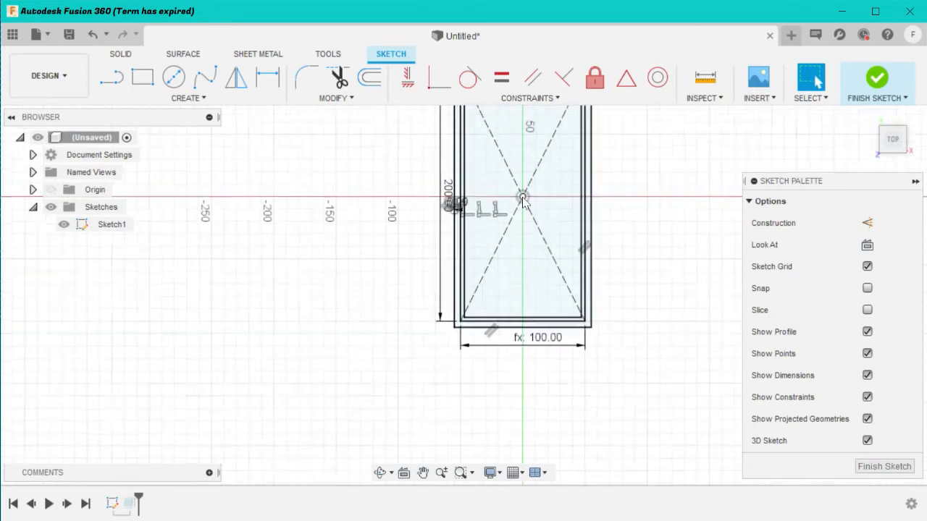
scroll(523, 200, down, 4)
scroll(452, 144, up, 7)
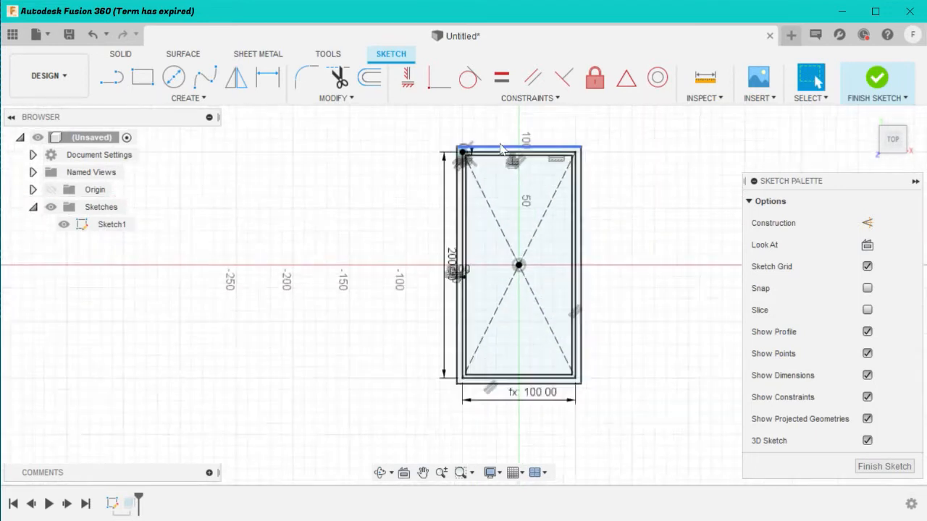
scroll(410, 168, up, 5)
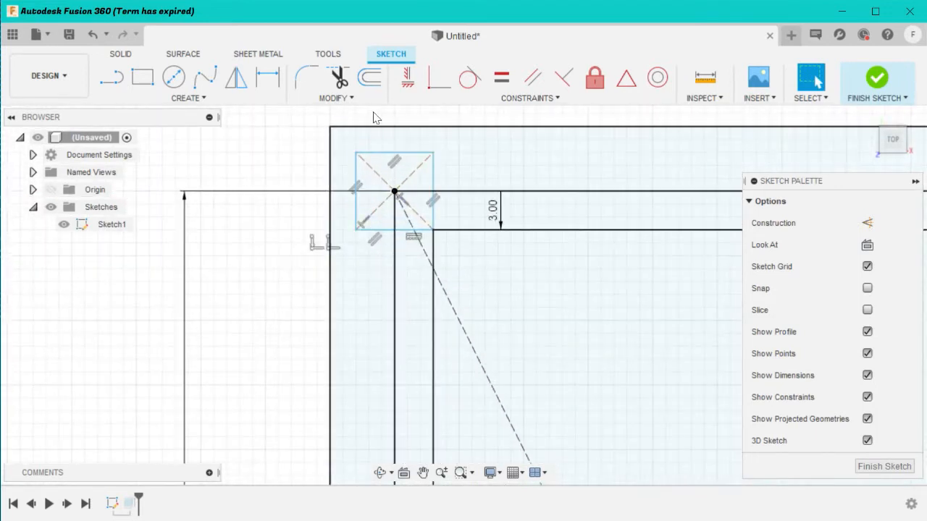
scroll(382, 126, down, 1)
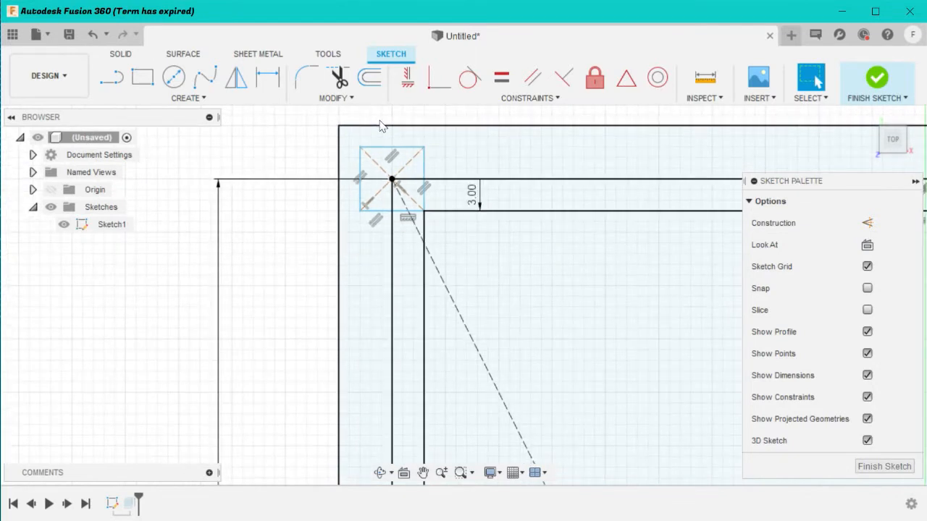
scroll(381, 127, down, 1)
Step: Dimension the corner square's upper edge with the formula length / 25
scroll(406, 131, up, 3)
scroll(411, 131, up, 3)
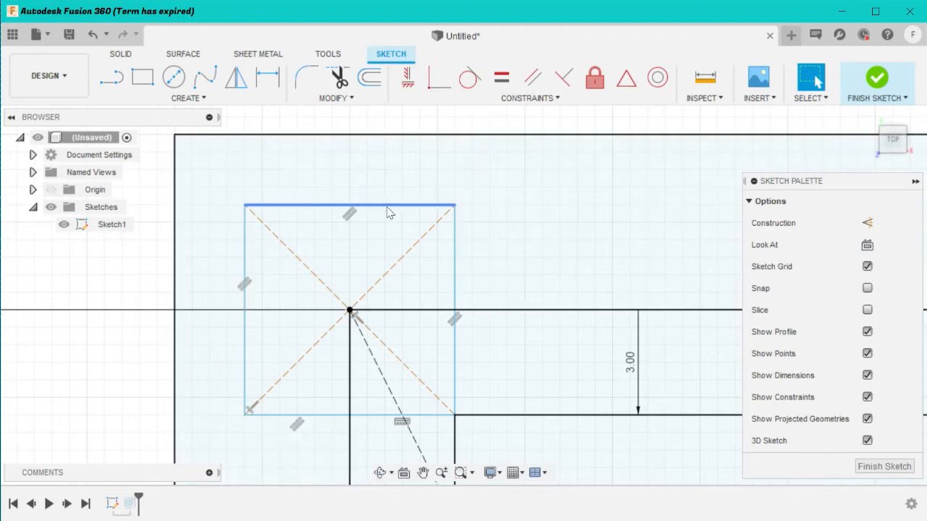
click(267, 77)
click(368, 207)
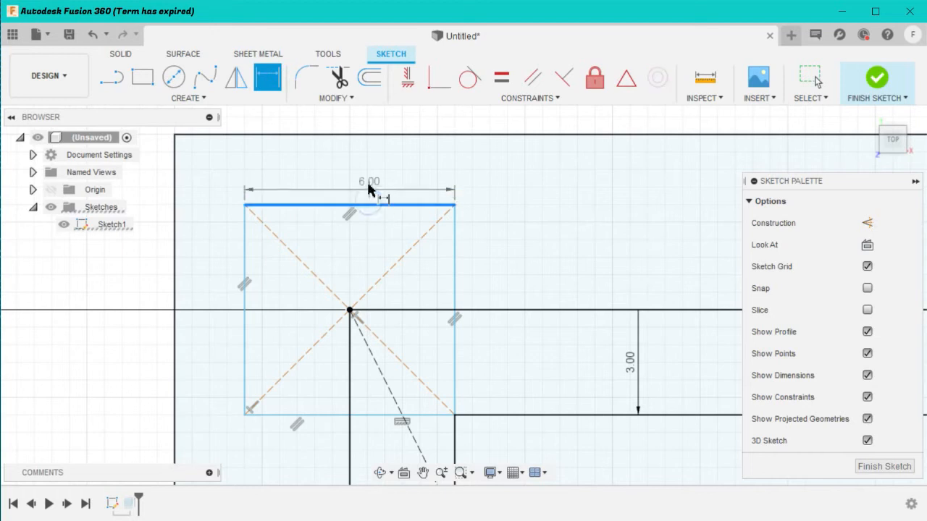
click(369, 183)
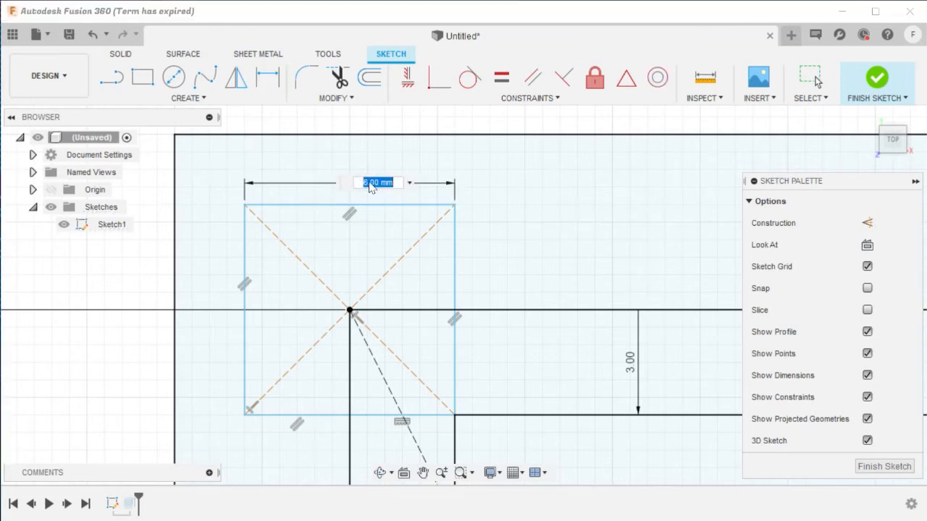
text(le)
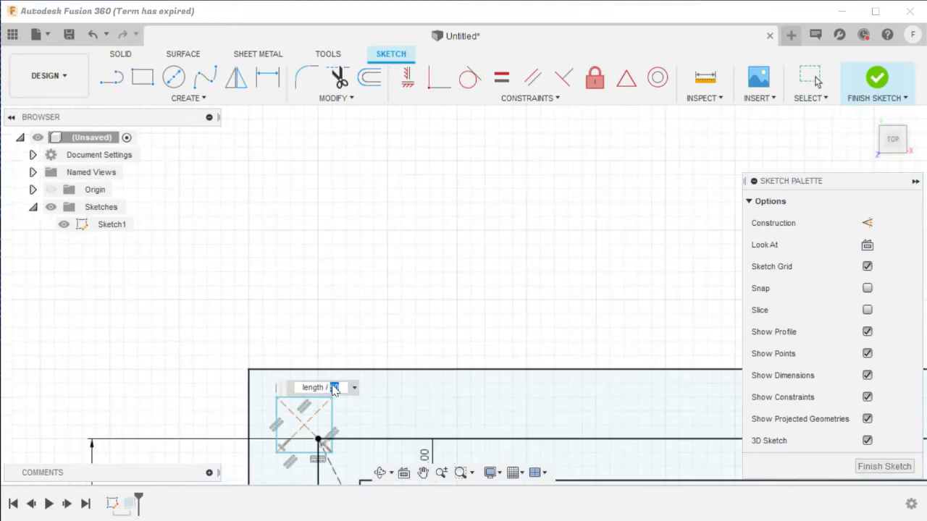
key(BackSpace)
text(5)
key(Return)
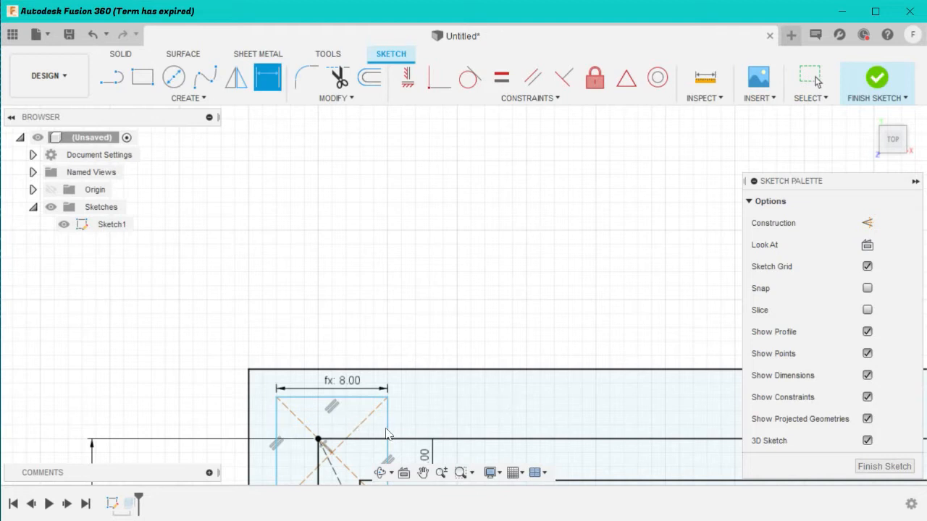
Step: Dimension the corner square's vertical side with the same length-based formula, length / 25
scroll(631, 387, down, 5)
scroll(579, 405, up, 7)
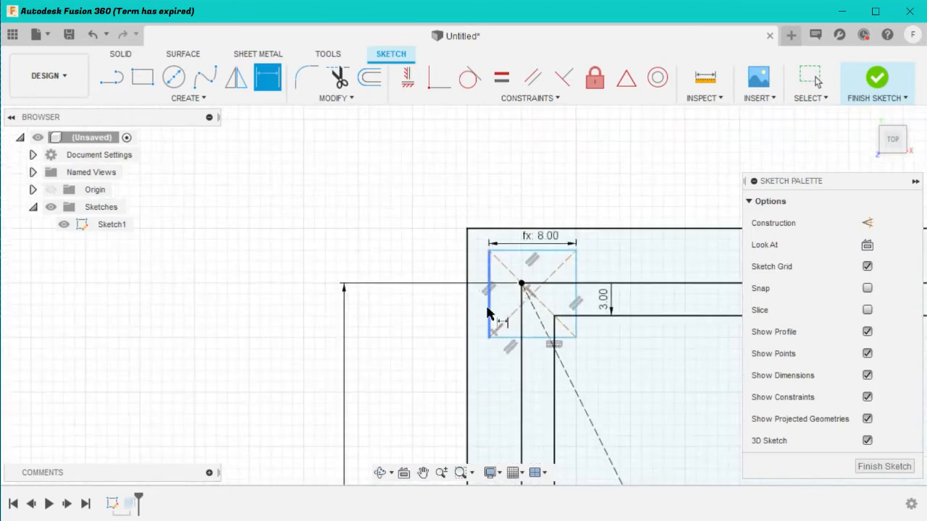
click(487, 311)
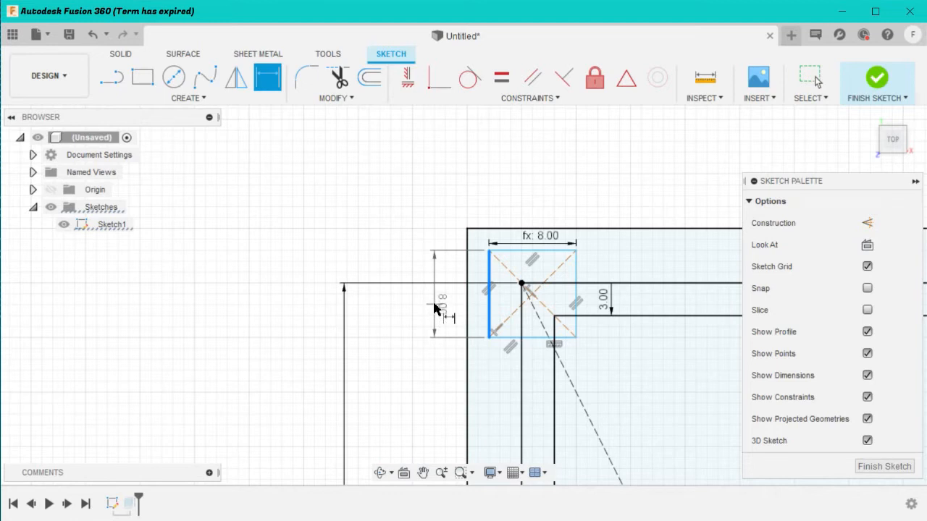
click(447, 307)
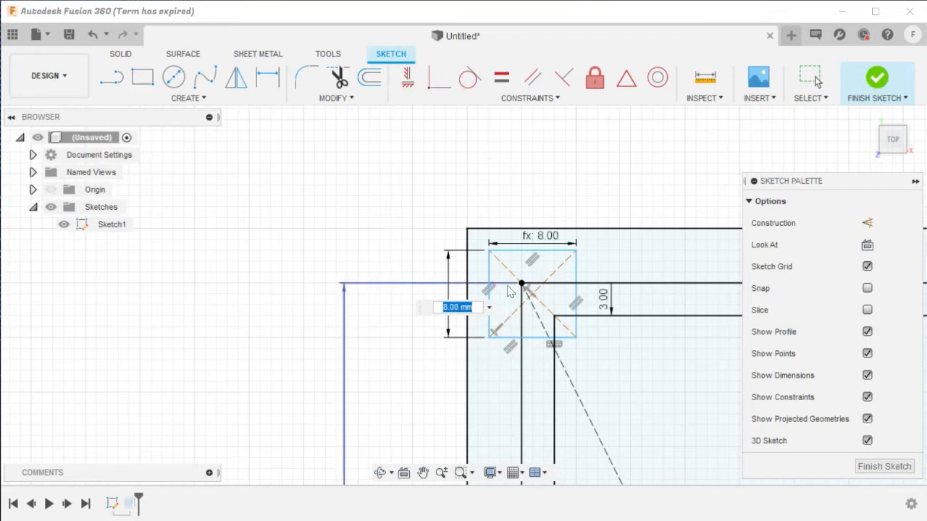
key(BackSpace)
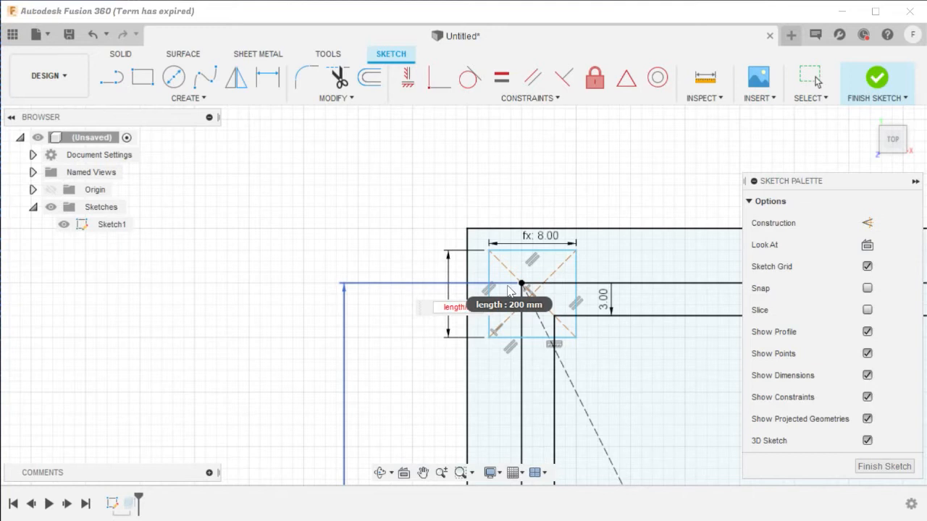
key(Return)
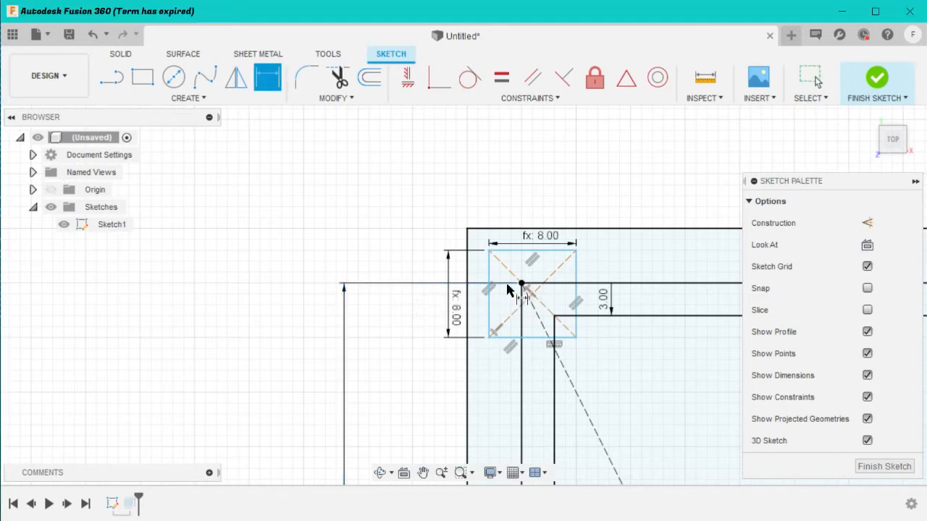
Step: Examine the corner square's position relative to the original rectangle's corner point and the 3 mm inner offset
scroll(600, 338, down, 3)
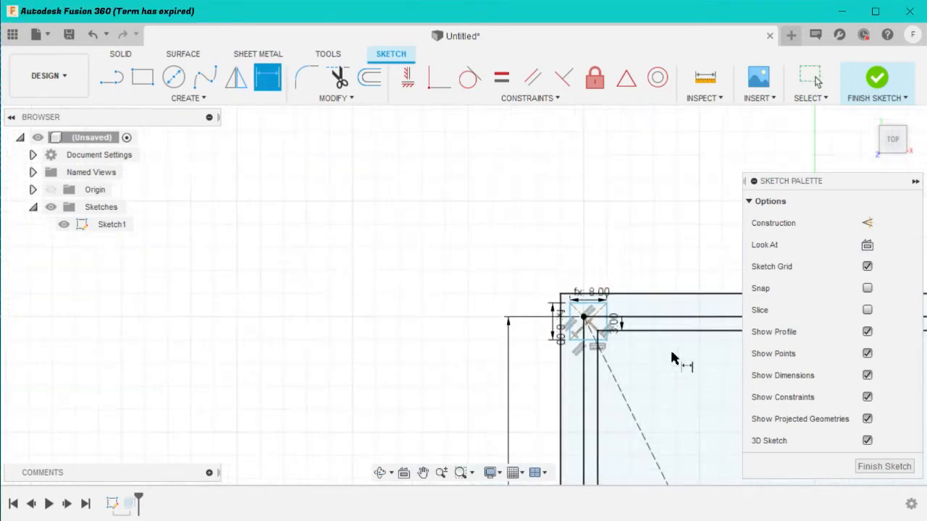
scroll(608, 300, up, 3)
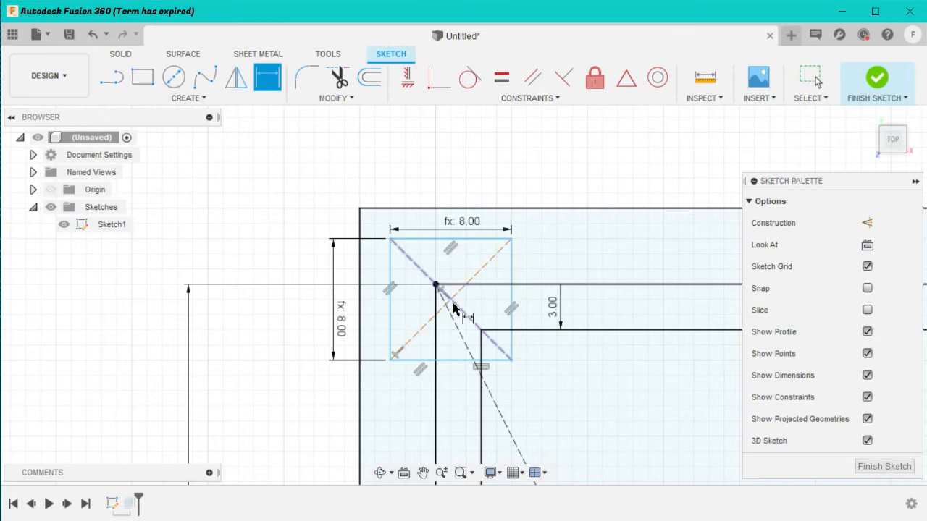
scroll(578, 350, up, 4)
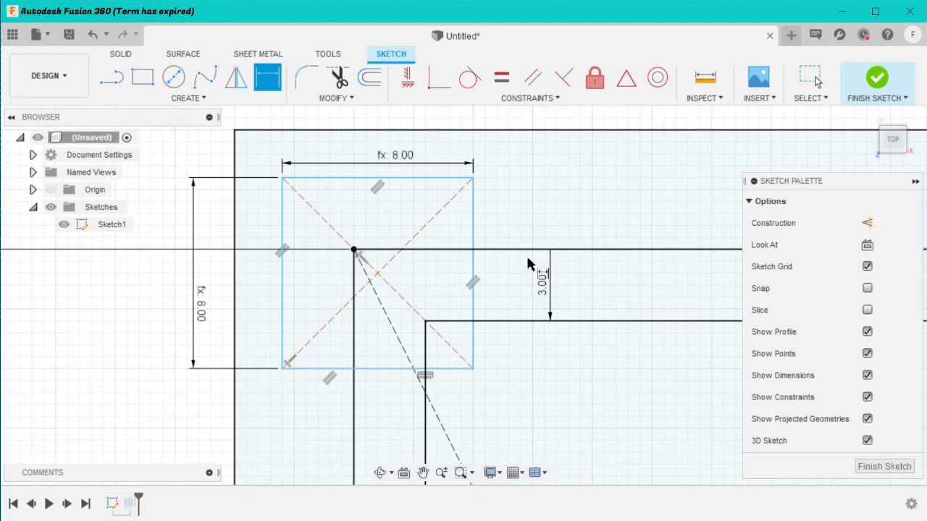
scroll(527, 265, down, 3)
scroll(527, 276, down, 3)
scroll(531, 321, up, 3)
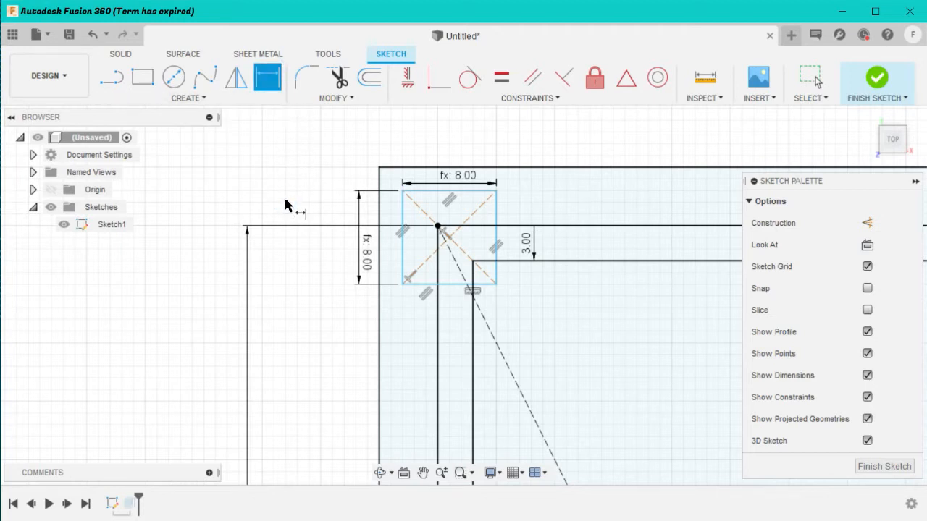
Step: Delete the 3 mm inner offset outline from the plate sketch
key(Escape)
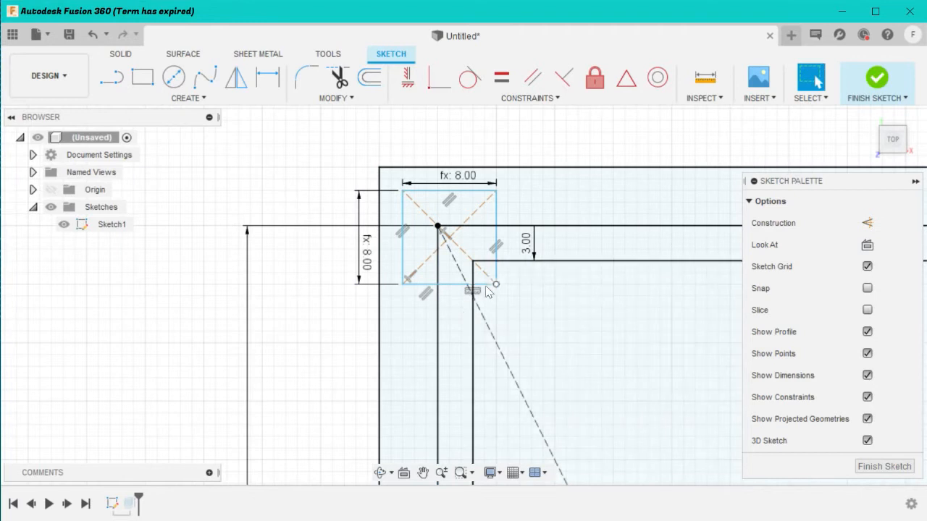
click(533, 262)
click(473, 334)
scroll(610, 331, down, 10)
scroll(669, 409, up, 6)
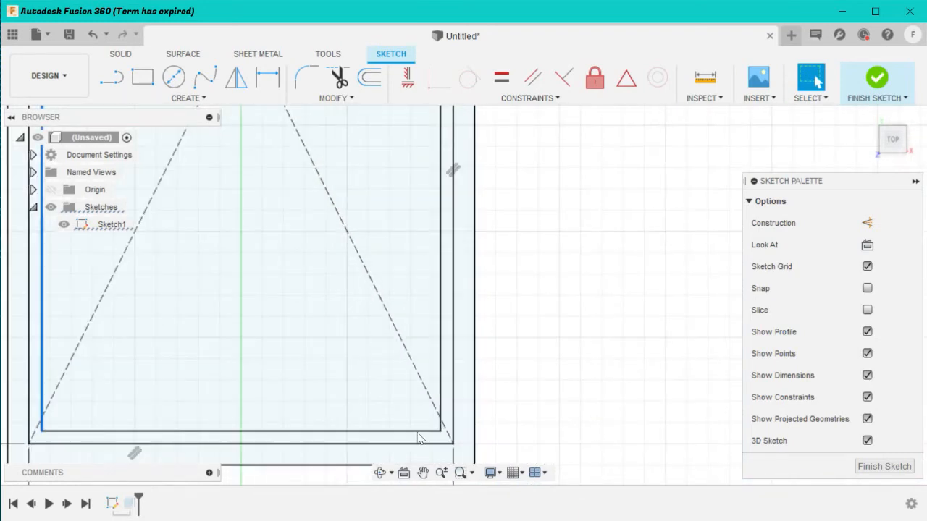
click(418, 432)
click(440, 398)
key(Delete)
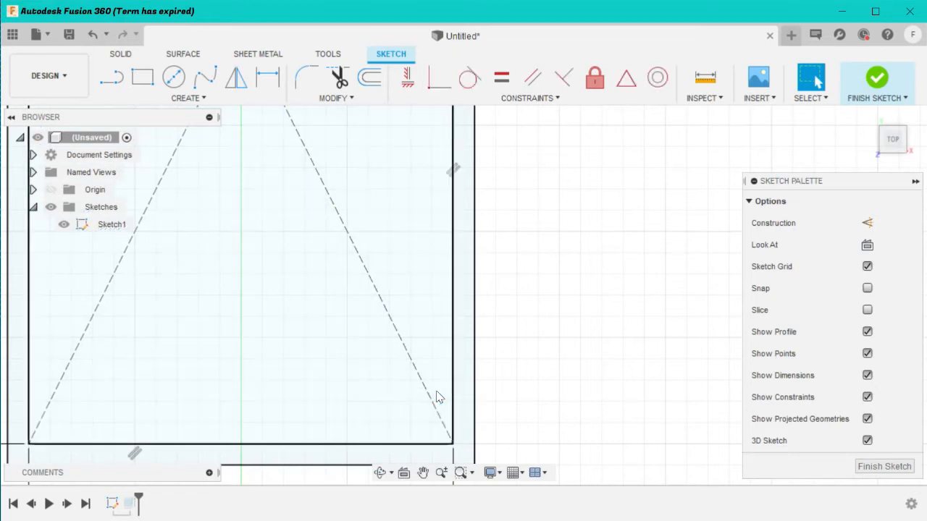
Step: Dimension the gap between the outer rectangle's upper edge and the corner square's upper edge as 4 mm, driven by the square's 8 mm width dimension
scroll(437, 398, down, 3)
scroll(325, 178, up, 5)
scroll(340, 188, up, 5)
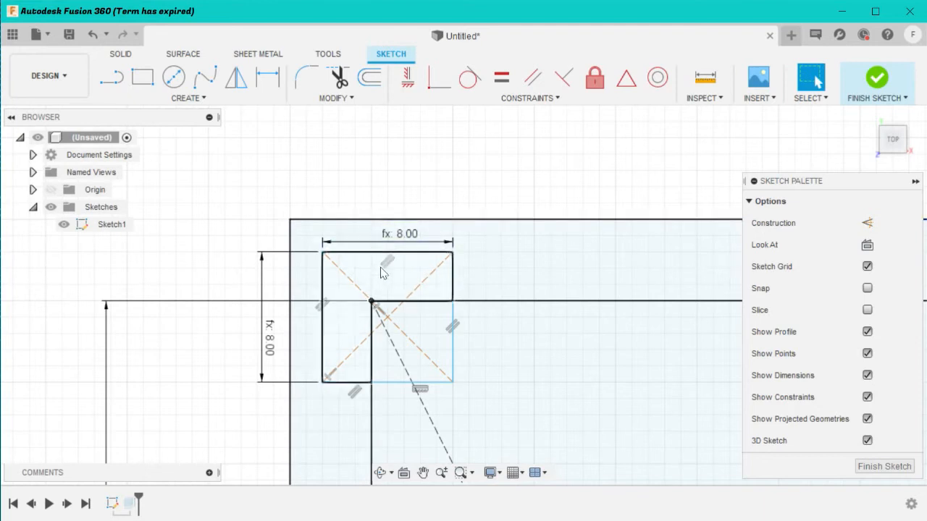
scroll(393, 250, down, 3)
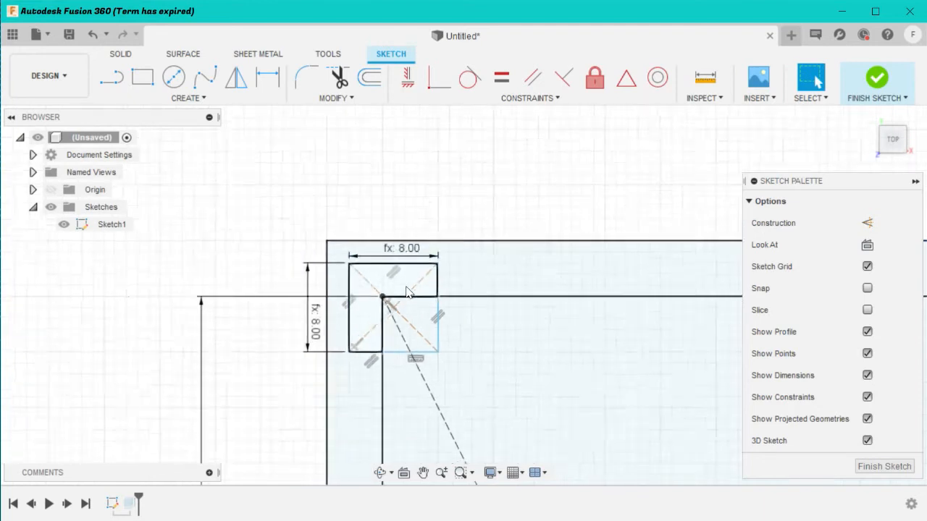
scroll(420, 236, up, 6)
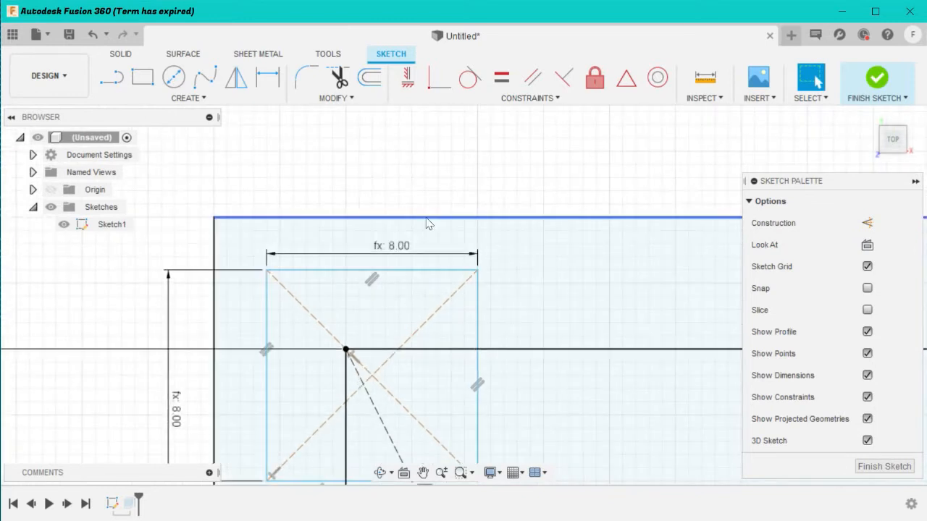
click(424, 218)
shift+click(429, 271)
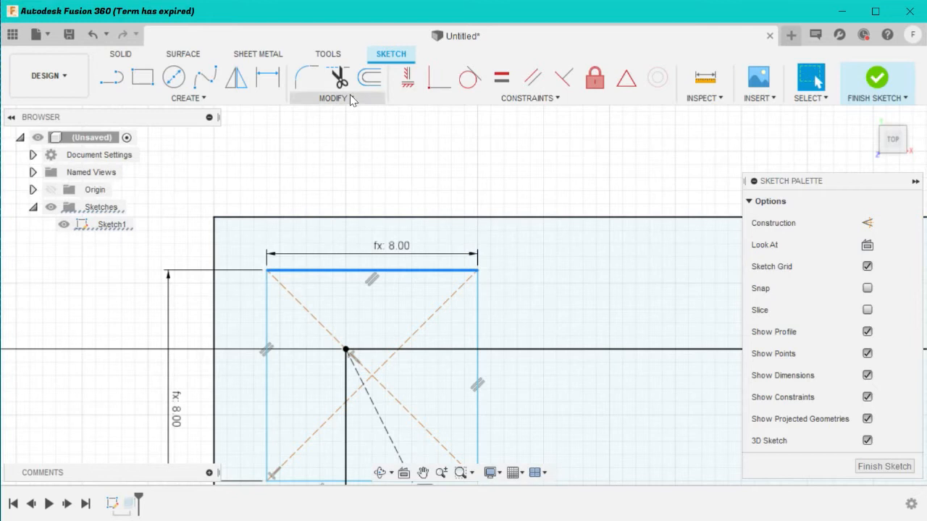
click(267, 77)
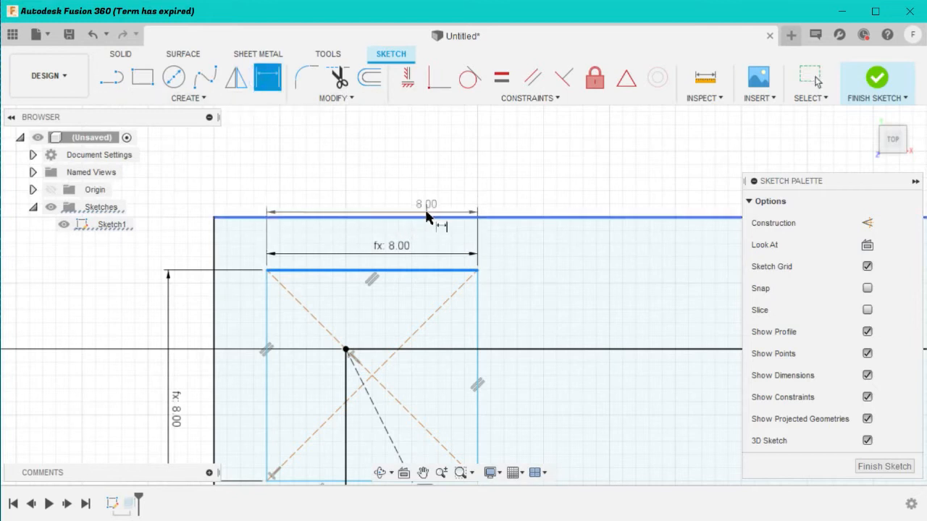
click(428, 218)
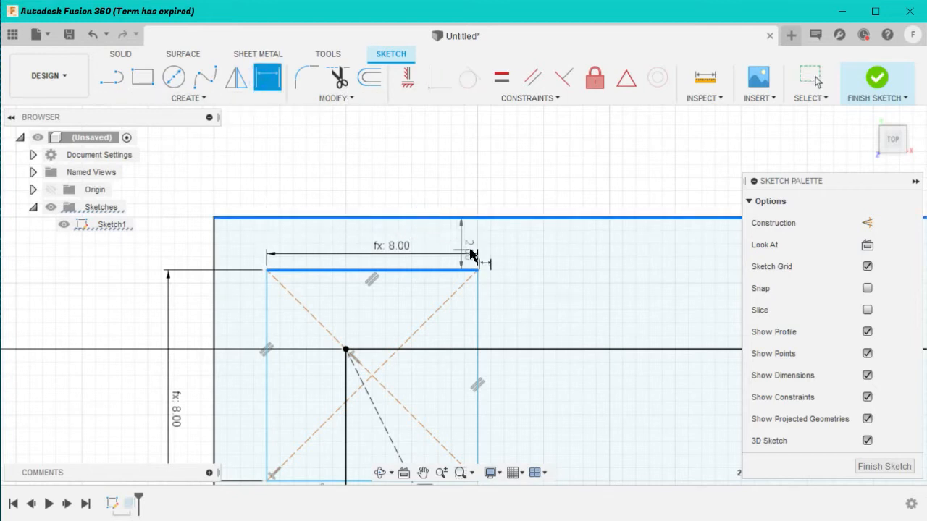
click(533, 255)
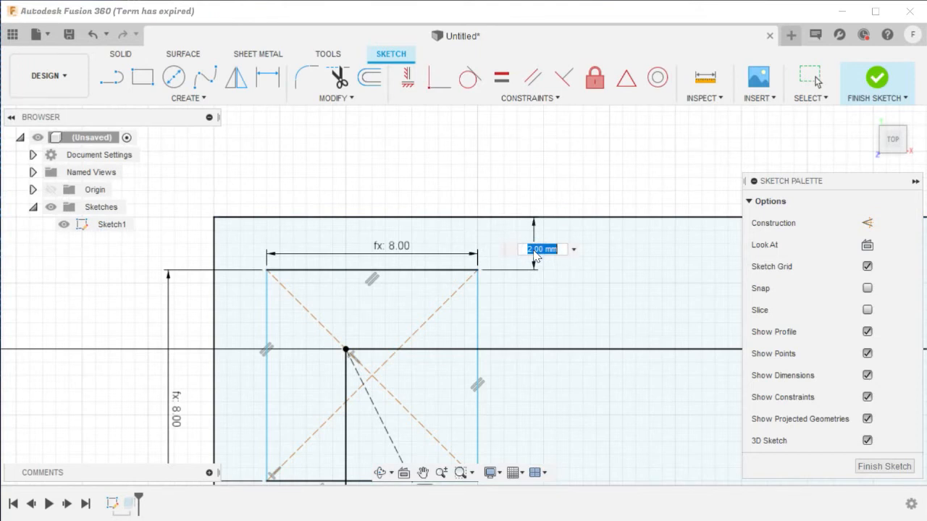
click(401, 248)
key(Return)
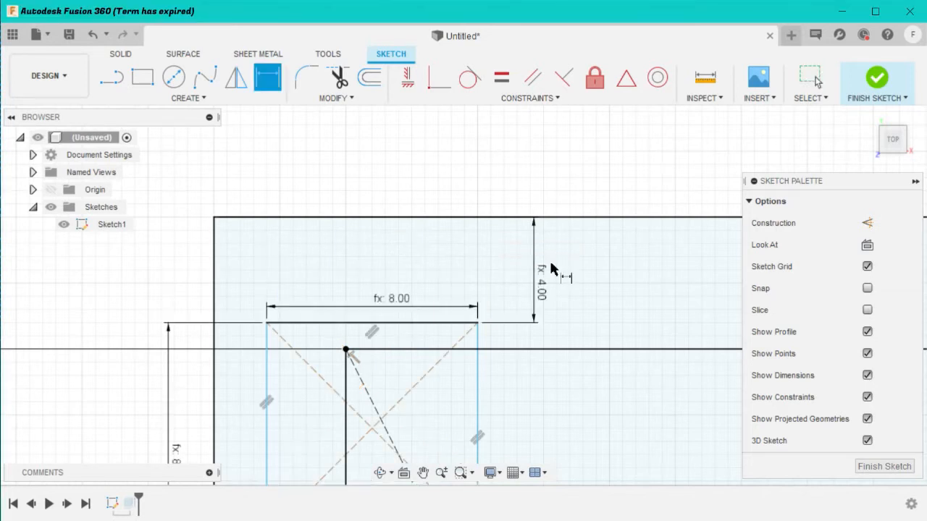
Step: Dimension the gap between the outer rectangle's vertical edge and the square's nearest side, linking it to the upper gap dimension d12
scroll(500, 333, down, 6)
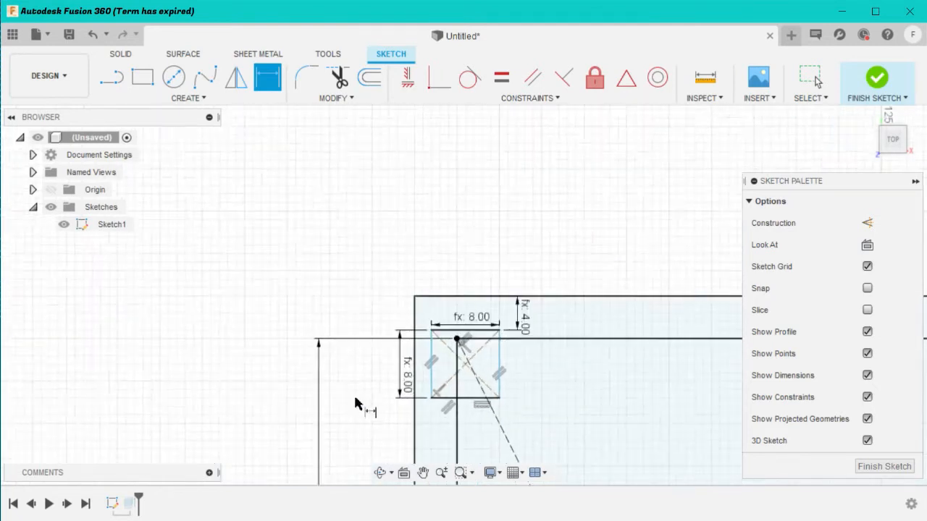
scroll(358, 403, up, 4)
click(501, 356)
click(463, 356)
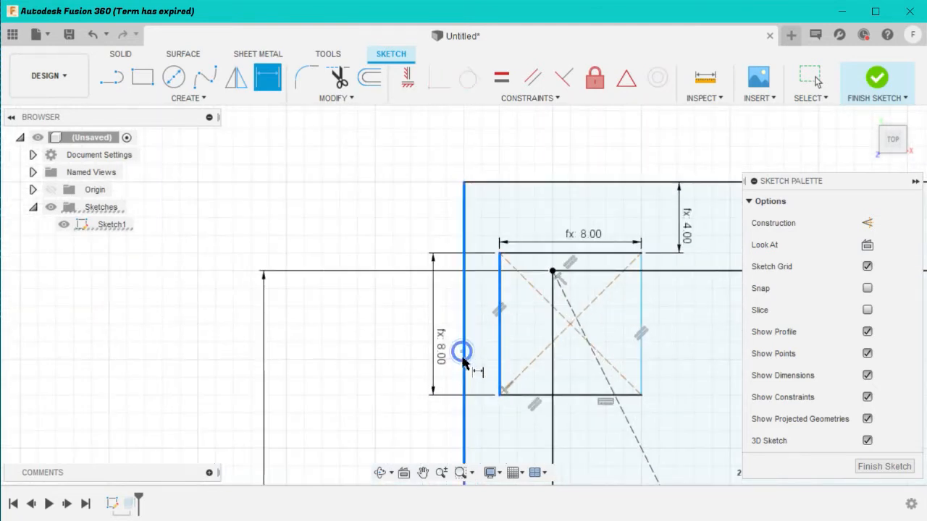
click(481, 334)
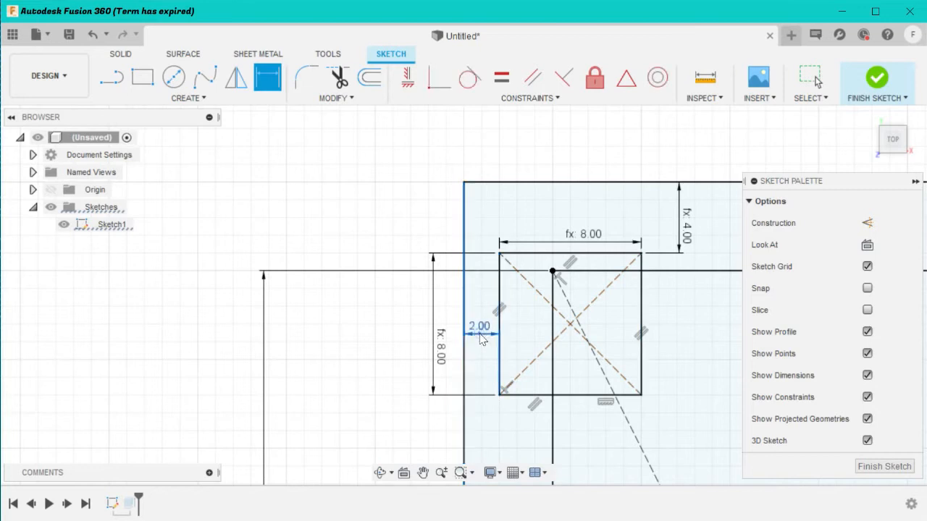
click(687, 230)
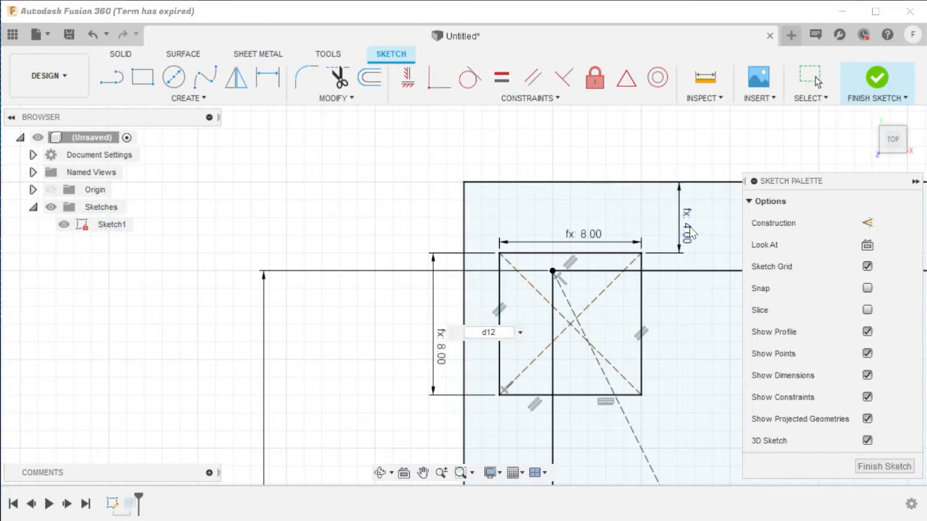
key(Return)
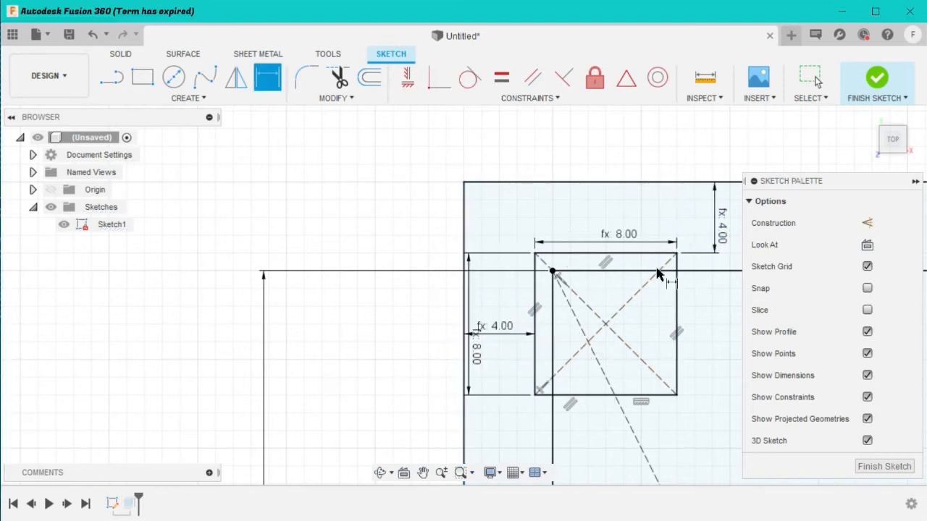
Step: Examine the corner square's placement relative to the outer and original rectangles and the rest of the plate
scroll(657, 274, down, 4)
scroll(728, 352, up, 4)
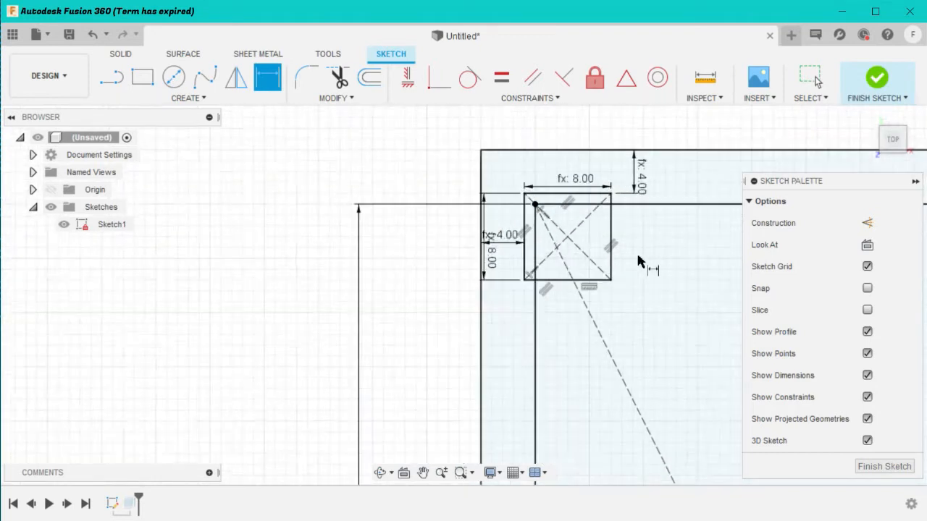
scroll(658, 180, down, 2)
scroll(673, 149, up, 4)
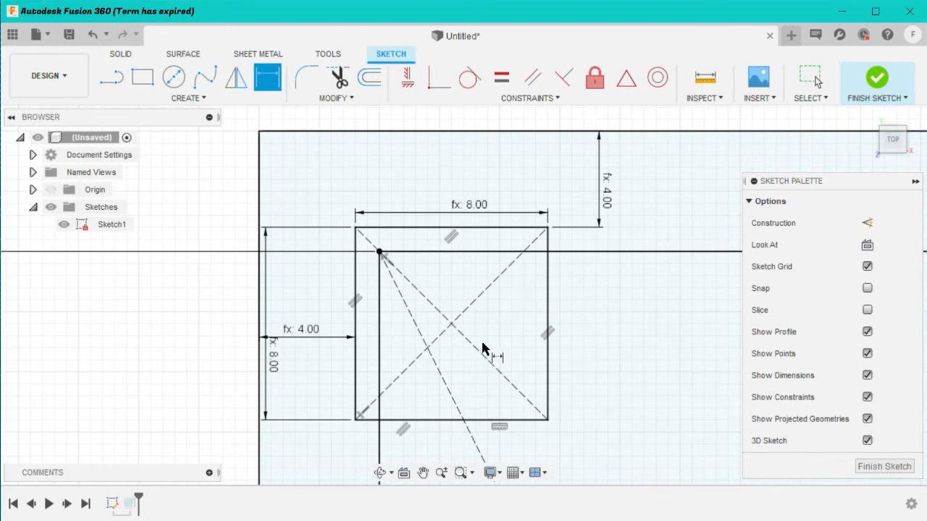
scroll(478, 345, down, 2)
scroll(478, 344, down, 3)
scroll(574, 352, up, 2)
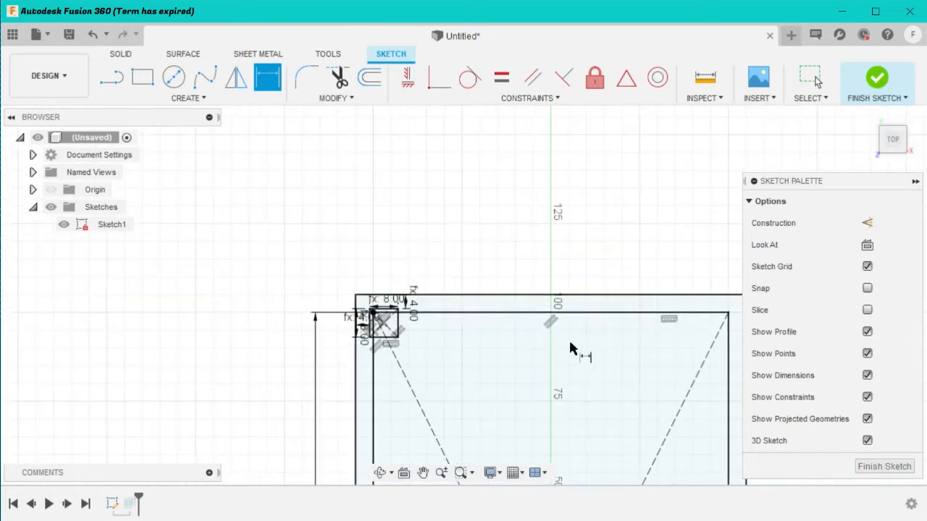
scroll(566, 355, down, 2)
scroll(435, 304, up, 5)
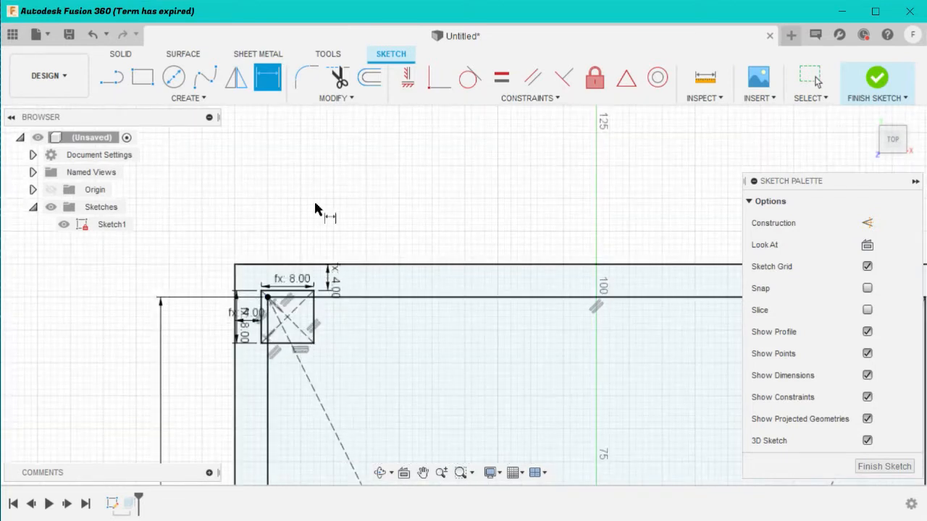
scroll(308, 214, up, 2)
scroll(294, 203, down, 5)
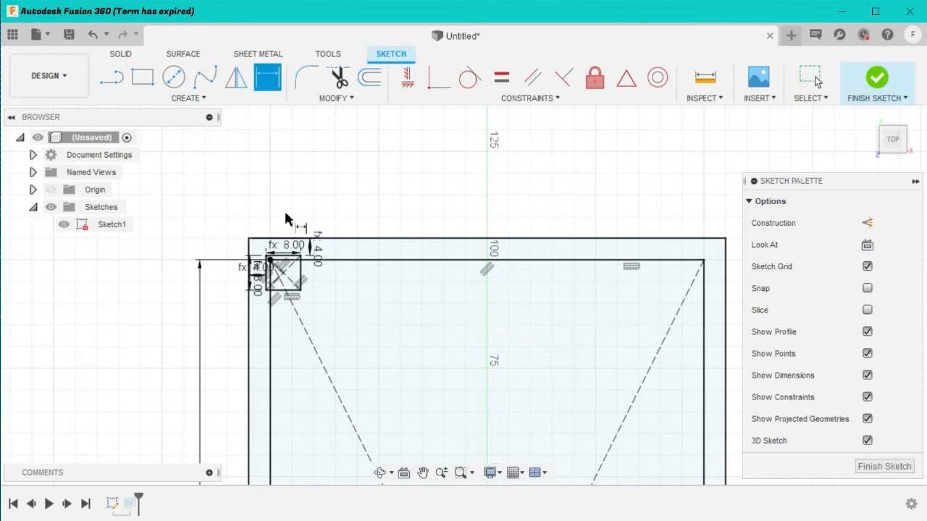
scroll(287, 223, up, 5)
key(Escape)
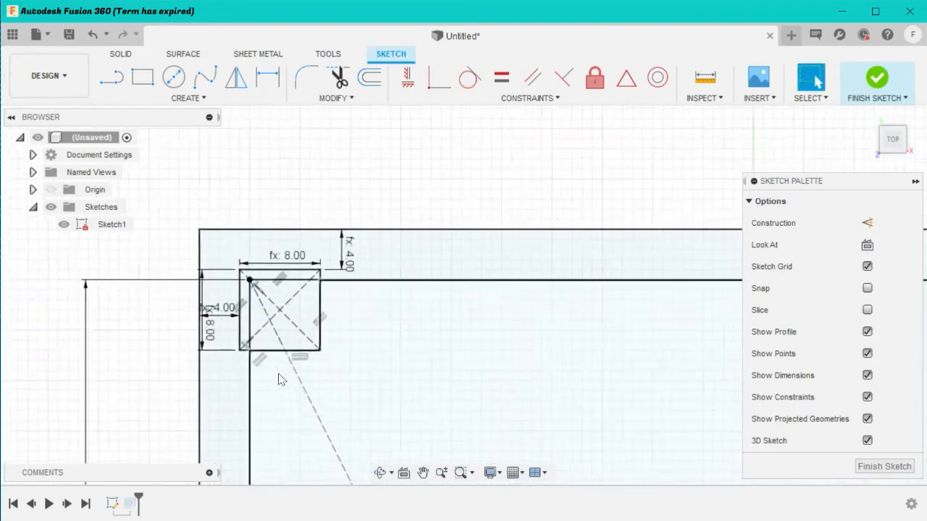
Step: Try to move the corner square's four edges by 0.625 mm in X and 0.22 mm in Y using Move/Copy
scroll(210, 257, up, 4)
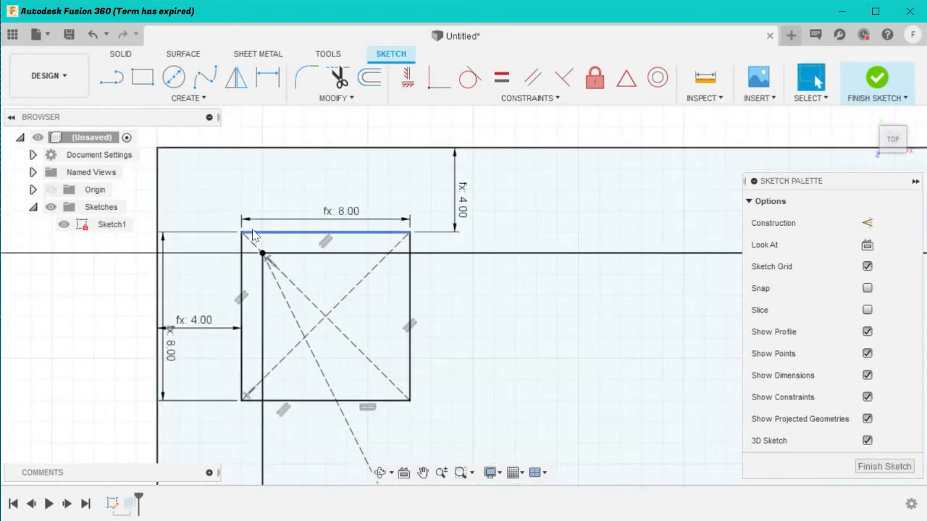
scroll(255, 237, up, 1)
scroll(259, 244, down, 2)
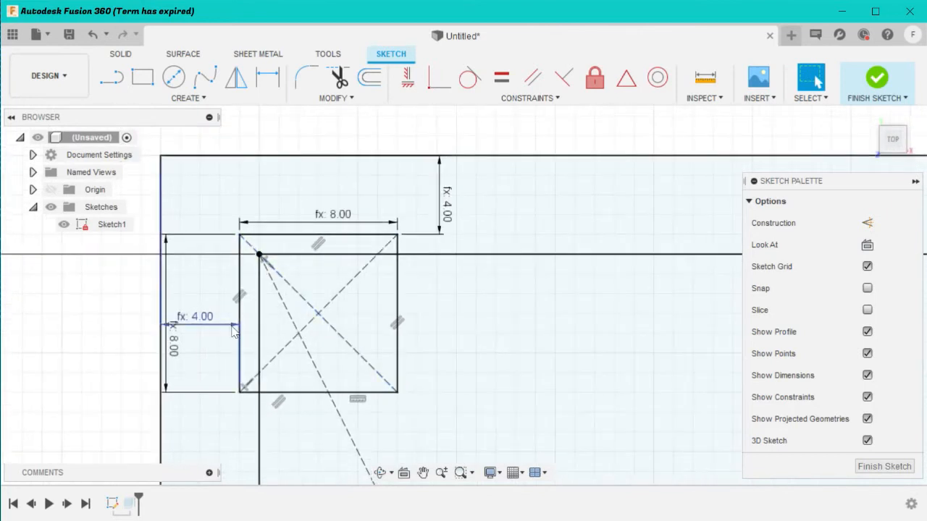
click(238, 335)
ctrl+click(272, 236)
ctrl+click(395, 300)
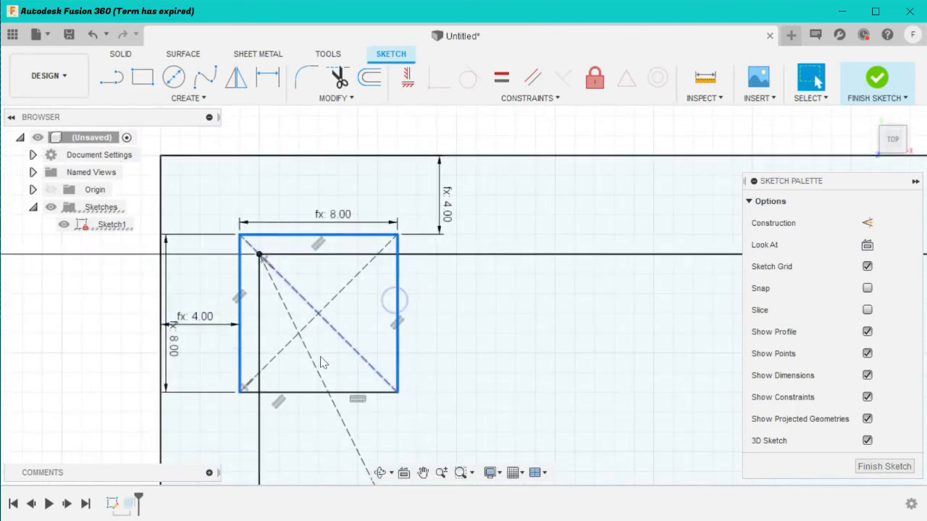
ctrl+click(317, 393)
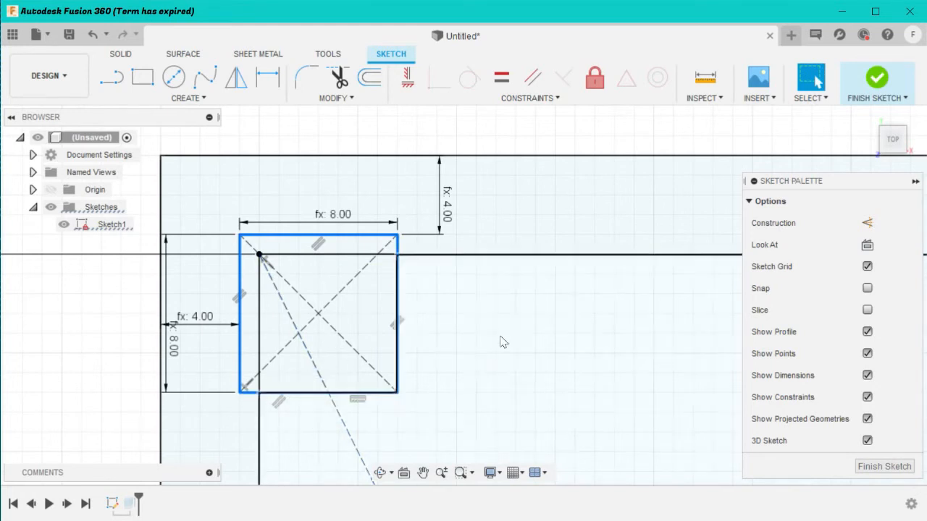
right_click(457, 301)
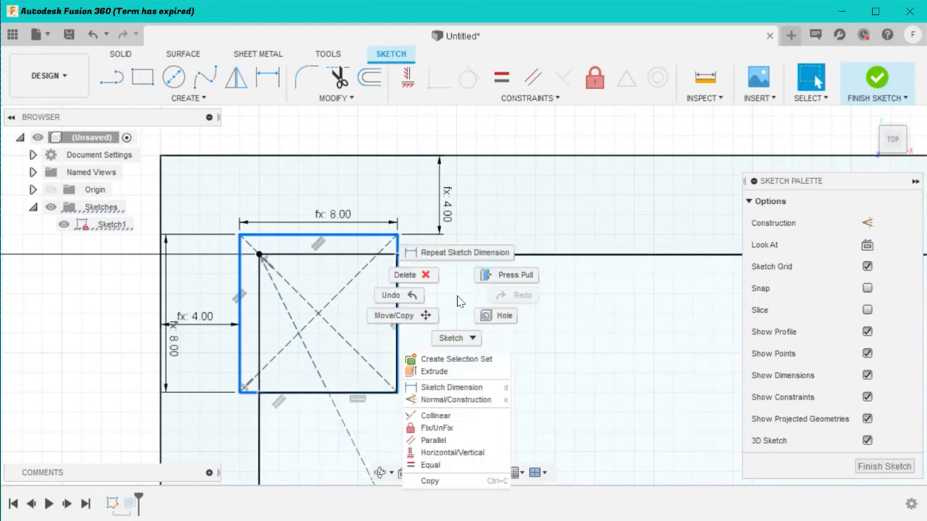
click(414, 313)
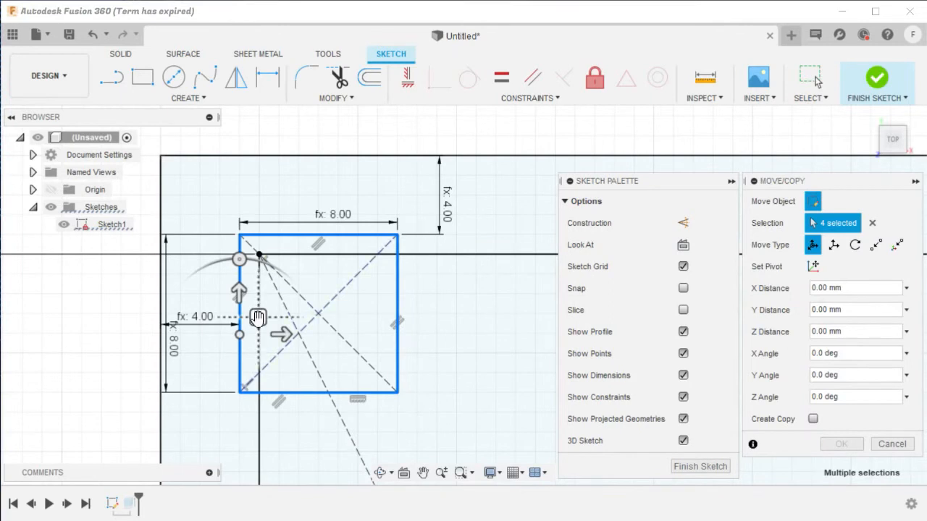
mouse_move(259, 317)
mouse_down()
mouse_move(294, 323)
mouse_move(270, 312)
mouse_up()
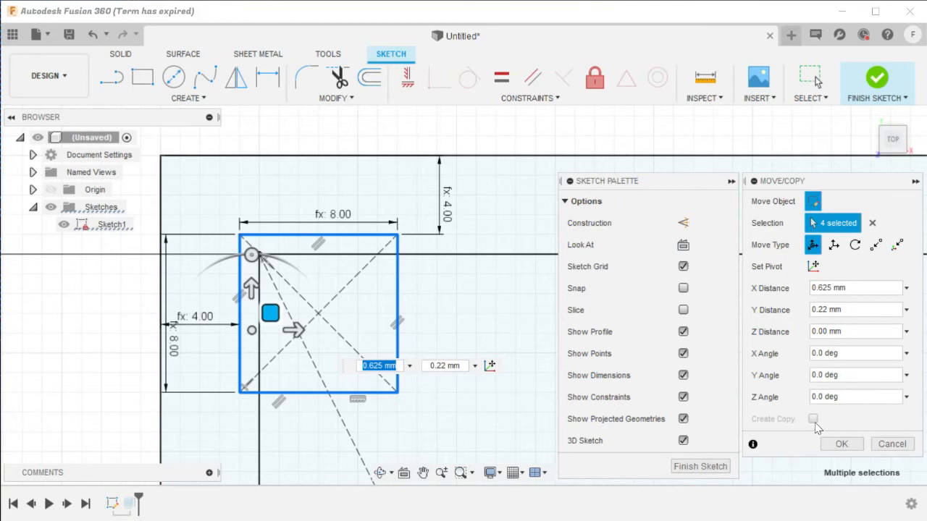
click(813, 202)
click(853, 445)
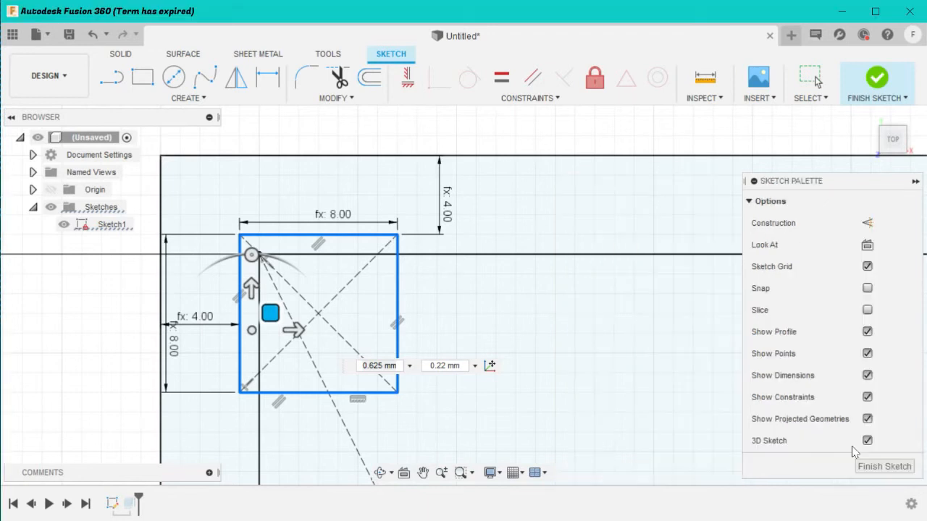
click(582, 346)
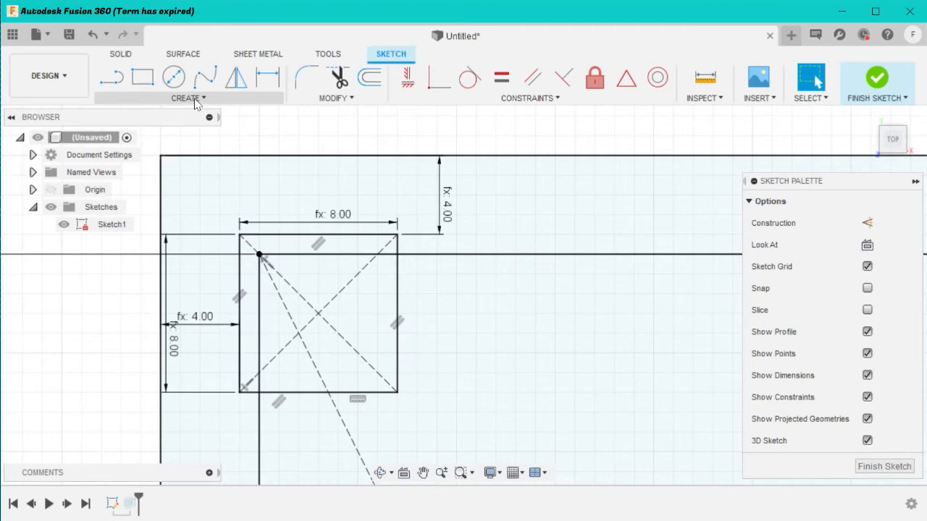
Step: Finish the sketch and select both profile regions of the corner square for an extrusion, with the bodies hidden
click(883, 467)
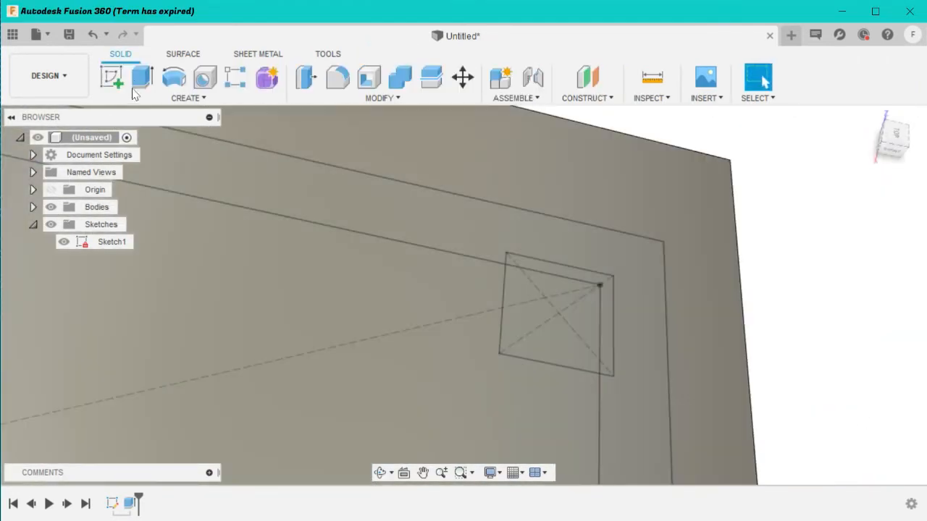
click(139, 77)
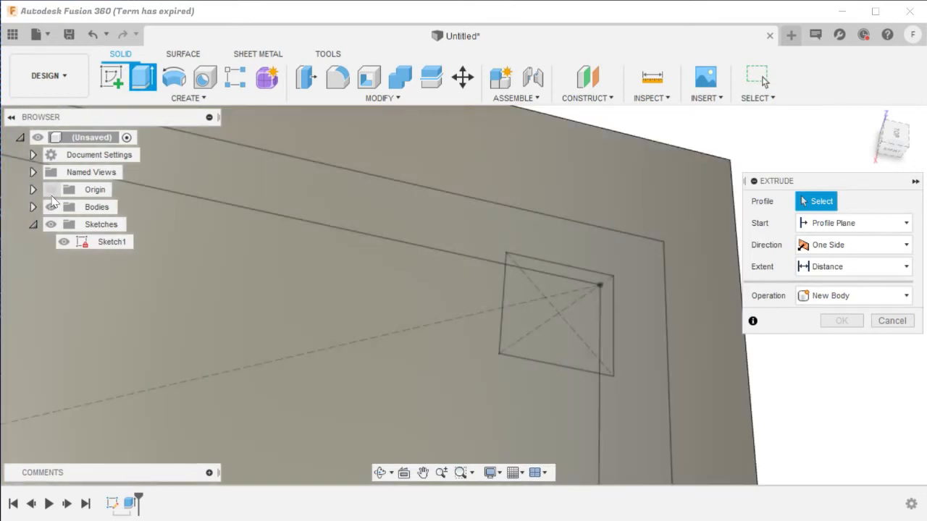
click(51, 207)
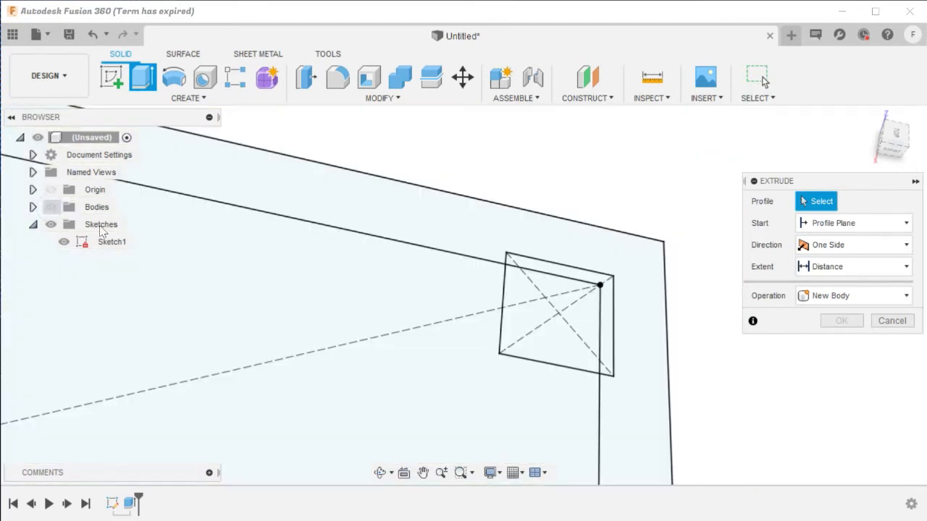
click(556, 313)
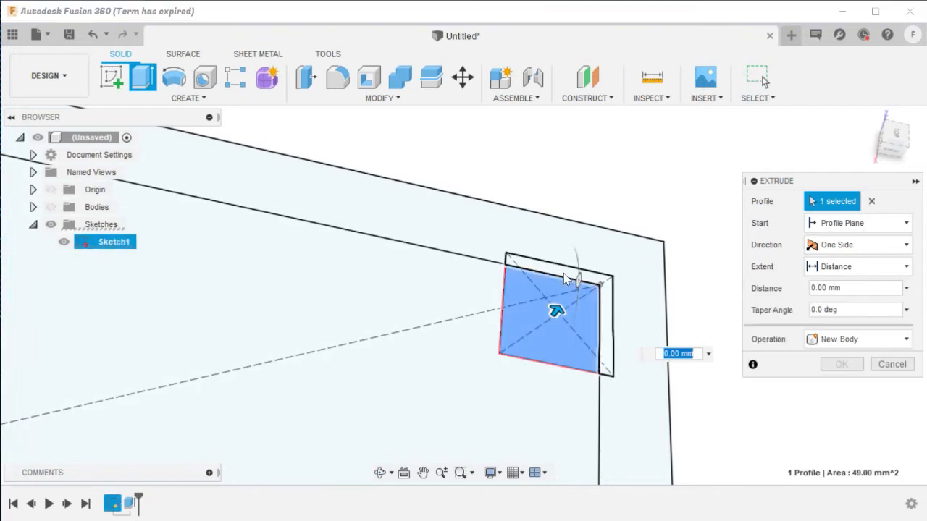
click(603, 318)
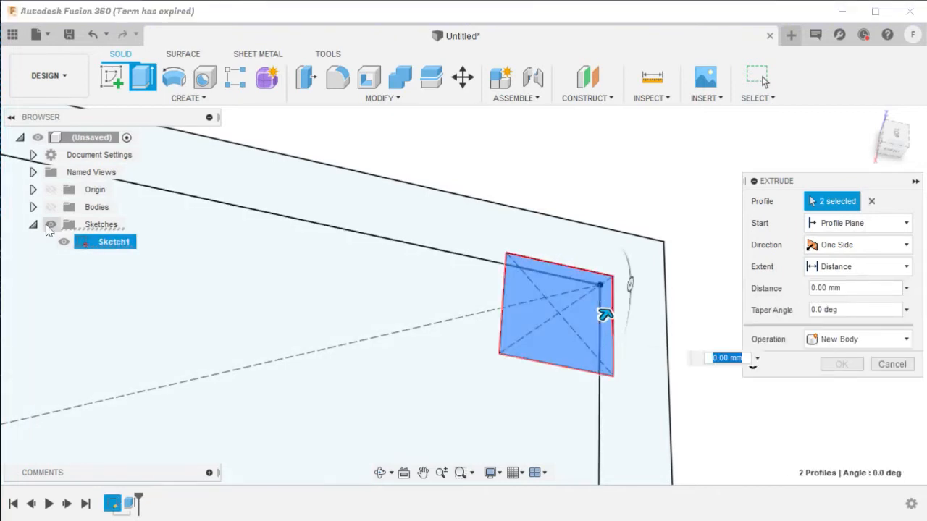
Step: Examine the selected corner square against the plate with the bodies and sketches alternately shown and hidden
click(51, 192)
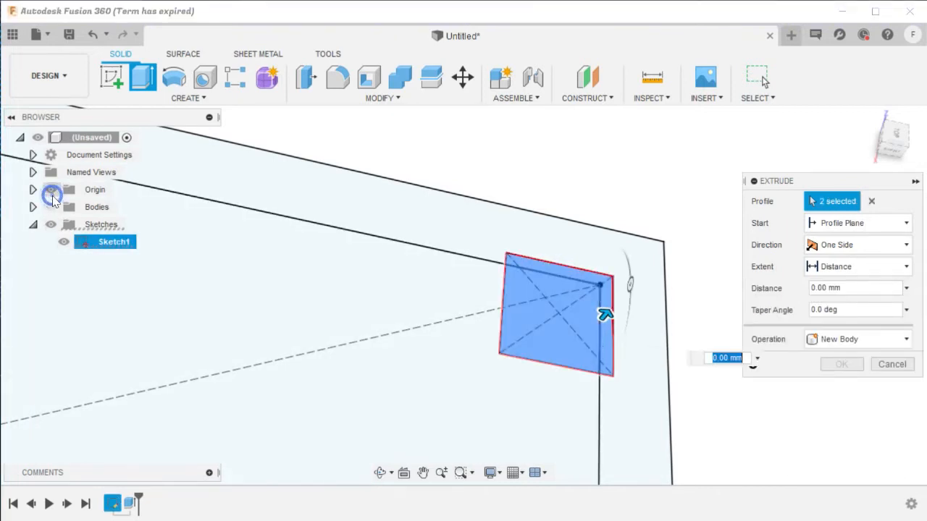
click(51, 207)
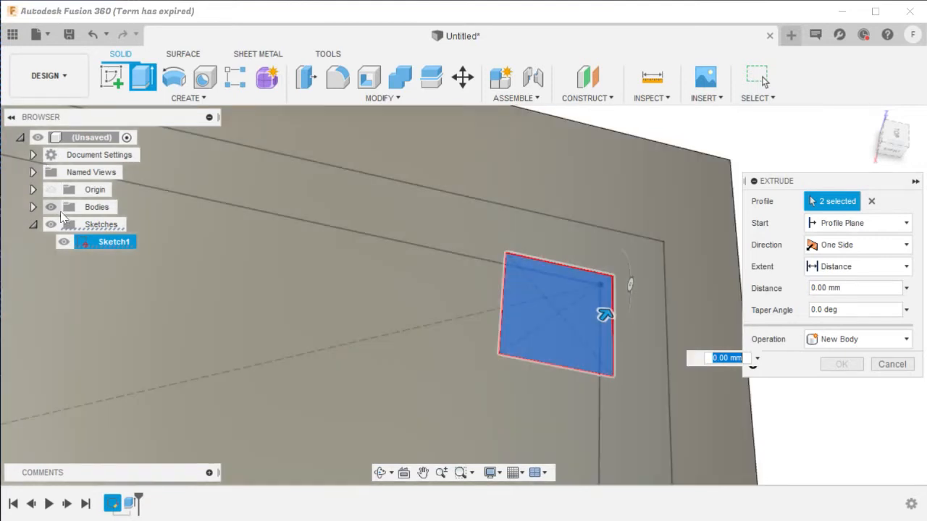
click(48, 227)
click(48, 227)
click(48, 227)
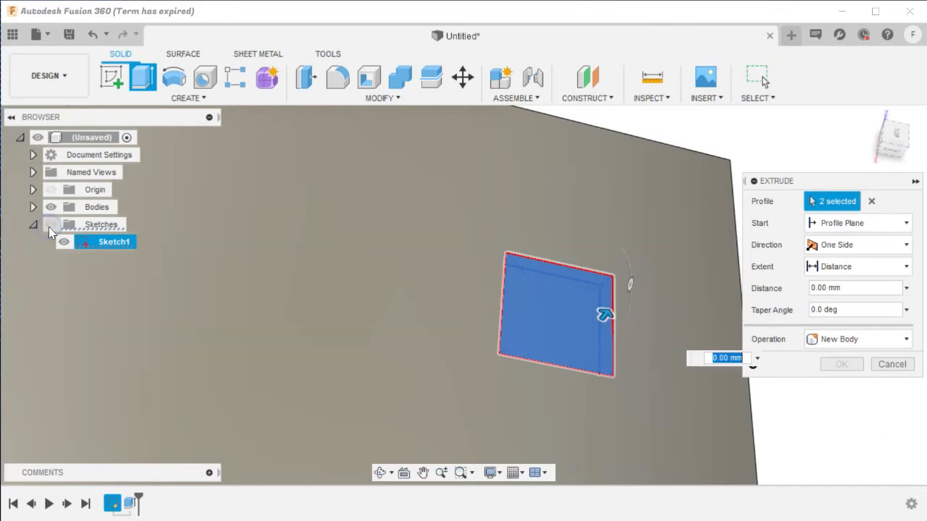
click(48, 226)
click(49, 227)
click(48, 227)
click(62, 241)
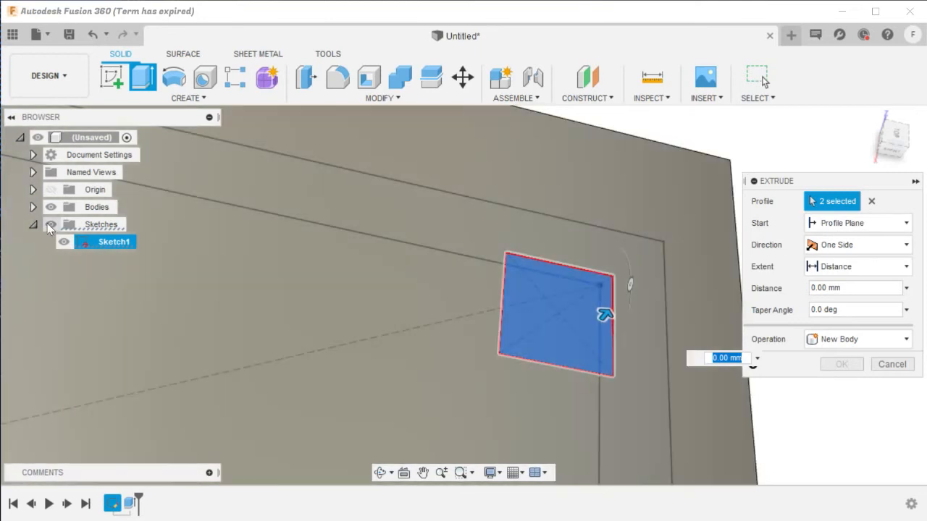
click(50, 225)
click(49, 225)
click(50, 207)
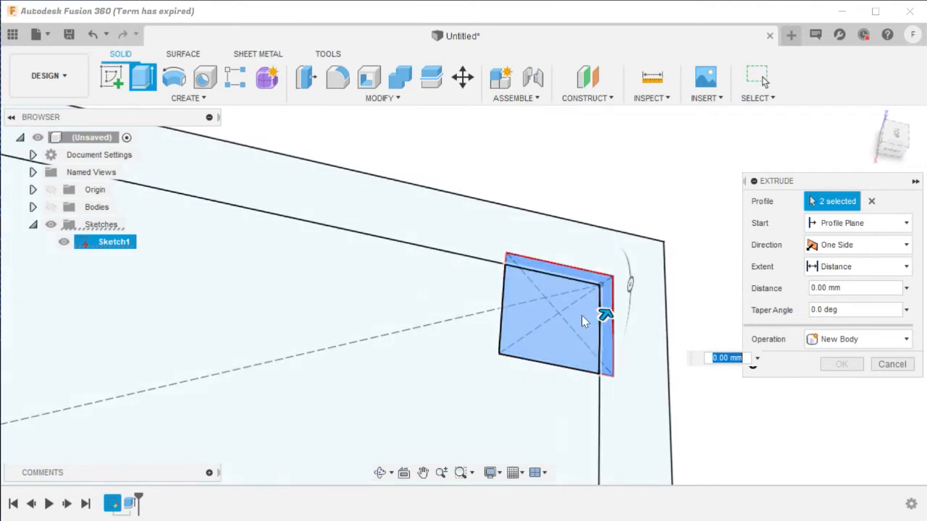
click(50, 208)
click(49, 211)
click(49, 210)
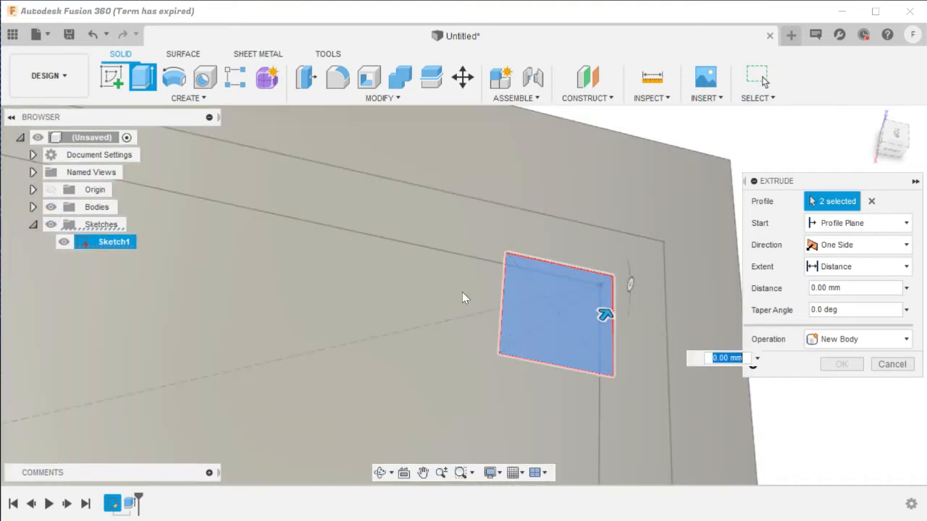
click(49, 211)
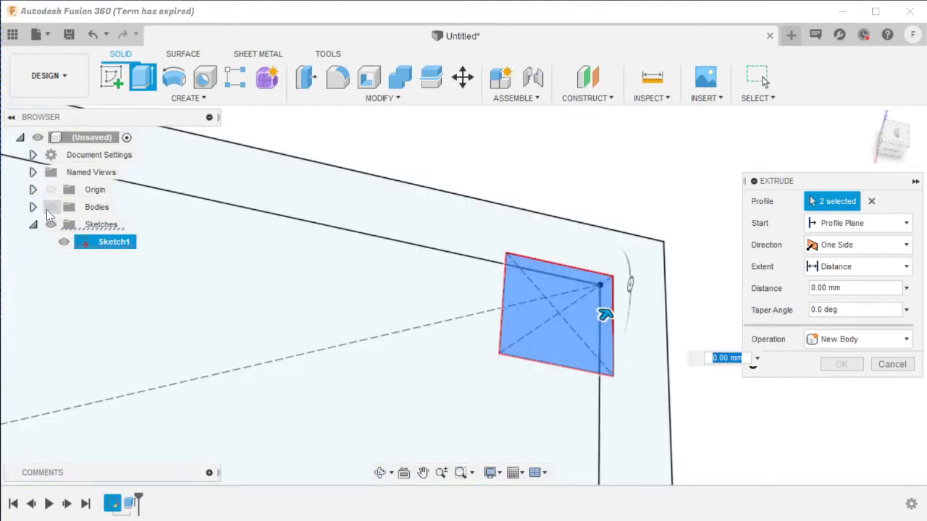
Step: Extrude the corner square by the length parameter with the Join operation, and show the bodies again
click(840, 340)
click(829, 358)
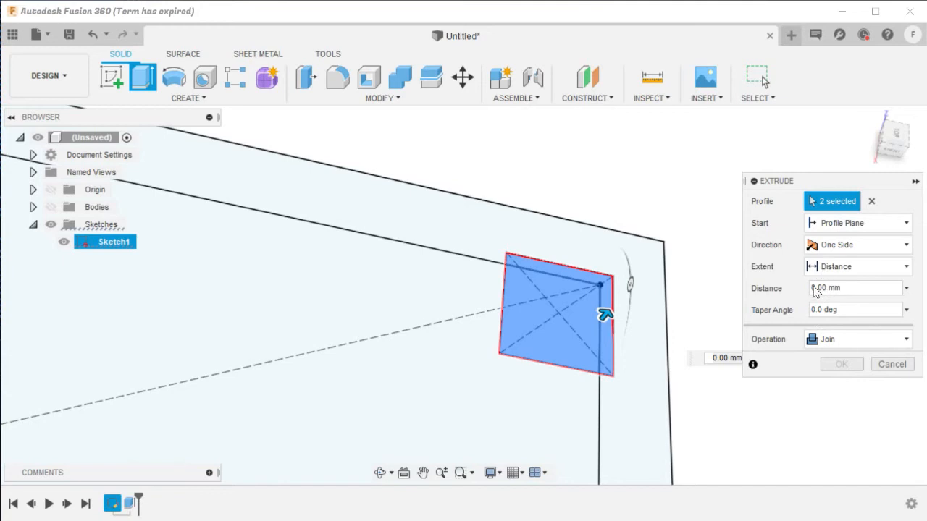
drag(817, 289, 802, 291)
text(1)
drag(853, 290, 834, 288)
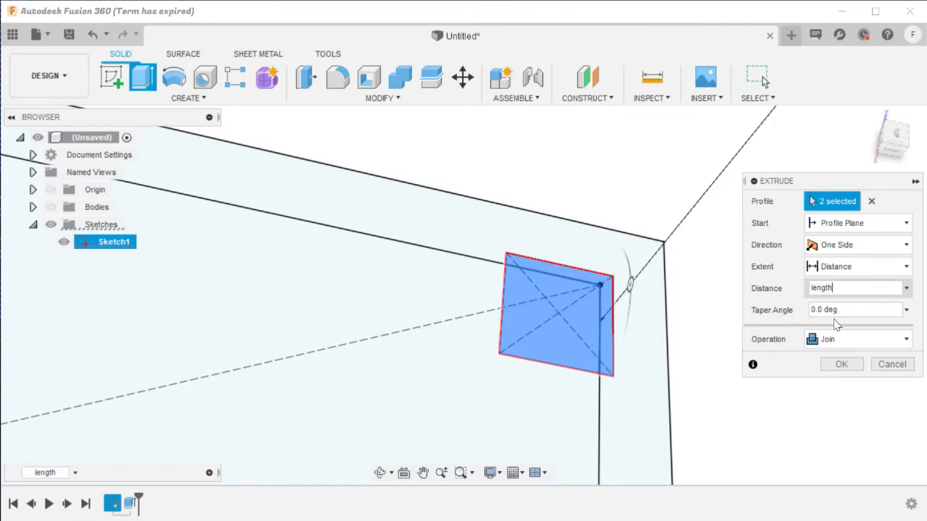
scroll(559, 333, down, 2)
scroll(558, 334, down, 7)
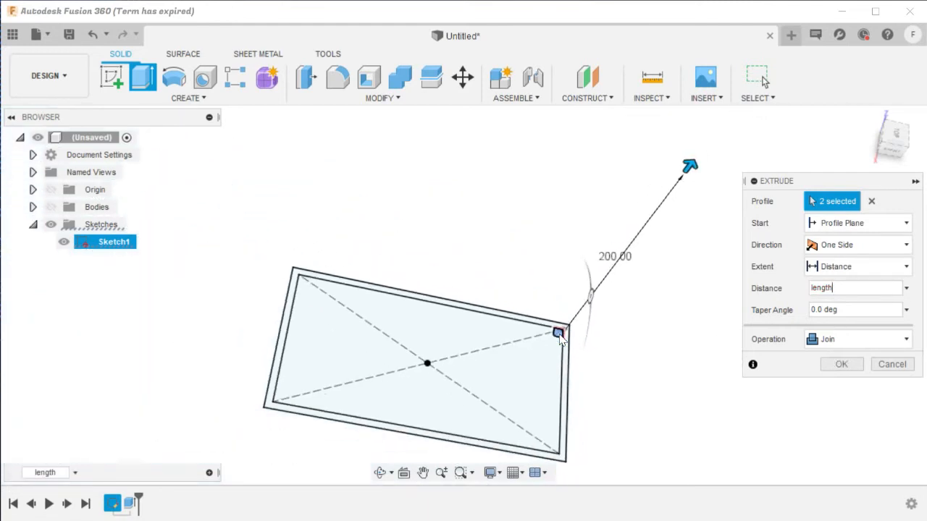
scroll(559, 334, up, 1)
click(838, 367)
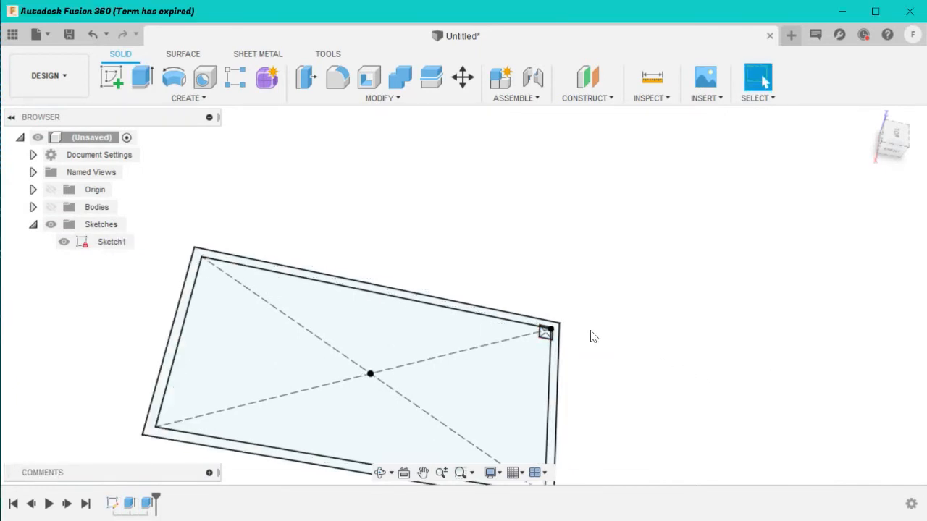
scroll(573, 329, down, 3)
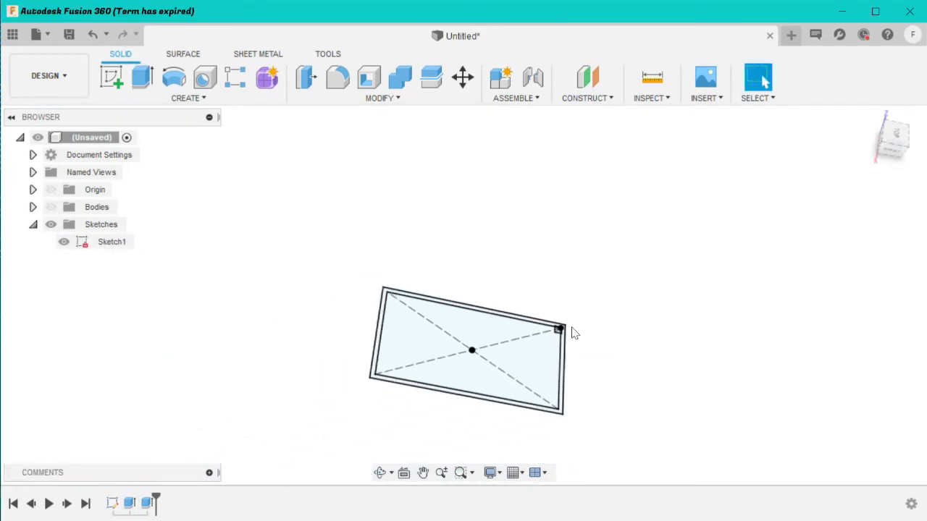
click(51, 207)
Step: Examine the extruded corner post and its position on the plate, up close, from a distance and from the top
scroll(588, 255, up, 2)
scroll(523, 398, up, 5)
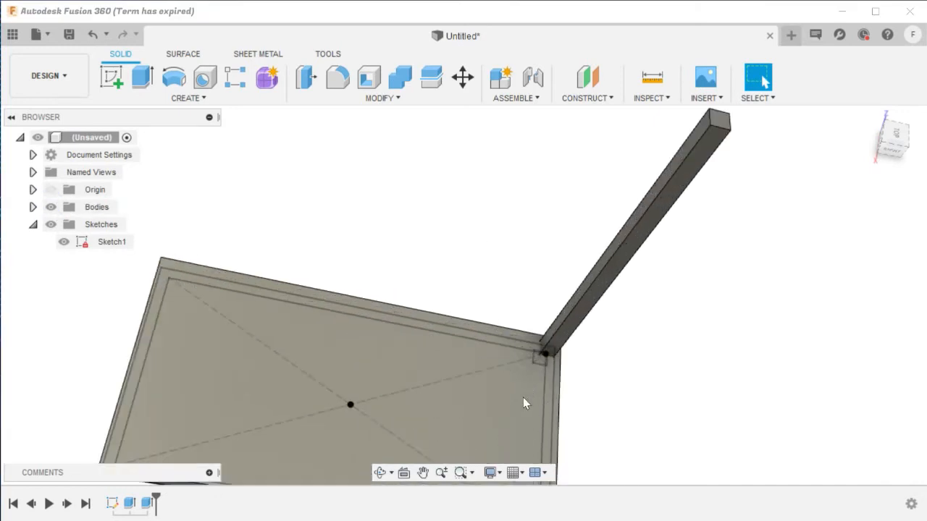
scroll(552, 391, down, 8)
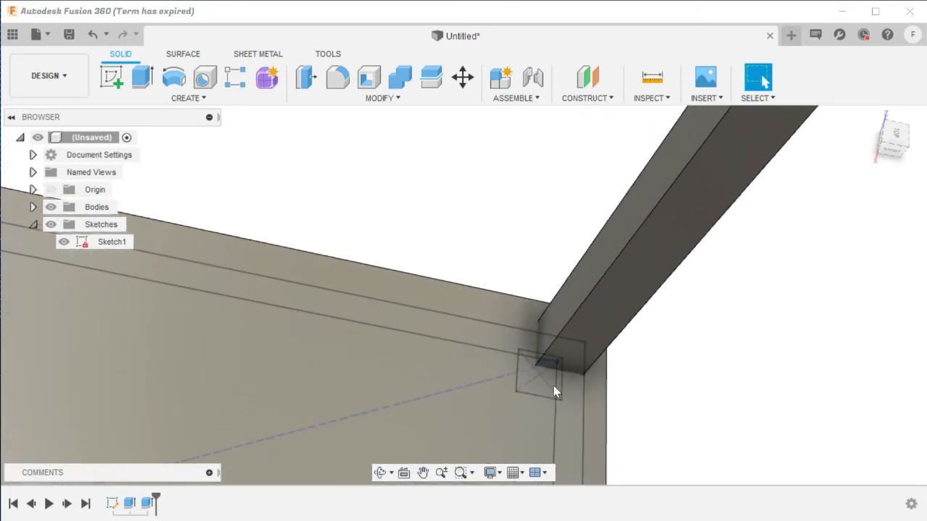
scroll(550, 446, down, 1)
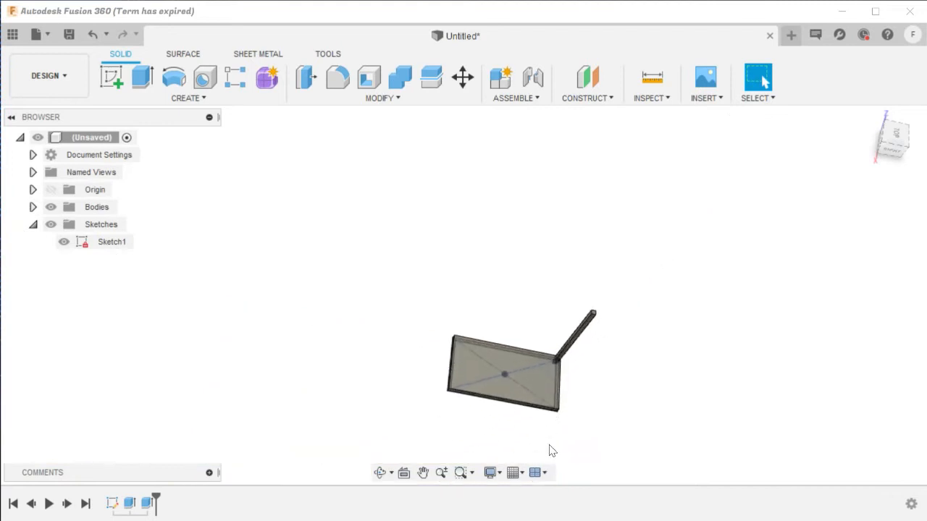
scroll(509, 399, up, 6)
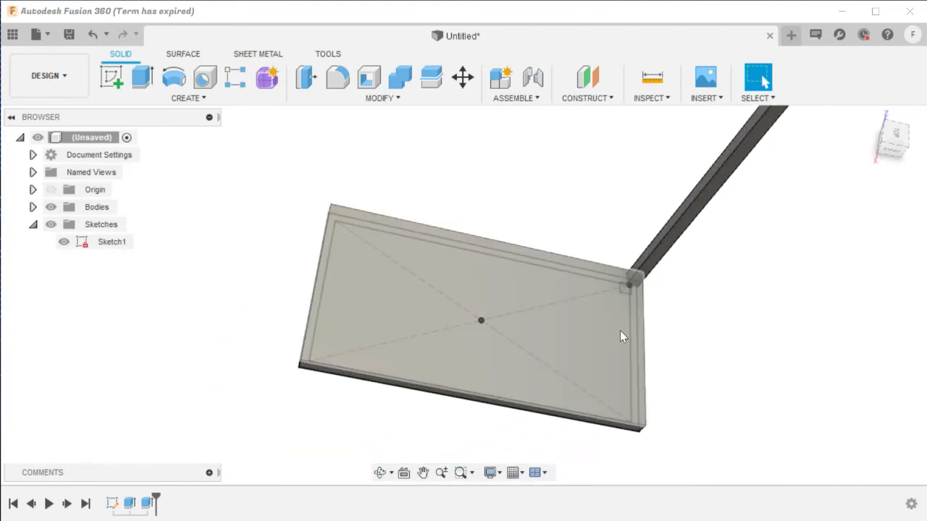
scroll(621, 331, down, 5)
shift+middle_drag(620, 330, 717, 236)
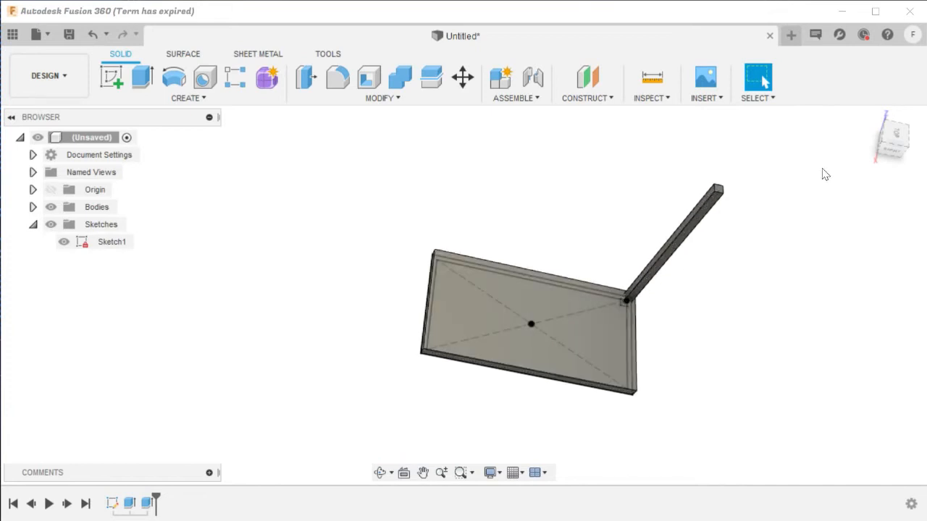
scroll(753, 199, up, 4)
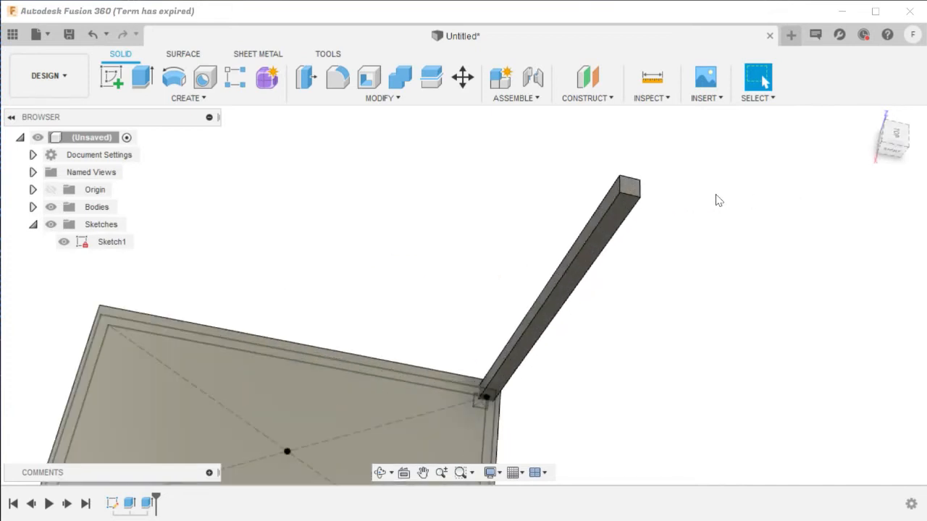
click(897, 141)
scroll(648, 259, down, 5)
scroll(567, 296, up, 3)
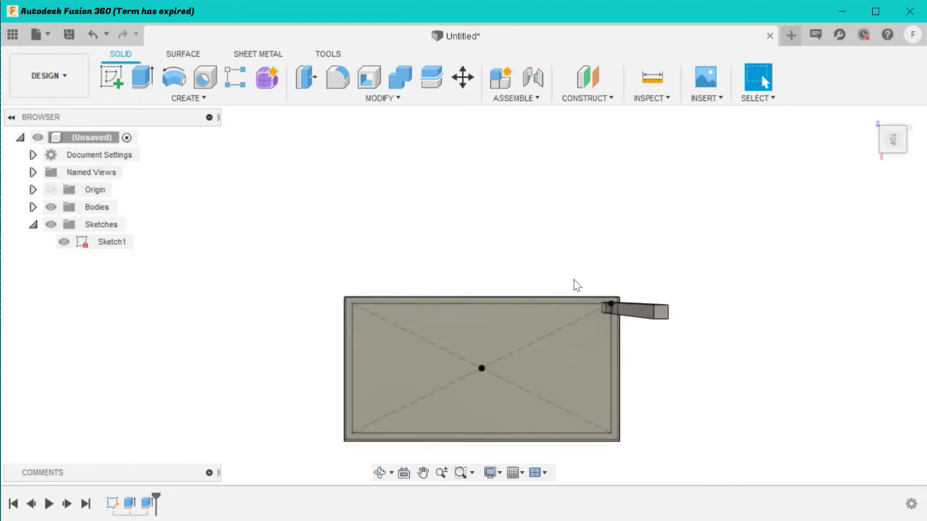
scroll(577, 285, up, 3)
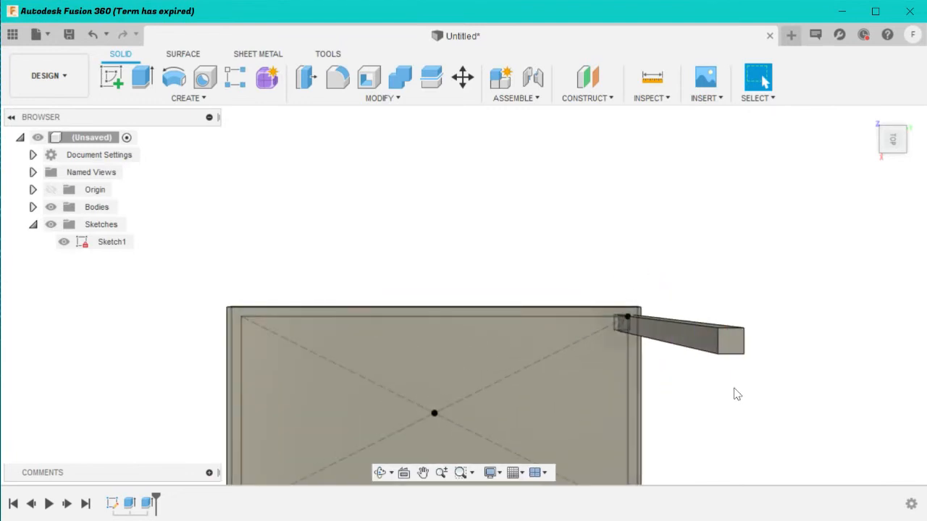
Step: Edit the corner post's extrusion and accept it with the length distance and the New Body operation
click(148, 503)
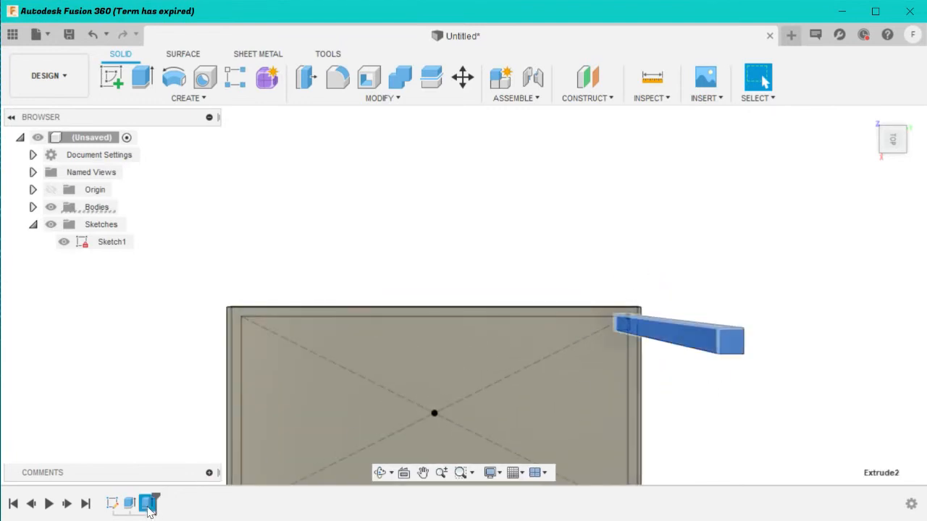
right_click(148, 503)
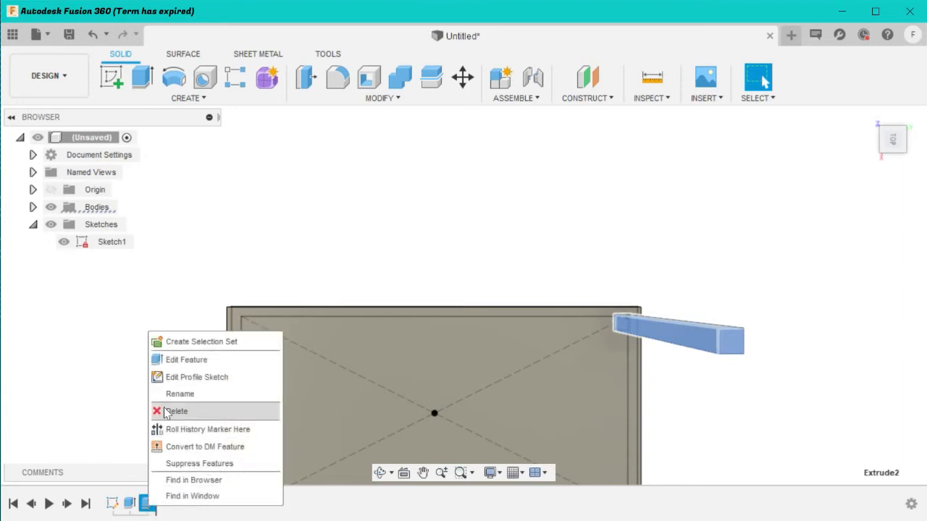
click(172, 360)
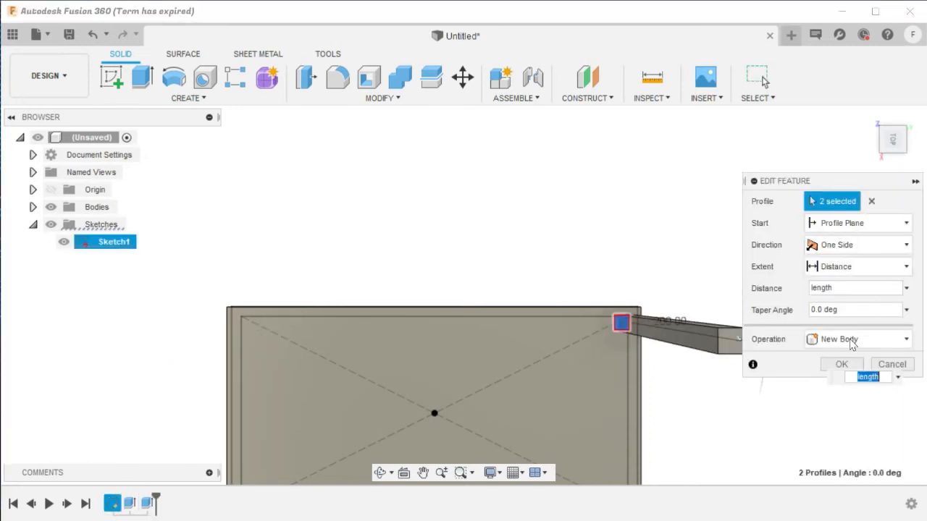
click(878, 377)
click(858, 369)
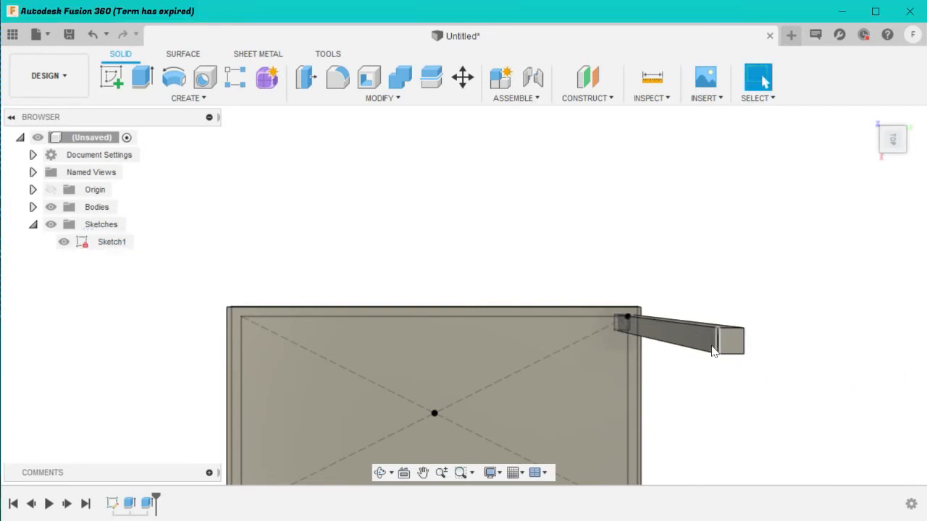
click(753, 373)
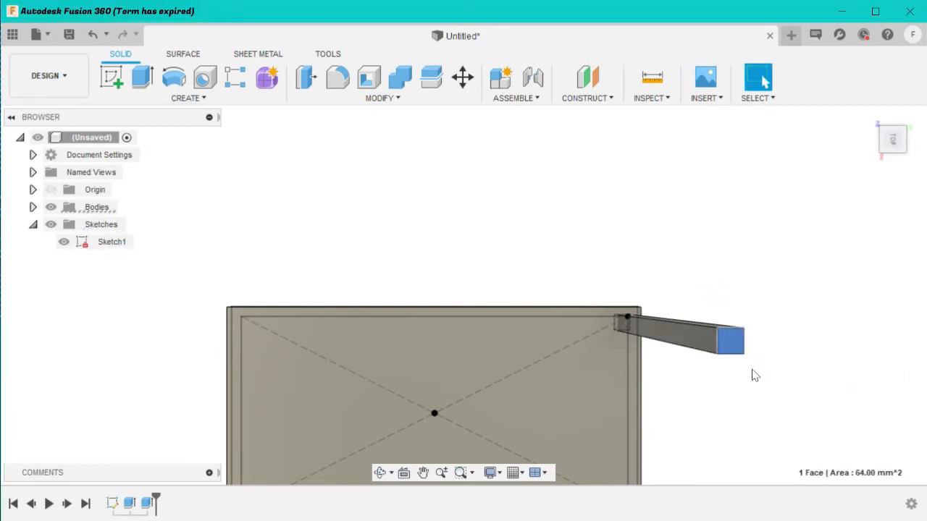
click(718, 283)
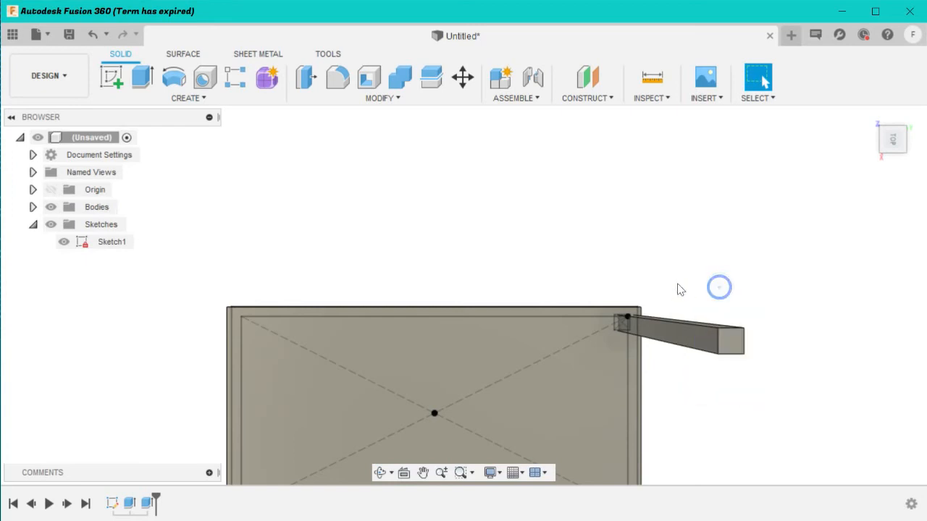
Step: Copy the corner post body along the plate's long edge to the adjacent corner, moving it about 1.1 mm in X and -193.5 mm in Y
click(34, 207)
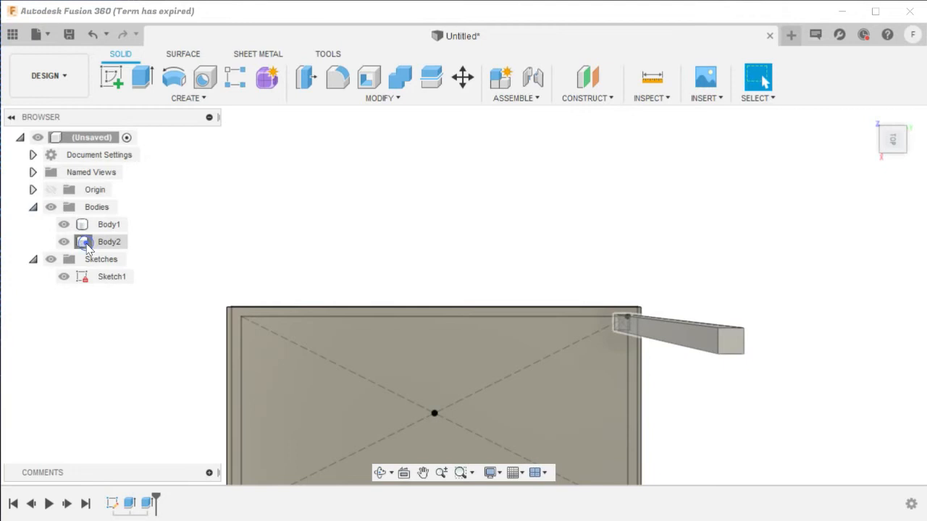
click(89, 243)
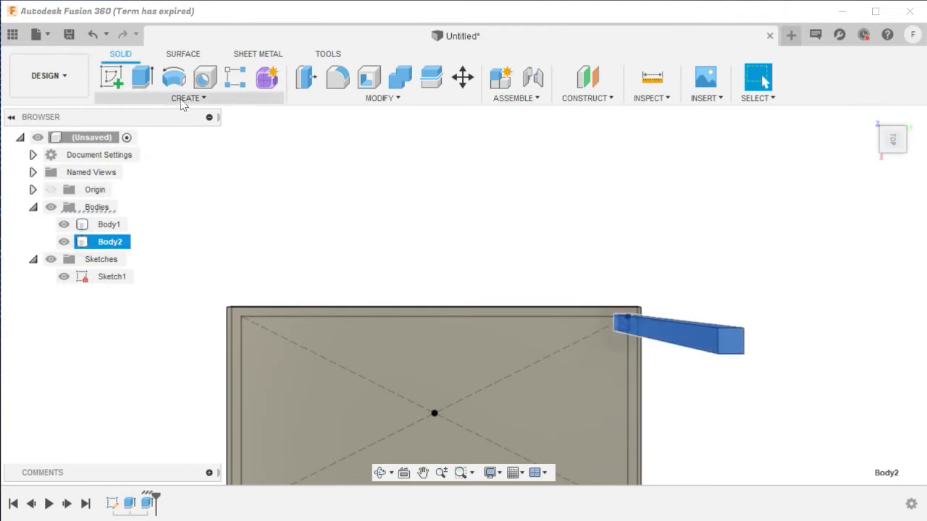
right_click(693, 339)
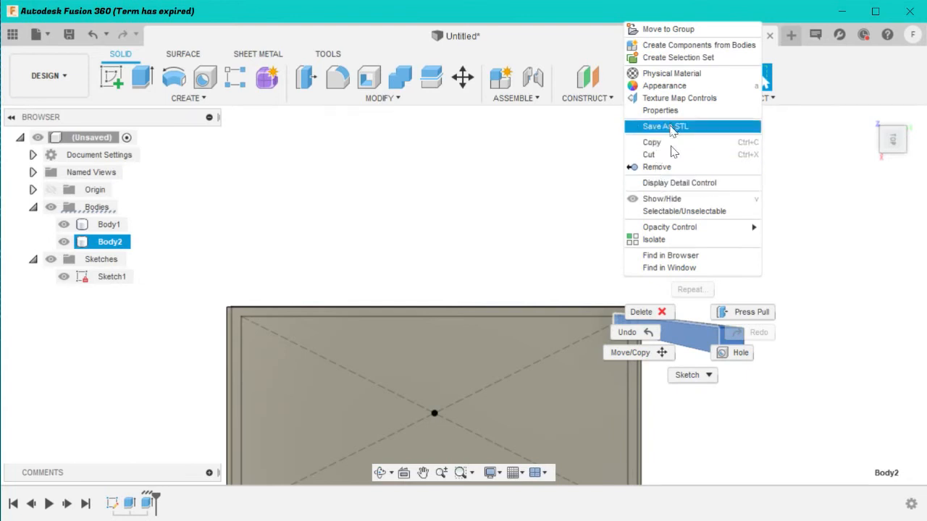
click(623, 353)
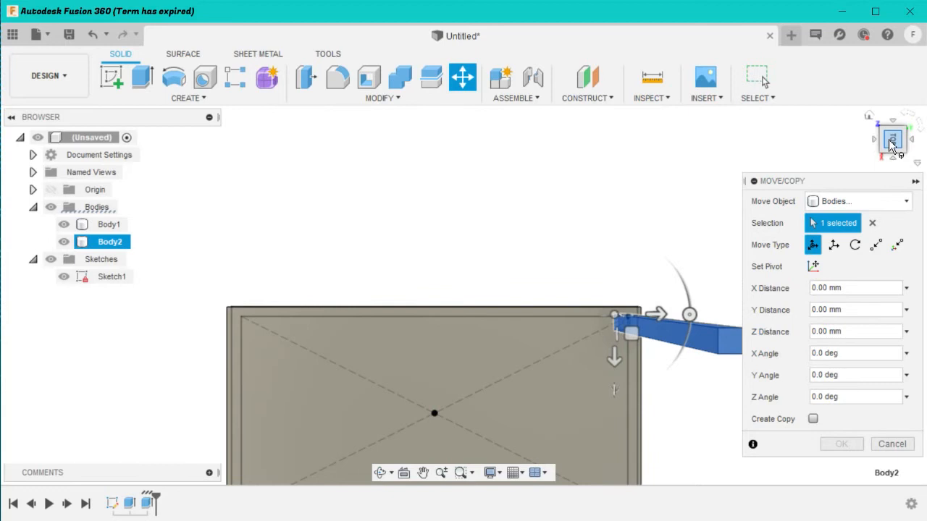
click(813, 420)
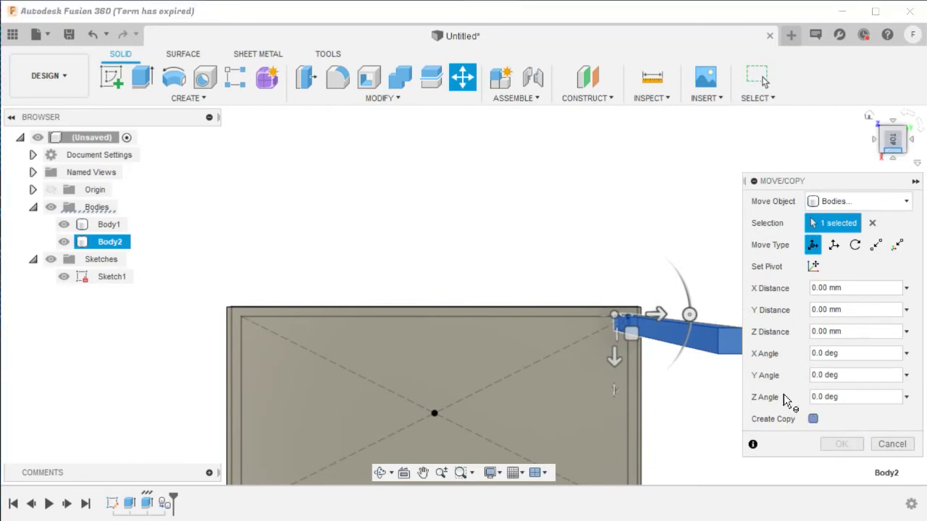
drag(620, 316, 262, 336)
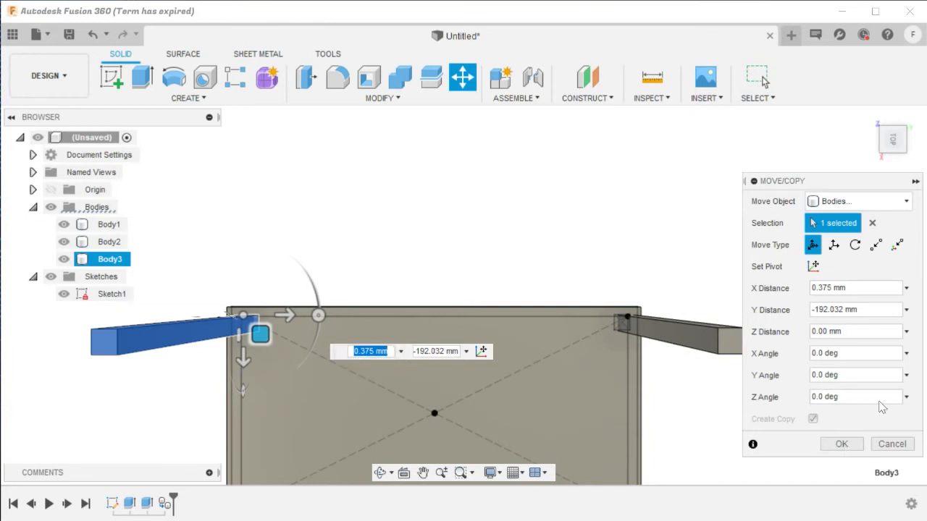
mouse_move(257, 333)
mouse_down()
mouse_move(273, 337)
mouse_move(223, 333)
mouse_move(257, 336)
mouse_up()
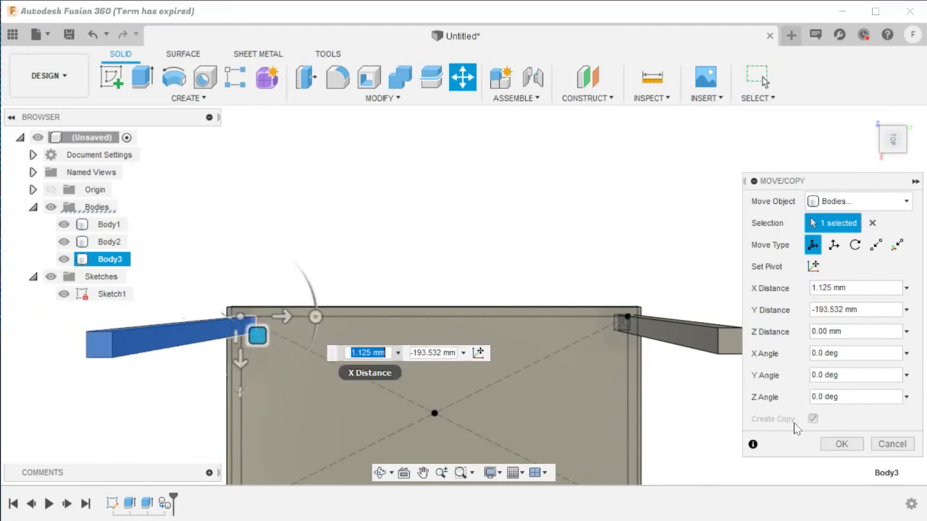
click(855, 451)
Step: Inspect the copied post at an angle and undo the Move/Copy together with the copied body
click(892, 137)
mouse_move(892, 137)
mouse_down()
mouse_move(905, 143)
mouse_move(889, 134)
mouse_move(903, 145)
mouse_move(892, 135)
mouse_move(891, 143)
mouse_up()
mouse_move(464, 295)
shift+middle_down()
mouse_move(464, 217)
mouse_move(435, 304)
mouse_move(478, 282)
mouse_move(478, 326)
mouse_move(507, 399)
mouse_move(464, 452)
mouse_move(478, 470)
mouse_move(471, 412)
shift+middle_up()
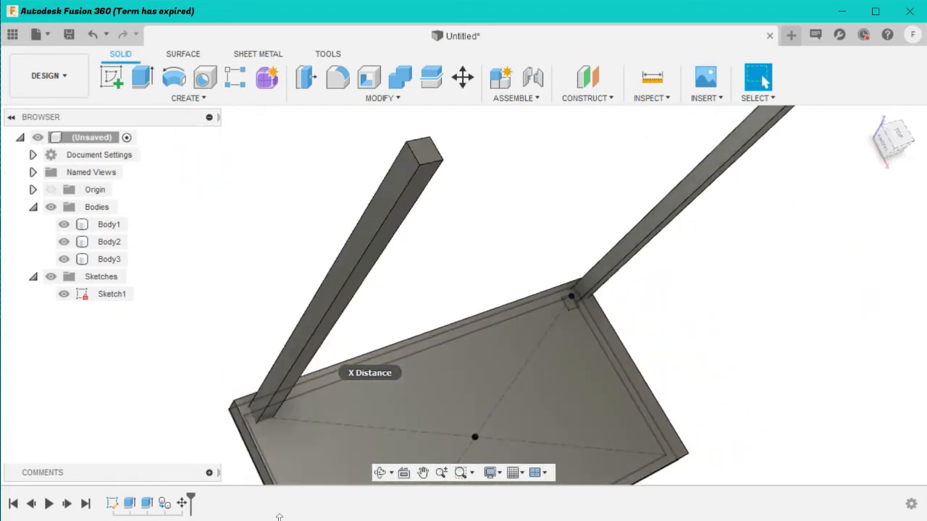
click(93, 31)
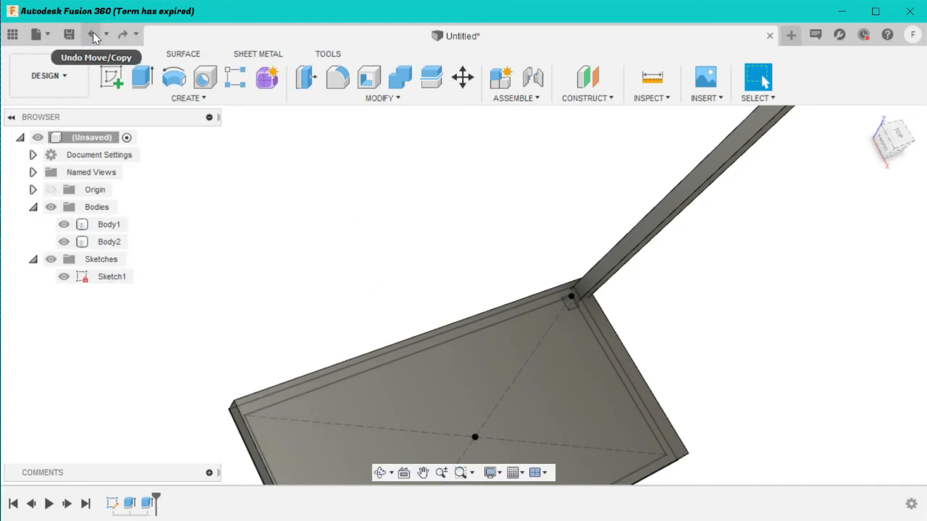
Step: Edit the corner post's extrusion and set its distance to length/1.5
right_click(149, 505)
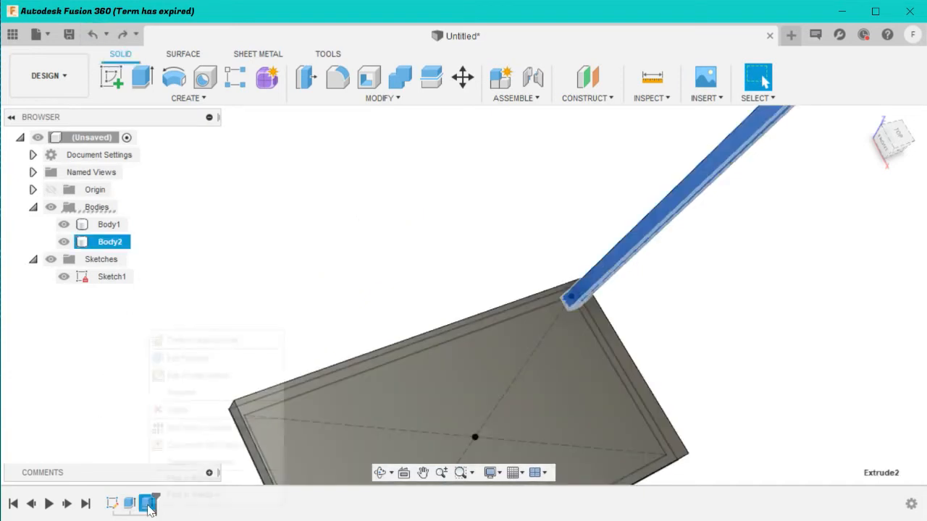
click(175, 358)
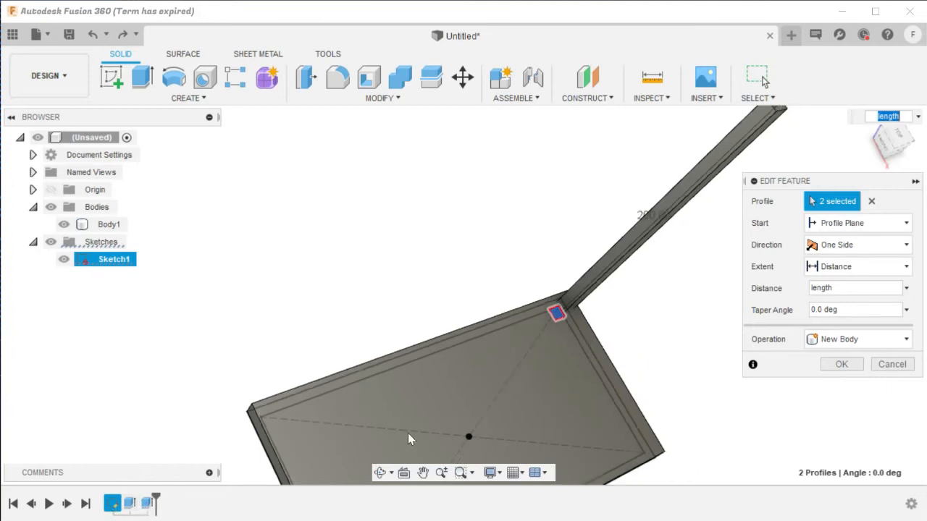
scroll(407, 432, down, 5)
scroll(408, 431, up, 5)
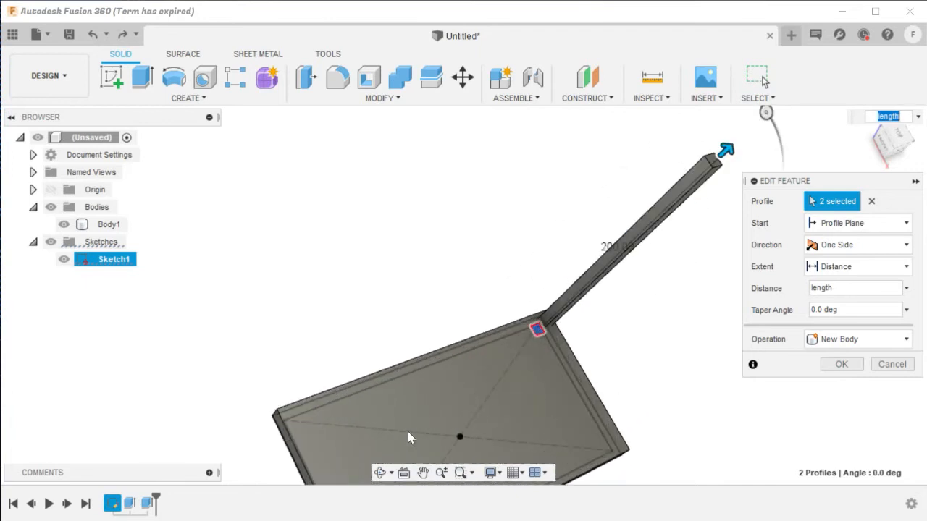
click(831, 293)
text(/1.5)
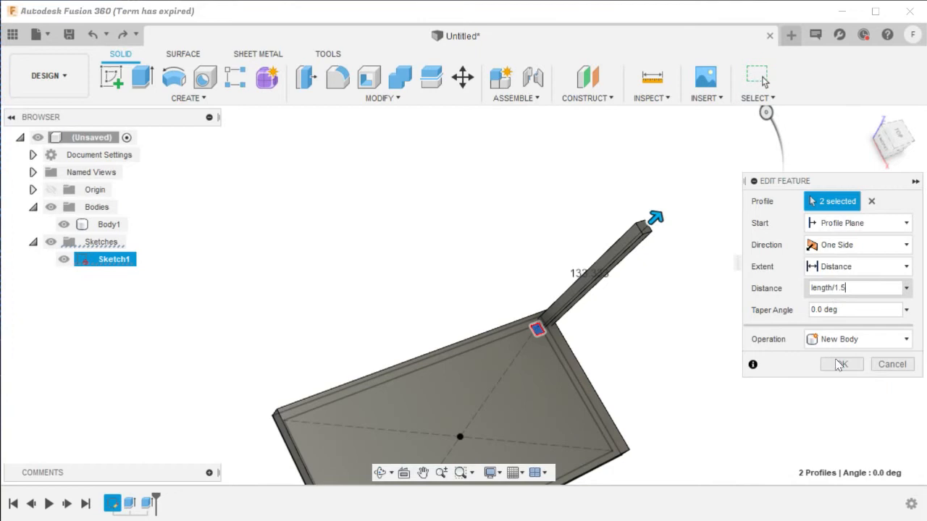
click(843, 364)
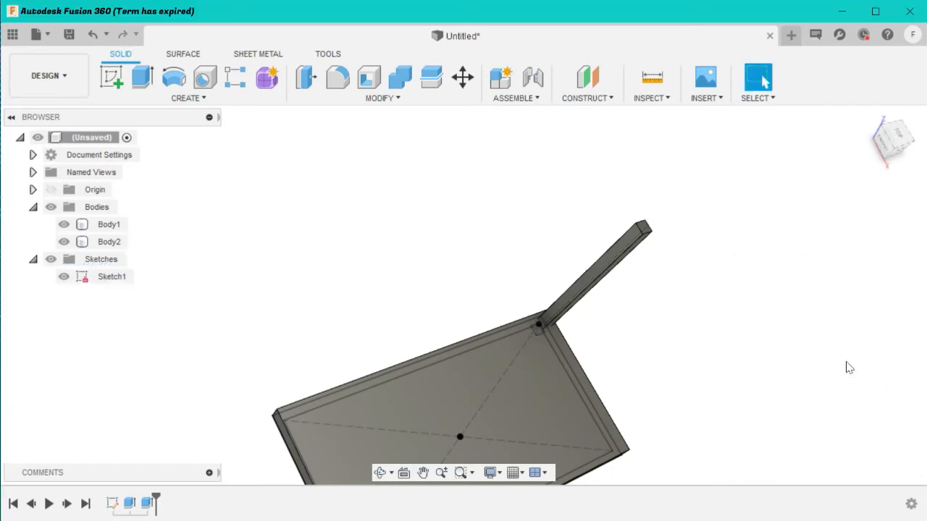
Step: Examine the shortened corner post and its position on the plate, at an angle and from the top
mouse_move(900, 138)
mouse_down()
mouse_move(866, 124)
mouse_move(877, 120)
mouse_move(885, 148)
mouse_move(872, 118)
mouse_move(885, 127)
mouse_up()
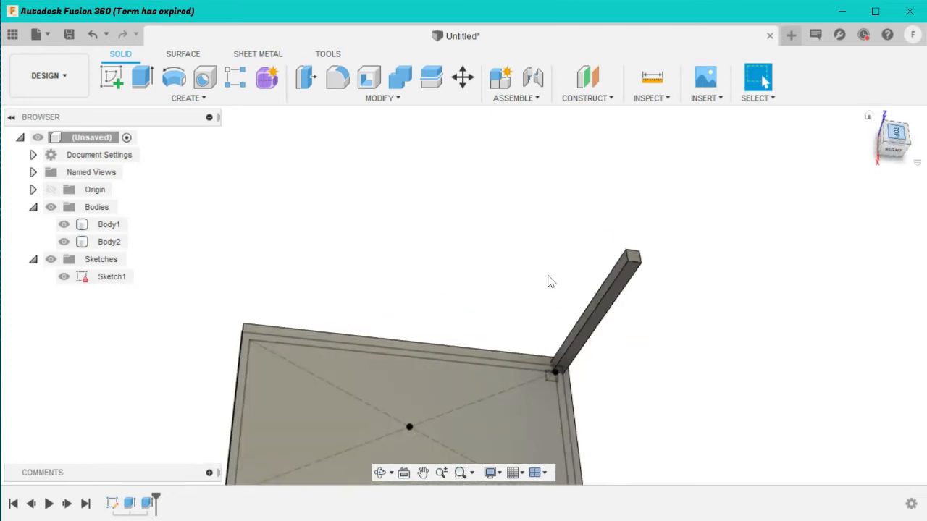
drag(600, 308, 668, 321)
drag(613, 224, 661, 300)
click(570, 227)
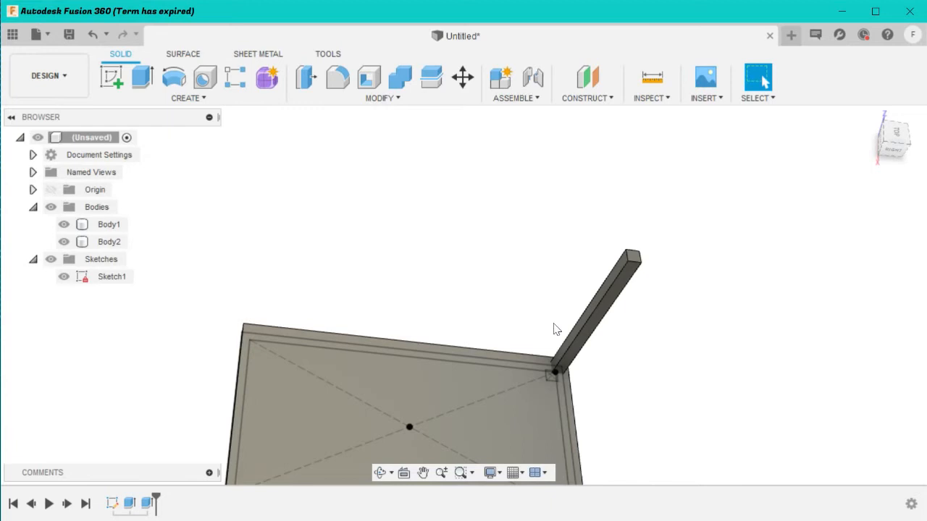
drag(579, 247, 698, 361)
drag(598, 186, 668, 321)
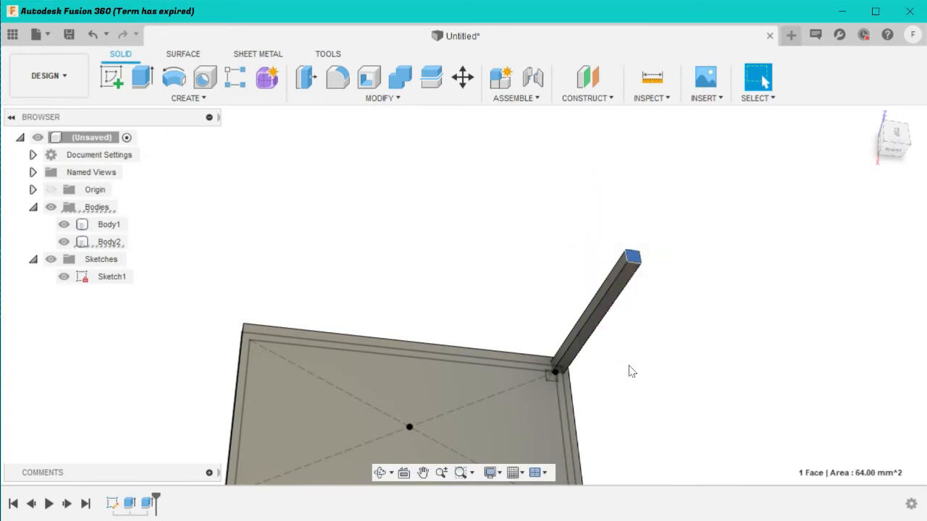
click(634, 373)
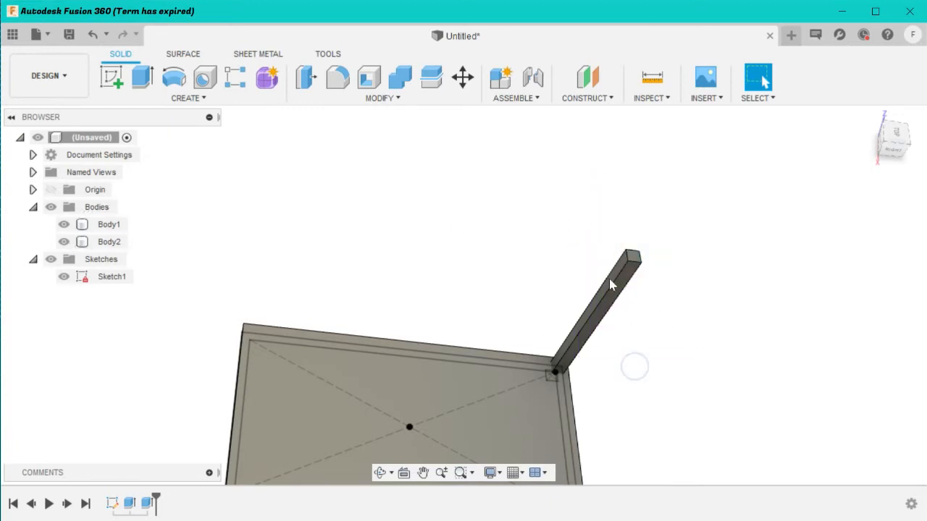
click(892, 135)
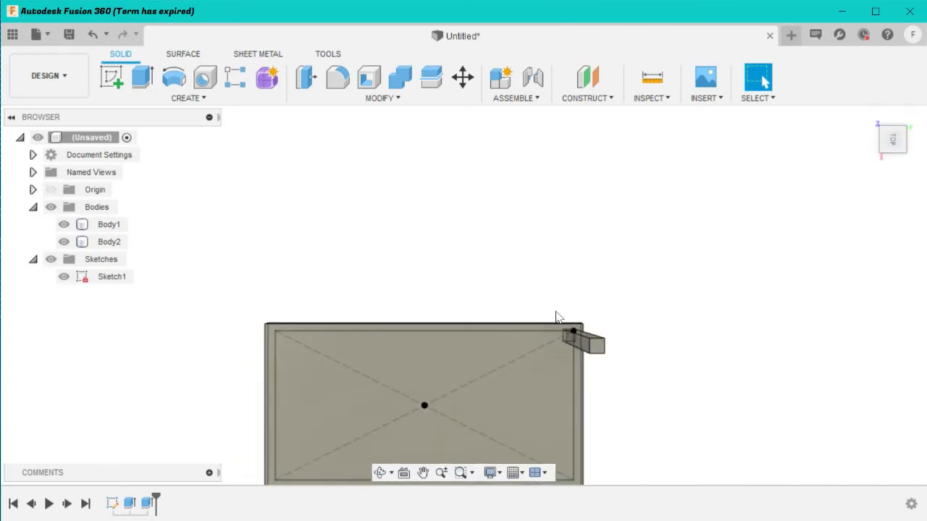
scroll(461, 358, up, 3)
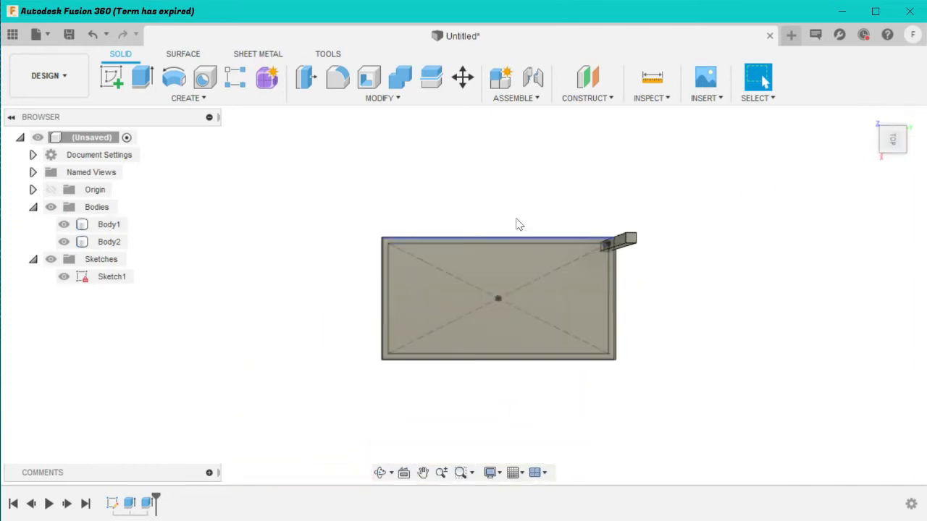
scroll(518, 225, up, 2)
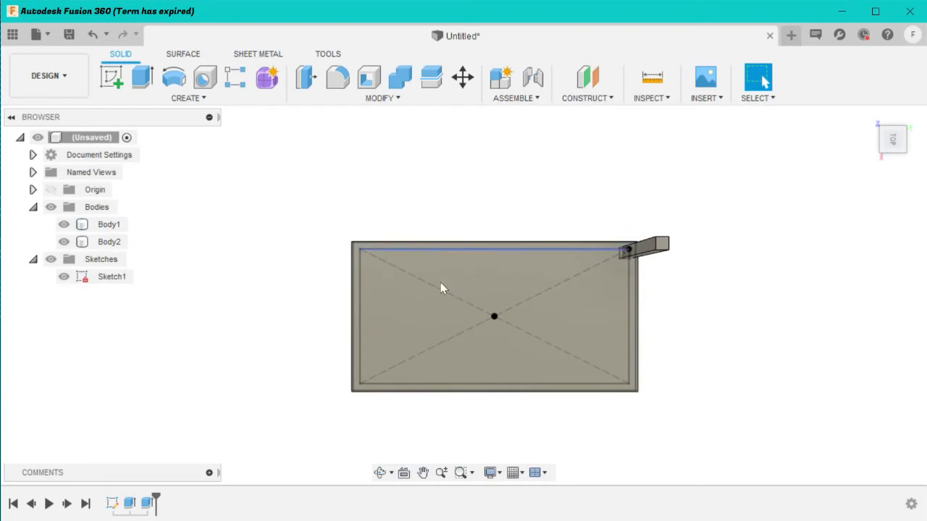
Step: Reopen the plate sketch for editing and start a Move/Copy of all its geometry, trying the Create Copy option on and off
right_click(113, 502)
click(151, 349)
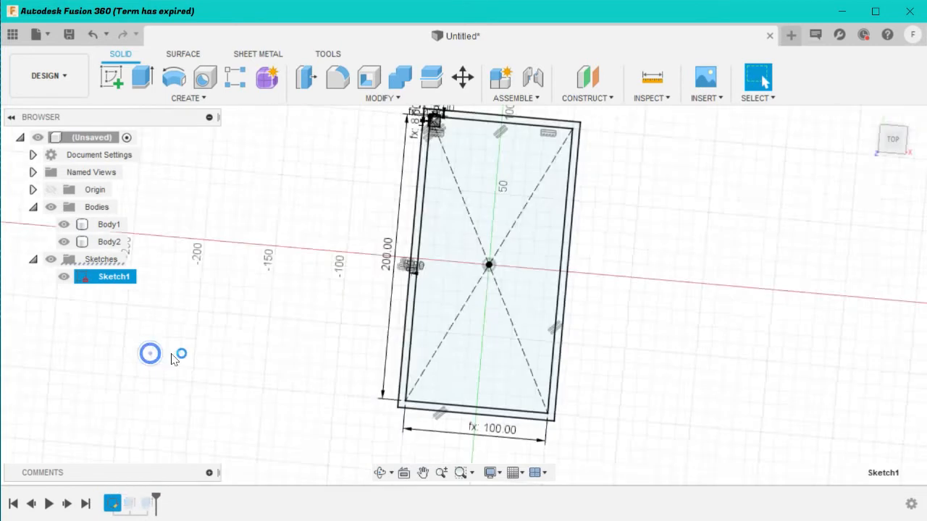
drag(379, 167, 557, 459)
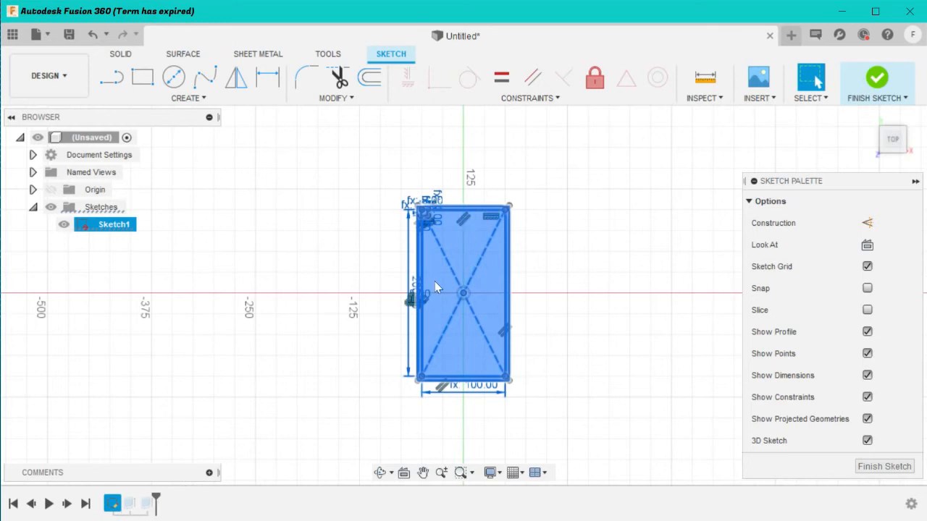
scroll(449, 259, up, 3)
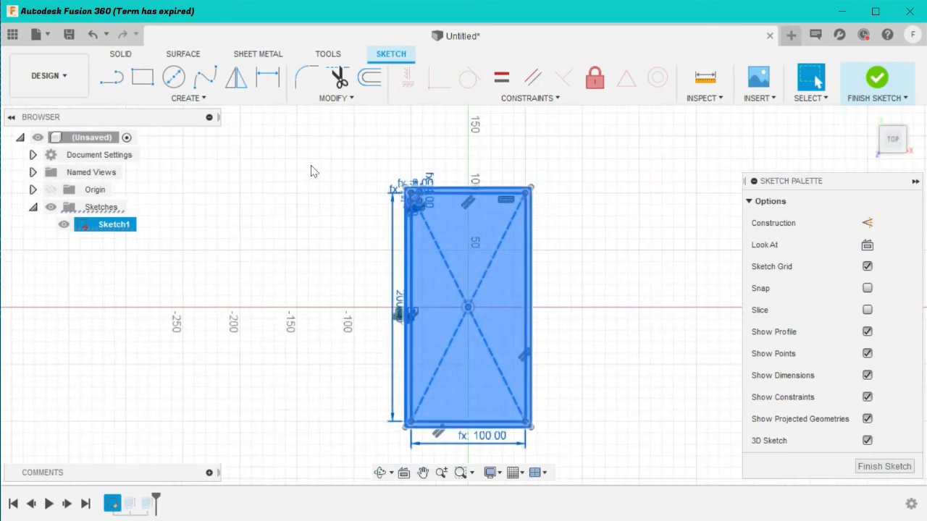
click(234, 101)
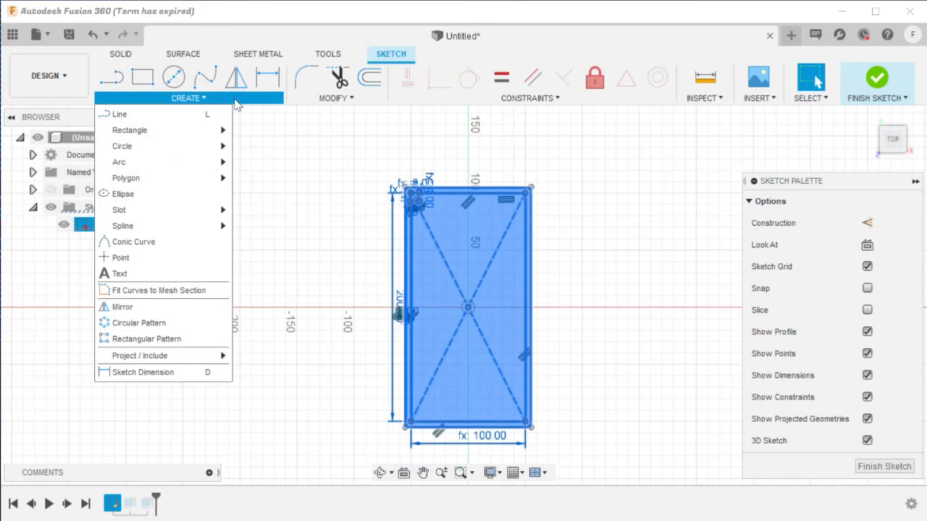
click(364, 238)
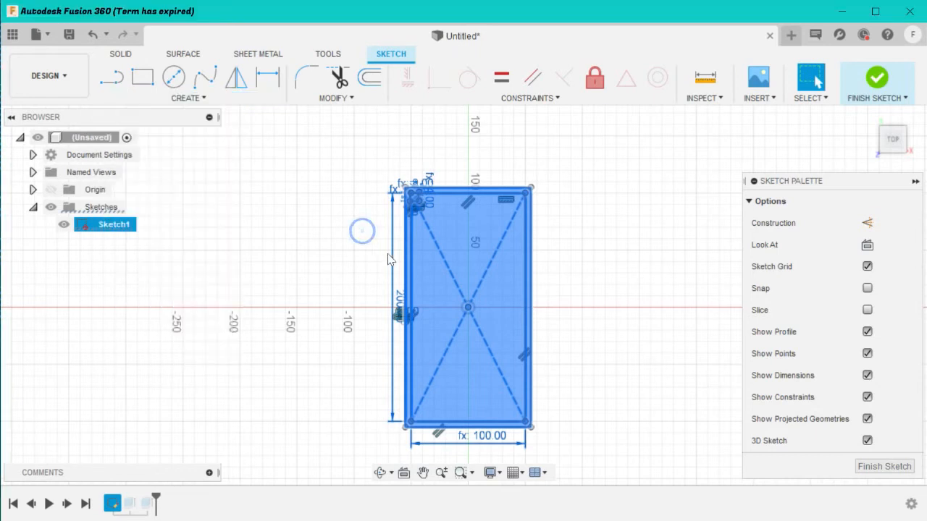
right_click(607, 282)
click(572, 294)
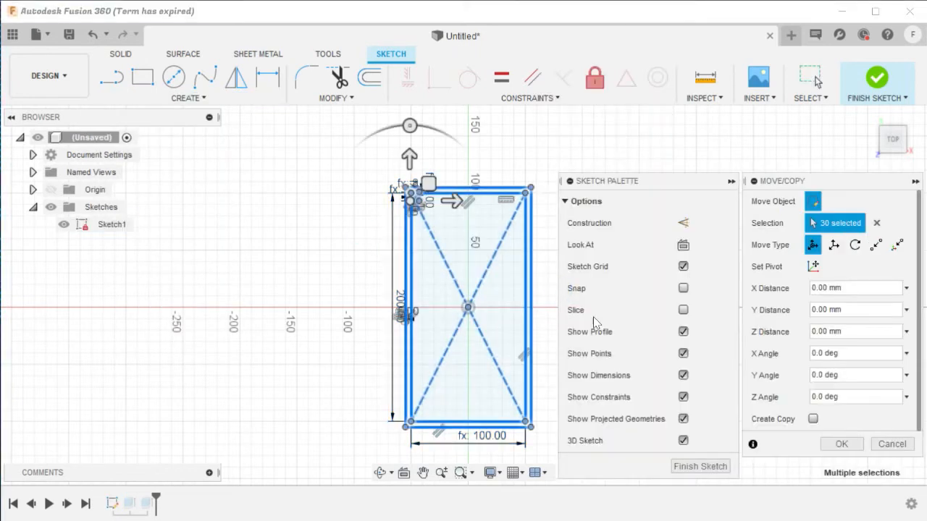
click(813, 419)
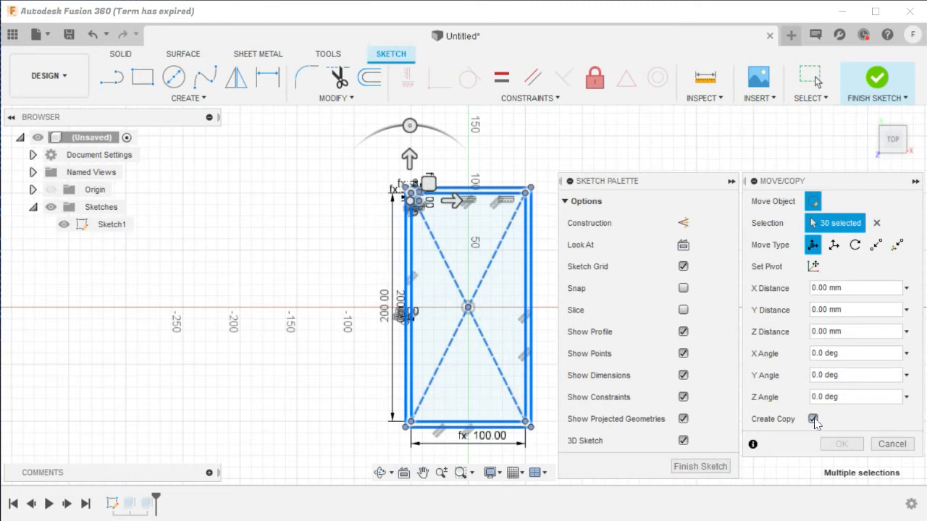
click(813, 419)
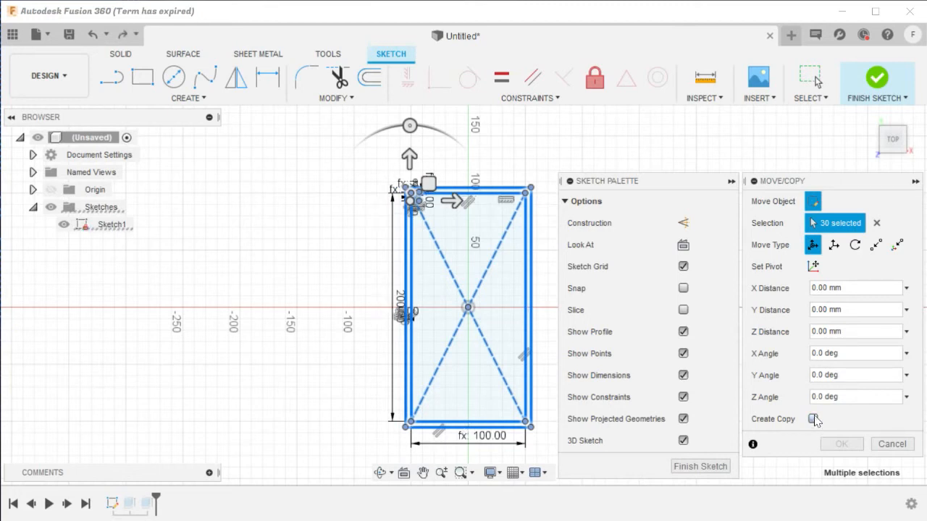
mouse_move(429, 182)
mouse_down()
mouse_move(316, 179)
mouse_move(431, 172)
mouse_up()
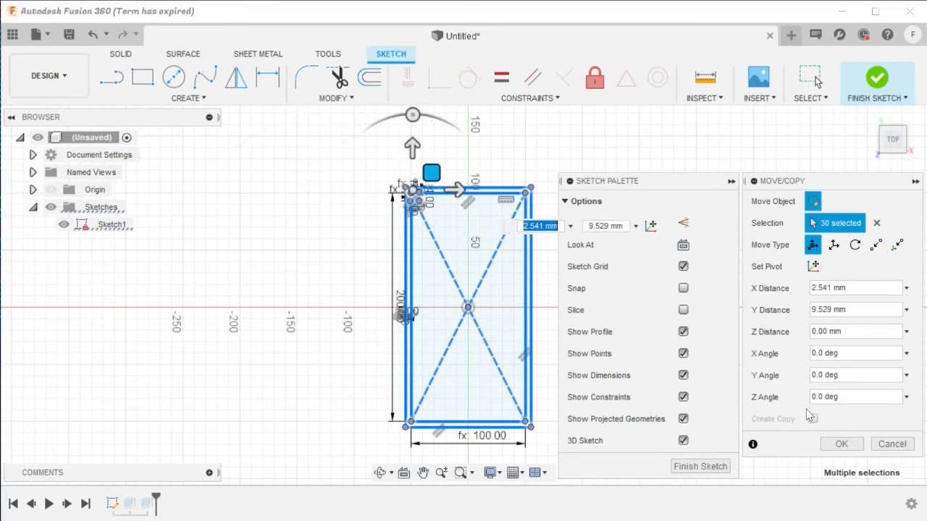
click(889, 438)
mouse_move(307, 147)
mouse_down()
mouse_move(383, 331)
mouse_move(563, 470)
mouse_up()
right_click(594, 353)
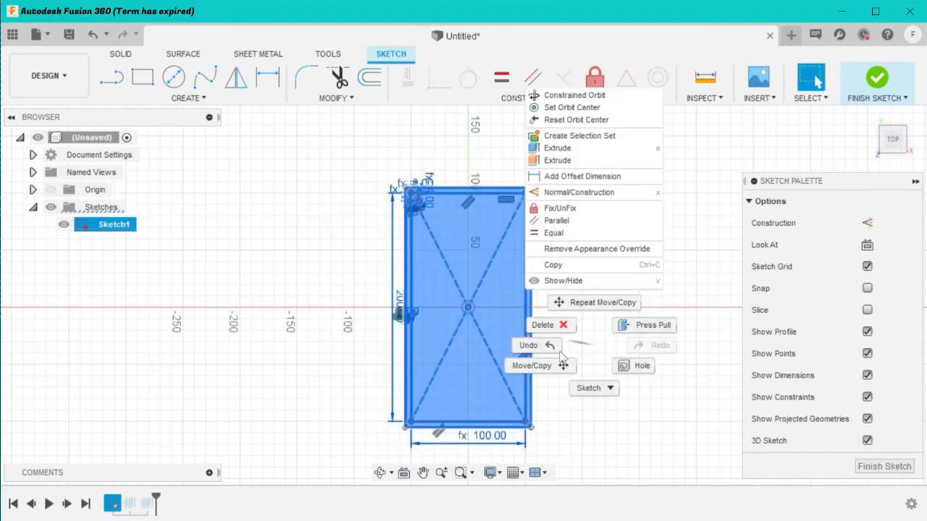
click(554, 365)
click(842, 443)
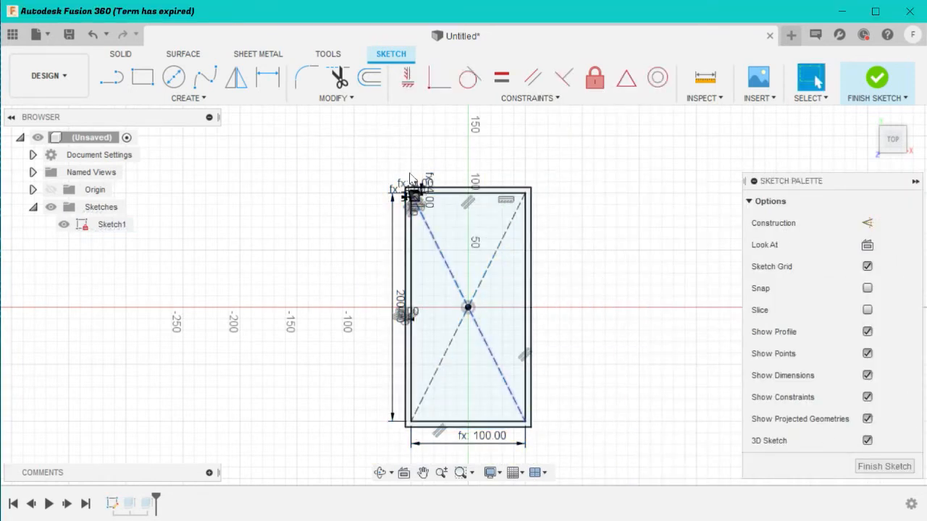
Step: Copy all the rectangle sketch geometry about 163 mm in the negative X direction and finish the sketch
mouse_move(375, 143)
mouse_down()
mouse_move(486, 449)
mouse_move(559, 454)
mouse_up()
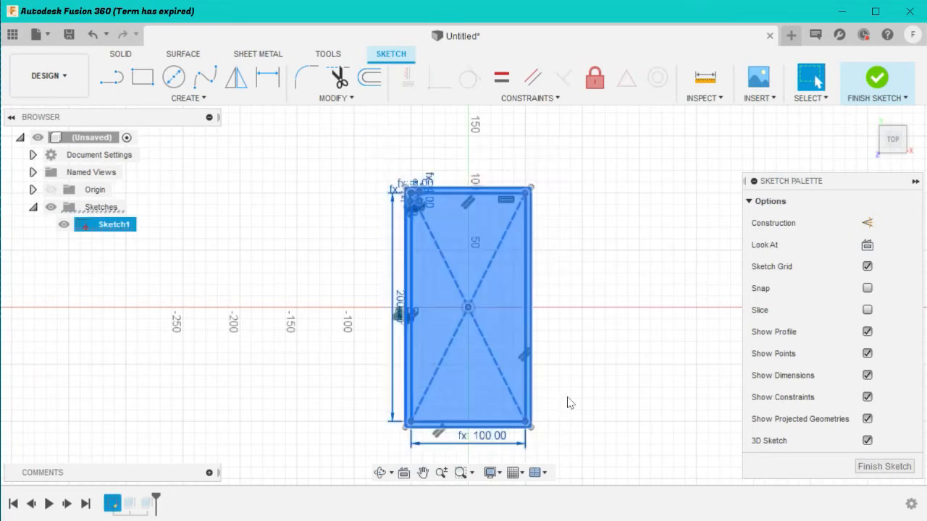
right_click(588, 323)
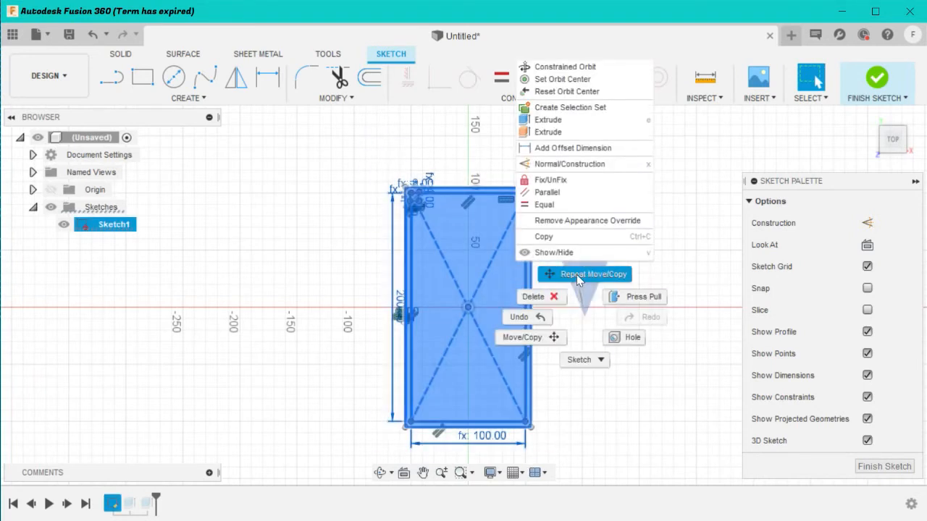
click(580, 273)
click(812, 419)
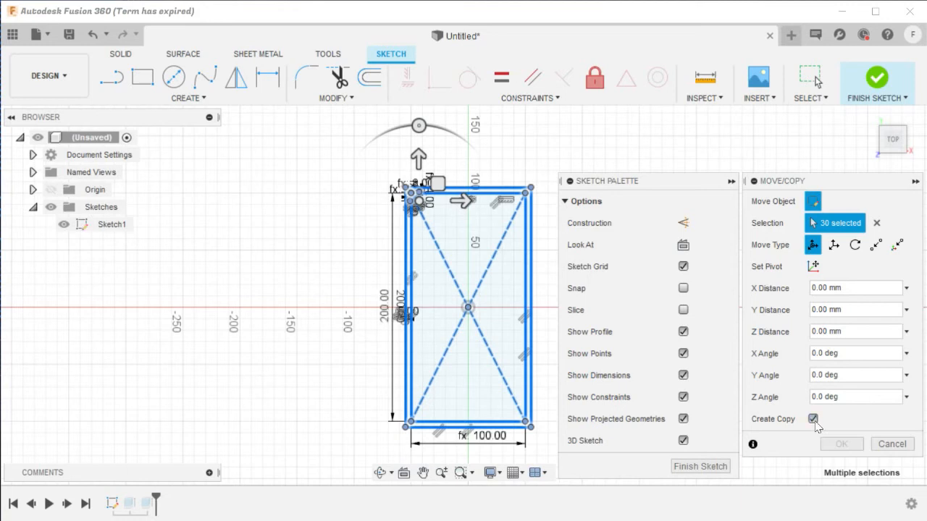
mouse_move(436, 183)
mouse_down()
mouse_move(245, 181)
mouse_move(255, 184)
mouse_up()
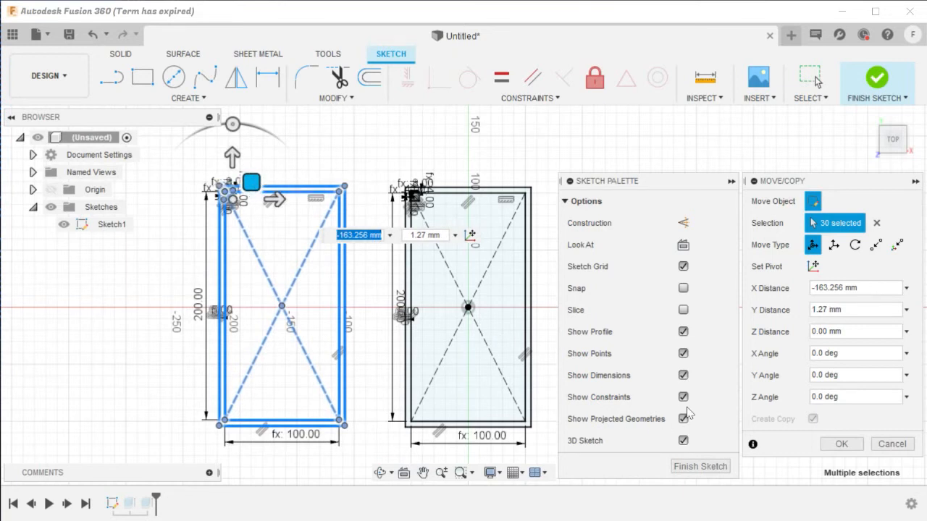
click(841, 444)
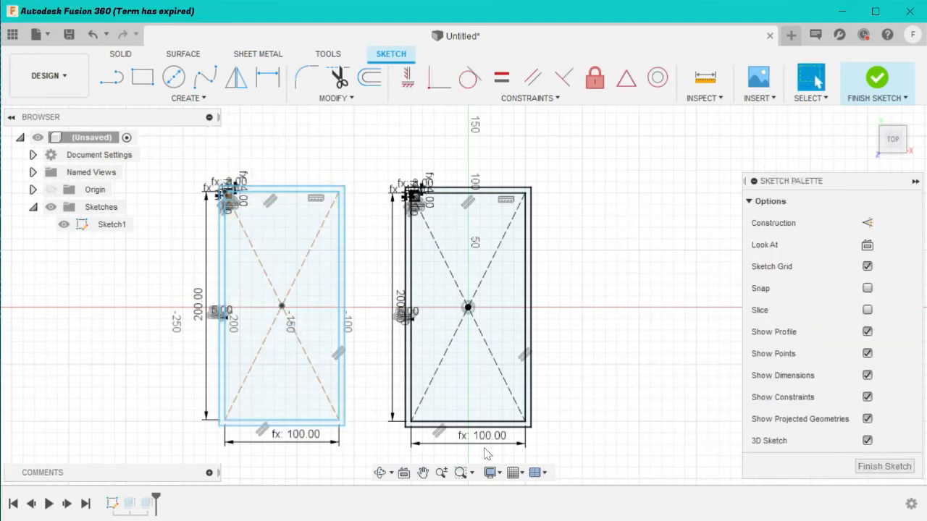
click(884, 466)
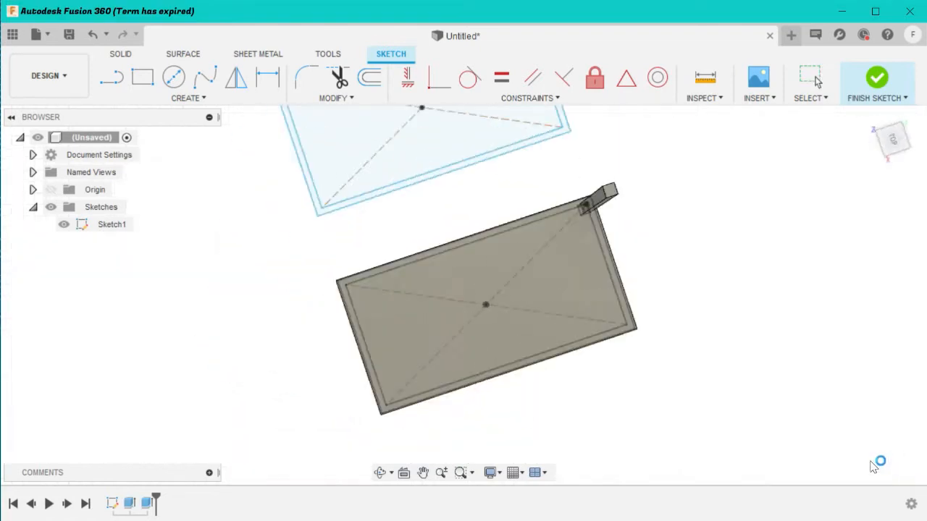
Step: Set the length parameter of the model to 250 mm
drag(890, 136, 887, 119)
scroll(658, 196, up, 3)
scroll(652, 360, up, 2)
scroll(638, 356, down, 2)
scroll(560, 383, up, 2)
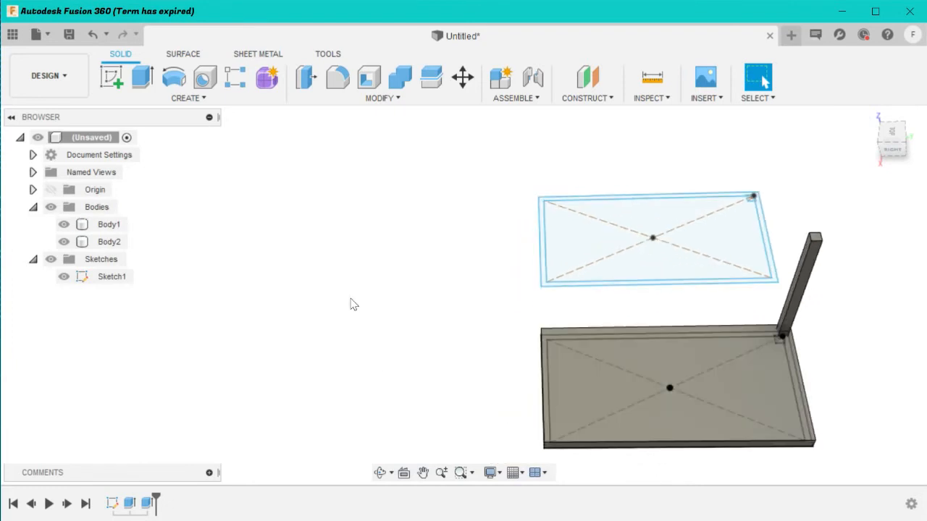
click(395, 99)
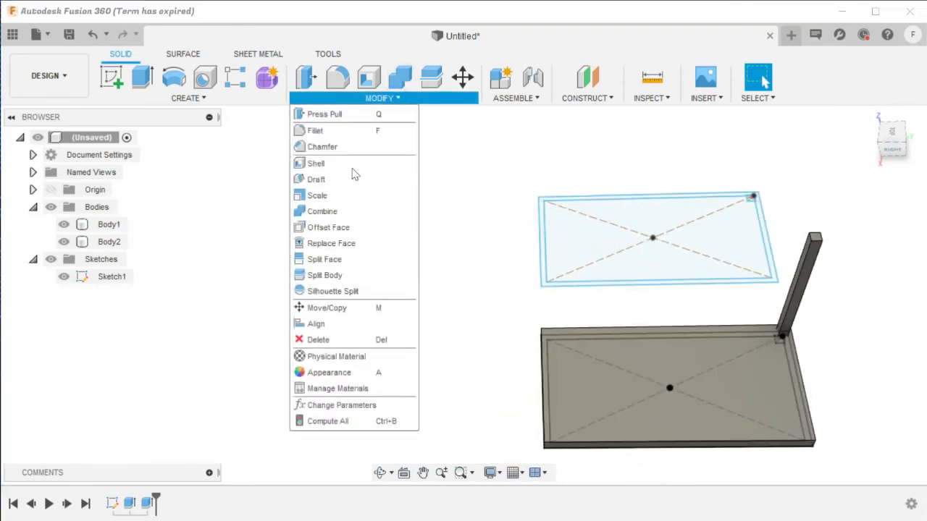
click(335, 406)
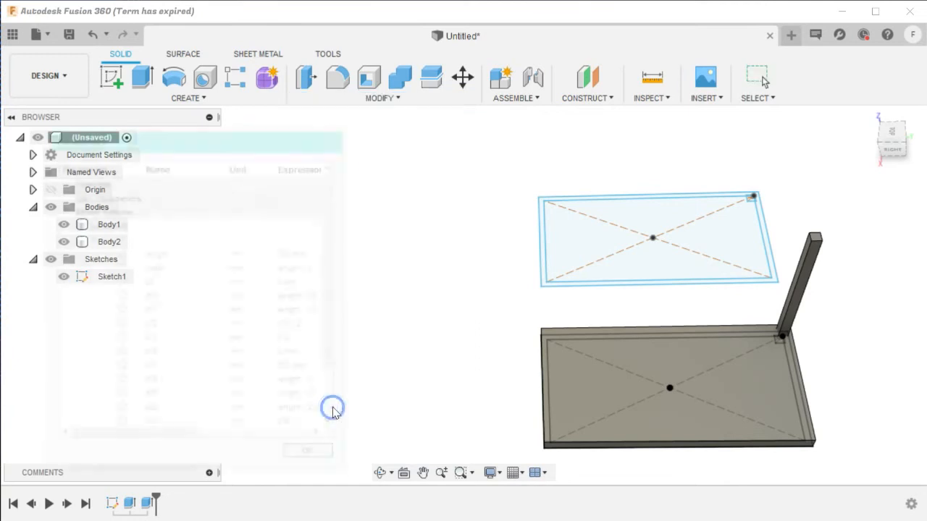
double_click(297, 255)
double_click(232, 255)
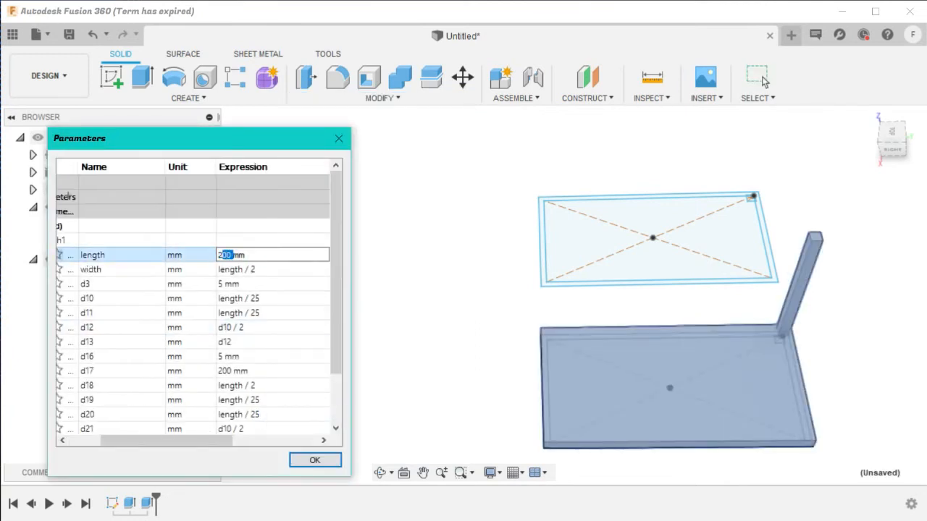
text(2)
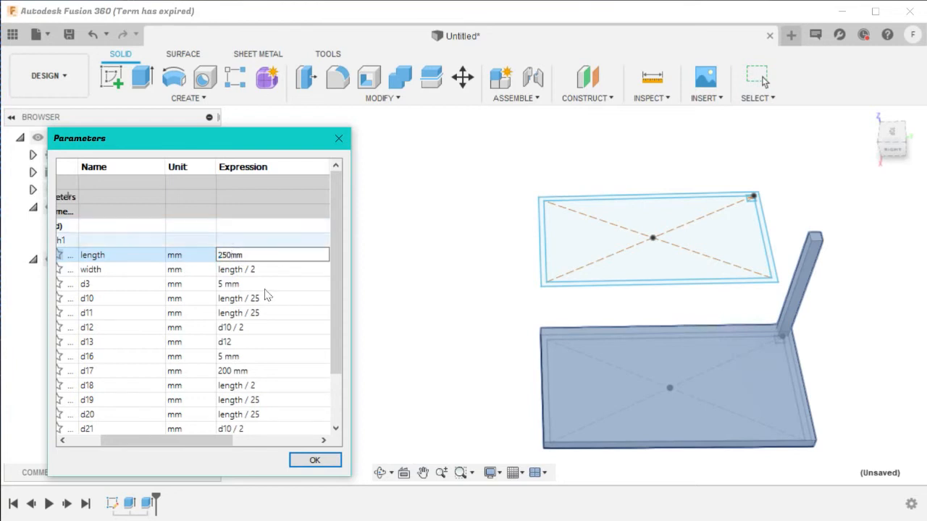
click(302, 462)
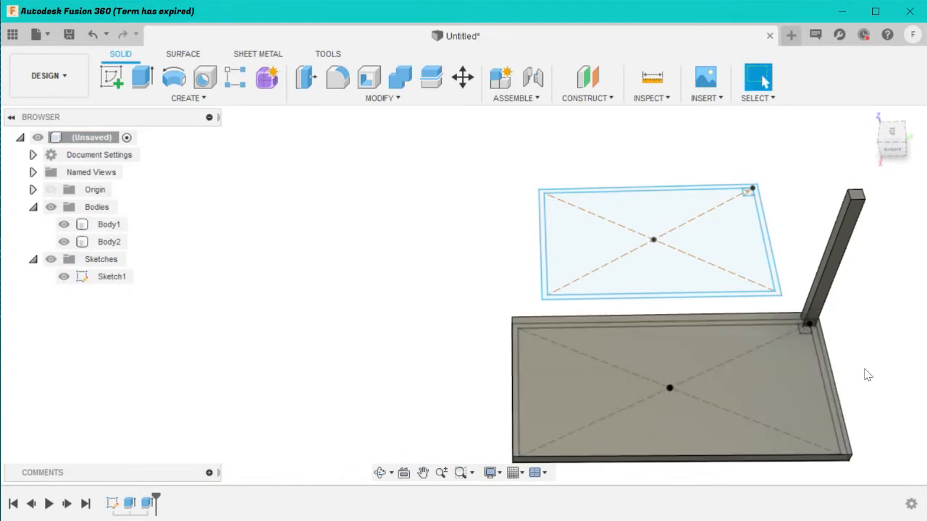
Step: Examine from above how the copied sketch geometry compares with the resized tabletop and leg
scroll(865, 383, up, 2)
scroll(865, 378, down, 3)
scroll(864, 377, down, 3)
scroll(865, 377, up, 3)
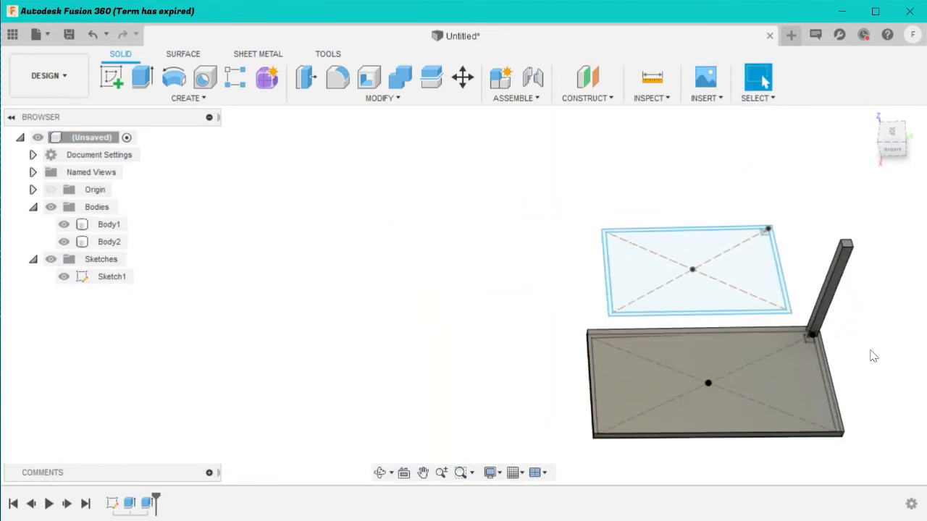
click(892, 135)
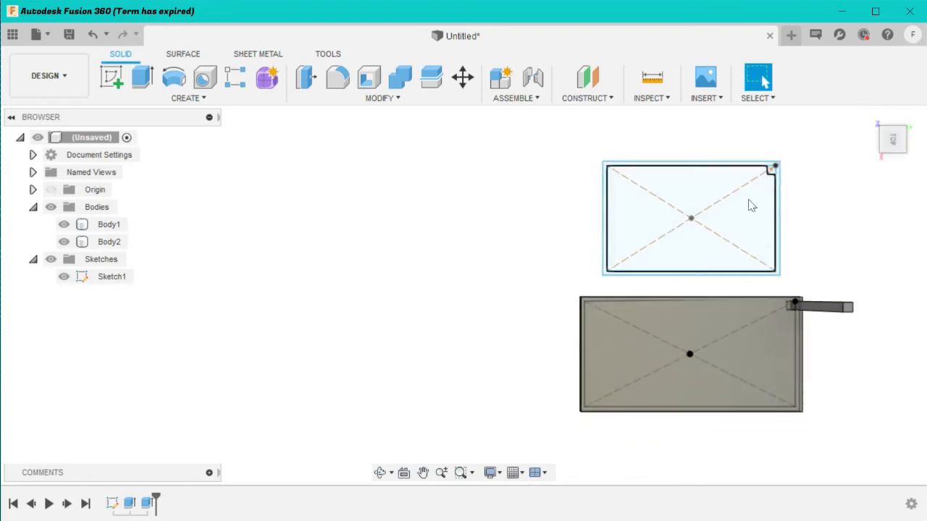
mouse_move(583, 150)
mouse_down()
mouse_move(682, 275)
mouse_move(829, 299)
mouse_up()
click(834, 216)
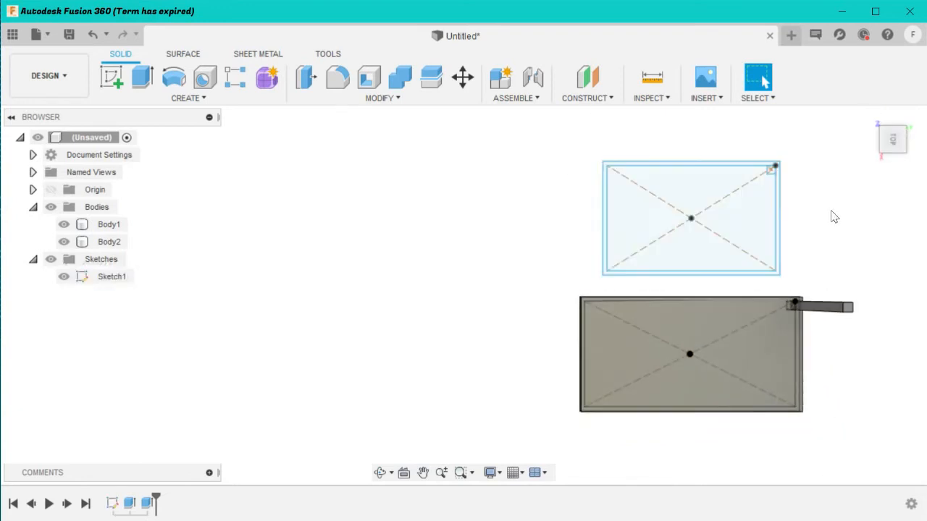
mouse_move(587, 140)
mouse_down()
mouse_move(657, 300)
mouse_move(765, 275)
mouse_move(799, 287)
mouse_up()
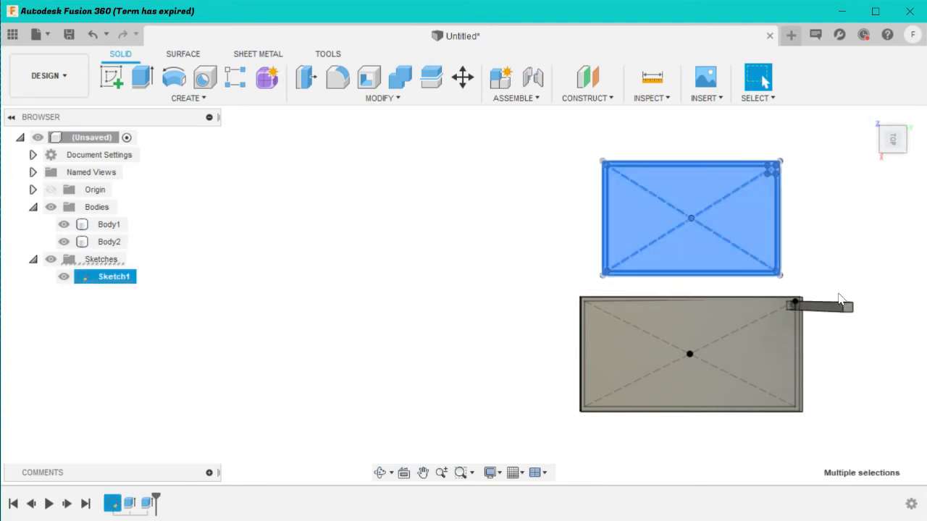
click(846, 307)
click(837, 259)
mouse_move(577, 140)
mouse_down()
mouse_move(601, 242)
mouse_move(801, 290)
mouse_up()
click(414, 243)
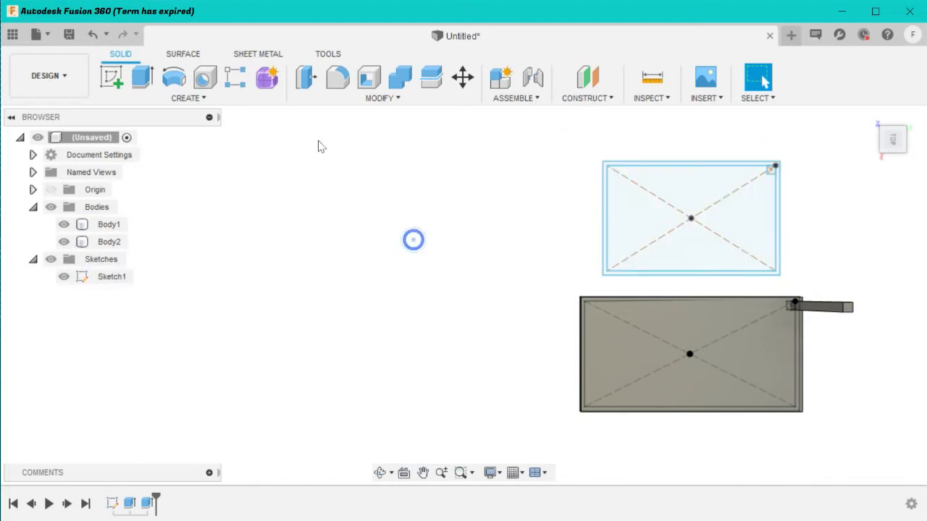
Step: Undo the length parameter change and the copy of the sketch geometry
click(87, 38)
click(85, 41)
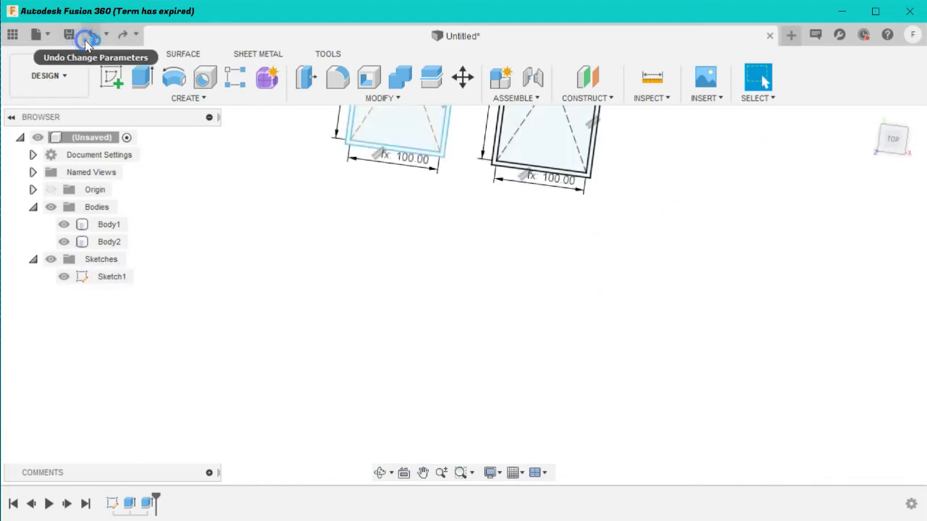
click(86, 42)
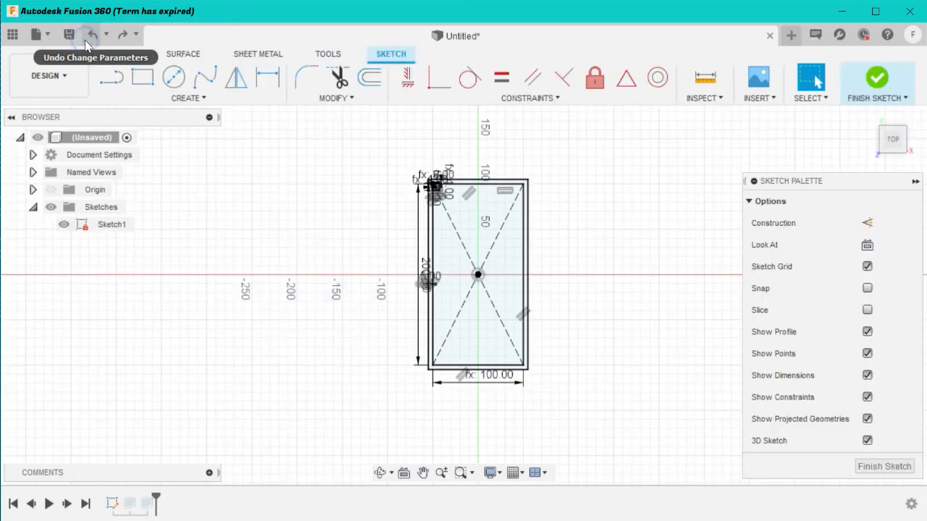
Step: Finish editing the rectangle sketch and return to the solid model
click(869, 468)
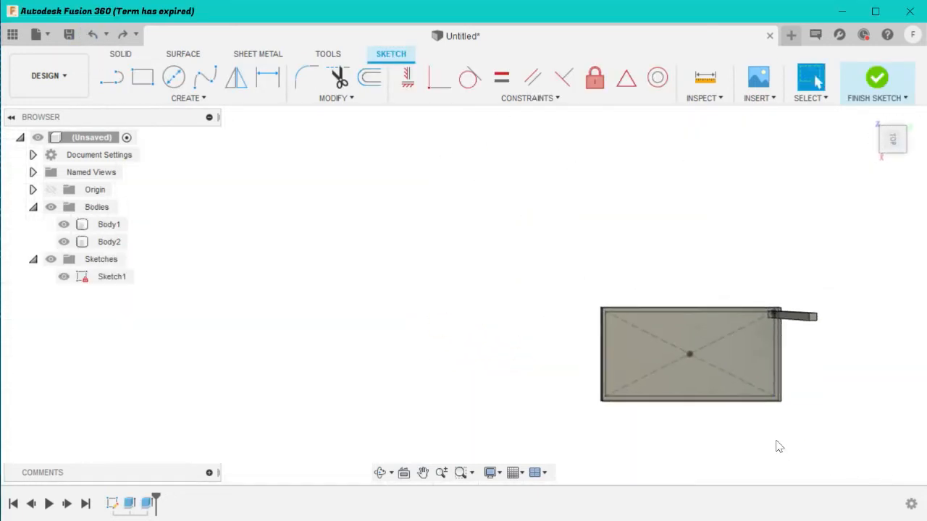
scroll(831, 420, up, 4)
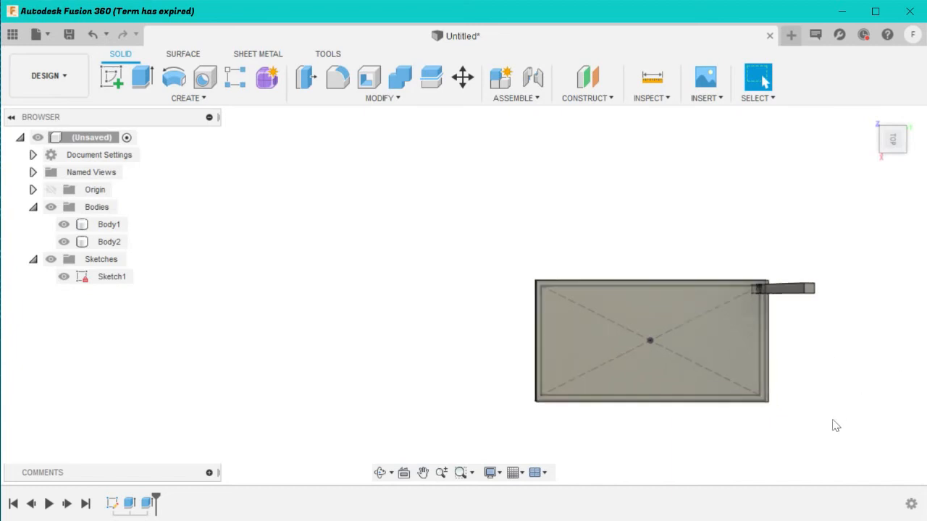
scroll(773, 286, down, 2)
scroll(747, 174, up, 3)
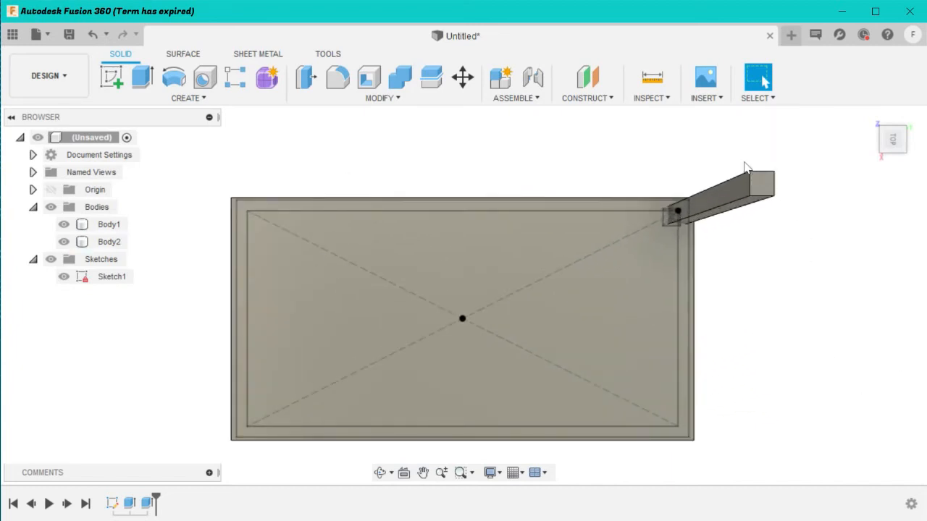
click(105, 243)
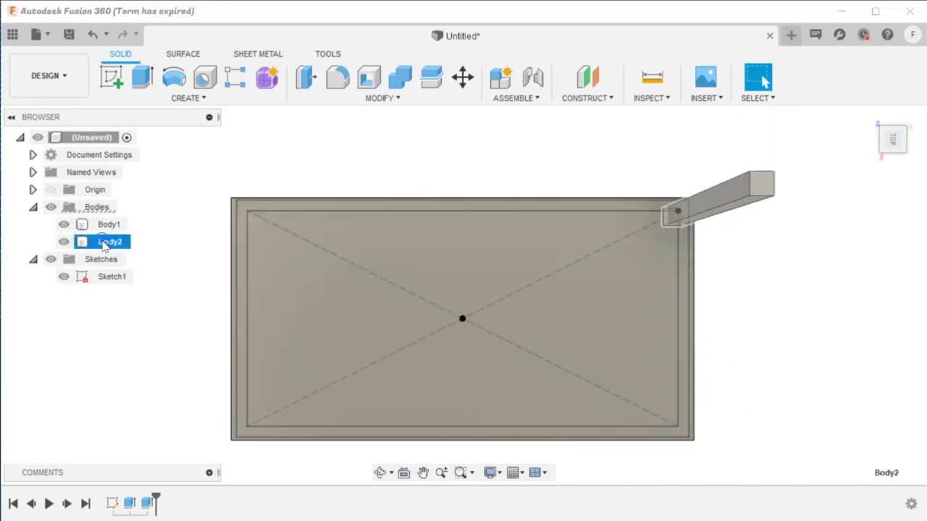
drag(722, 152, 710, 189)
key(Escape)
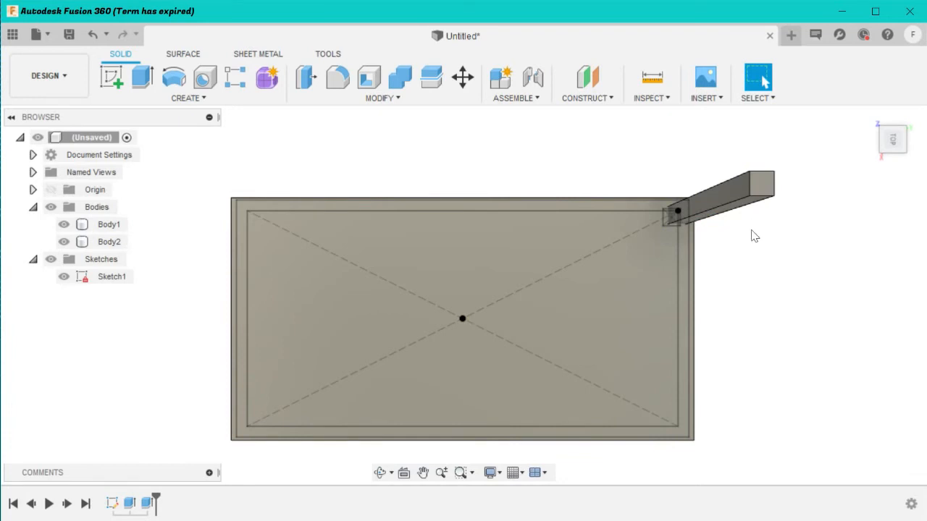
drag(750, 197, 724, 171)
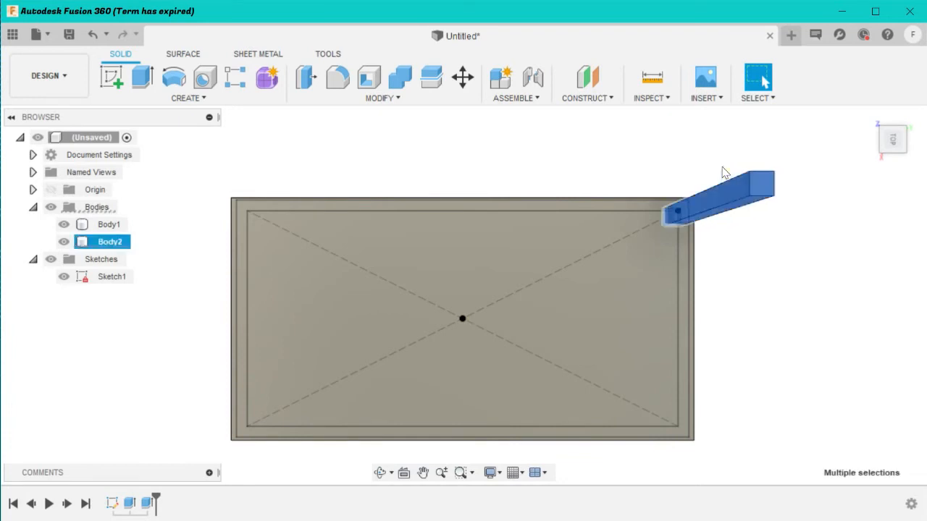
key(Escape)
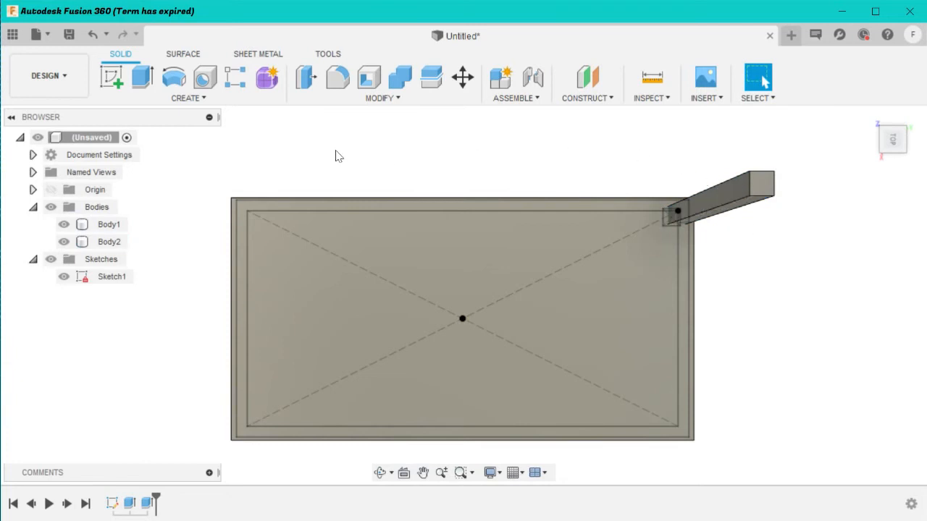
click(224, 96)
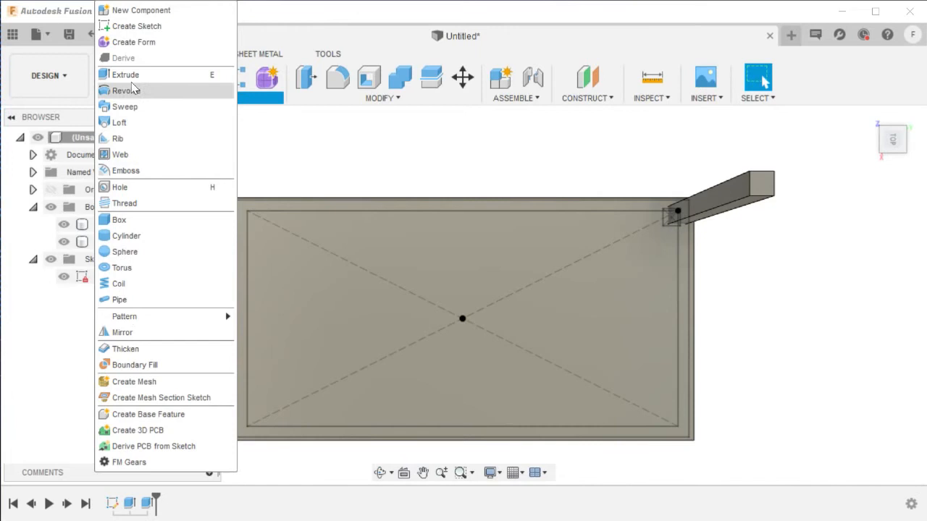
click(271, 132)
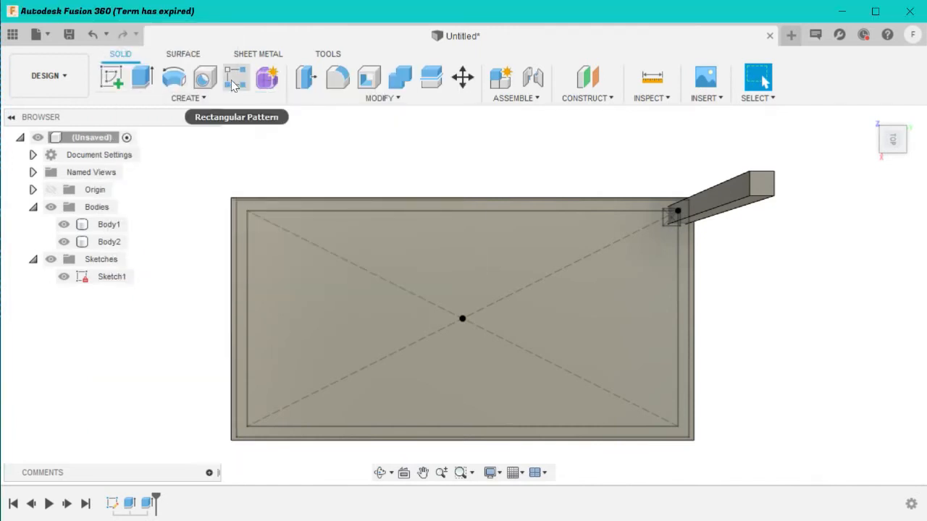
Step: Try a rectangular pattern of the leg body along the tabletop's long side over a distance of -180 mm
click(233, 84)
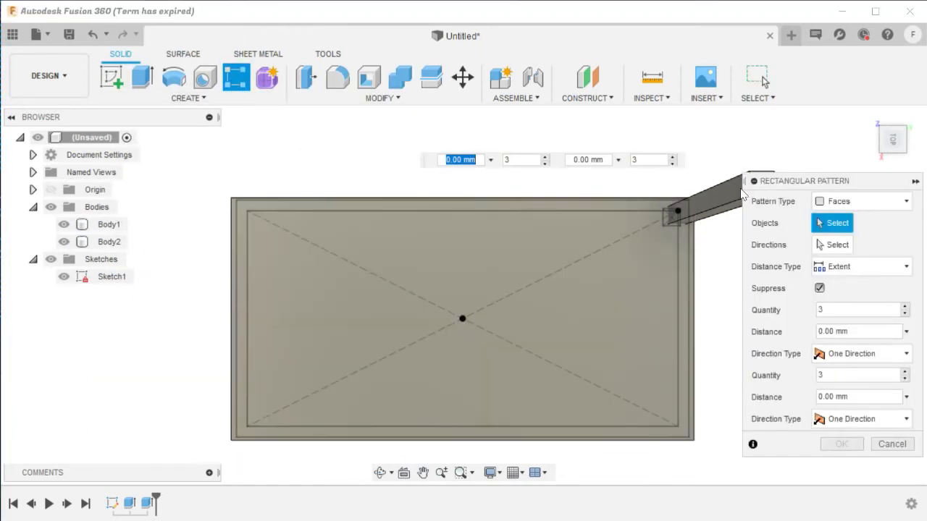
click(843, 202)
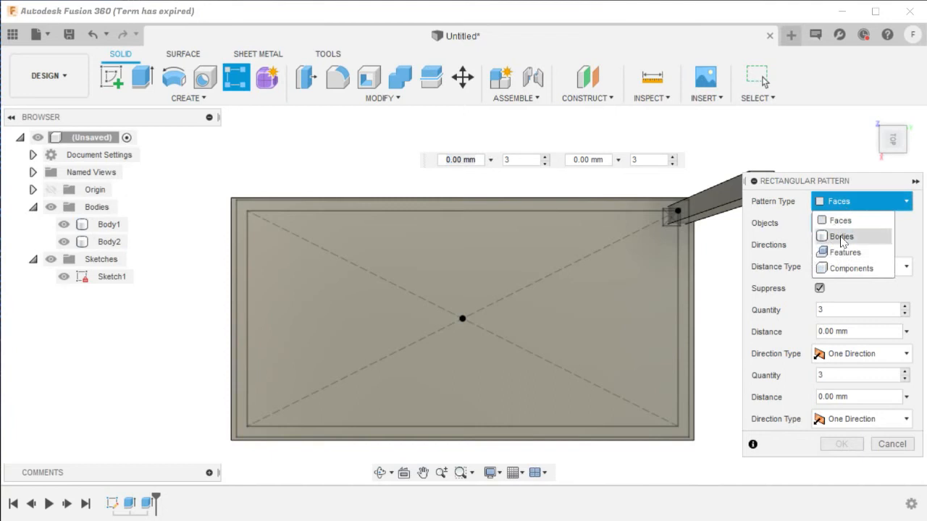
click(842, 237)
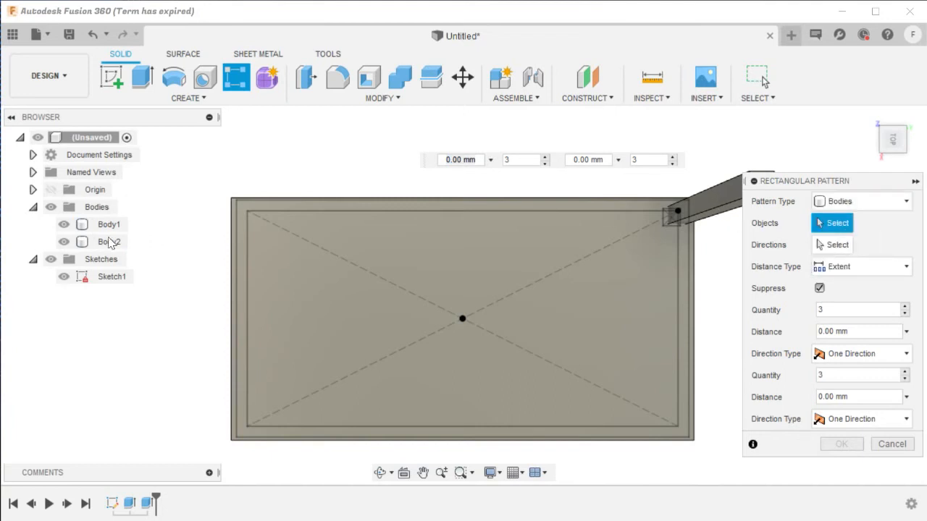
click(101, 225)
click(99, 244)
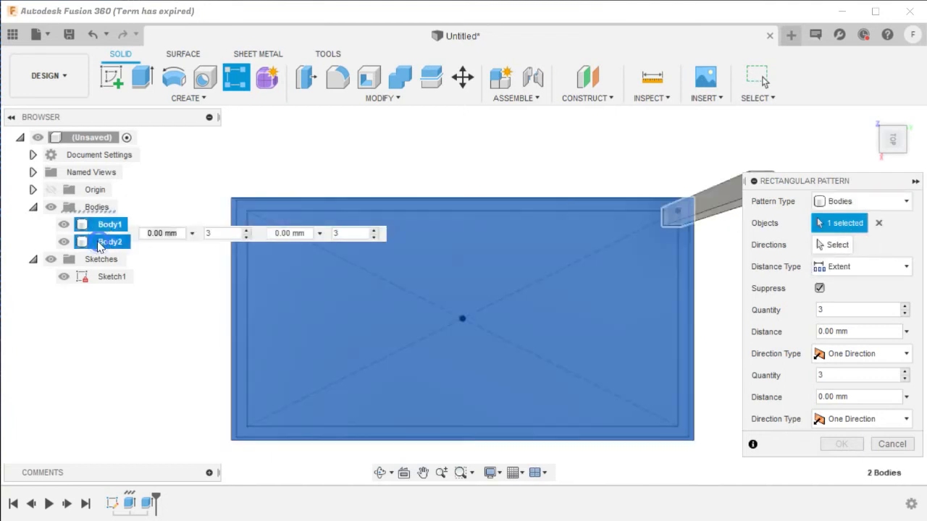
click(833, 245)
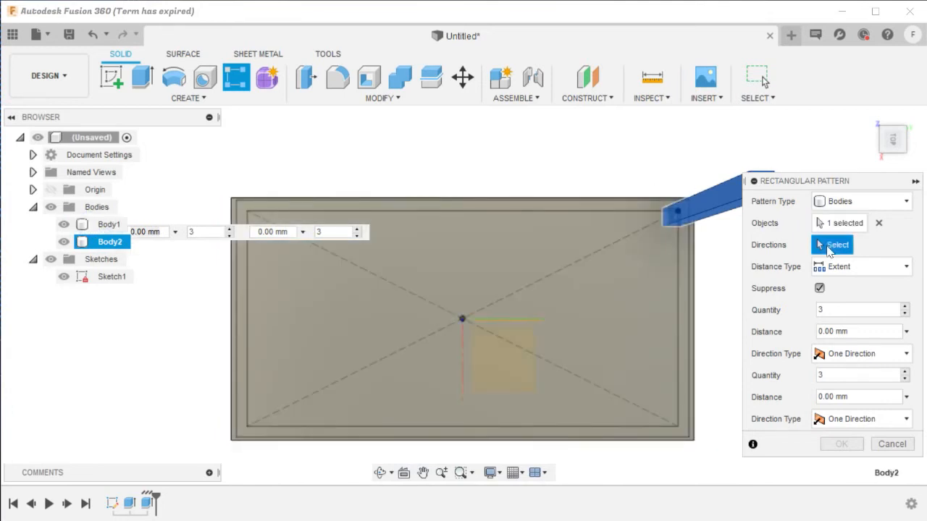
click(830, 310)
text(2)
click(824, 375)
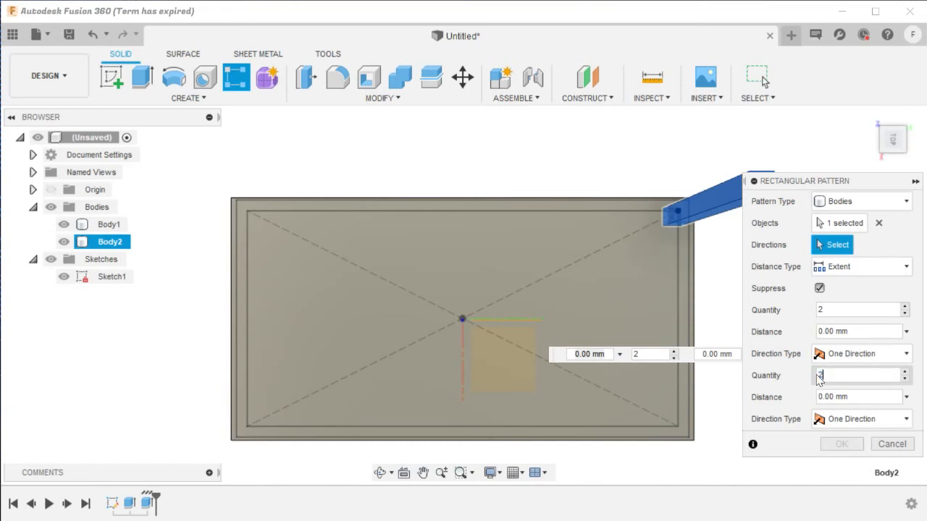
scroll(589, 317, down, 2)
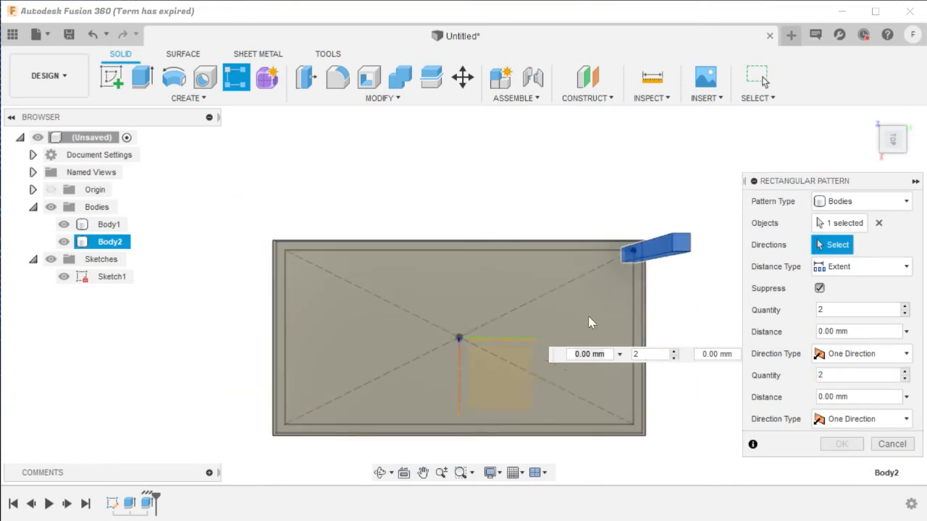
click(488, 337)
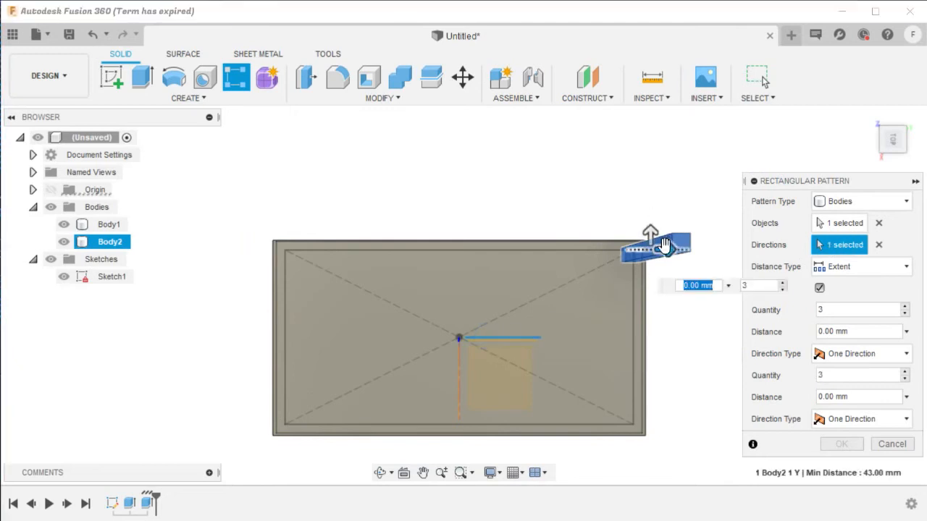
drag(664, 247, 306, 248)
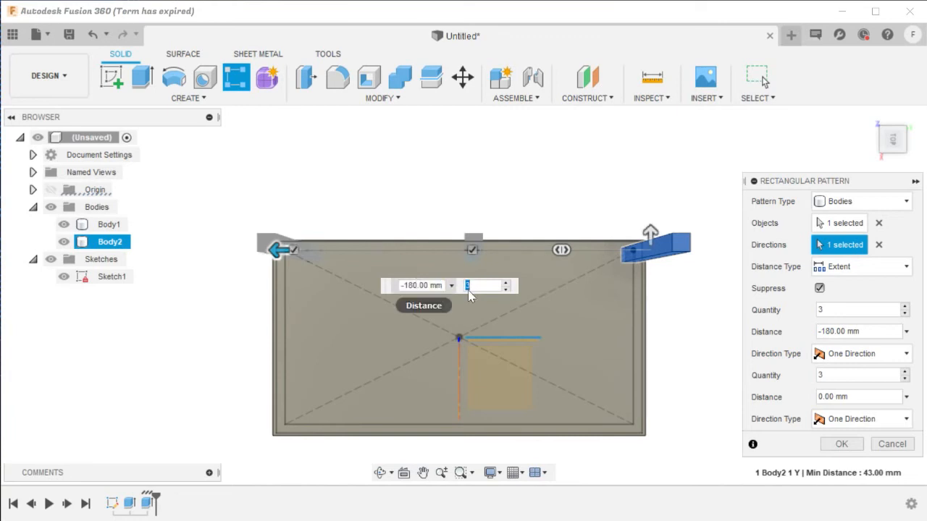
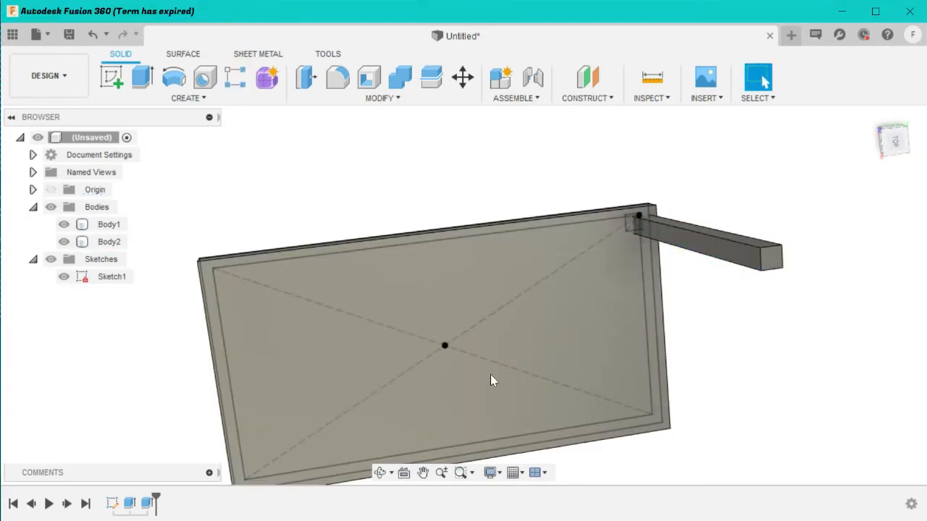
Step: Reopen the sketch containing the tabletop and leg profiles for editing
click(491, 376)
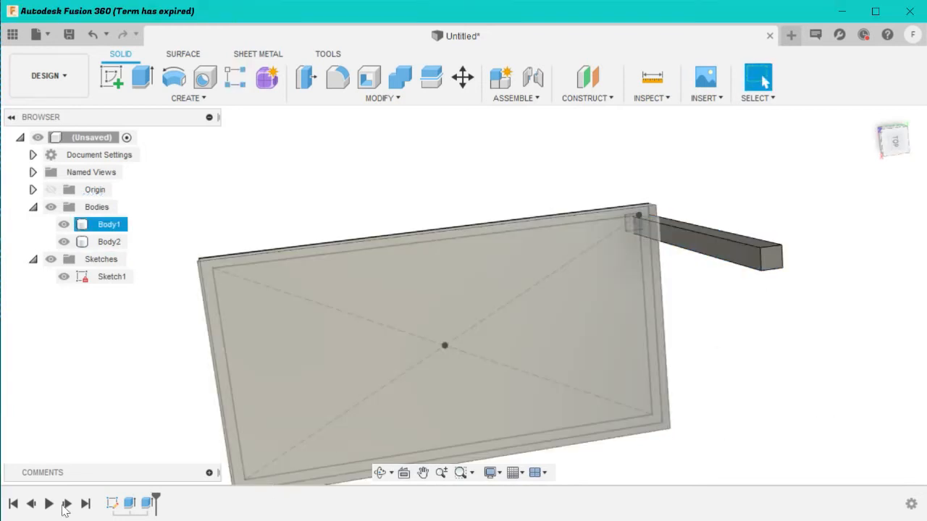
click(113, 503)
right_click(114, 503)
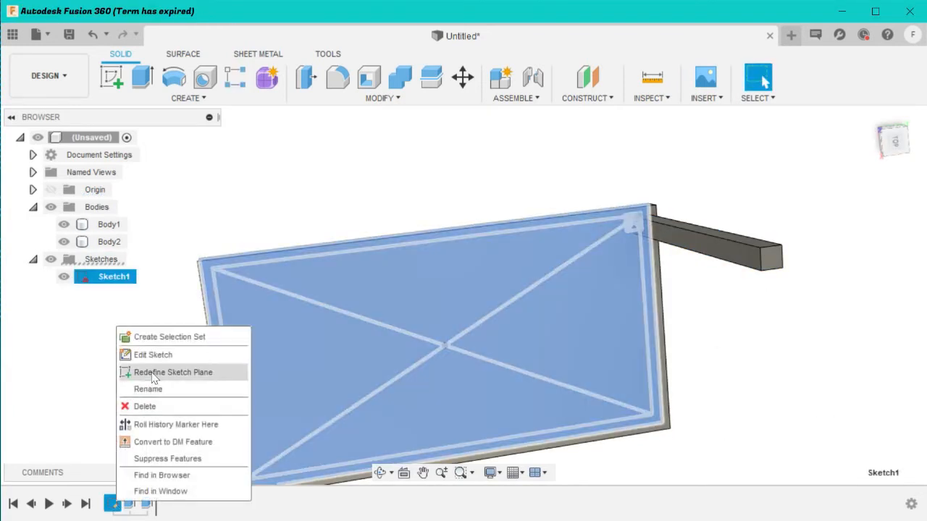
click(153, 357)
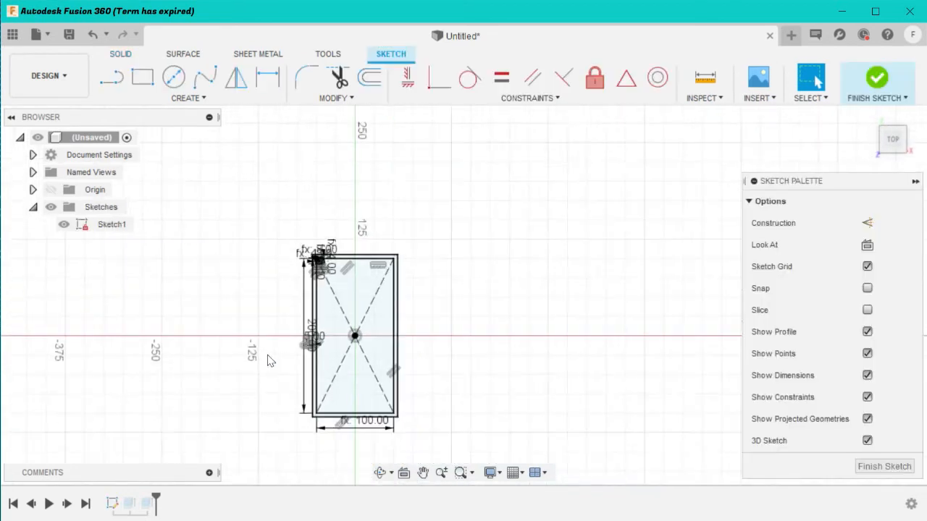
scroll(331, 275, up, 6)
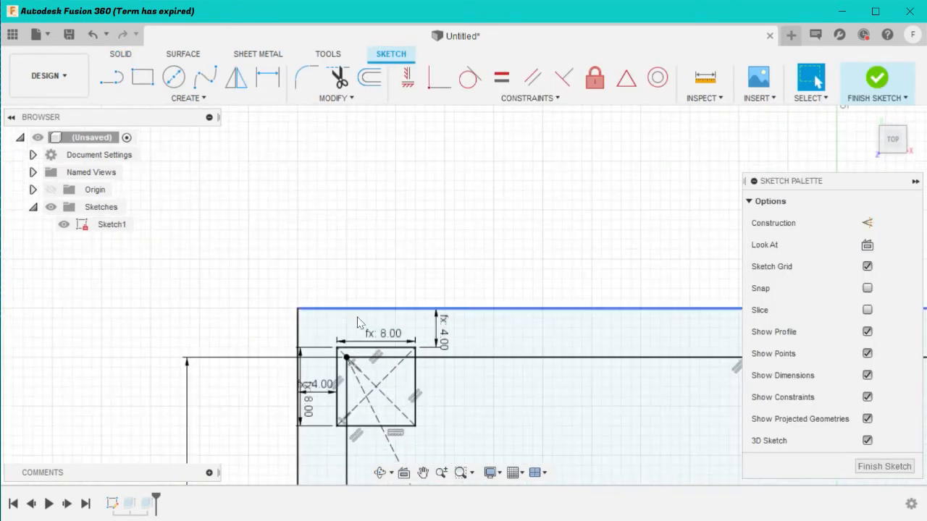
drag(323, 339, 455, 453)
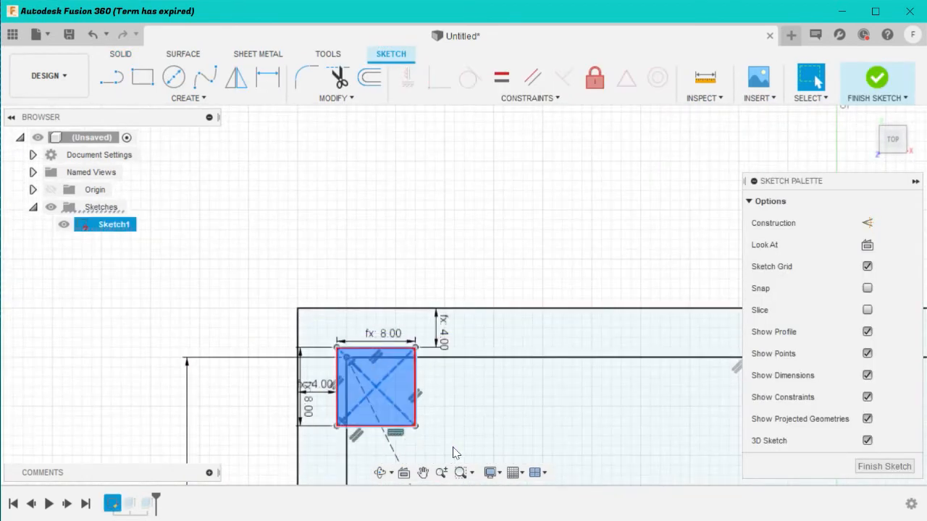
right_click(466, 187)
click(428, 200)
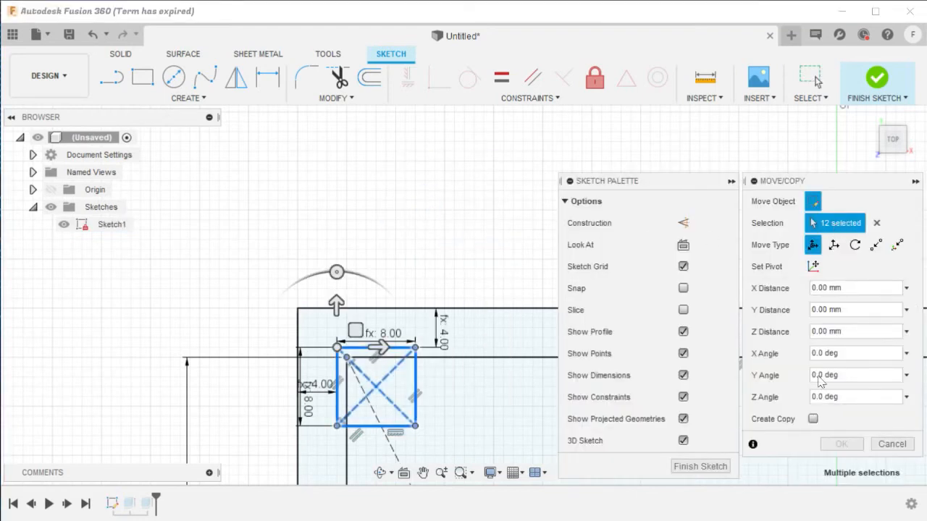
click(813, 419)
scroll(481, 246, down, 5)
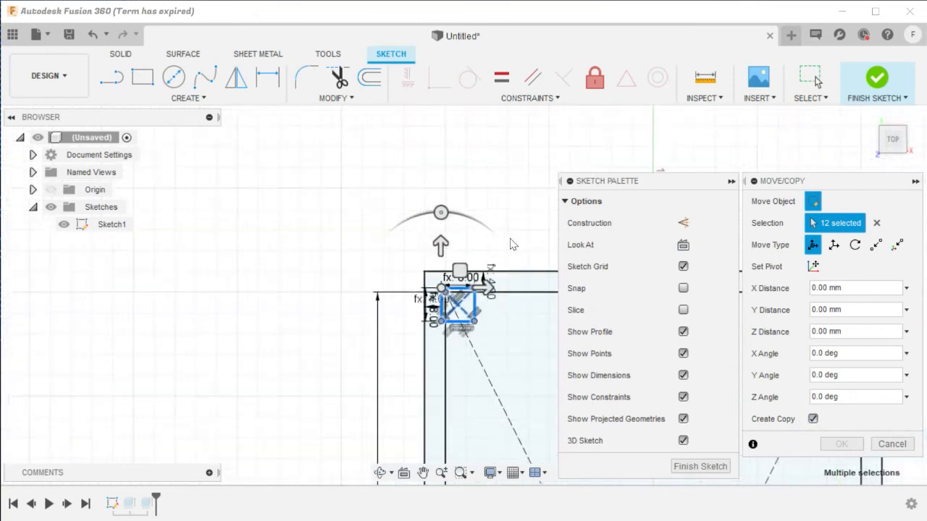
scroll(499, 246, up, 5)
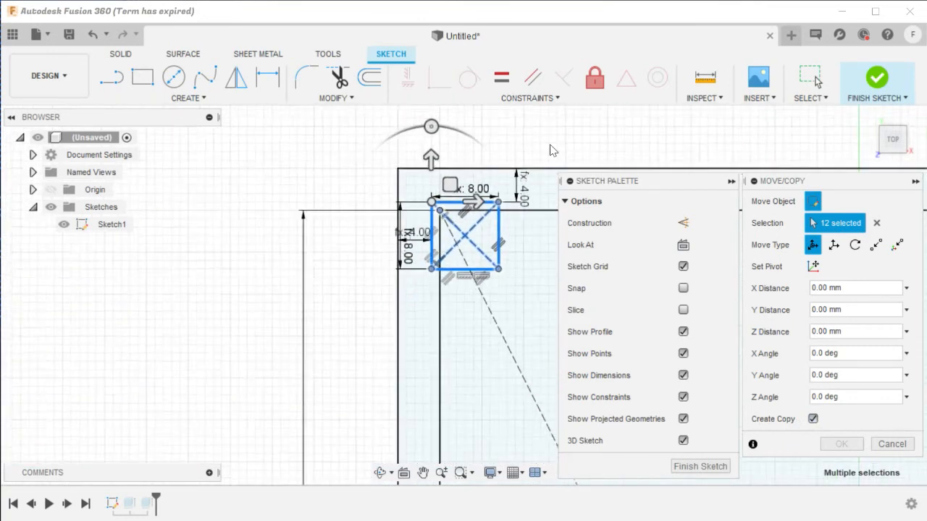
scroll(713, 145, down, 3)
scroll(753, 141, up, 5)
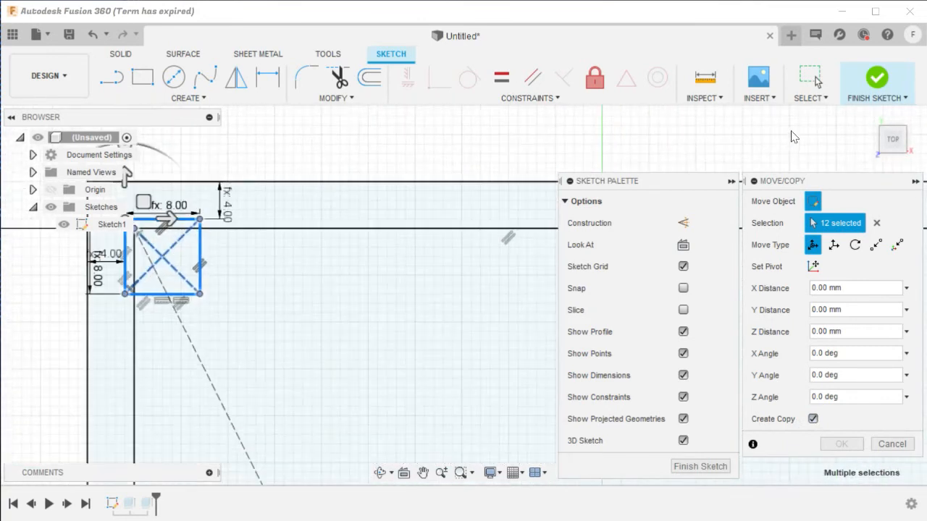
scroll(525, 150, down, 2)
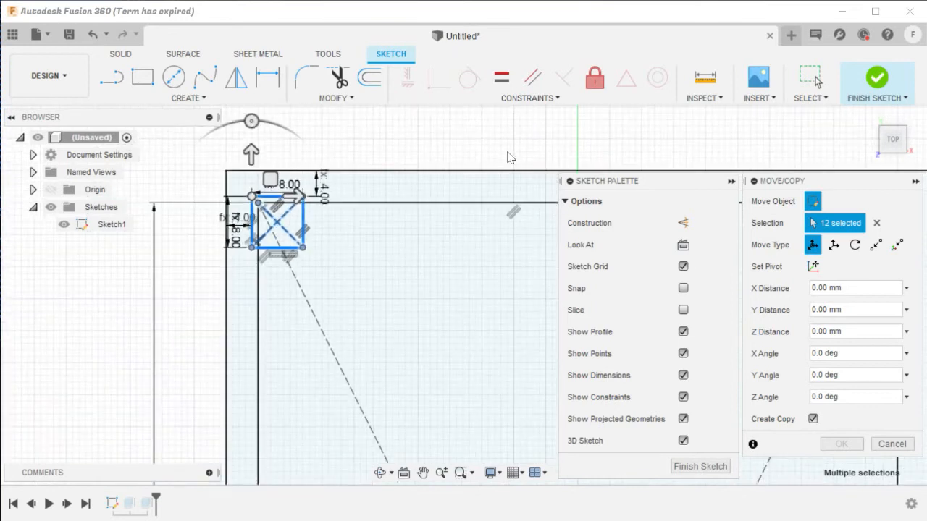
click(891, 445)
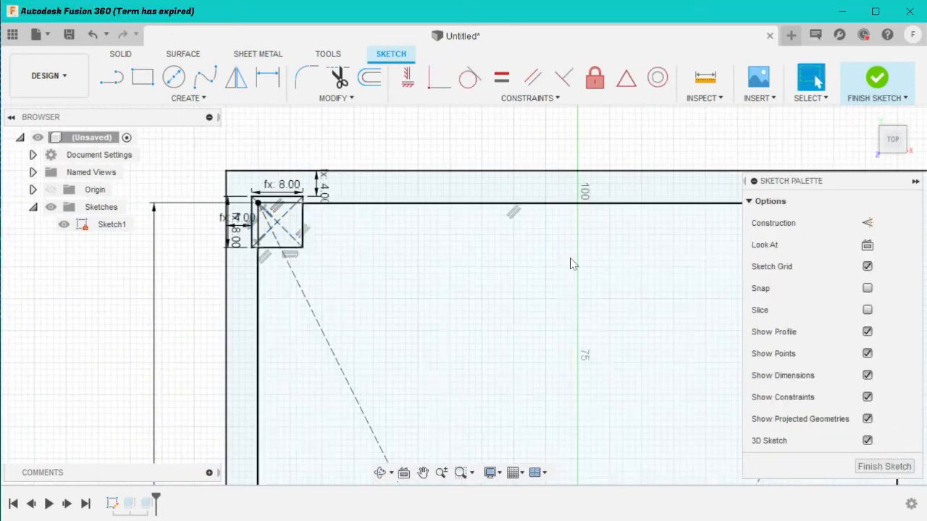
Step: Start a rectangular sketch pattern with the four sides of the 8 mm leg square as its objects
click(166, 97)
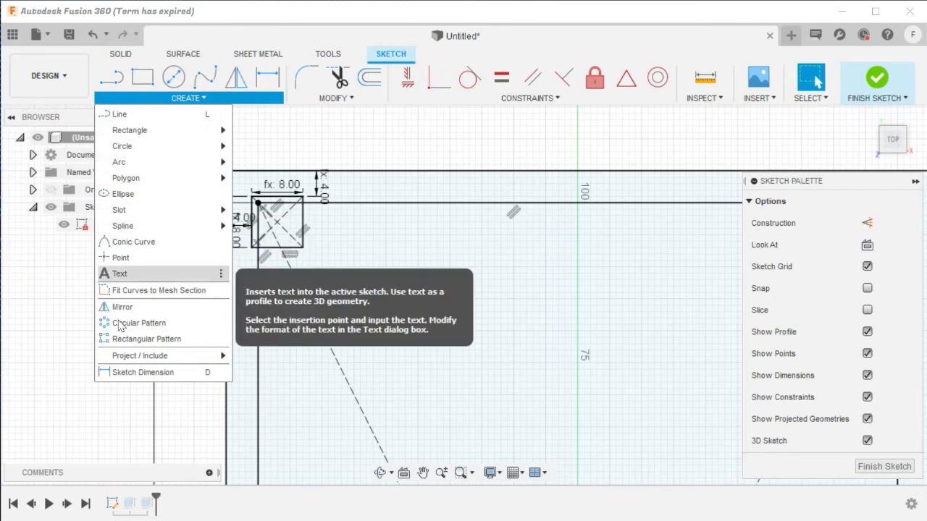
click(138, 339)
scroll(285, 208, up, 3)
click(276, 195)
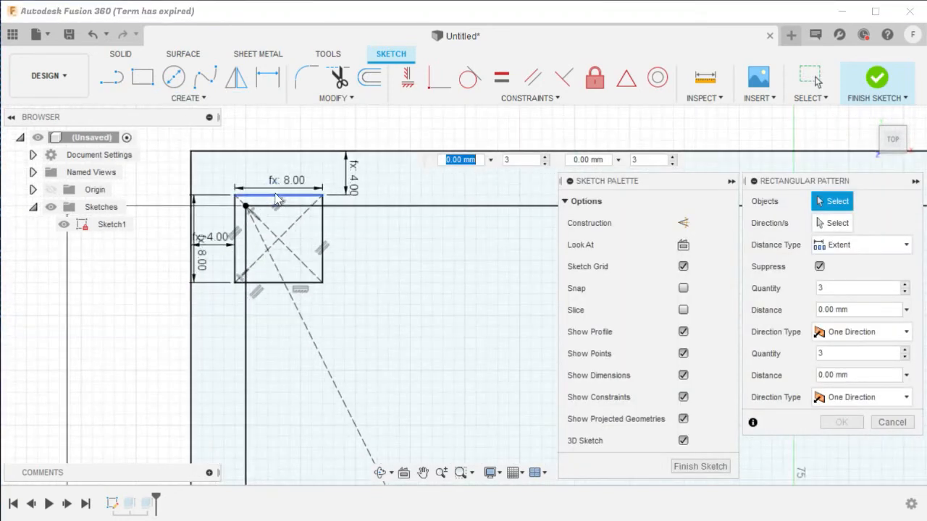
click(234, 226)
click(262, 197)
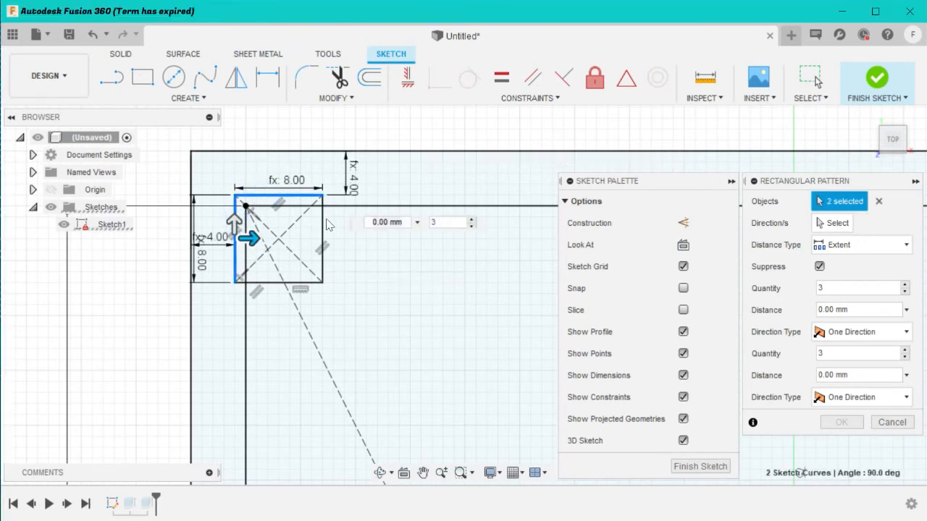
click(323, 230)
click(293, 282)
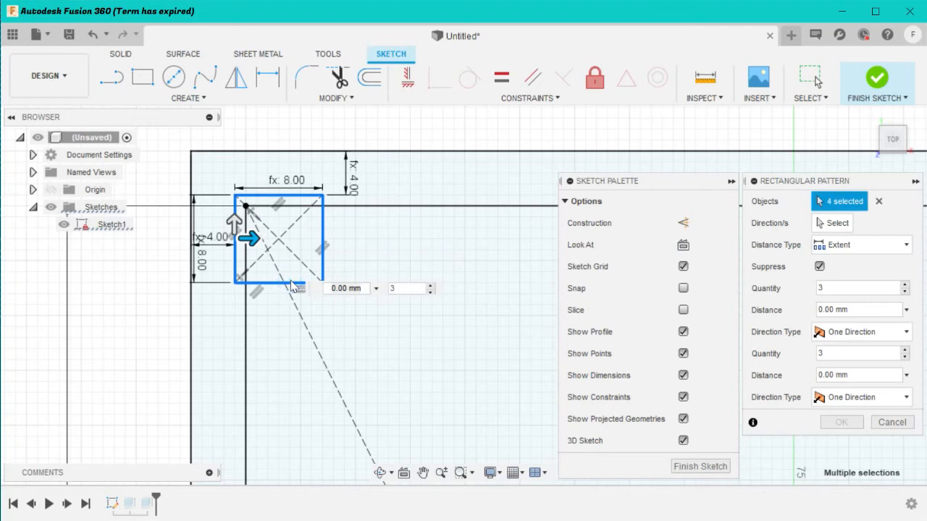
Step: Set the pattern across the tabletop's width to a distance of 95 mm and a quantity of 2
scroll(442, 250, down, 5)
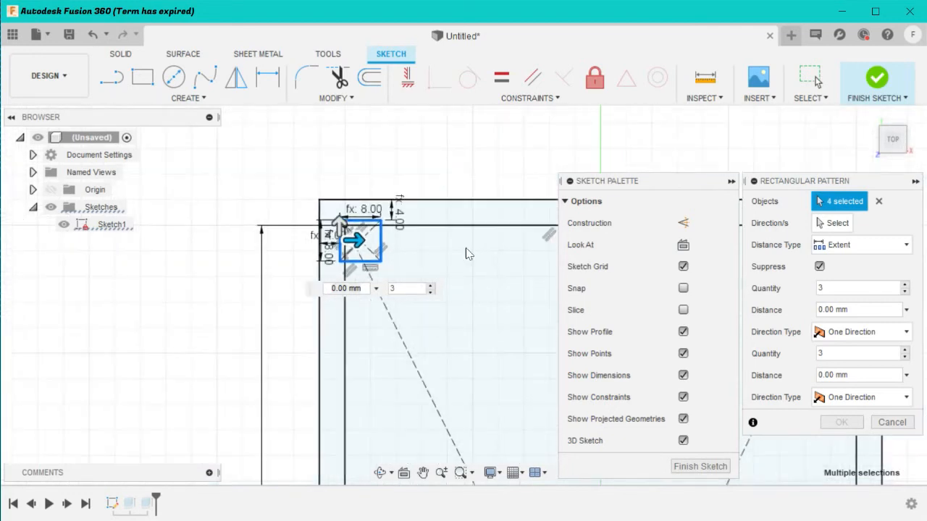
drag(358, 241, 497, 244)
scroll(455, 305, down, 8)
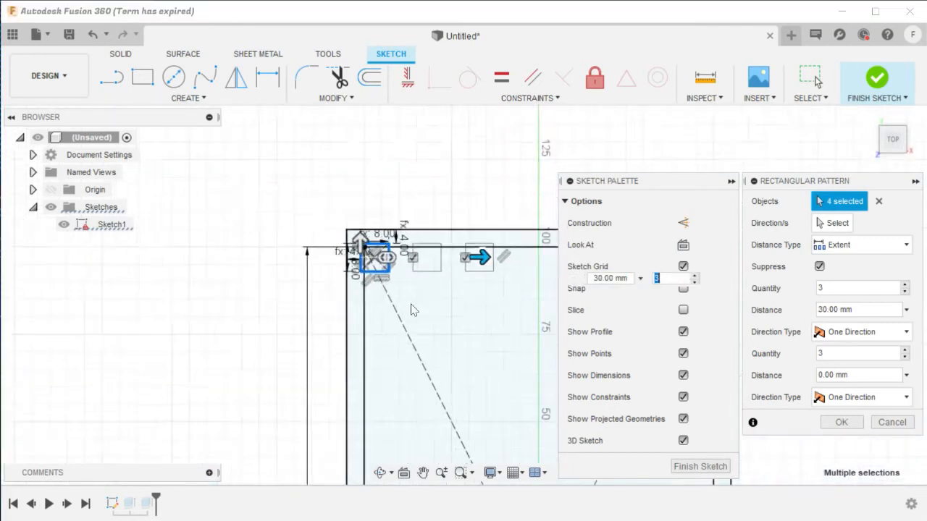
scroll(454, 305, up, 8)
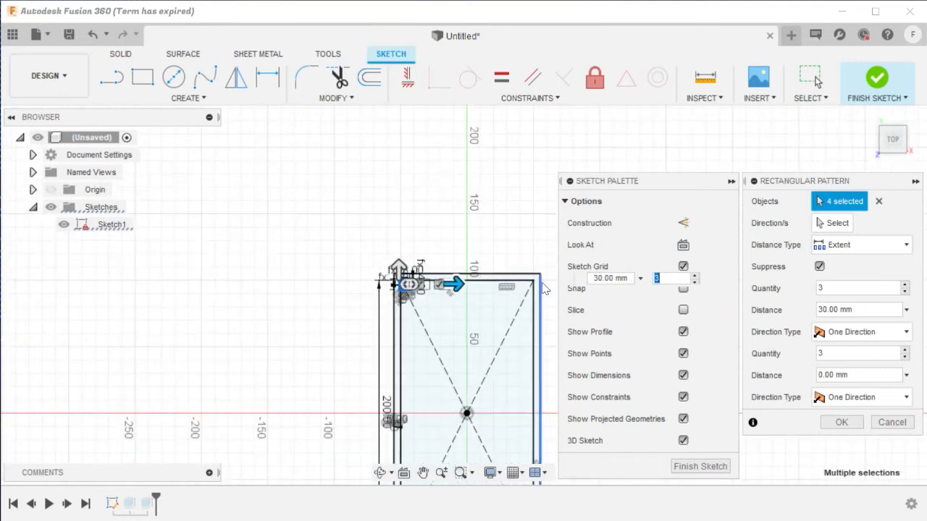
drag(214, 288, 503, 303)
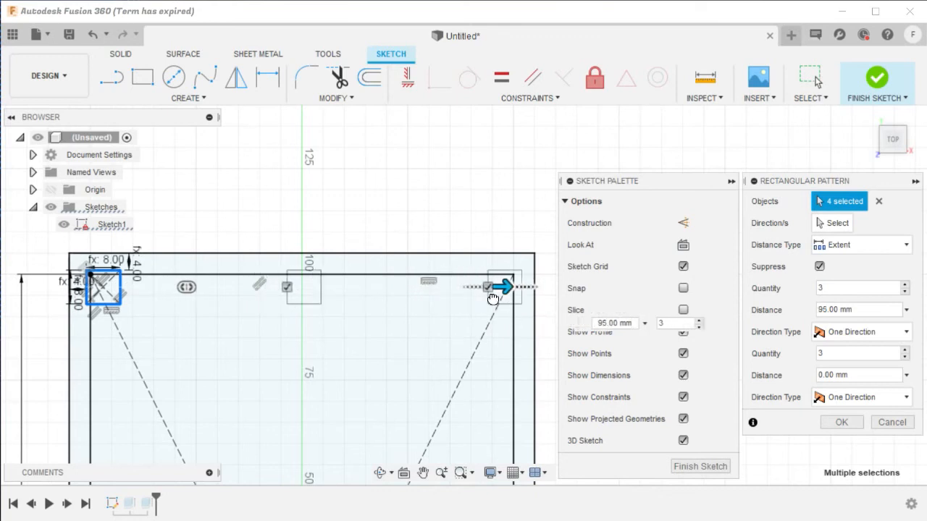
click(832, 293)
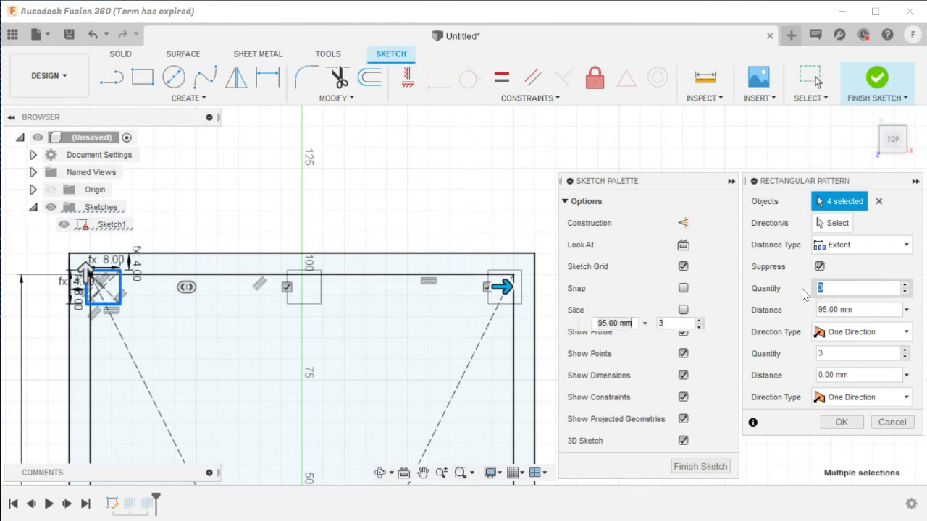
text(2)
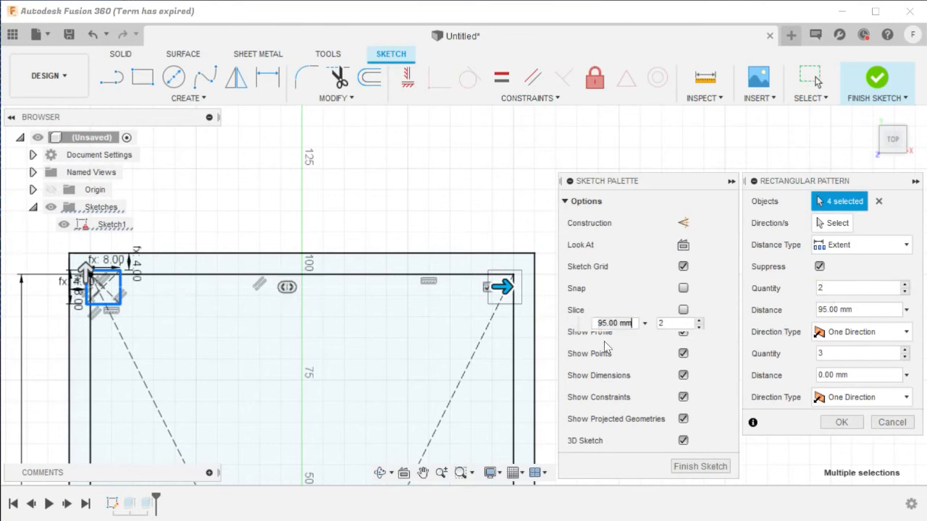
Step: Extend the pattern along the tabletop's length to a distance of -195 mm and complete the rectangular pattern
scroll(381, 293, down, 5)
drag(297, 280, 299, 470)
scroll(337, 333, down, 5)
scroll(325, 418, up, 5)
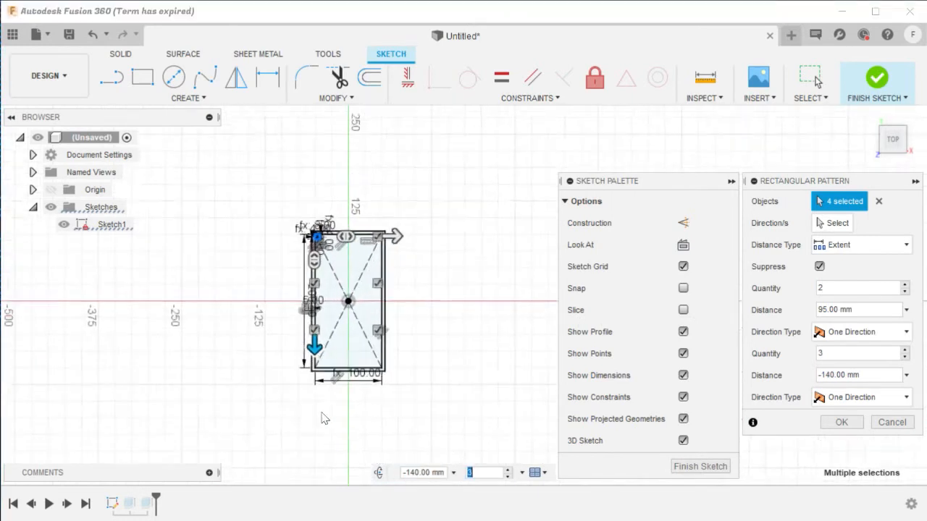
mouse_move(311, 305)
mouse_down()
mouse_move(313, 371)
mouse_move(312, 359)
mouse_up()
scroll(300, 340, up, 5)
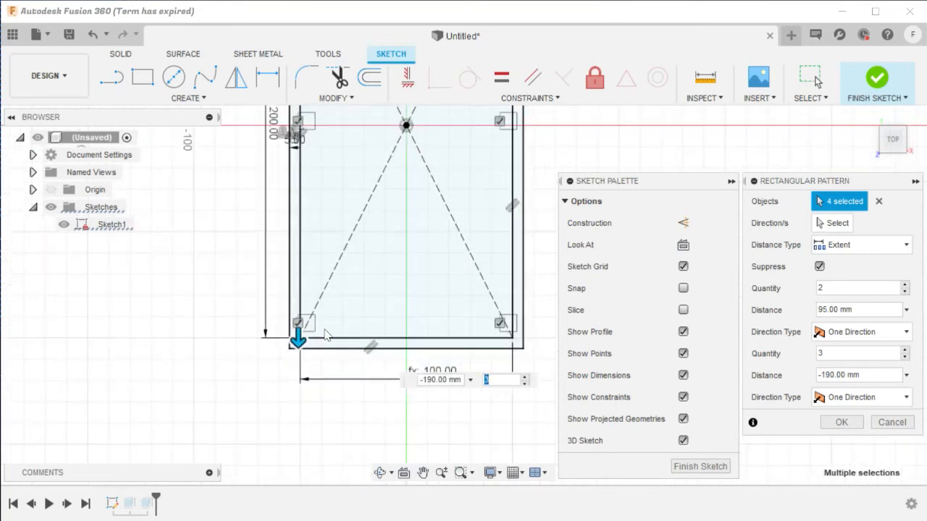
drag(281, 332, 278, 342)
key(Tab)
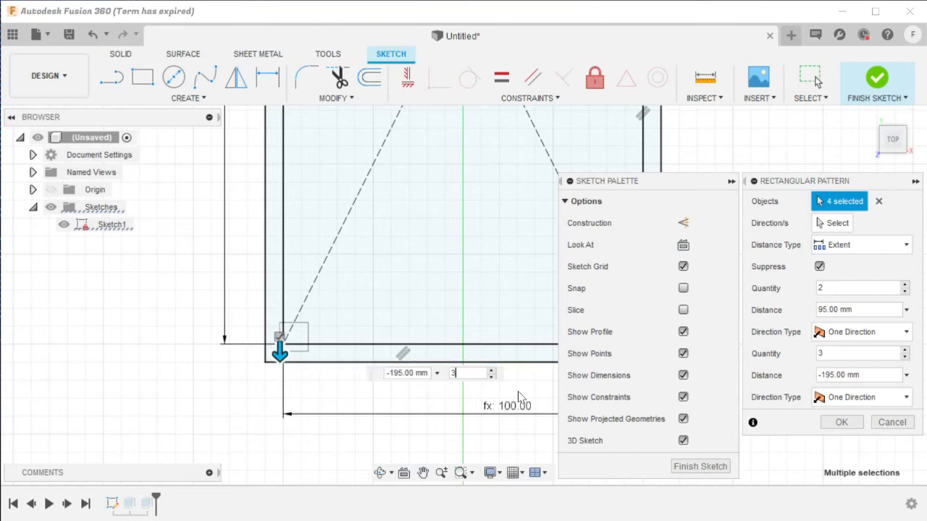
double_click(453, 375)
click(842, 422)
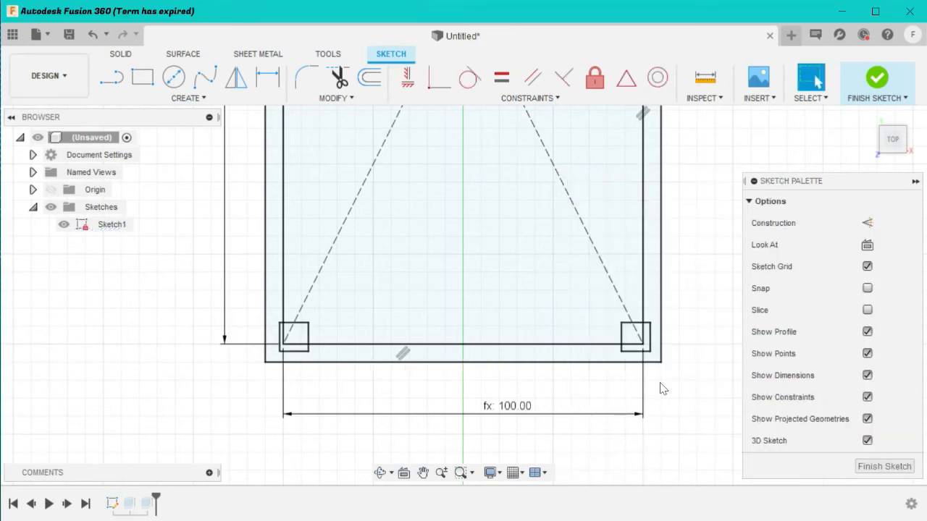
Step: Add a driven dimension between a patterned leg square and the tabletop's nearby short edge, and finish the sketch
scroll(662, 386, down, 5)
scroll(483, 157, up, 6)
scroll(498, 158, up, 2)
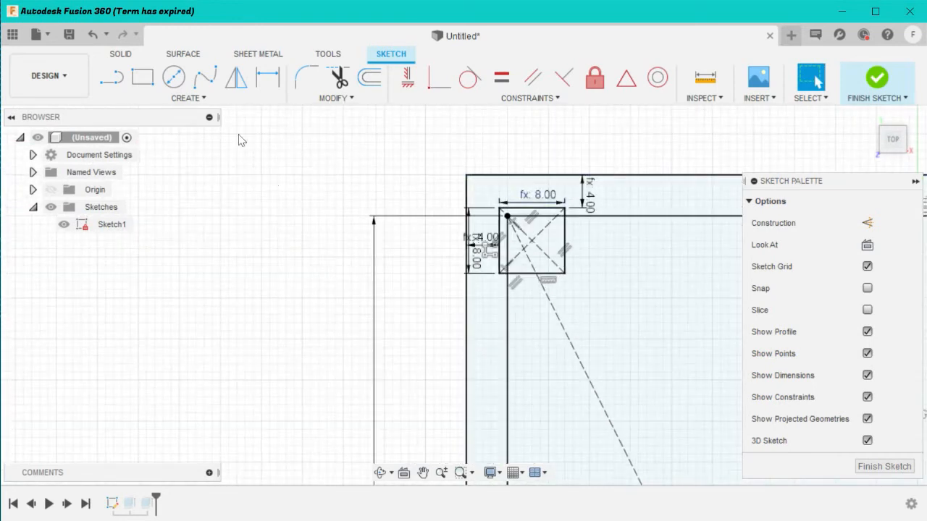
click(267, 78)
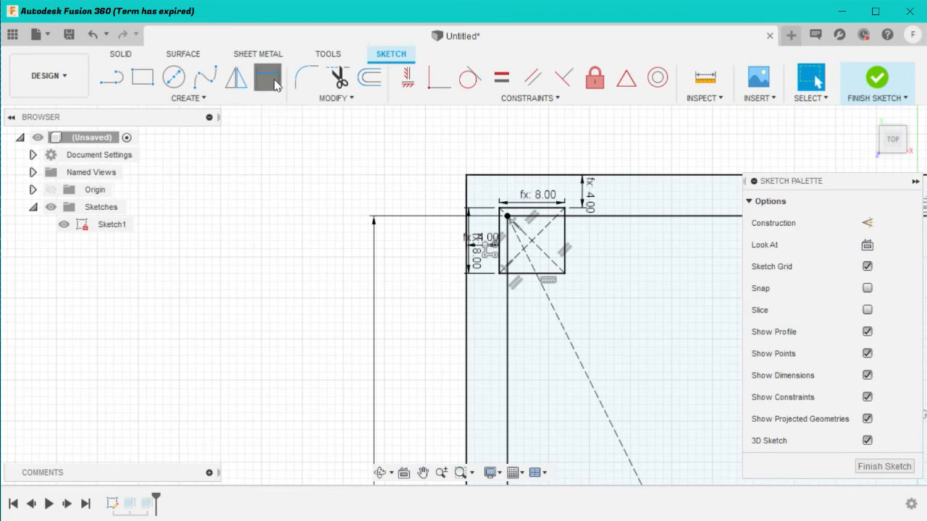
scroll(400, 215, down, 4)
scroll(400, 215, down, 6)
scroll(387, 289, up, 5)
scroll(378, 255, up, 2)
click(444, 250)
click(447, 251)
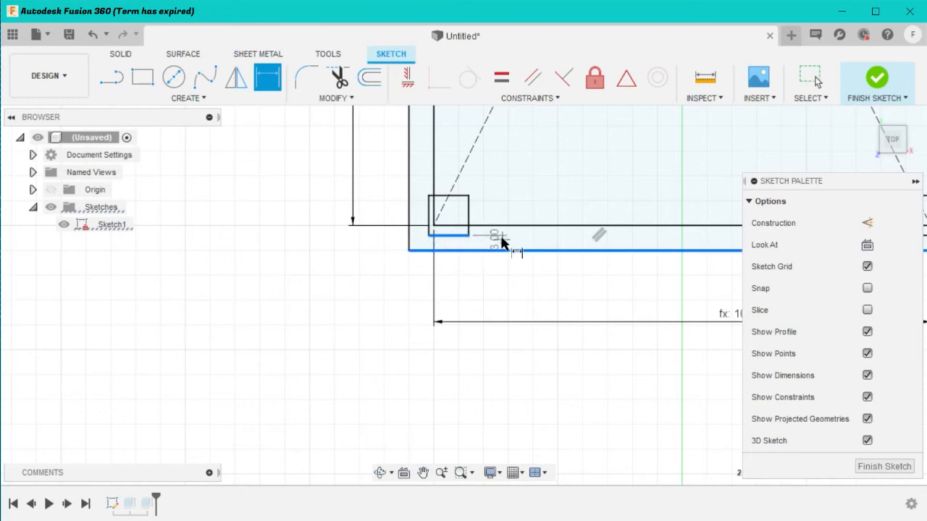
click(521, 248)
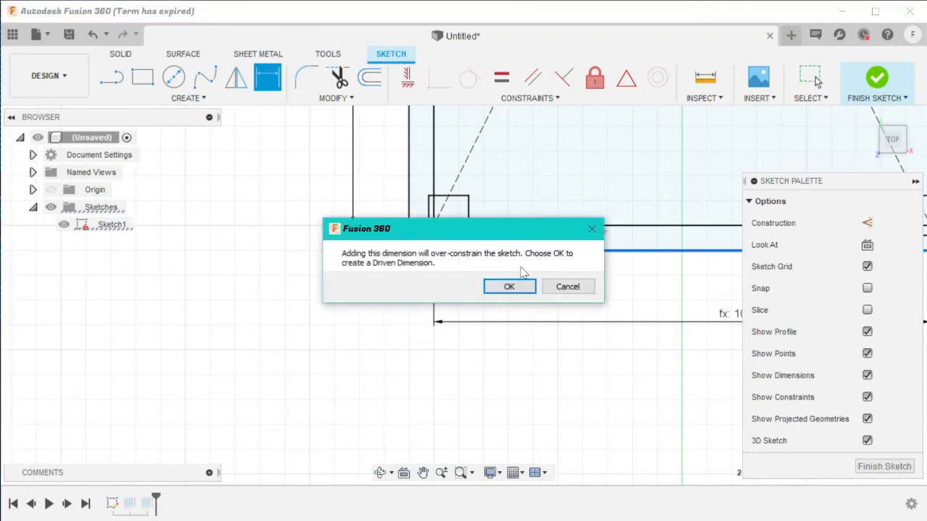
click(510, 286)
scroll(488, 252, down, 3)
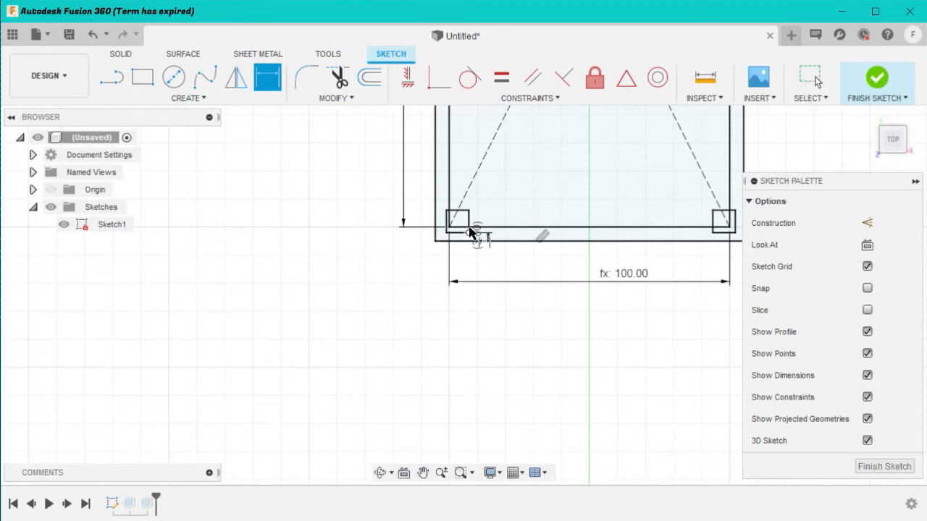
click(872, 469)
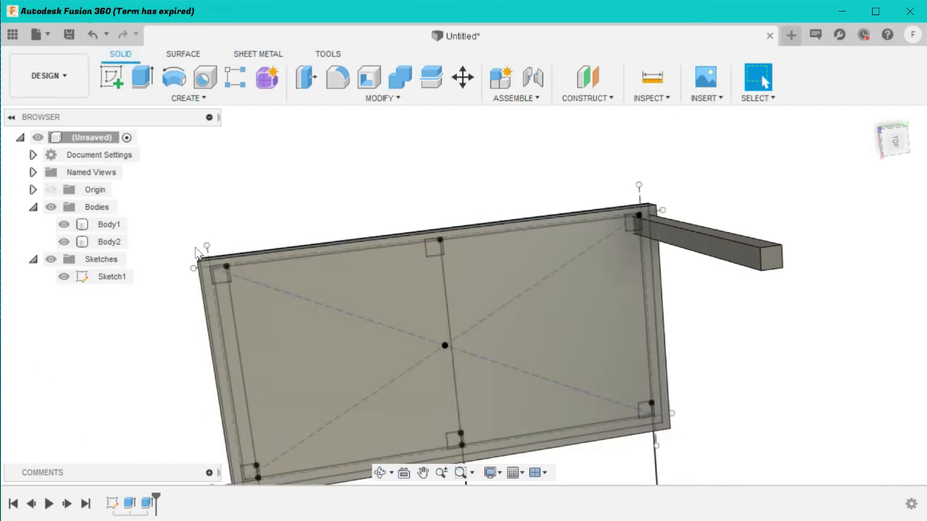
Step: Hide both the tabletop and leg bodies so the leg profiles in the sketch can be reached
scroll(197, 253, down, 2)
scroll(198, 254, up, 6)
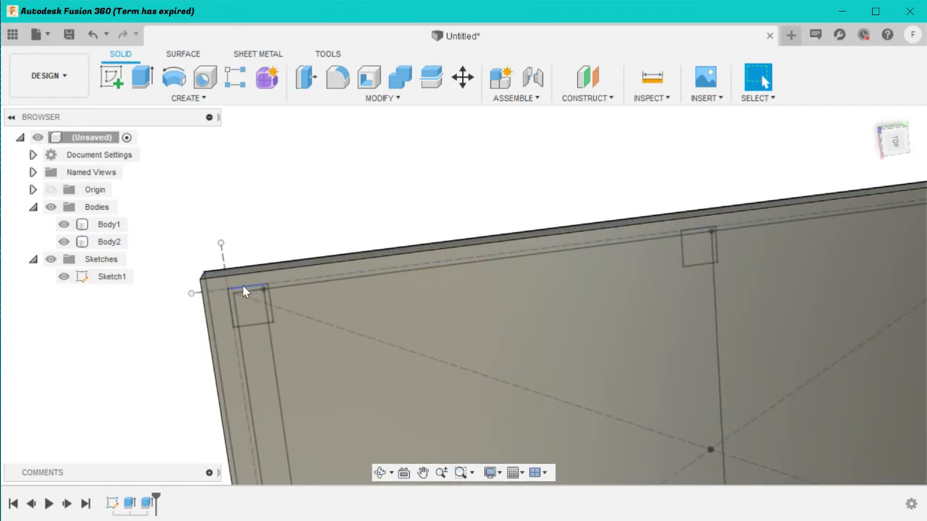
scroll(237, 292, down, 3)
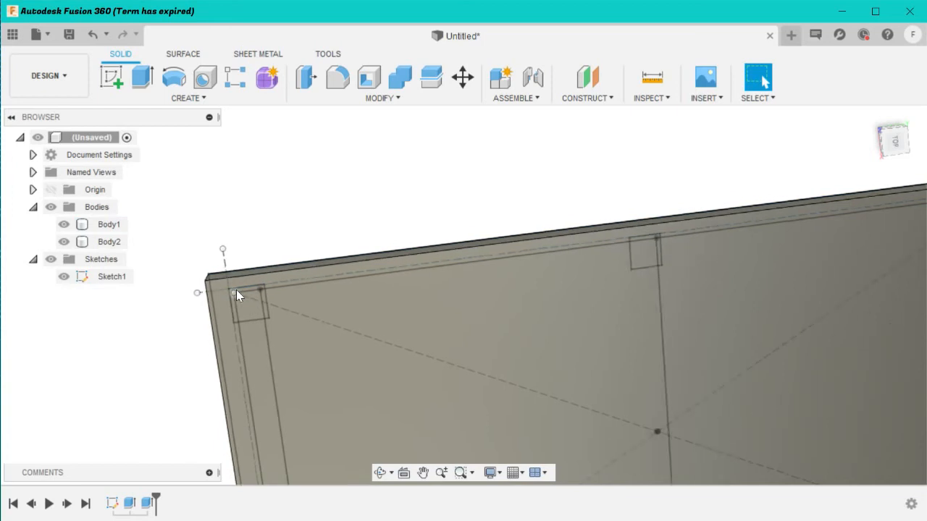
scroll(237, 292, up, 4)
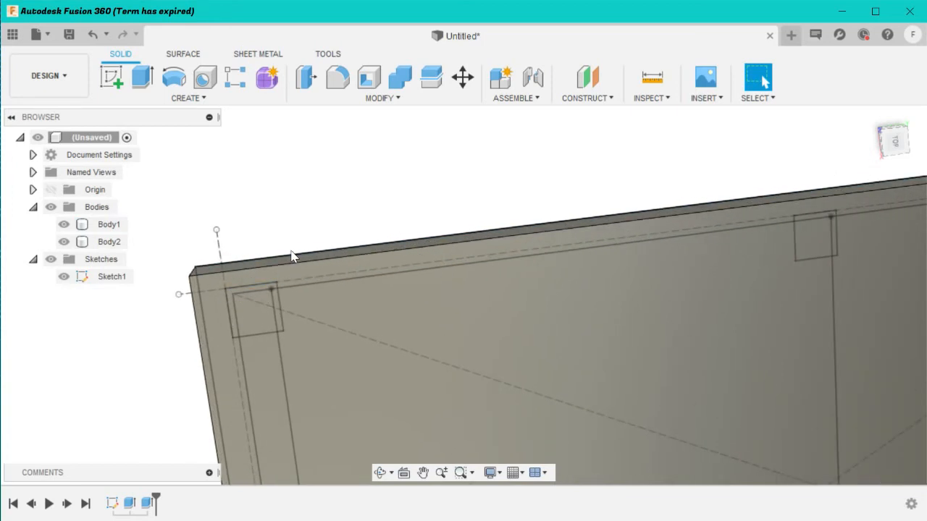
click(59, 241)
click(64, 225)
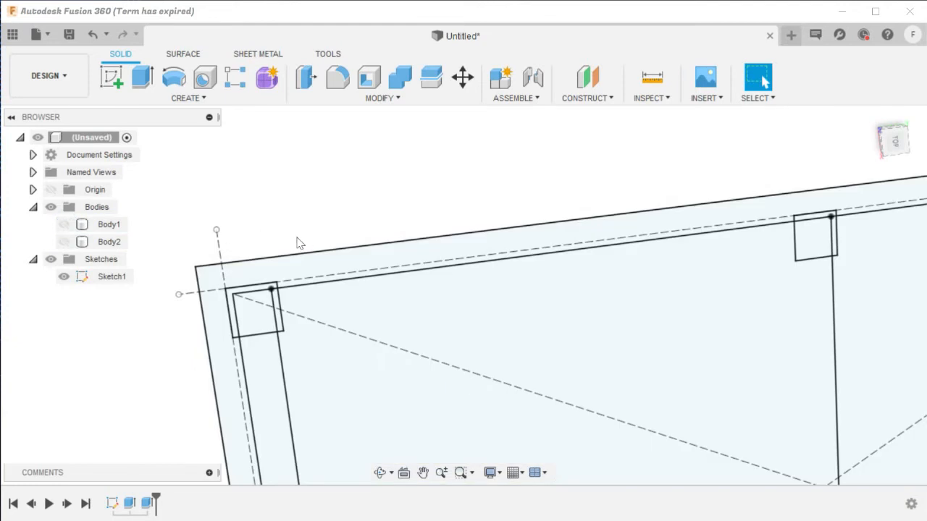
Step: Remove the hidden tabletop body, Body1, from the design
right_click(110, 226)
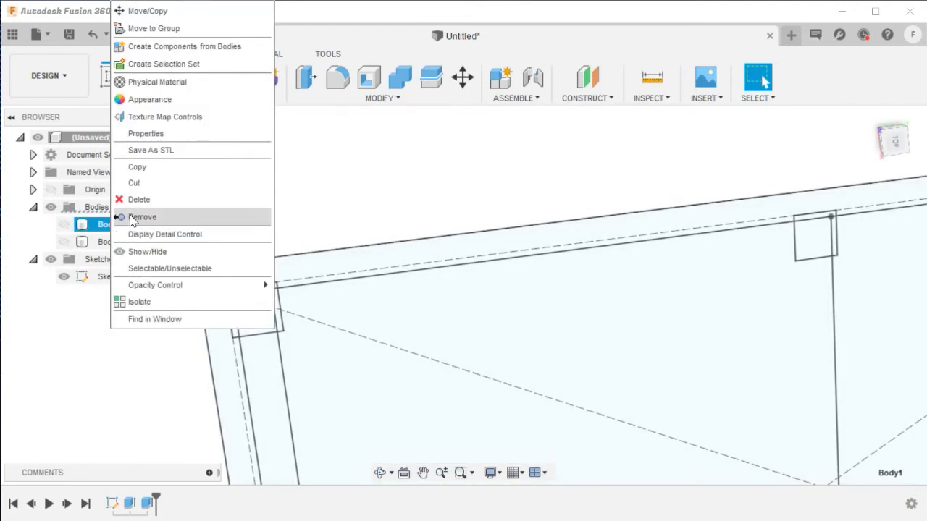
click(133, 217)
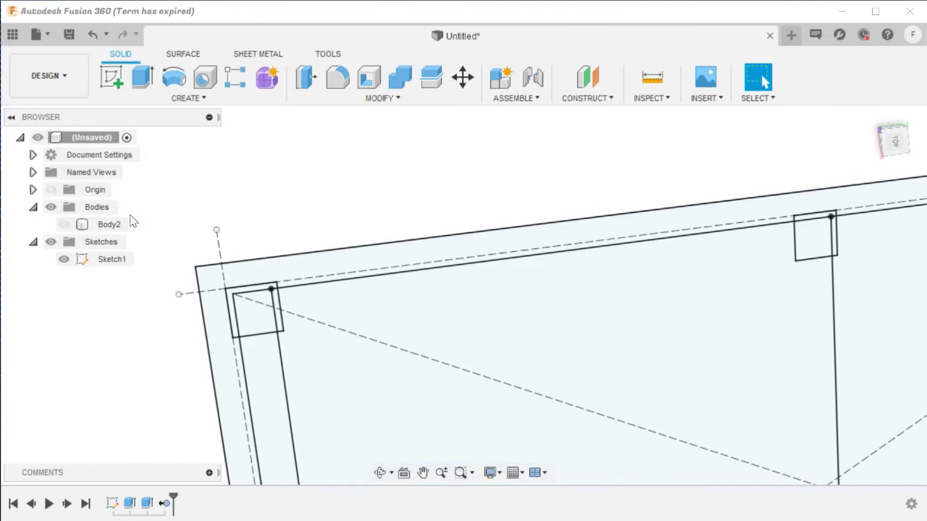
Step: Start an extrusion with all regions of the two leg squares at the short end opposite the original leg as profiles
scroll(305, 202, up, 2)
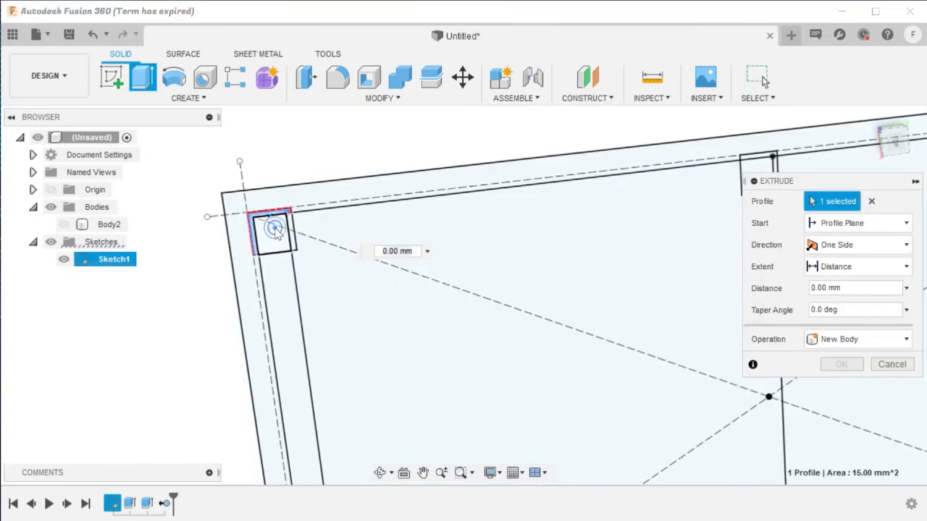
click(272, 226)
click(293, 230)
scroll(290, 229, up, 1)
scroll(290, 230, down, 5)
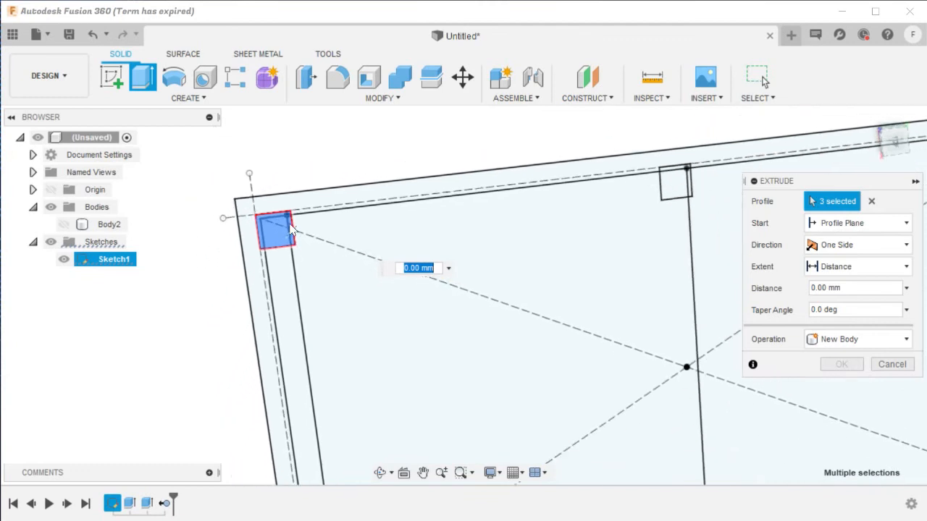
scroll(290, 229, down, 1)
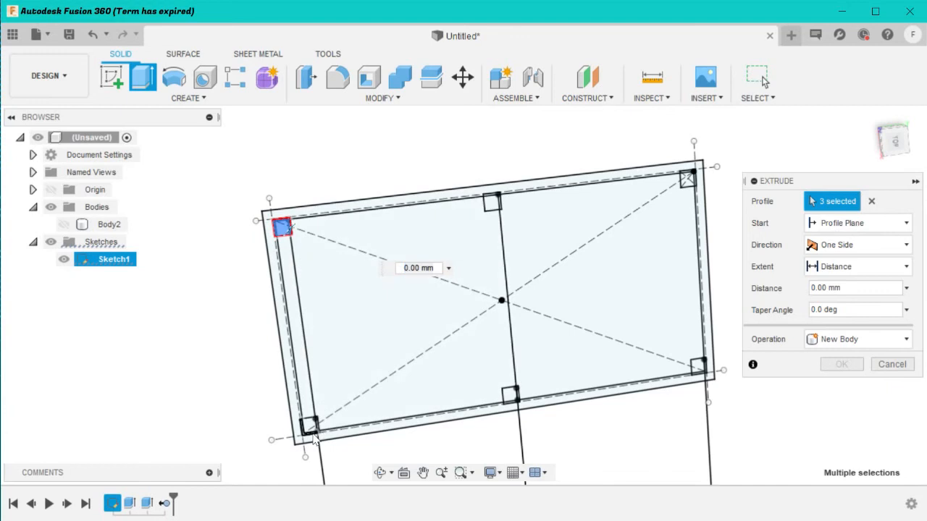
scroll(313, 438, down, 2)
scroll(313, 434, up, 5)
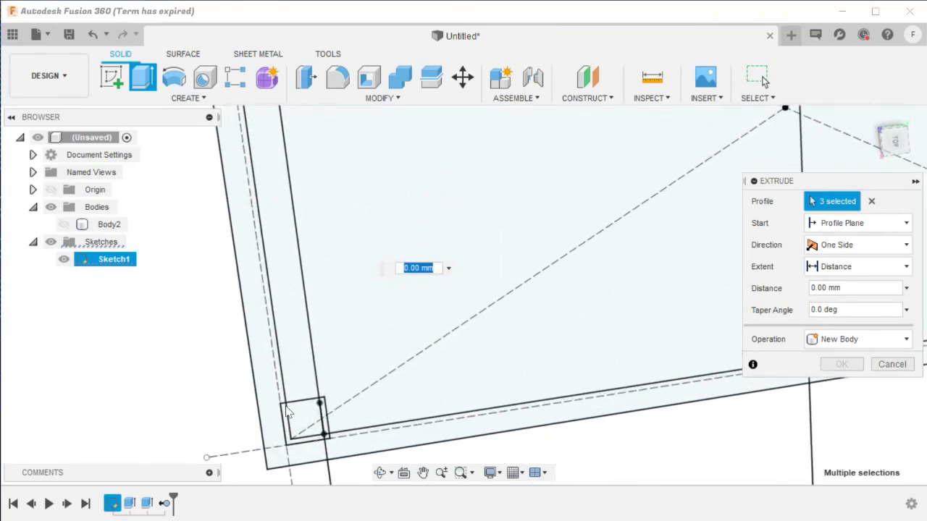
mouse_move(275, 399)
mouse_down()
mouse_move(340, 444)
mouse_move(345, 460)
mouse_up()
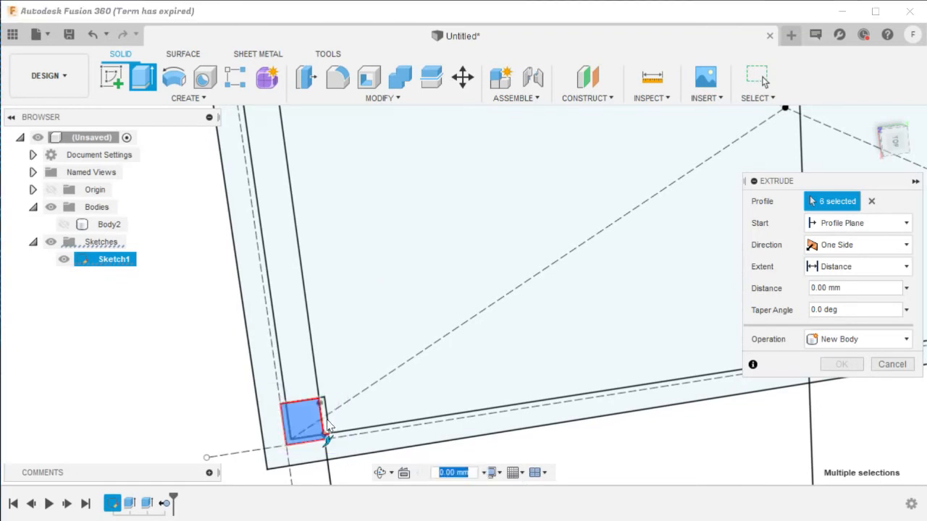
click(324, 427)
scroll(364, 254, up, 3)
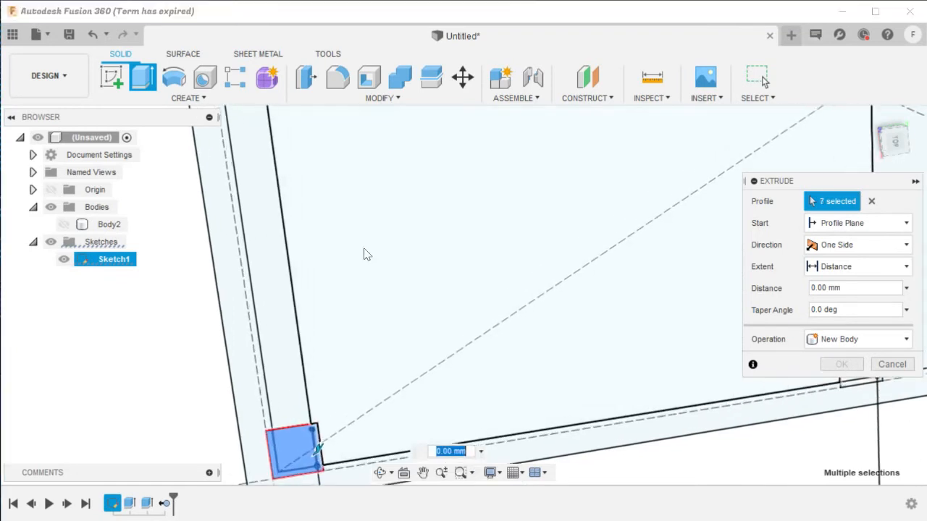
Step: Add all regions of the original leg square and the square across the width from it to the extrusion profiles
scroll(364, 254, down, 8)
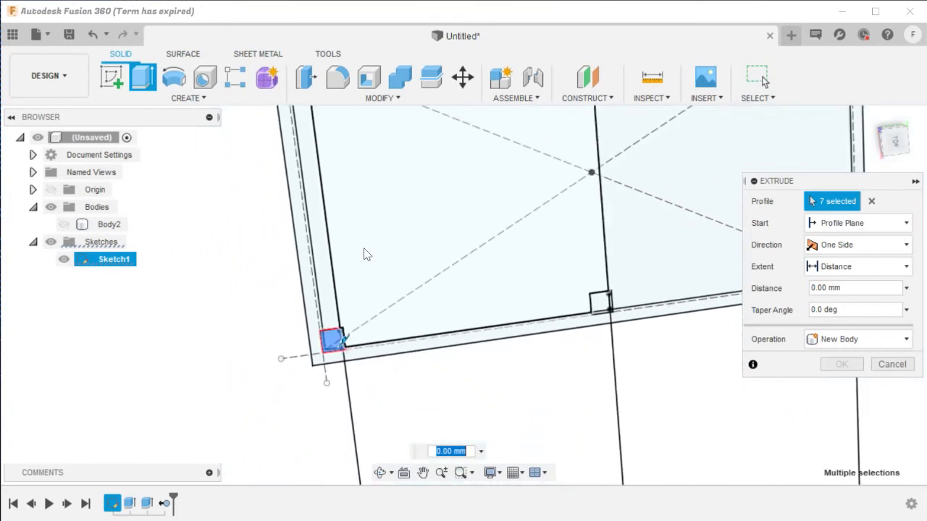
scroll(364, 254, down, 3)
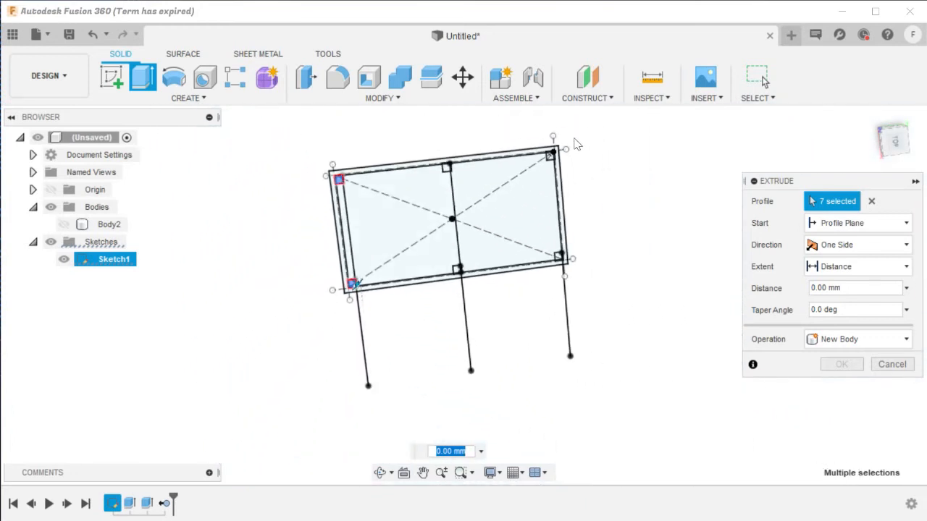
scroll(568, 148, up, 6)
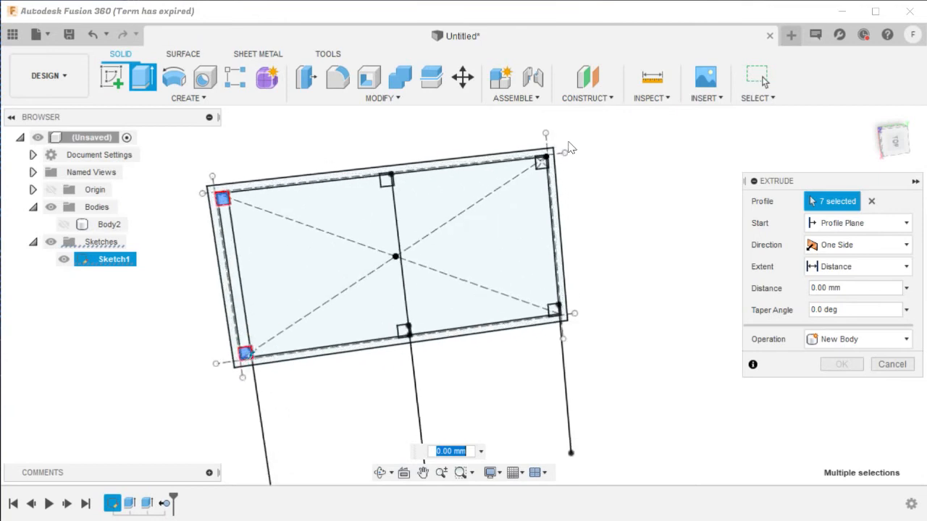
scroll(568, 147, up, 6)
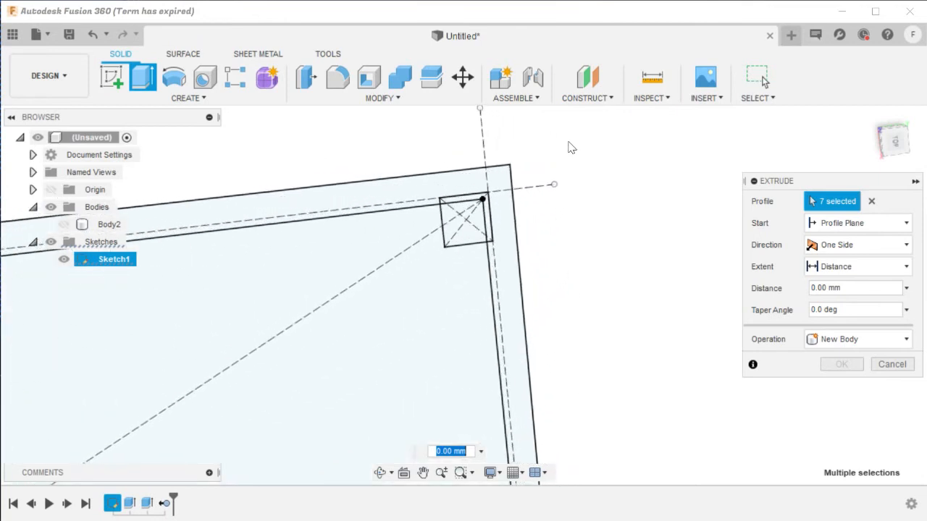
click(382, 208)
click(416, 259)
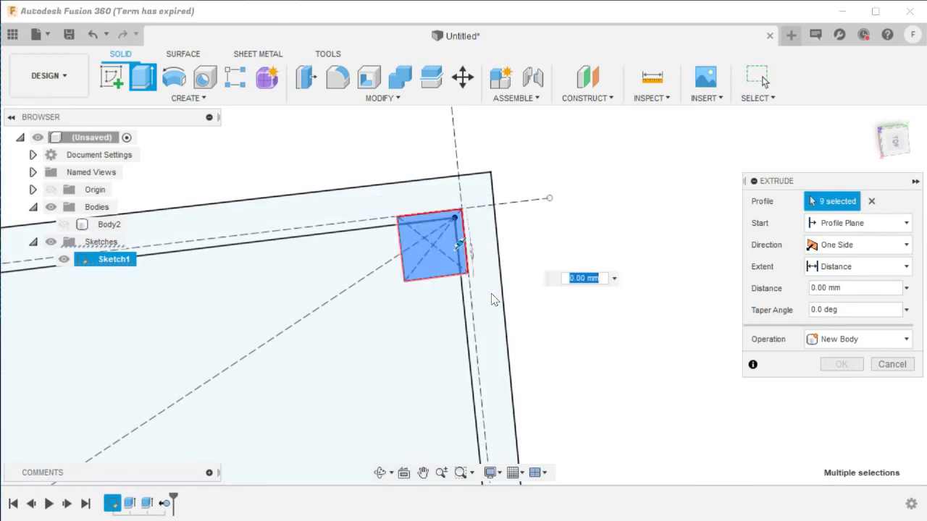
scroll(492, 299, up, 2)
scroll(492, 299, down, 3)
scroll(493, 299, down, 5)
scroll(492, 299, down, 3)
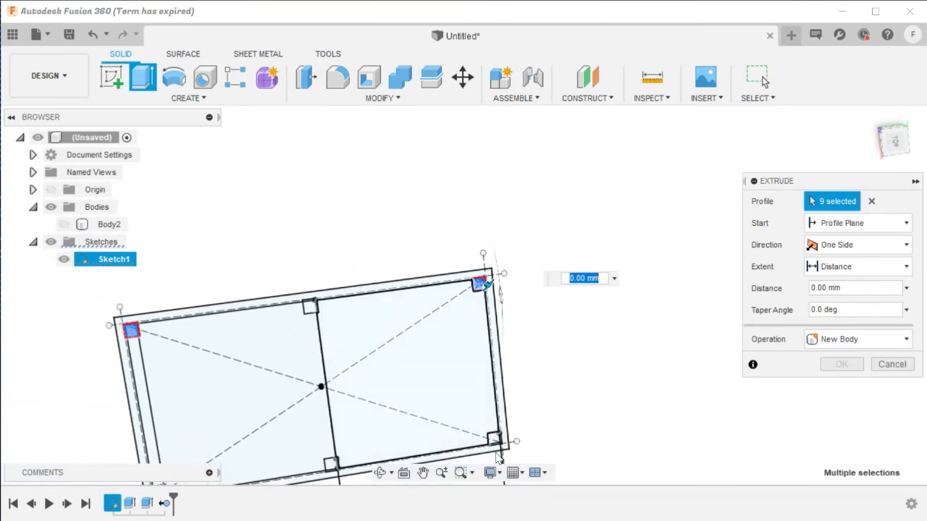
scroll(497, 457, up, 6)
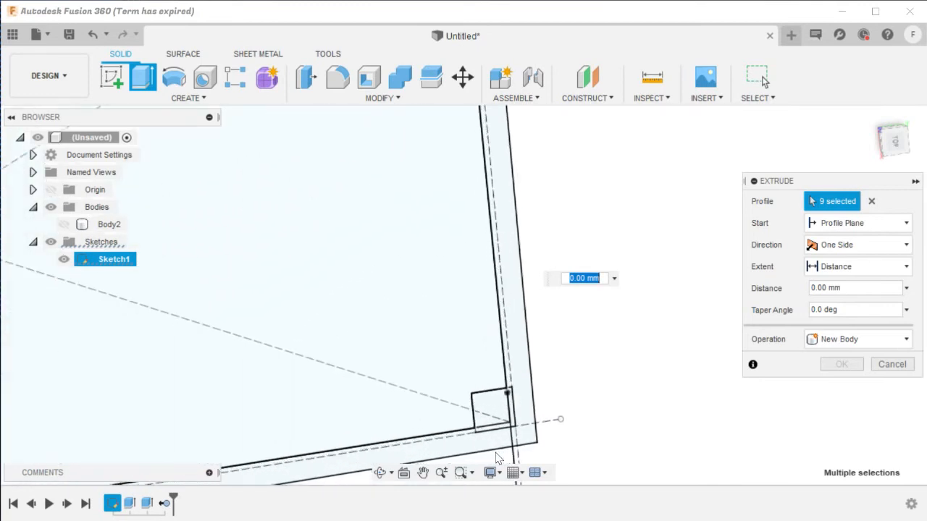
drag(454, 380, 527, 447)
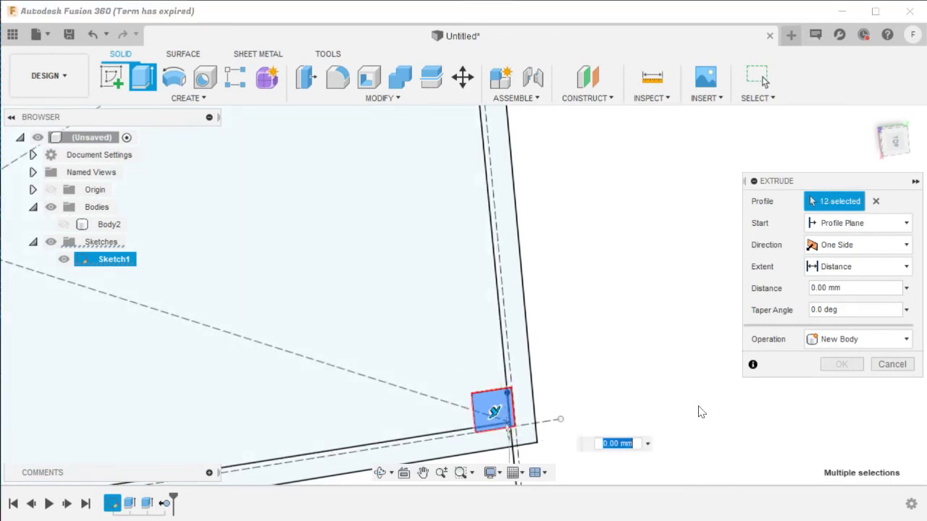
Step: Extrude the four leg profiles as new bodies by the distance length/1.5, and show Body2
text(length)
key(Return)
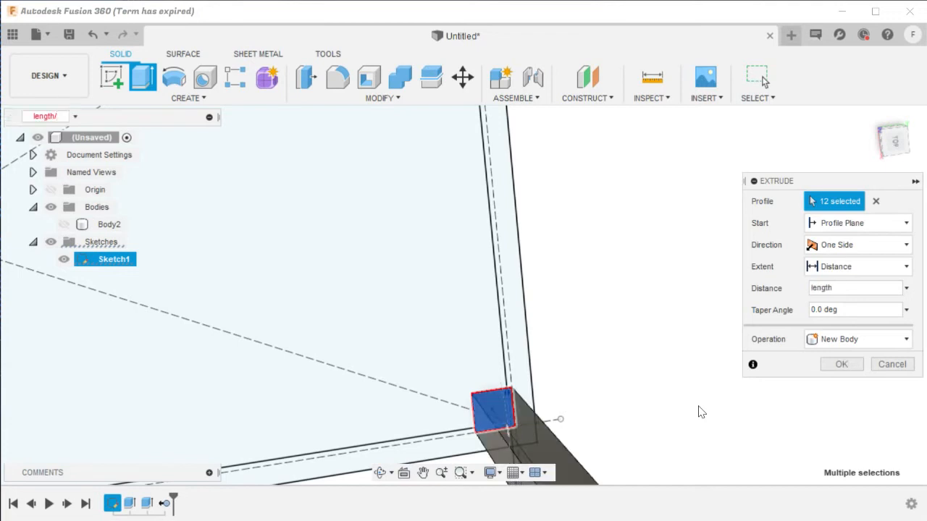
key(Return)
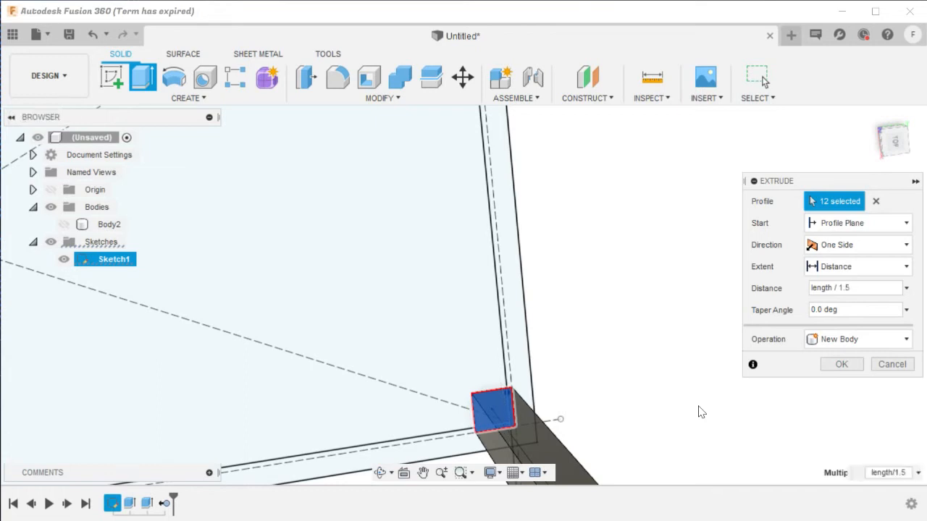
key(Return)
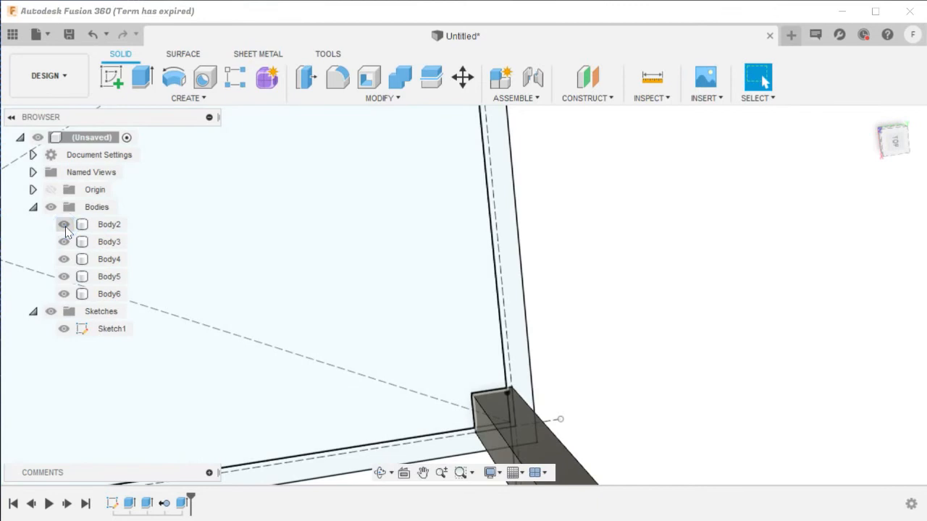
scroll(533, 263, up, 3)
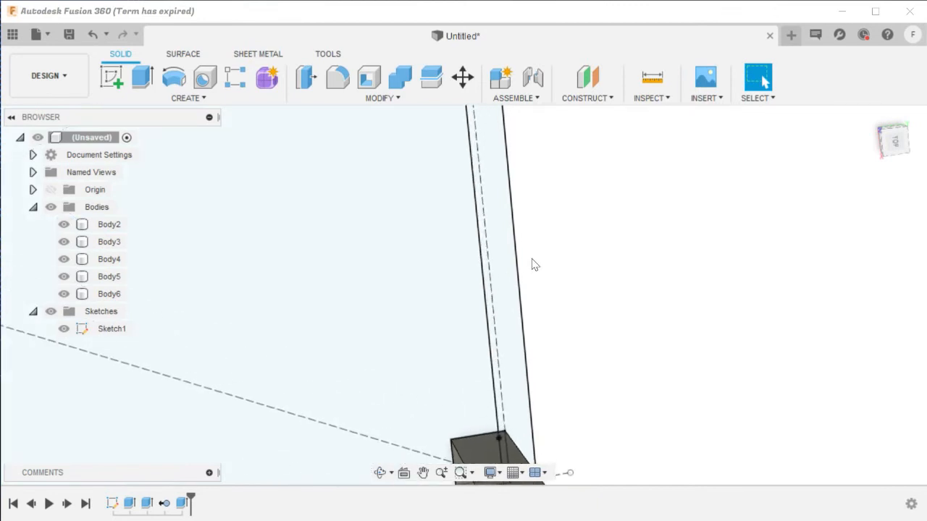
scroll(534, 264, down, 5)
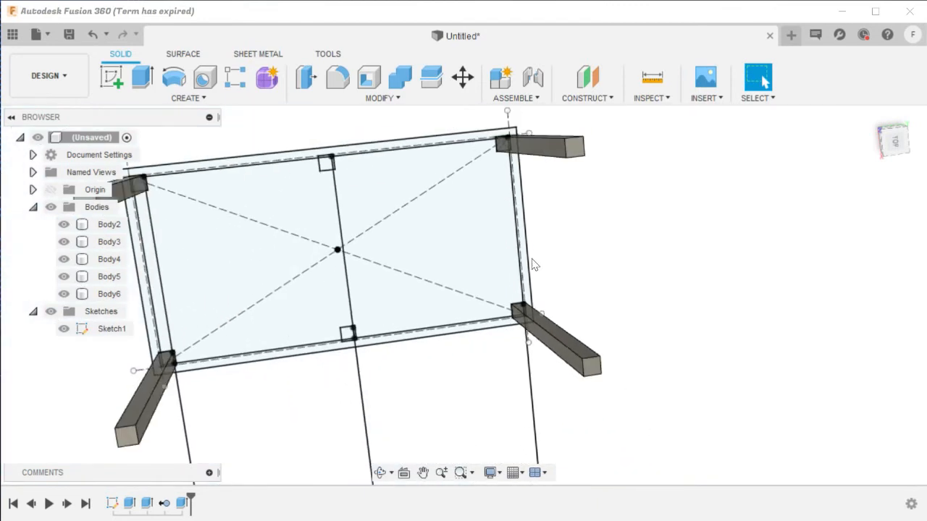
Step: Delete the Body1 removal feature from the design history
click(165, 504)
right_click(165, 504)
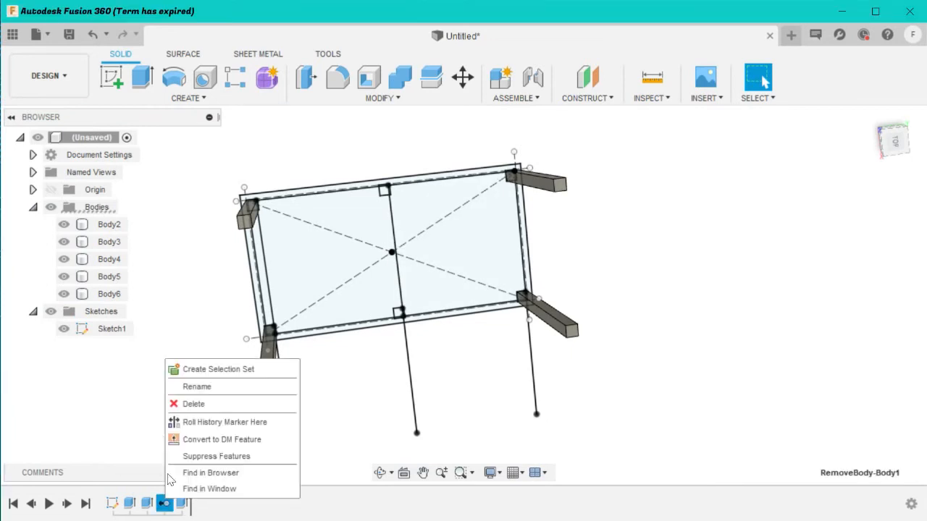
click(201, 403)
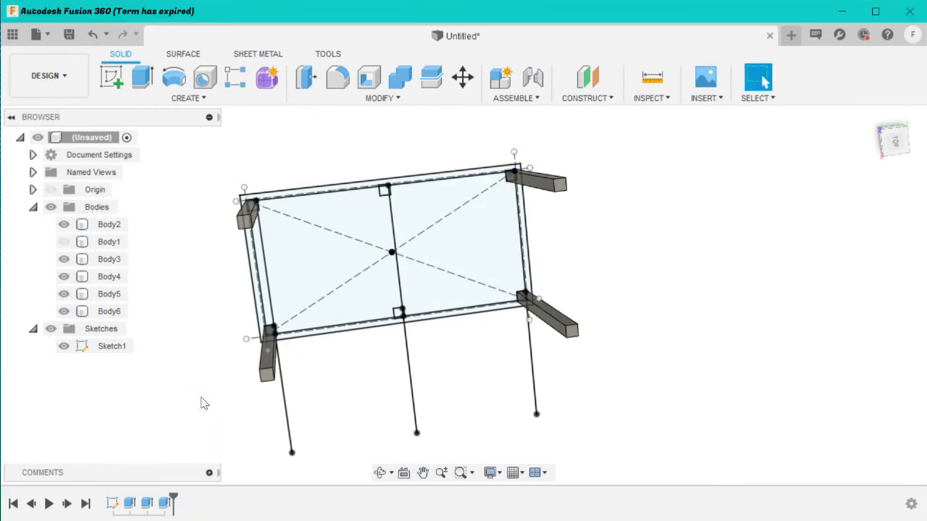
Step: Show the tabletop body, Body1, and hide all sketches
click(66, 243)
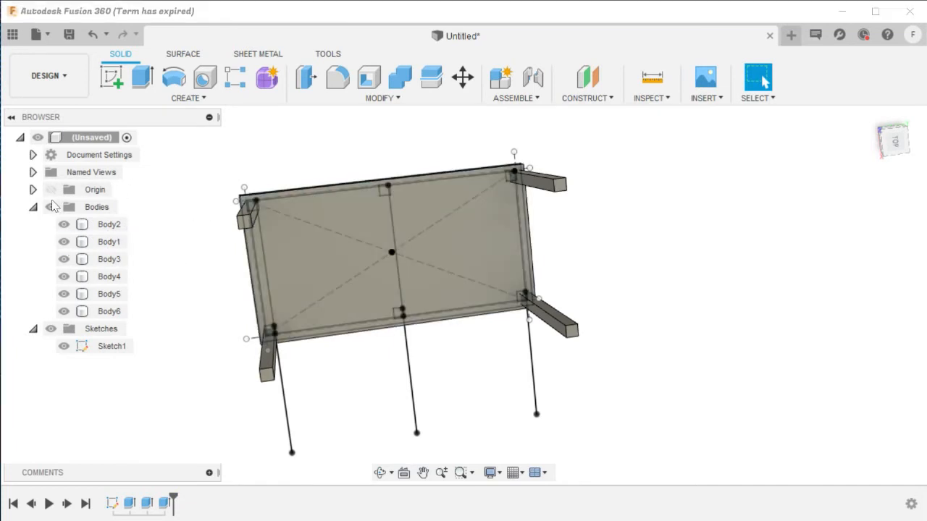
click(50, 329)
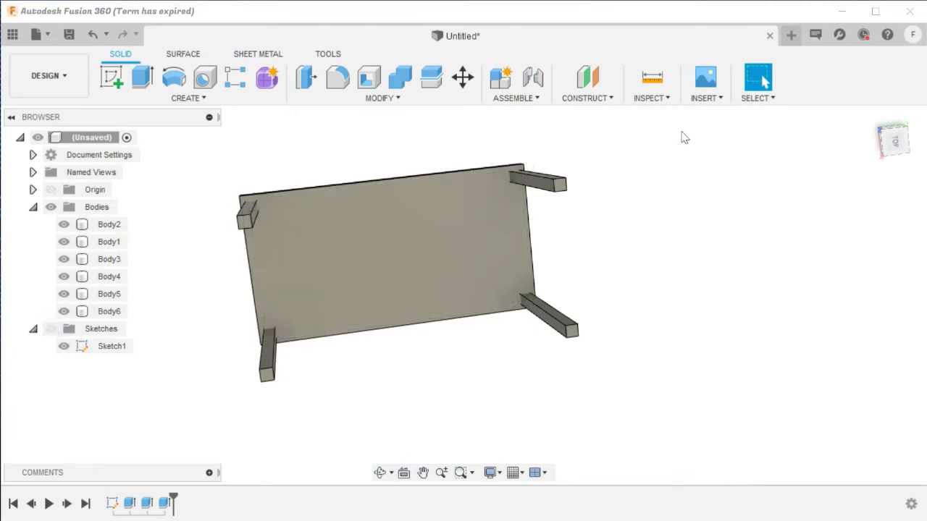
Step: Apply the Mahogany wood appearance to the tabletop's upper face and to its whole body, Body1, keeping the appearance assigned to the face
click(897, 143)
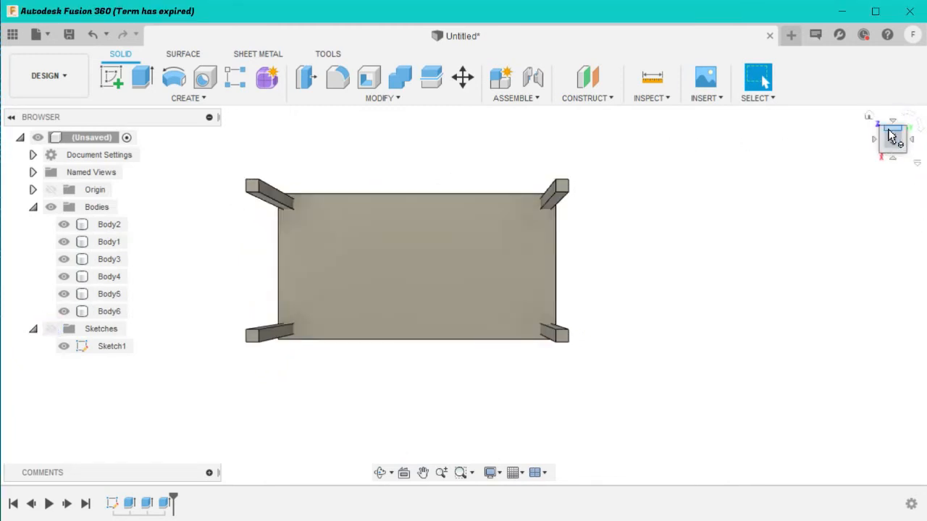
mouse_move(889, 136)
mouse_down()
mouse_move(891, 168)
mouse_move(910, 197)
mouse_move(884, 197)
mouse_up()
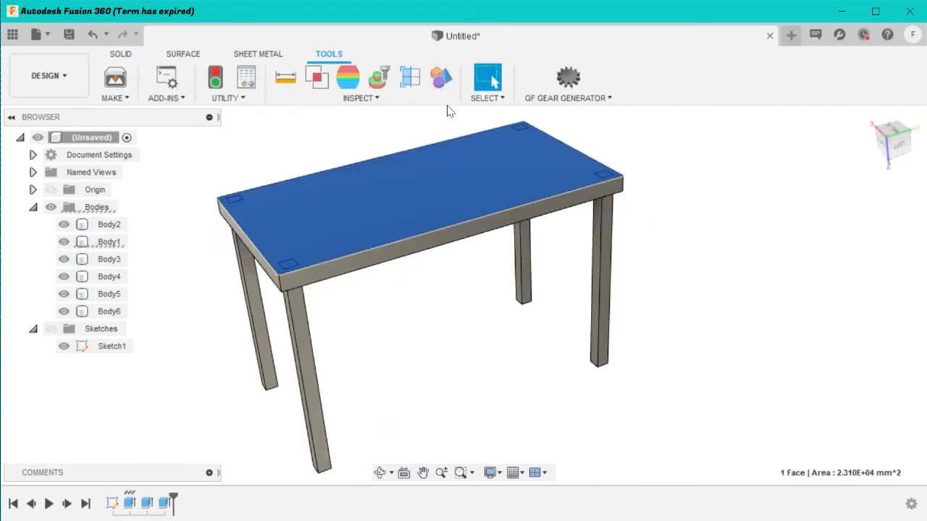
right_click(472, 161)
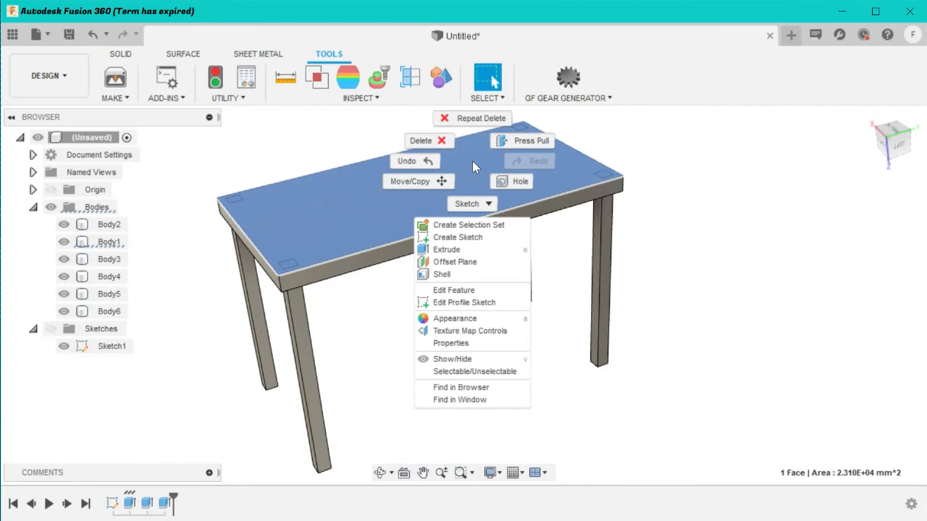
click(462, 319)
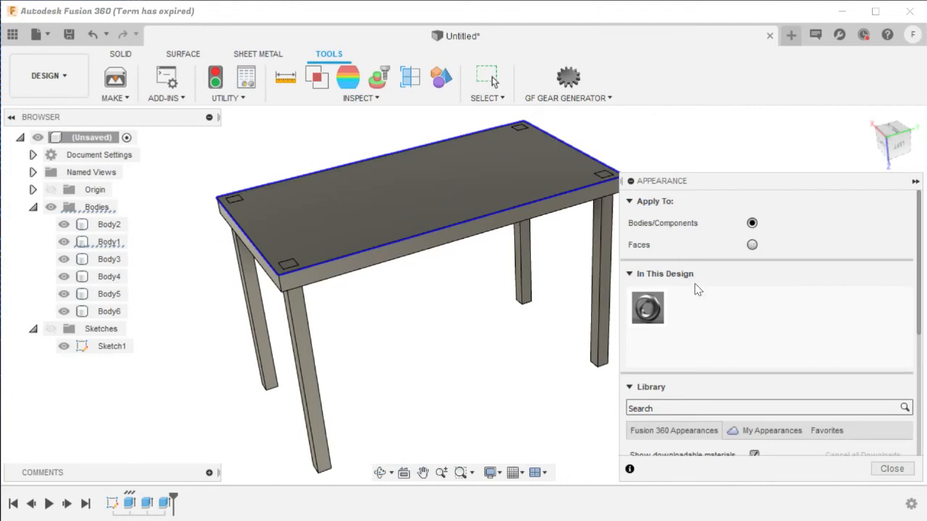
scroll(695, 289, down, 5)
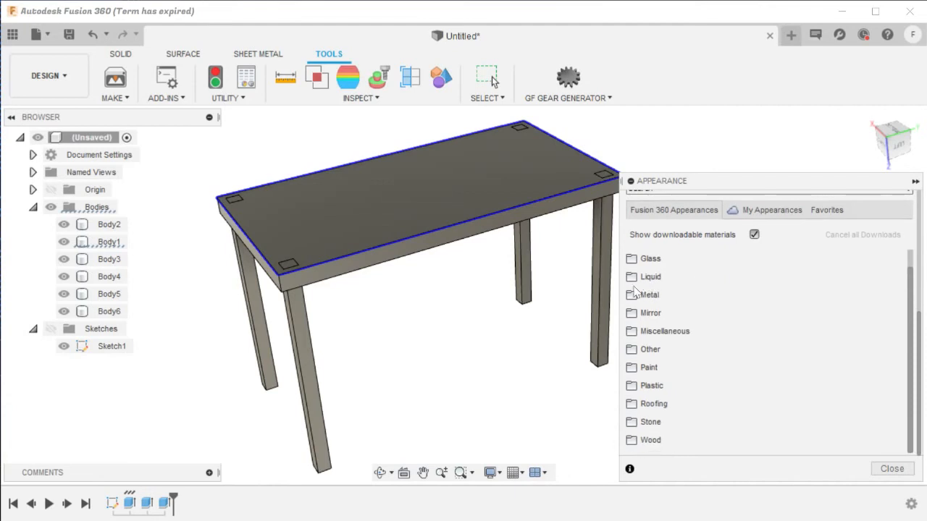
click(631, 440)
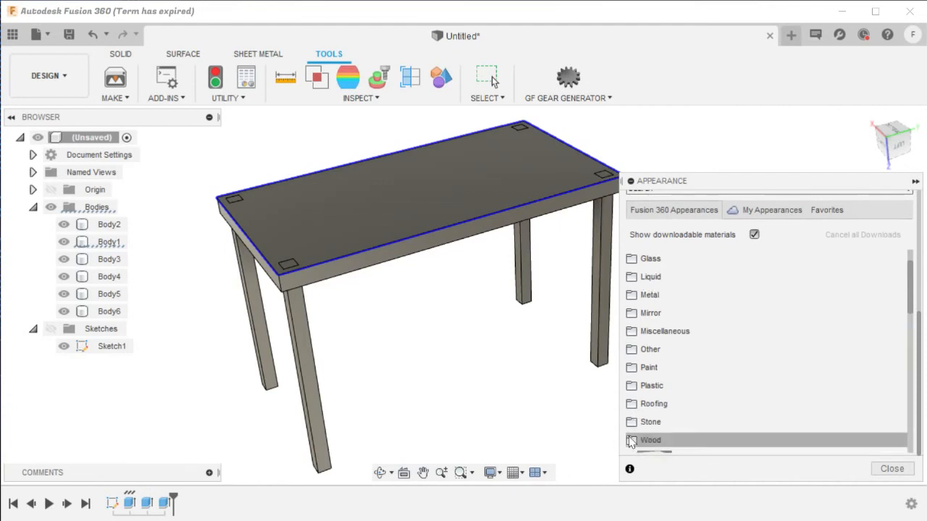
drag(664, 373, 323, 221)
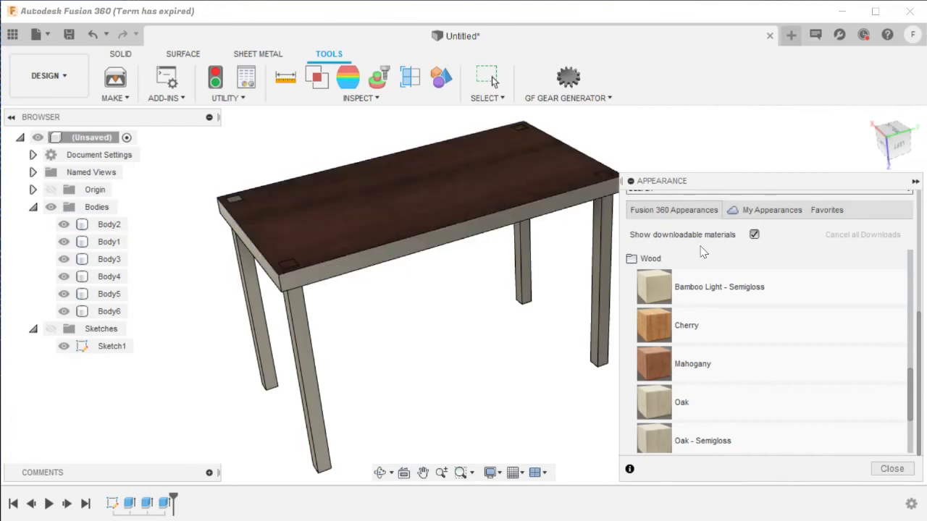
drag(652, 361, 88, 244)
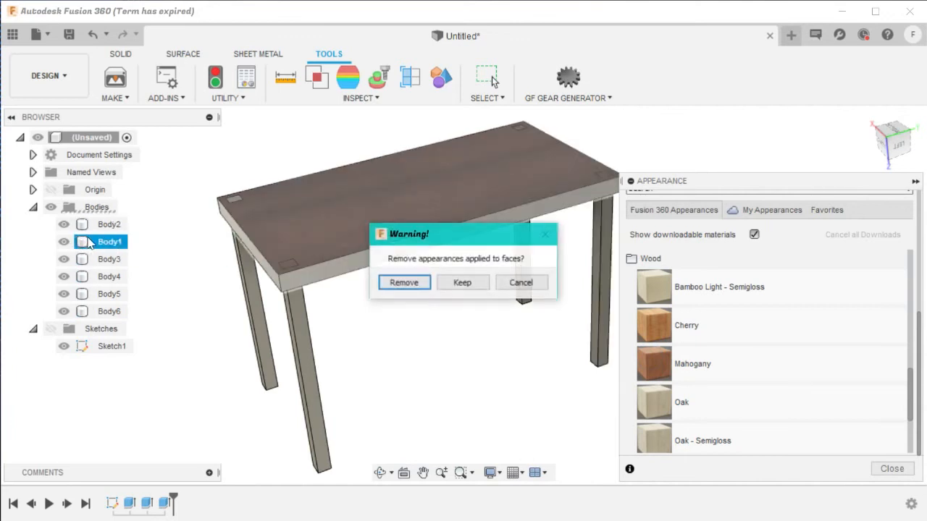
click(460, 283)
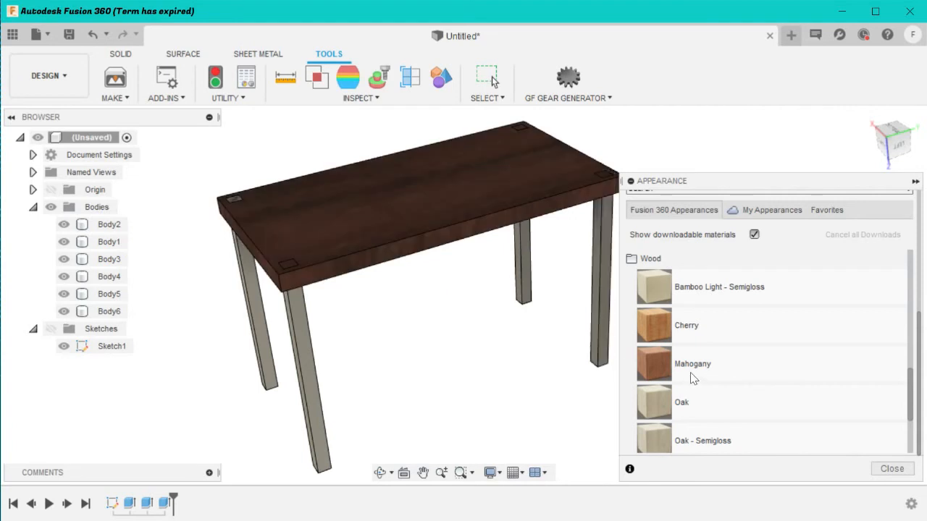
Step: Apply the Cherry wood appearance to all four table legs, including the overlapping Body2, and close the appearance settings
drag(654, 328, 251, 309)
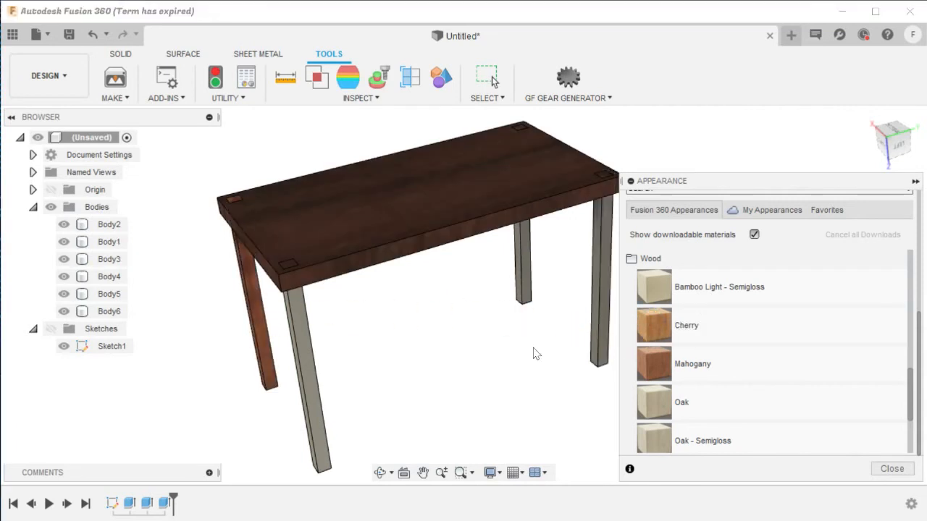
drag(670, 339, 317, 399)
drag(650, 338, 526, 277)
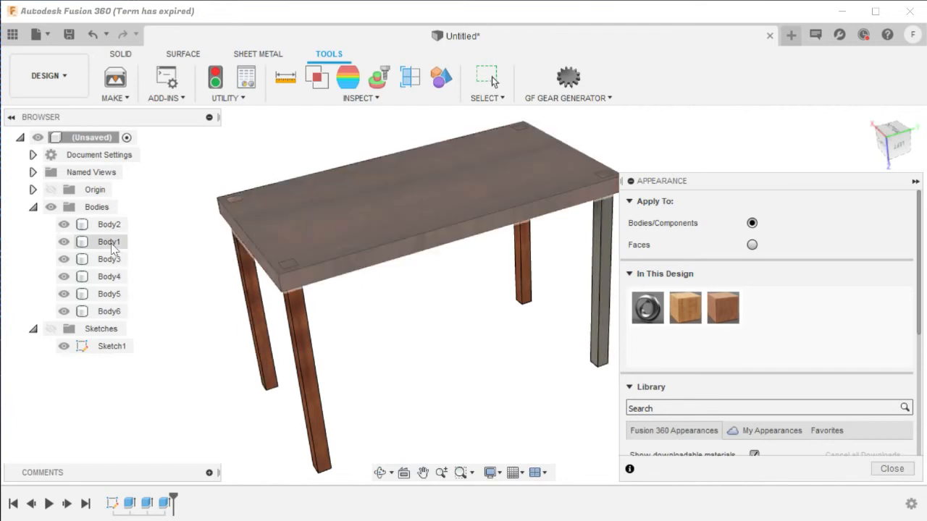
drag(687, 309, 115, 225)
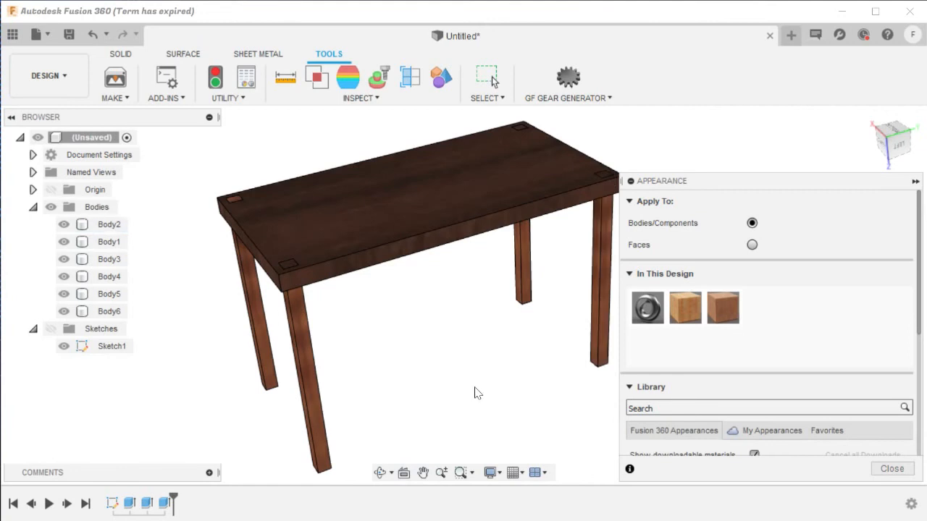
click(490, 79)
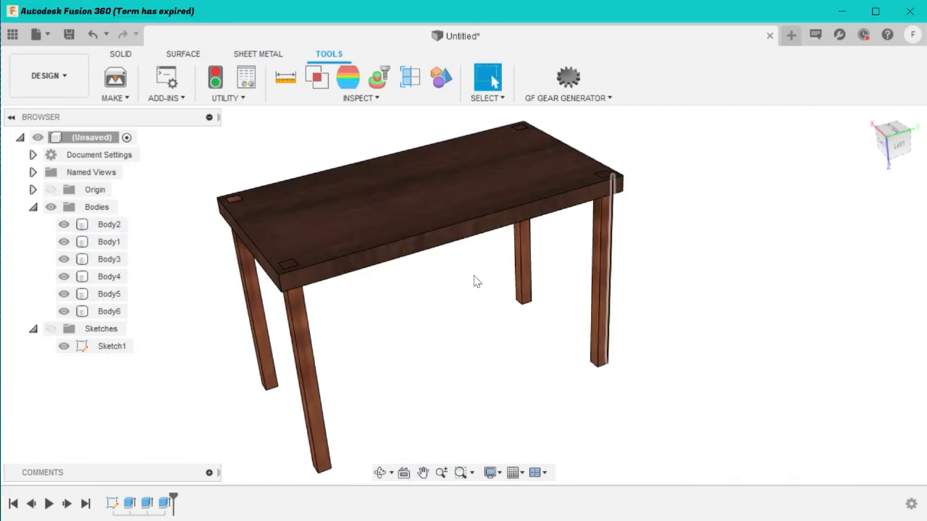
Step: Remove the duplicate leg body, Body2, and show all sketches
right_click(96, 224)
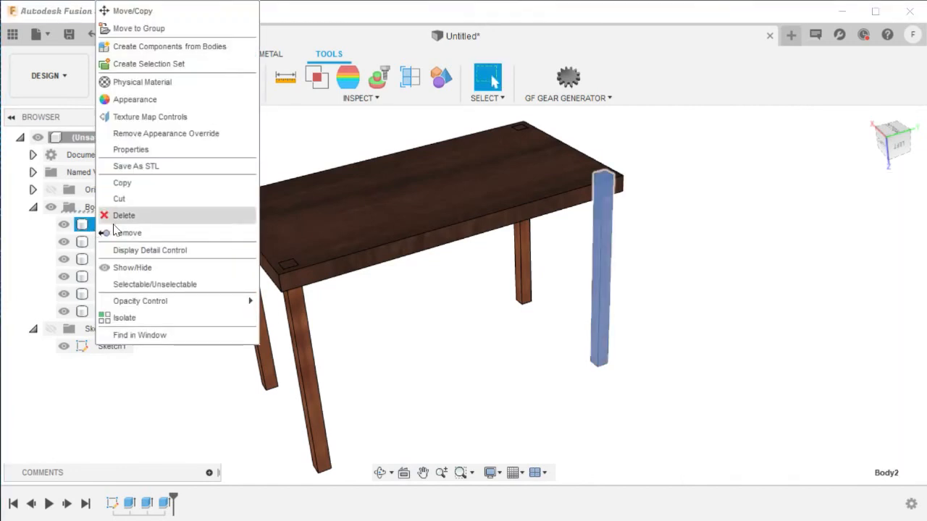
click(124, 234)
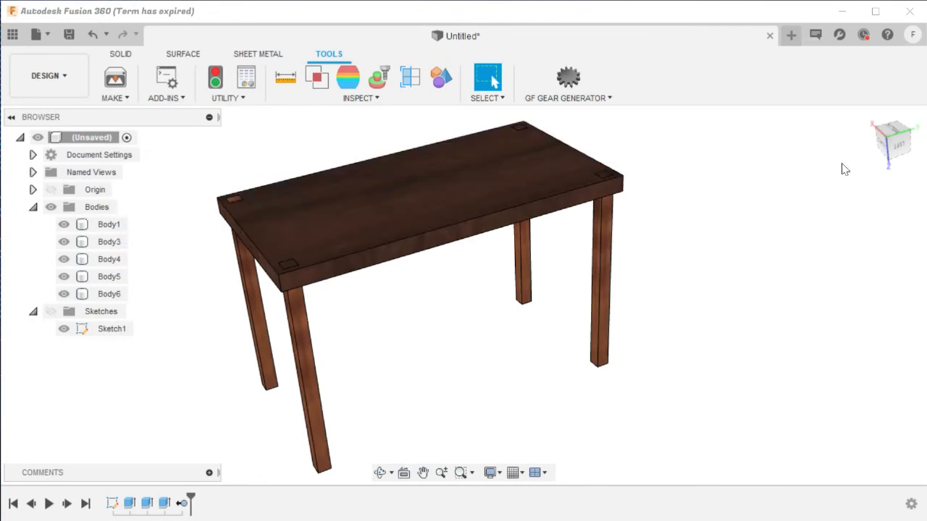
mouse_move(889, 151)
mouse_down()
mouse_move(897, 119)
mouse_move(873, 134)
mouse_move(879, 159)
mouse_move(897, 145)
mouse_move(887, 129)
mouse_move(889, 160)
mouse_move(898, 148)
mouse_move(877, 136)
mouse_move(892, 144)
mouse_move(889, 125)
mouse_move(898, 136)
mouse_move(881, 142)
mouse_move(892, 132)
mouse_move(895, 140)
mouse_move(891, 125)
mouse_move(892, 135)
mouse_up()
scroll(473, 315, up, 3)
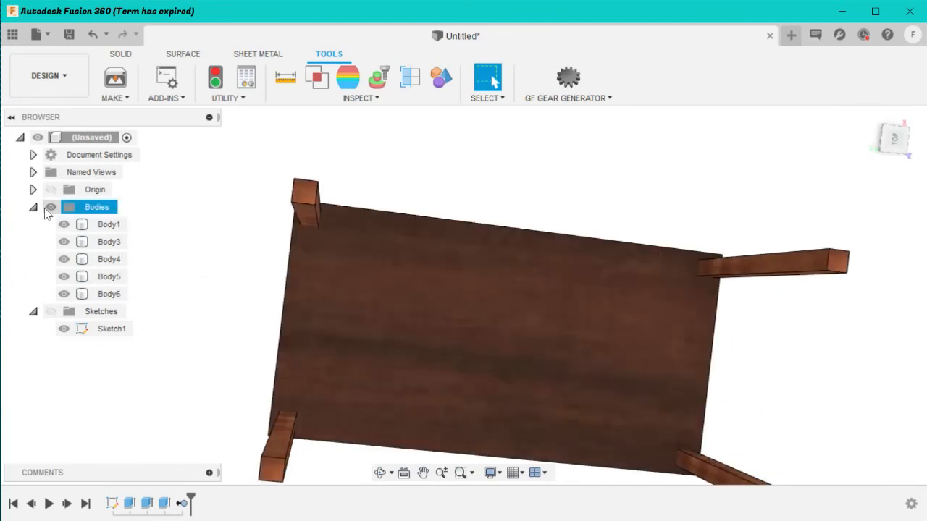
click(51, 311)
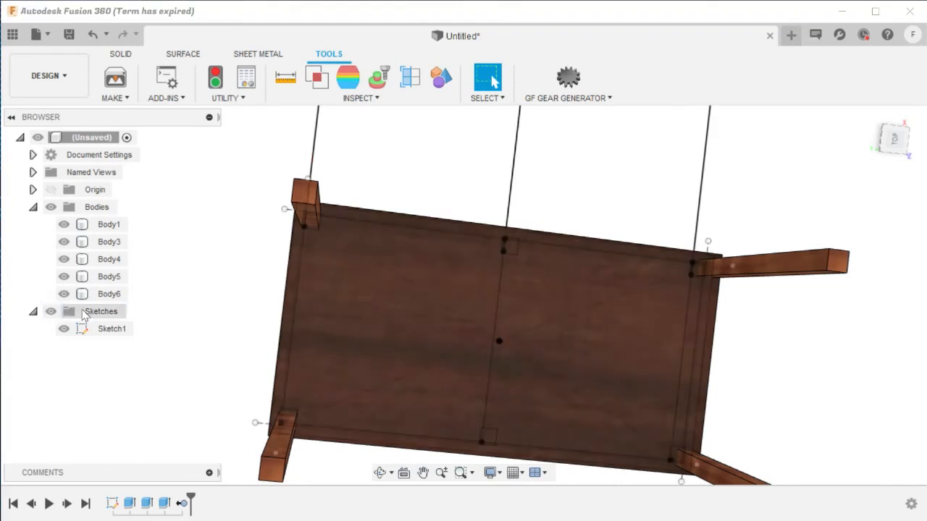
Step: In Sketch1, offset the inner rectangle joining the leg squares inward by -d12, and finish the sketch
scroll(483, 210, up, 5)
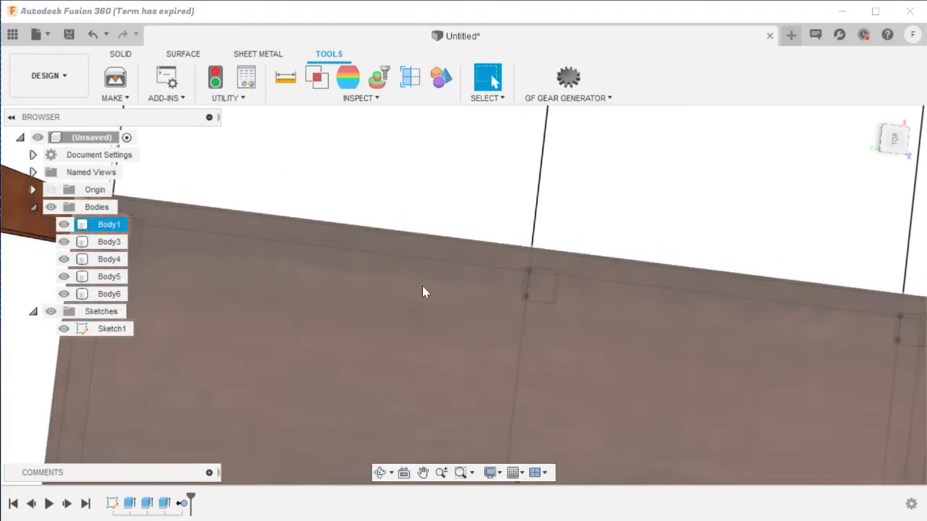
scroll(376, 286, down, 4)
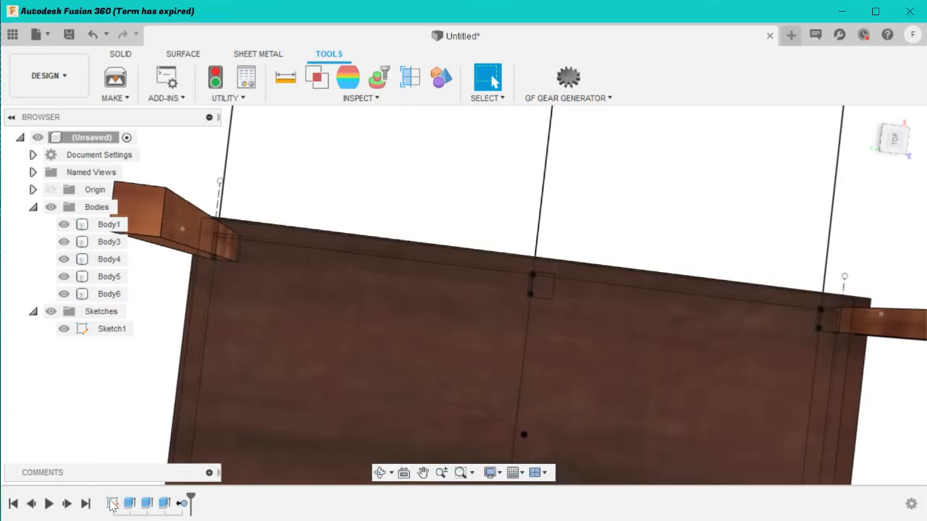
right_click(112, 503)
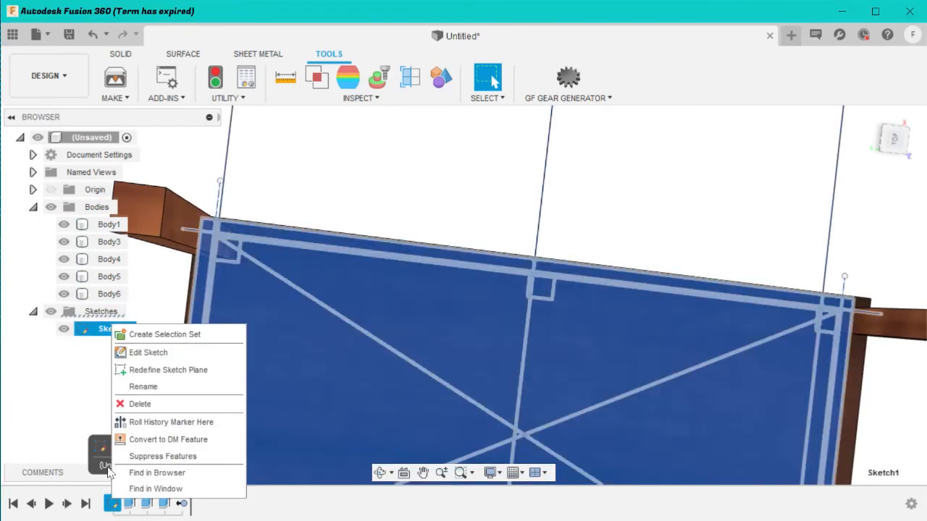
click(148, 352)
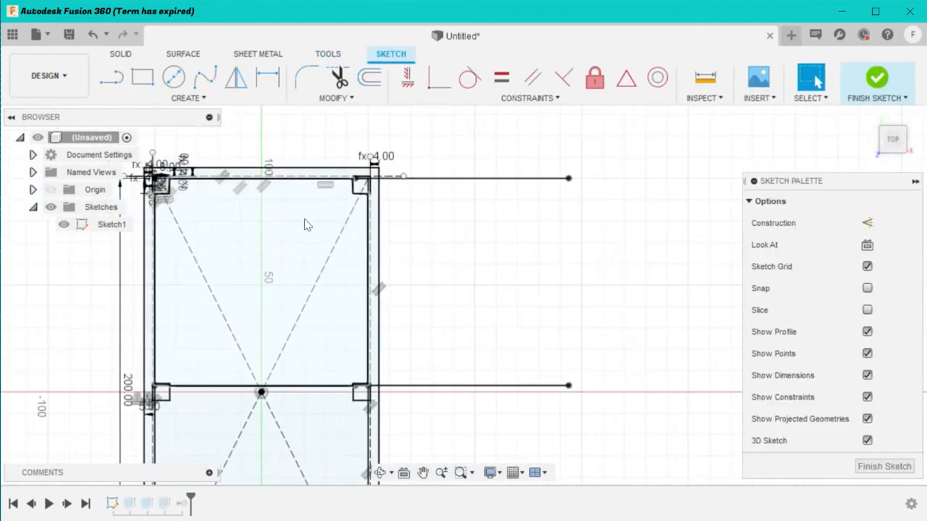
click(369, 78)
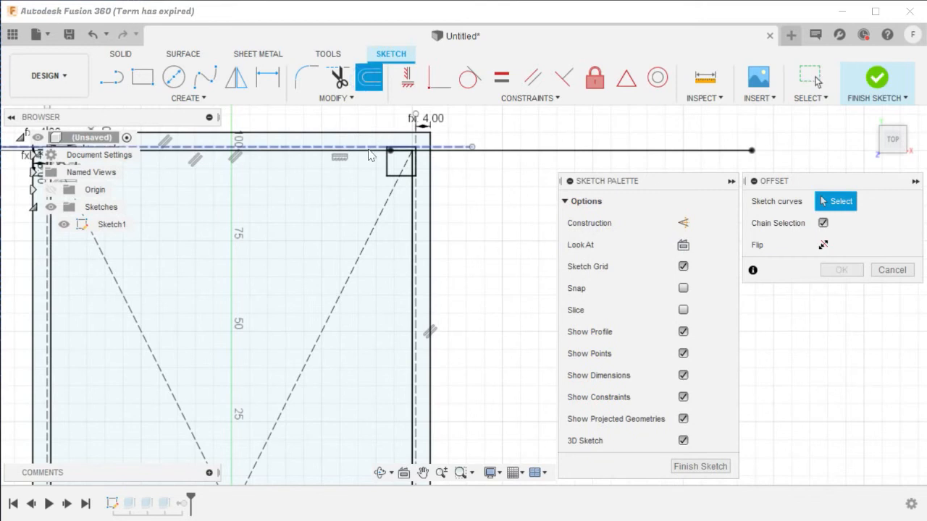
click(365, 150)
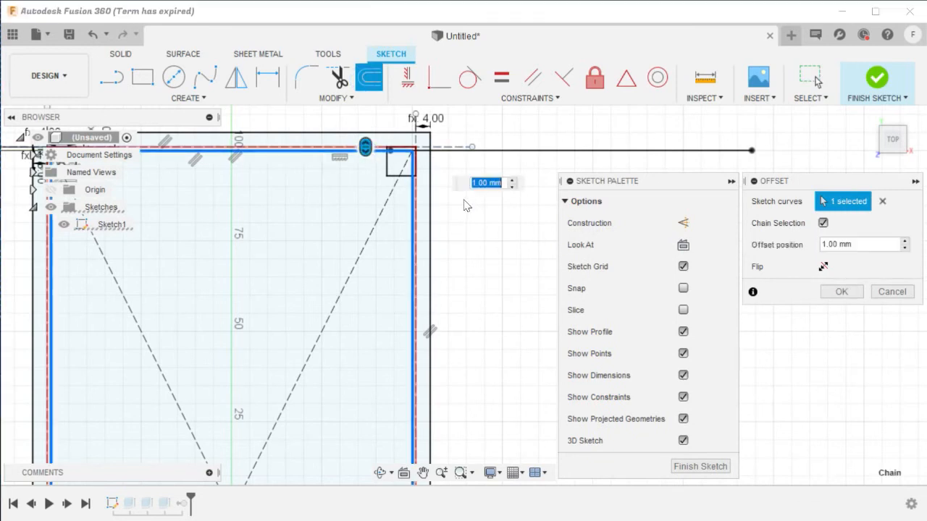
text(-3)
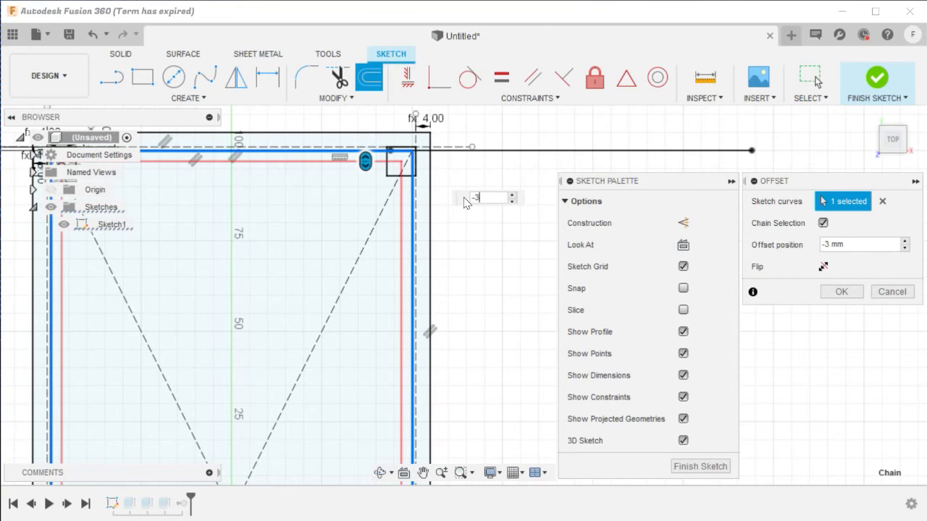
double_click(474, 197)
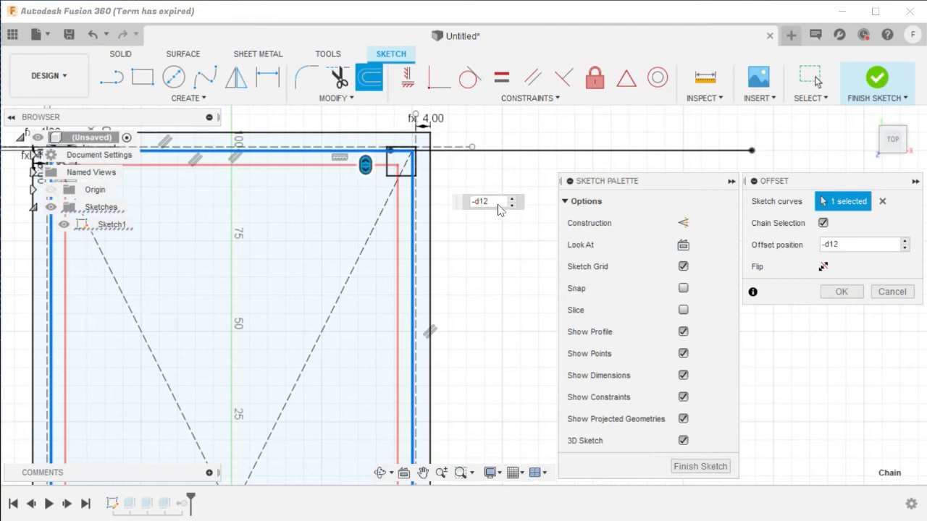
key(Return)
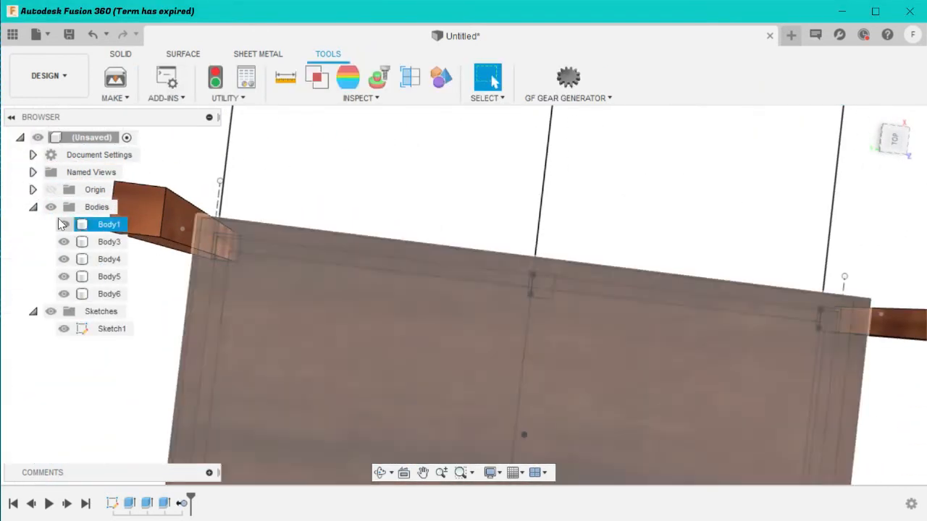
Step: Hide all bodies and start a new-body extrusion using the apron strips and corner regions around one half of the table frame
click(51, 207)
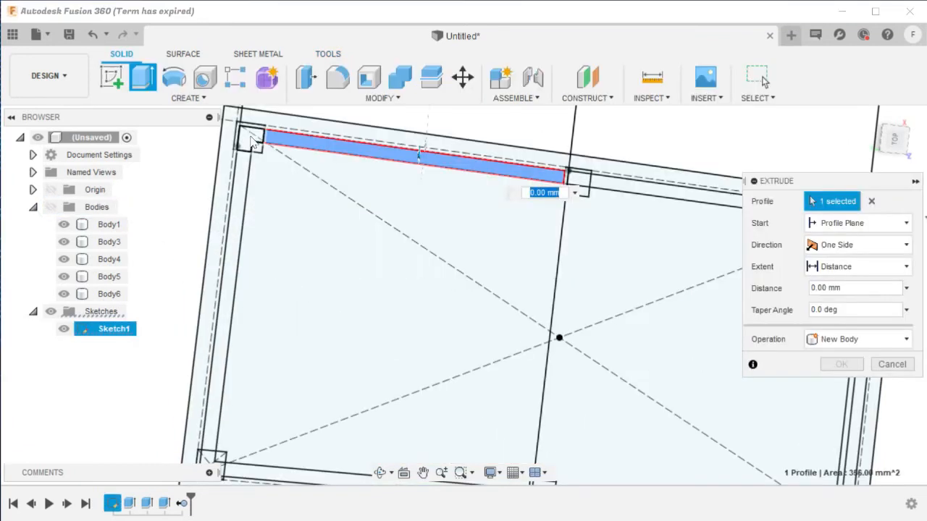
click(247, 134)
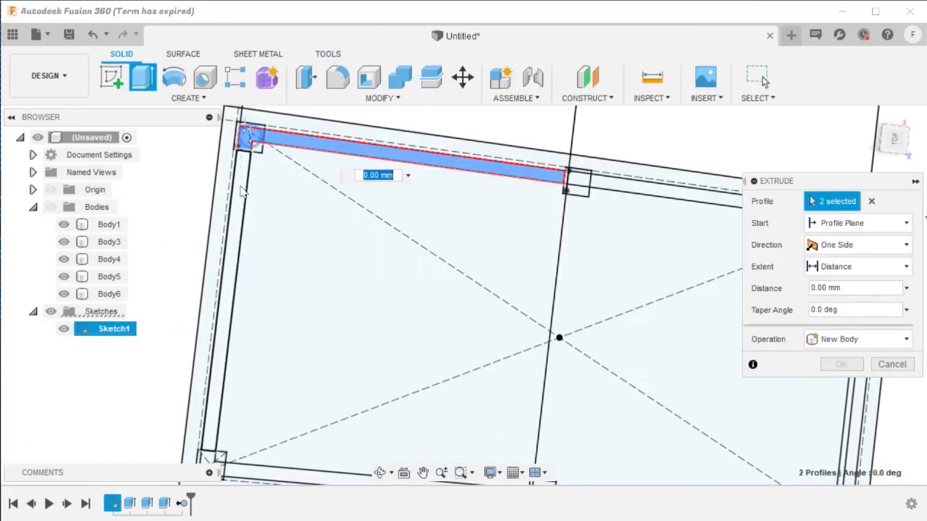
click(241, 189)
scroll(269, 234, down, 3)
scroll(269, 369, up, 5)
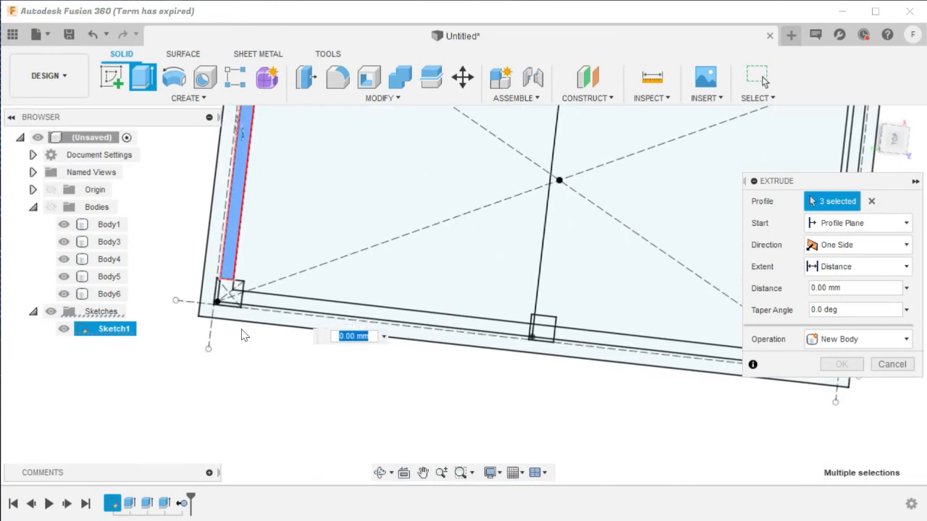
click(230, 290)
click(362, 305)
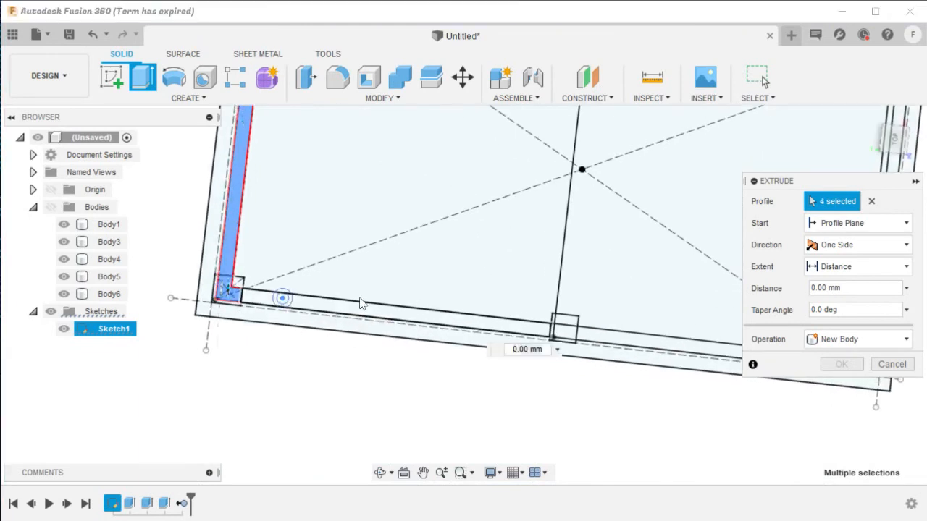
Step: Add the middle square's frame regions and the rest of the strip along the same long side to the extrusion profiles
scroll(422, 302, down, 3)
scroll(422, 303, down, 3)
scroll(453, 151, up, 3)
scroll(460, 142, down, 5)
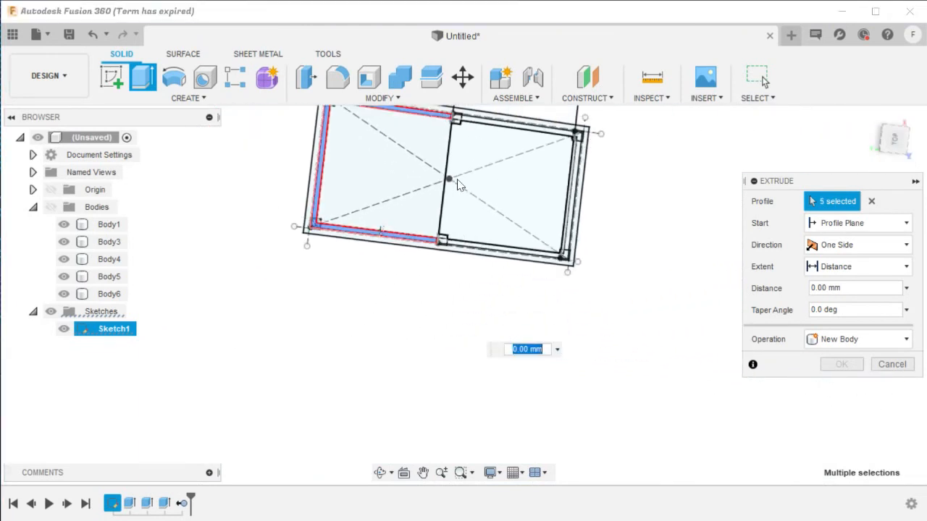
scroll(463, 137, up, 5)
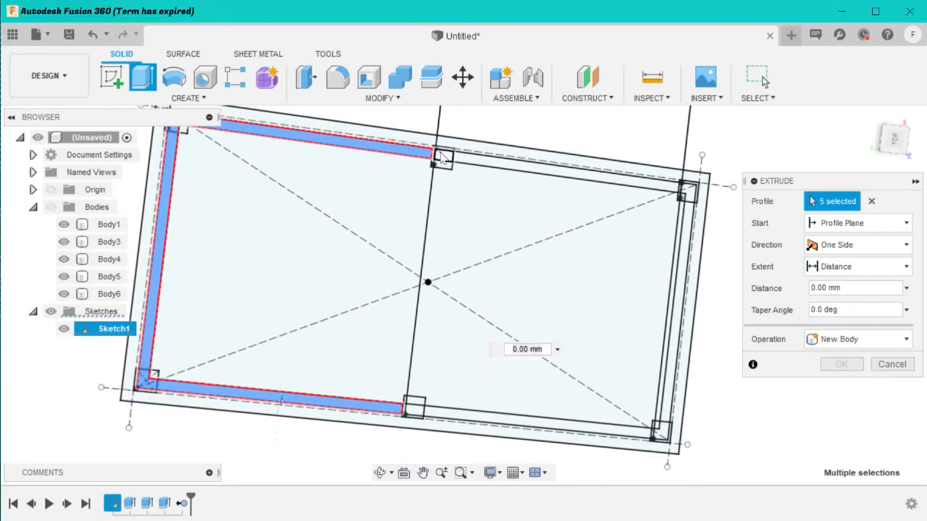
click(444, 158)
scroll(444, 158, up, 2)
scroll(444, 158, up, 2)
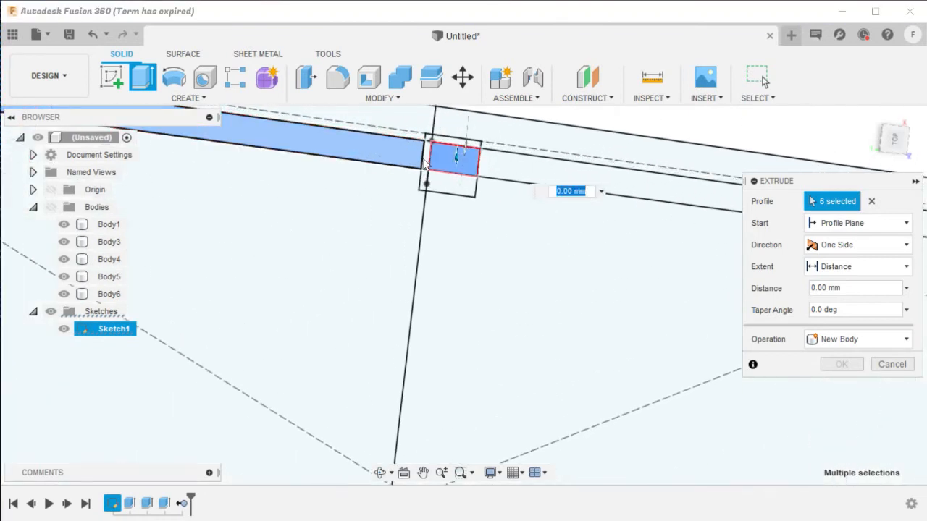
click(426, 162)
click(507, 167)
Step: Add the frame regions of the next corner square and the adjoining short-side strip to the extrusion profiles
scroll(507, 168, down, 3)
scroll(506, 167, down, 3)
scroll(659, 188, up, 6)
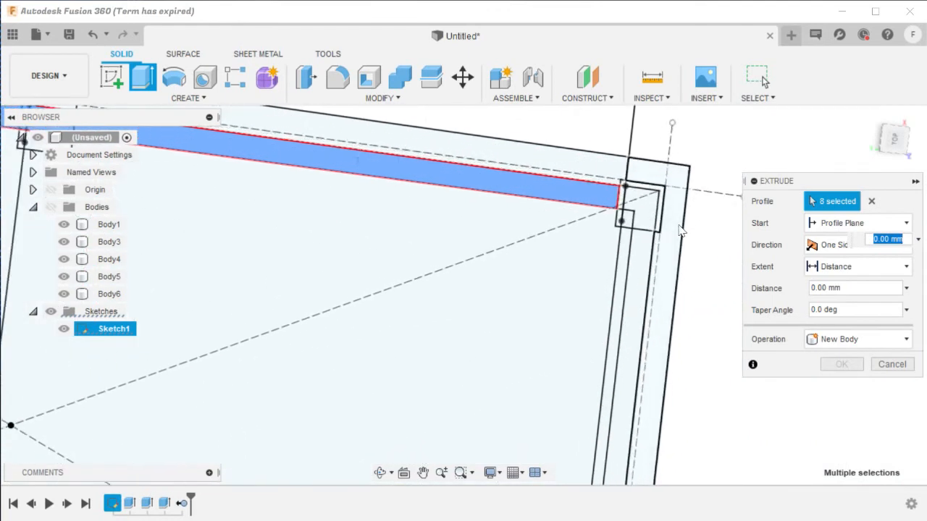
click(623, 194)
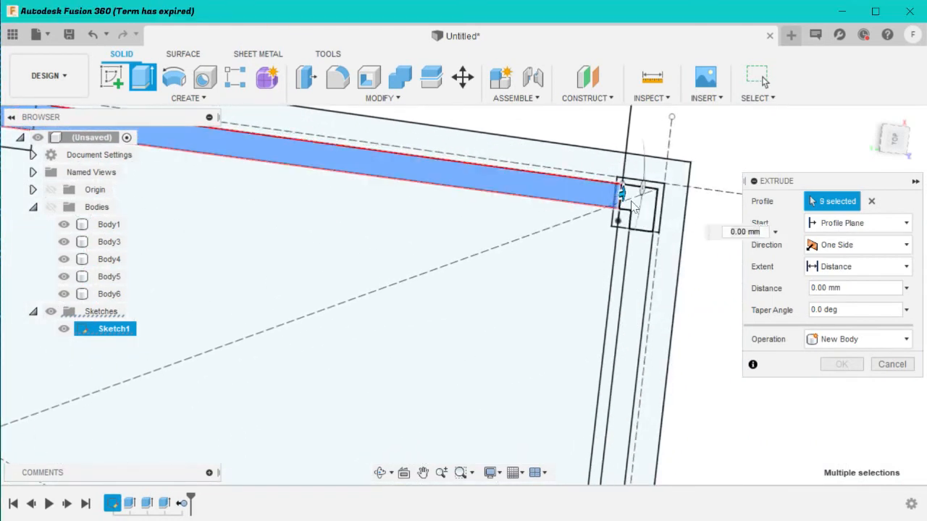
click(635, 208)
click(637, 258)
Step: Complete the frame's extrusion profiles with the last corner's regions, the remaining long-side strip and that side's middle square regions
scroll(632, 270, down, 5)
scroll(600, 425, up, 6)
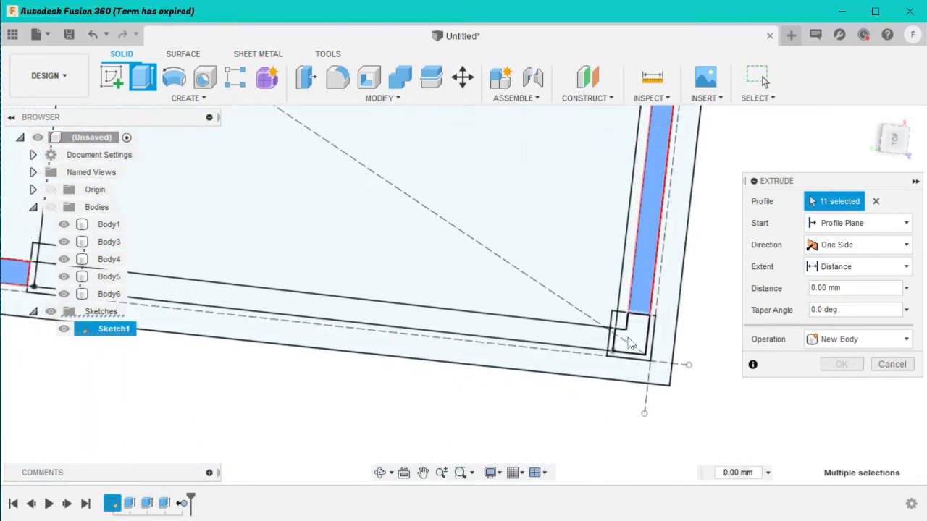
click(628, 338)
click(612, 340)
click(598, 341)
scroll(520, 329, down, 1)
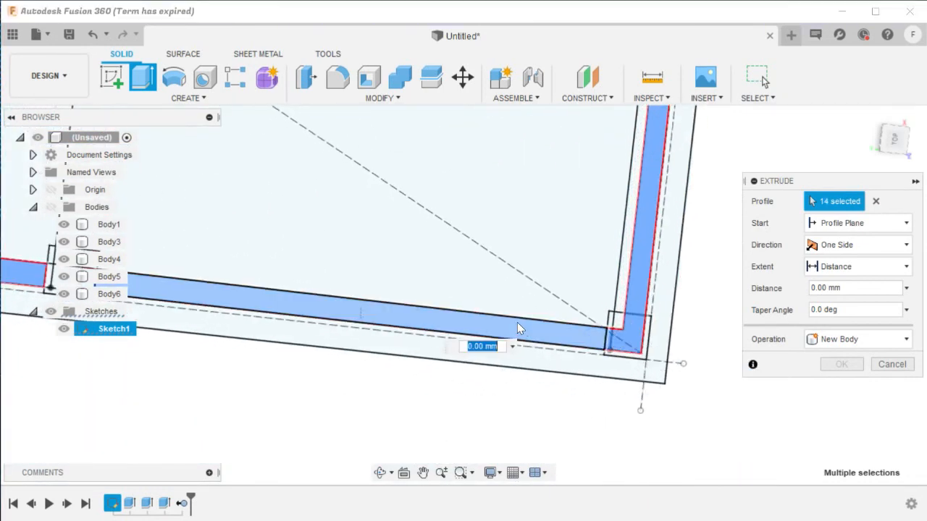
scroll(517, 328, down, 2)
scroll(253, 297, up, 5)
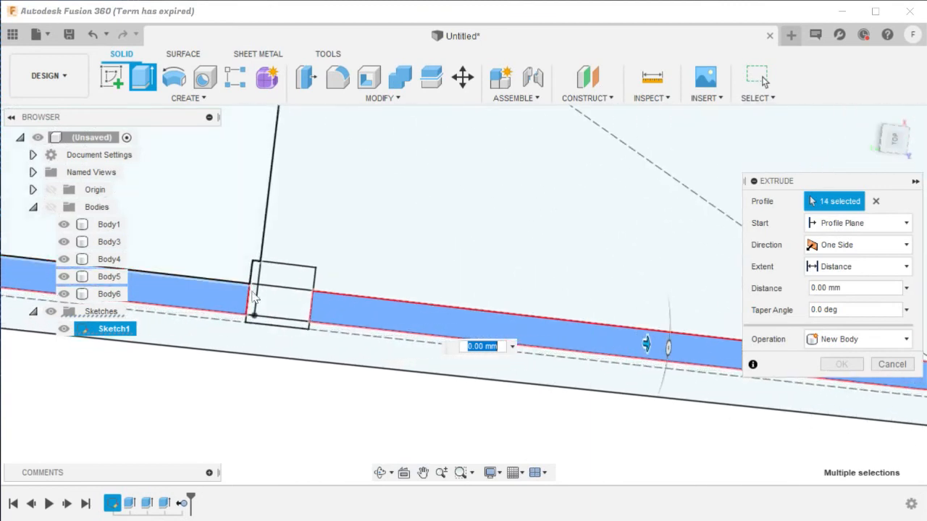
click(253, 293)
click(266, 297)
Step: Show all bodies again while keeping the frame extrusion open
scroll(386, 300, down, 1)
scroll(386, 300, down, 6)
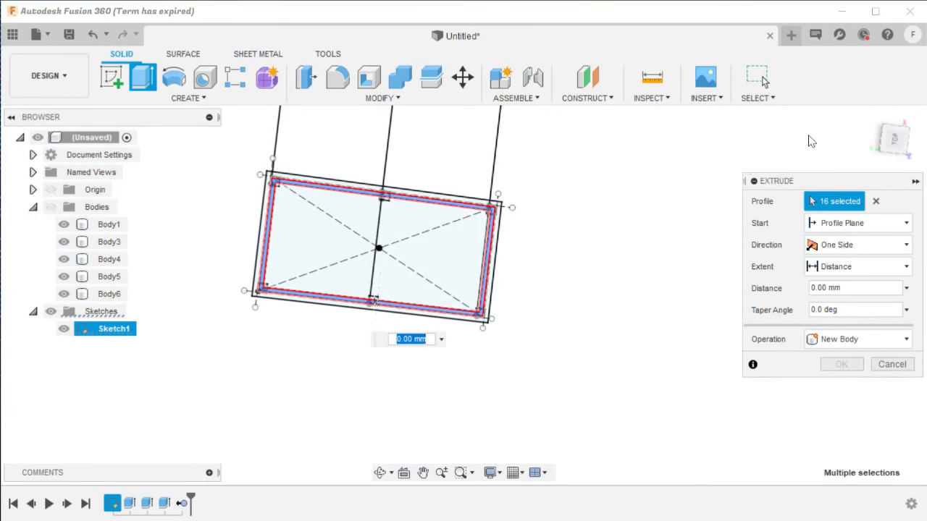
drag(889, 138, 899, 143)
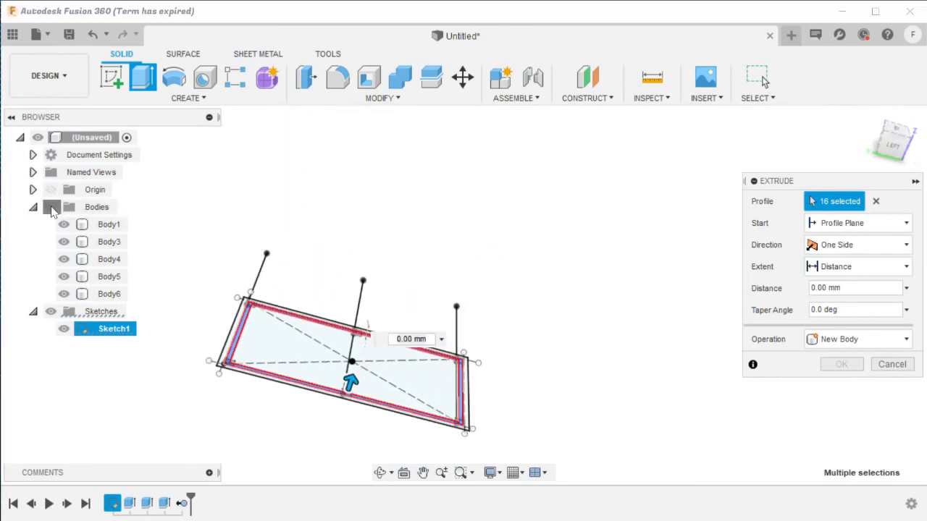
click(51, 208)
scroll(253, 240, up, 2)
scroll(347, 272, down, 3)
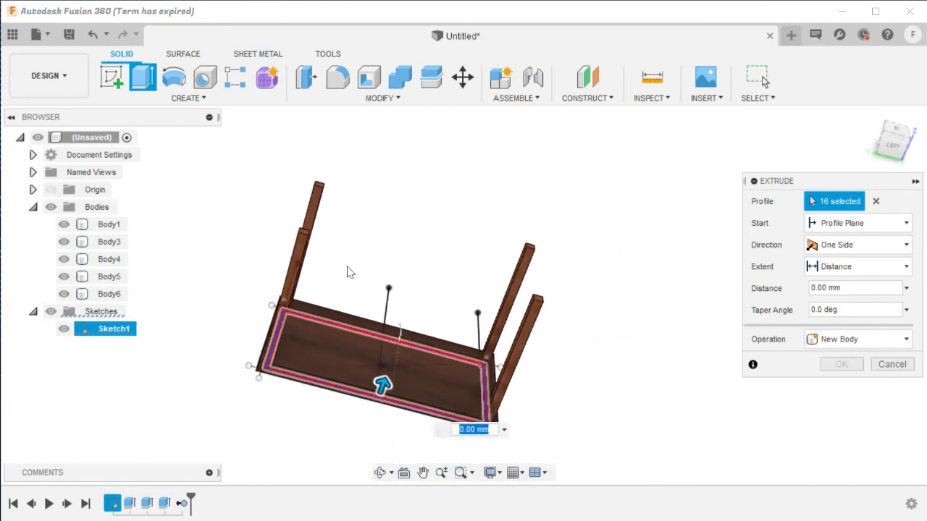
scroll(347, 272, up, 2)
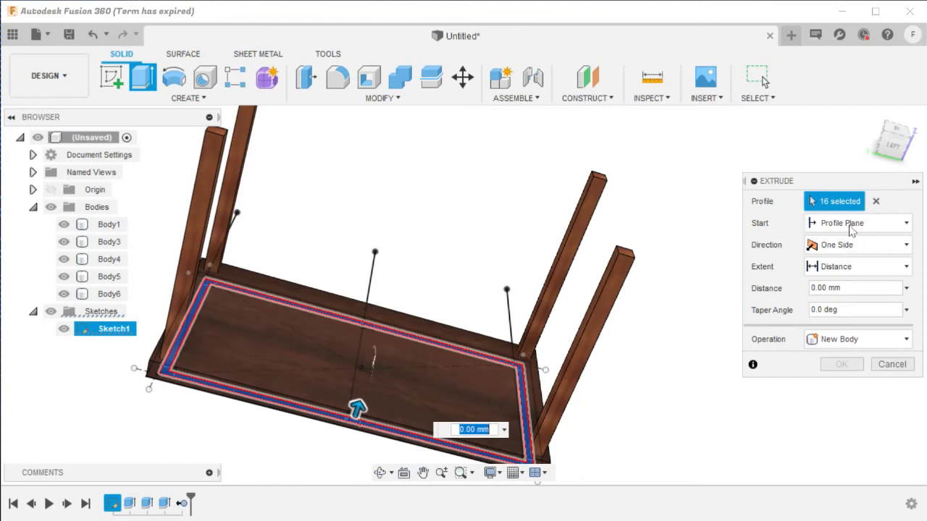
Step: Start the frame extrusion from an offset plane with an offset of length/3
click(855, 229)
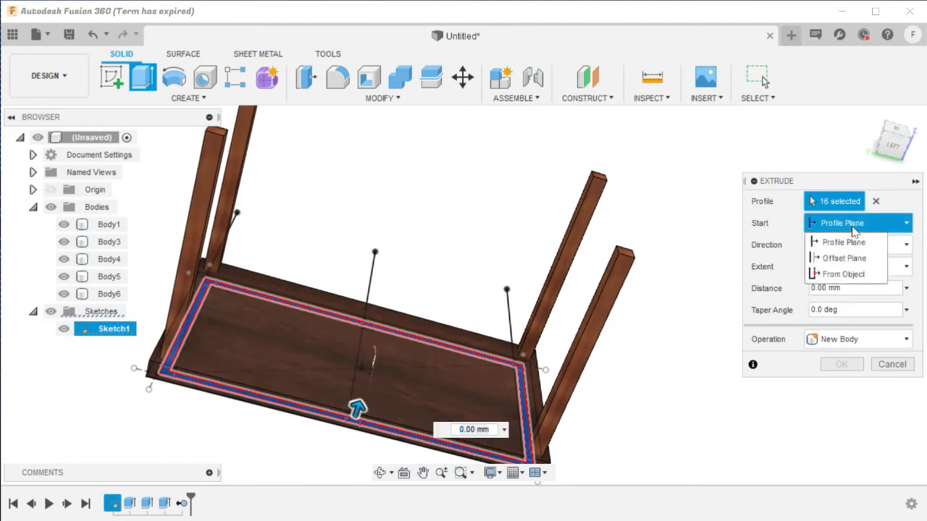
click(838, 259)
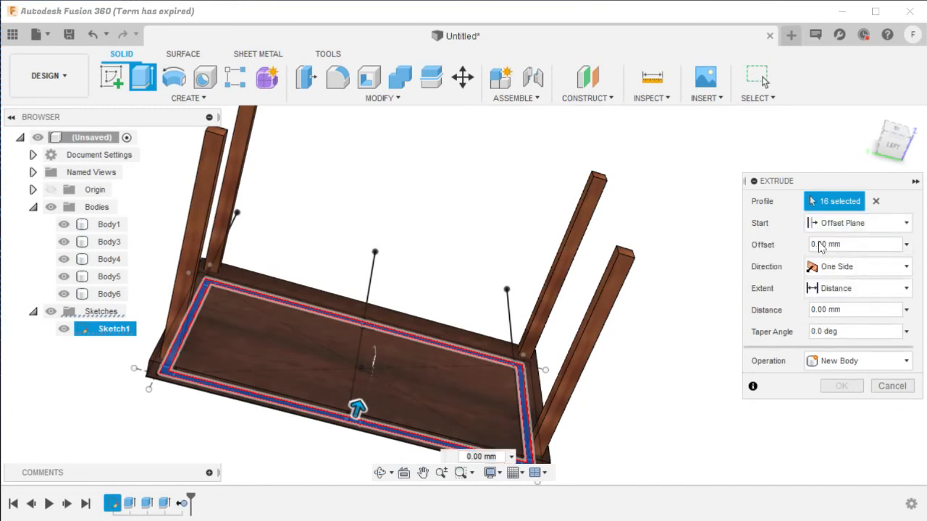
mouse_move(830, 244)
mouse_down()
mouse_move(813, 248)
mouse_move(850, 249)
mouse_move(814, 248)
mouse_up()
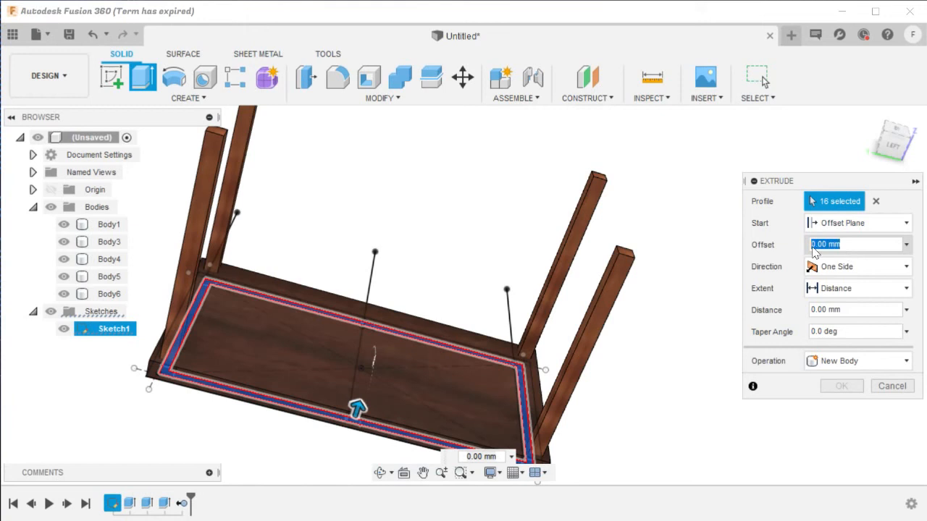
key(BackSpace)
text(length/)
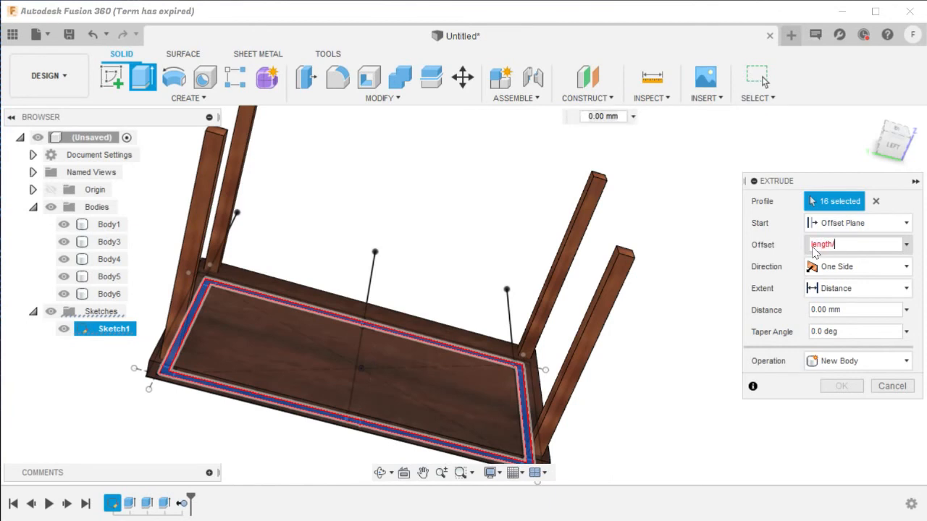
text(2)
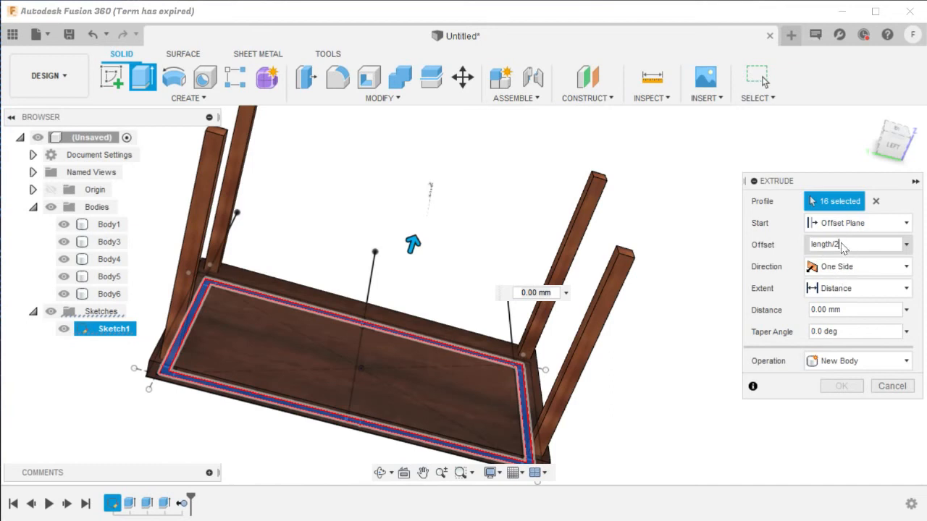
key(BackSpace)
text(4)
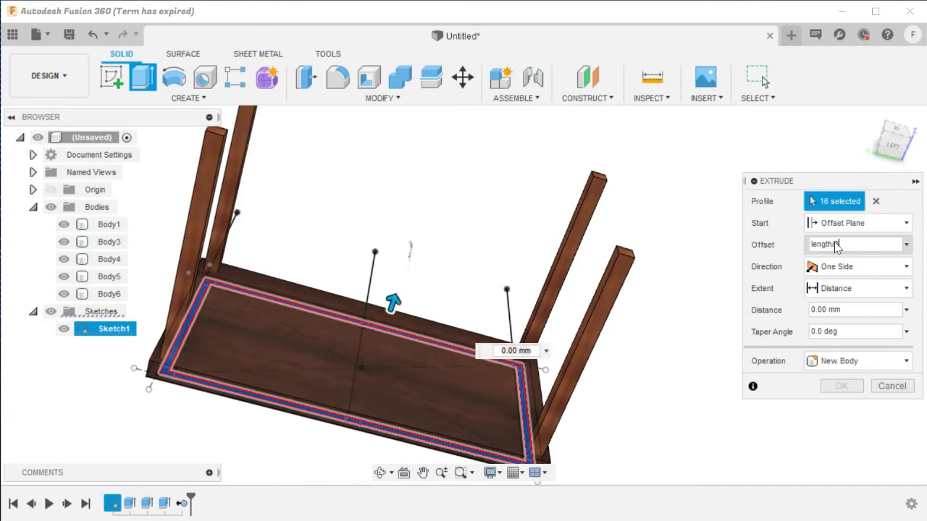
mouse_move(894, 137)
mouse_down()
mouse_move(898, 102)
mouse_move(889, 139)
mouse_up()
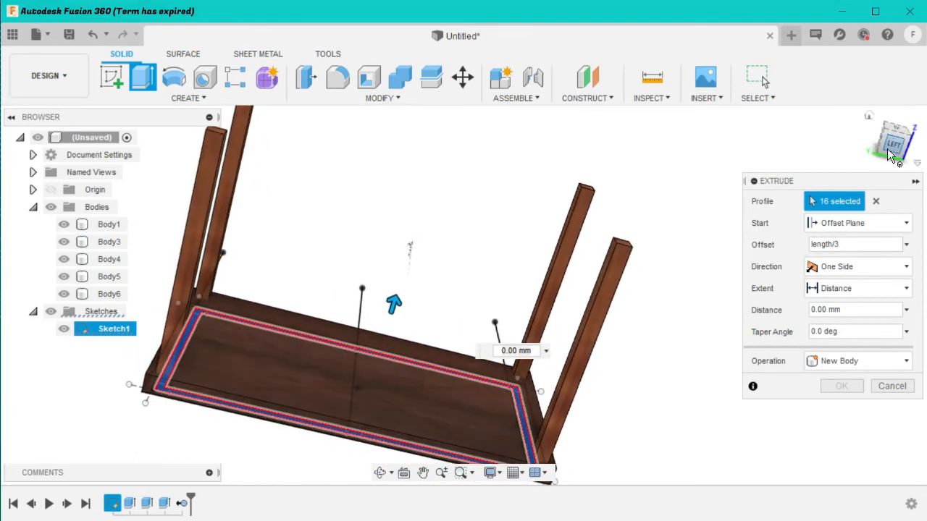
Step: Extrude the frame profiles by a distance of d12*2 as a new body
click(826, 289)
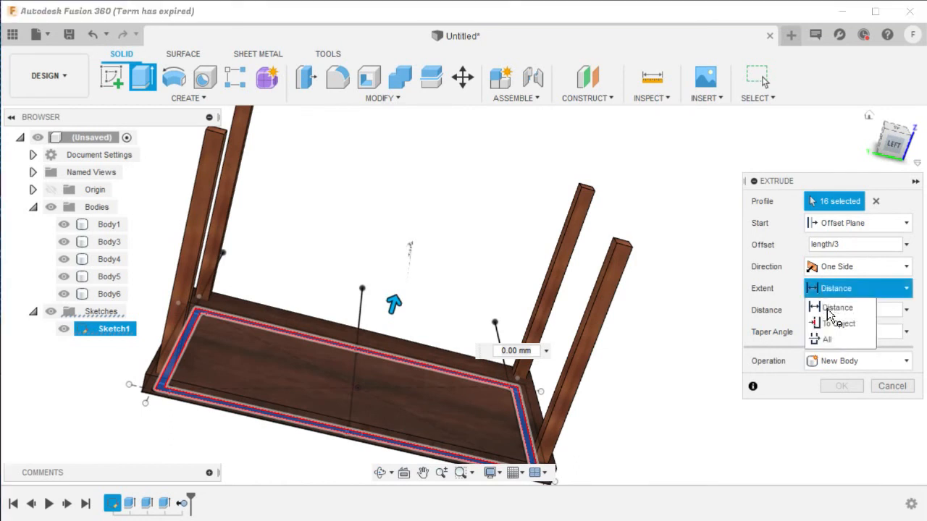
click(830, 308)
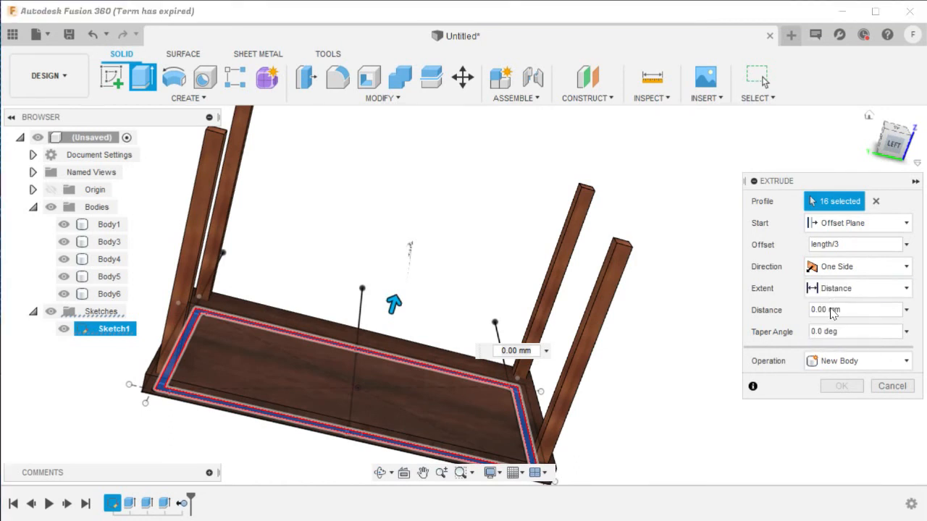
drag(846, 312, 807, 318)
text(d12*)
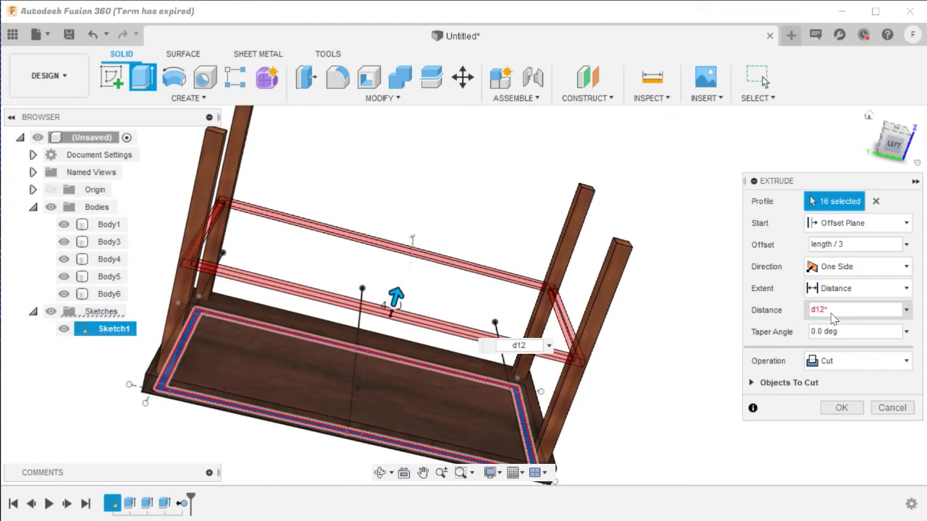
text(2)
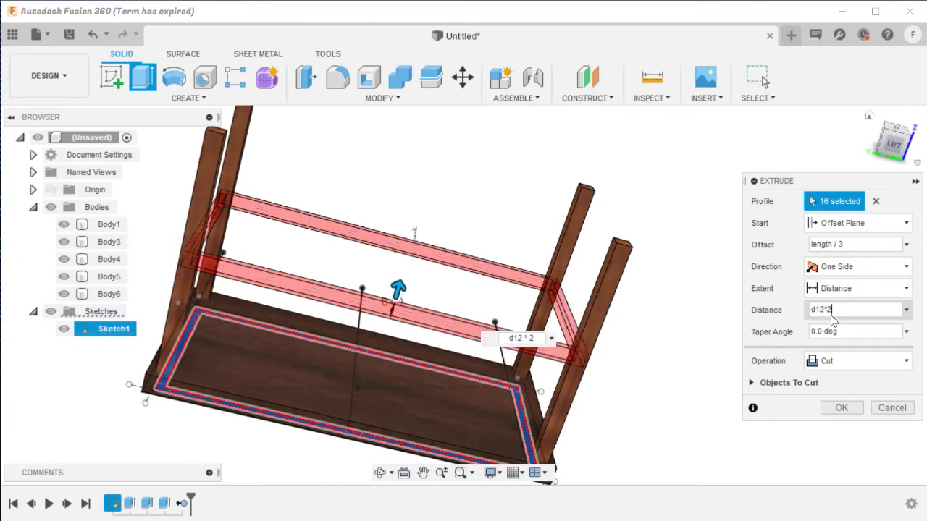
click(844, 367)
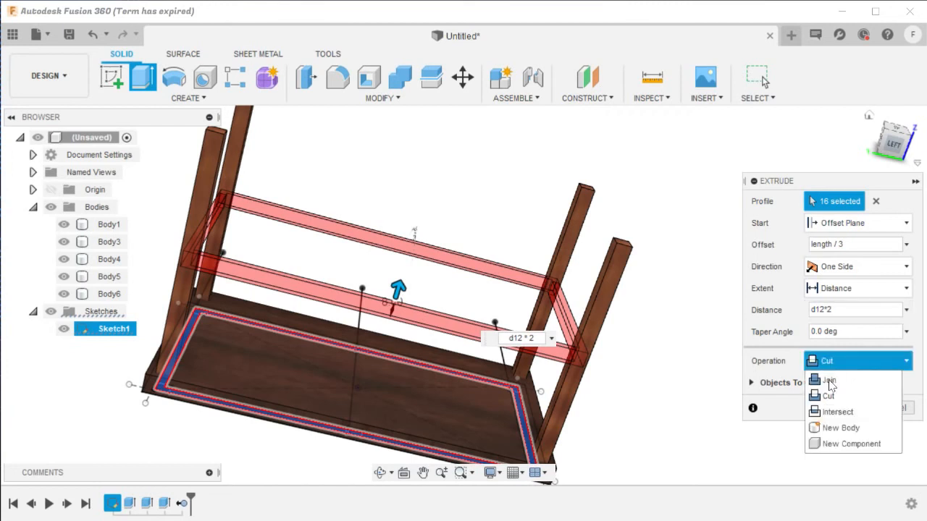
click(837, 428)
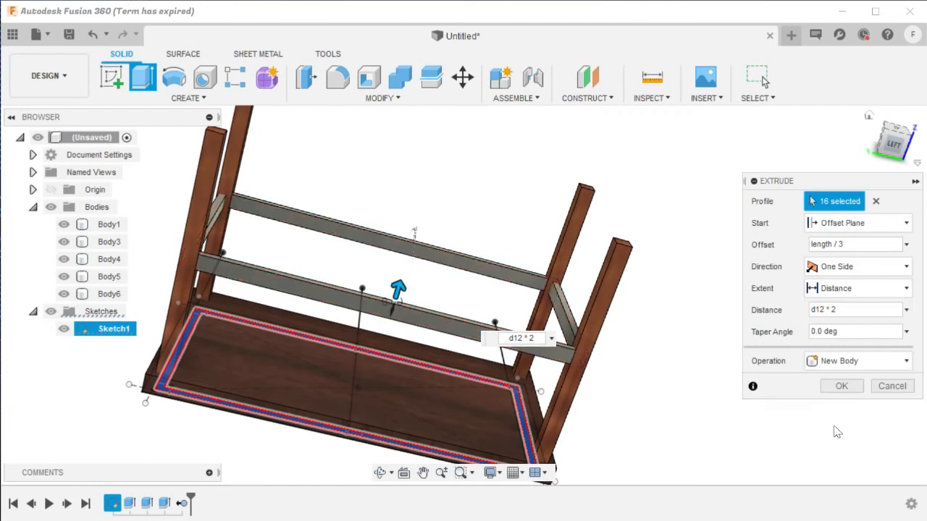
click(842, 387)
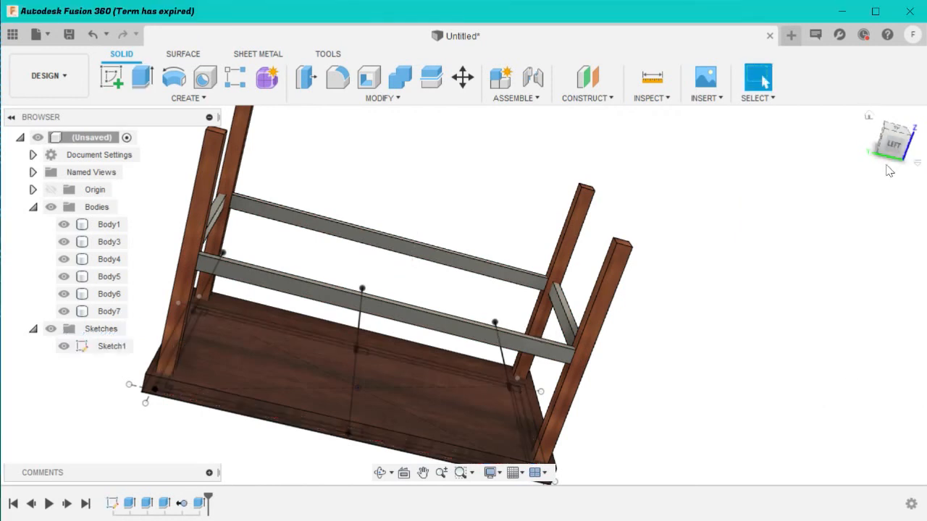
Step: Edit the frame's extrusion feature and set its start plane offset to length/1.5
mouse_move(902, 144)
mouse_down()
mouse_move(911, 162)
mouse_move(865, 163)
mouse_move(895, 124)
mouse_move(897, 152)
mouse_move(889, 130)
mouse_move(887, 145)
mouse_move(832, 123)
mouse_move(771, 219)
mouse_up()
right_click(200, 504)
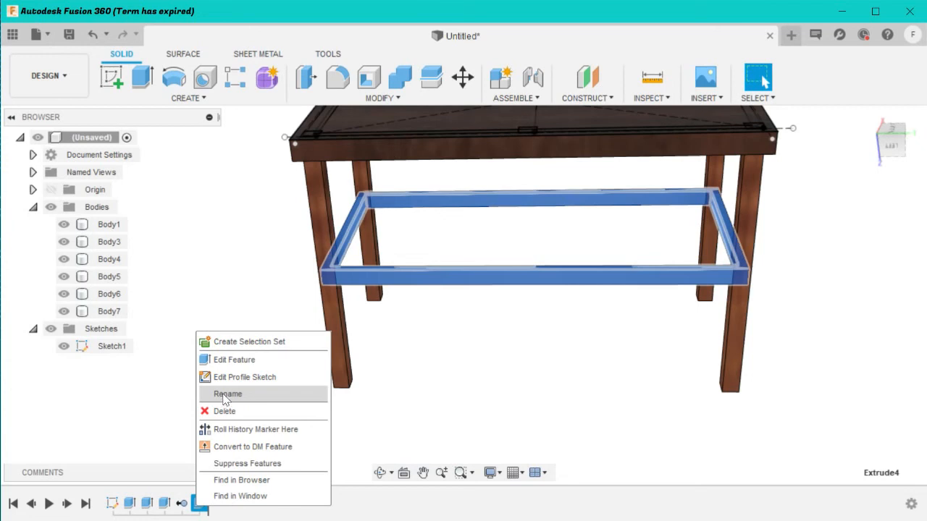
click(233, 360)
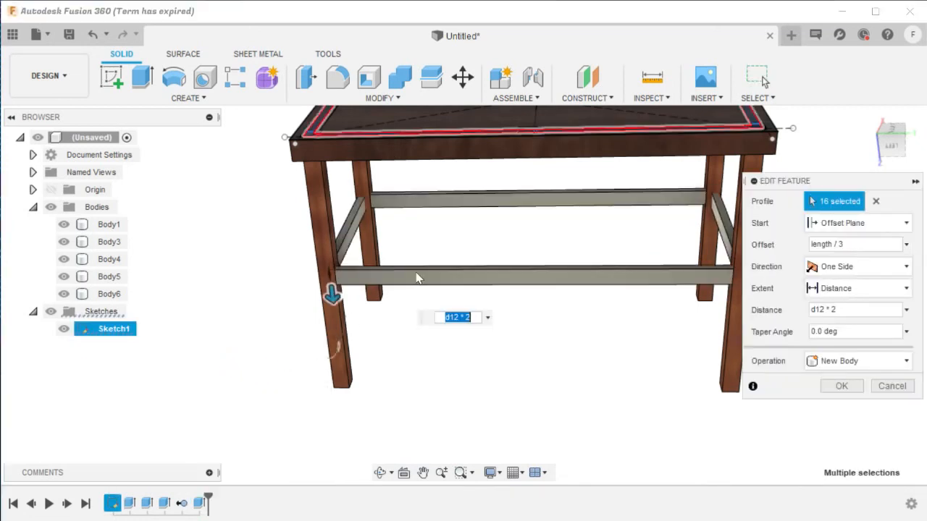
scroll(555, 263, down, 3)
scroll(569, 252, up, 2)
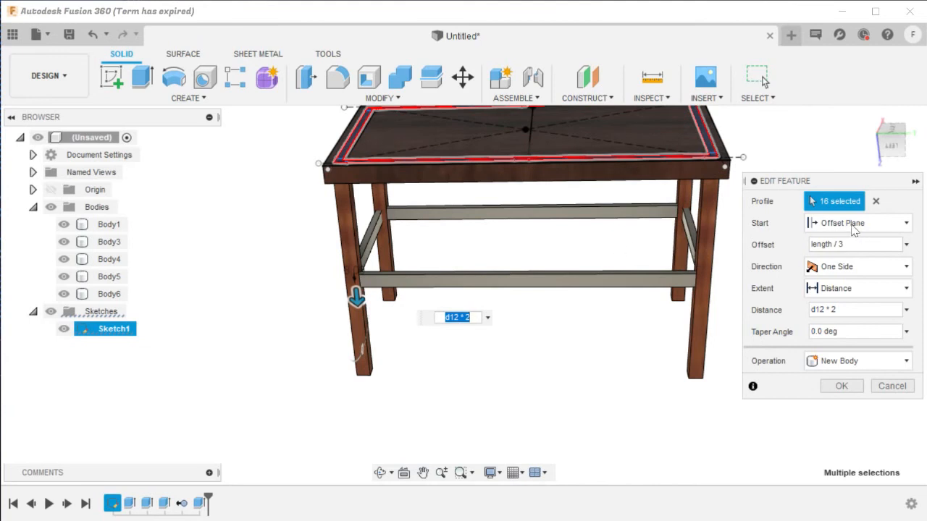
click(852, 249)
drag(852, 248, 840, 249)
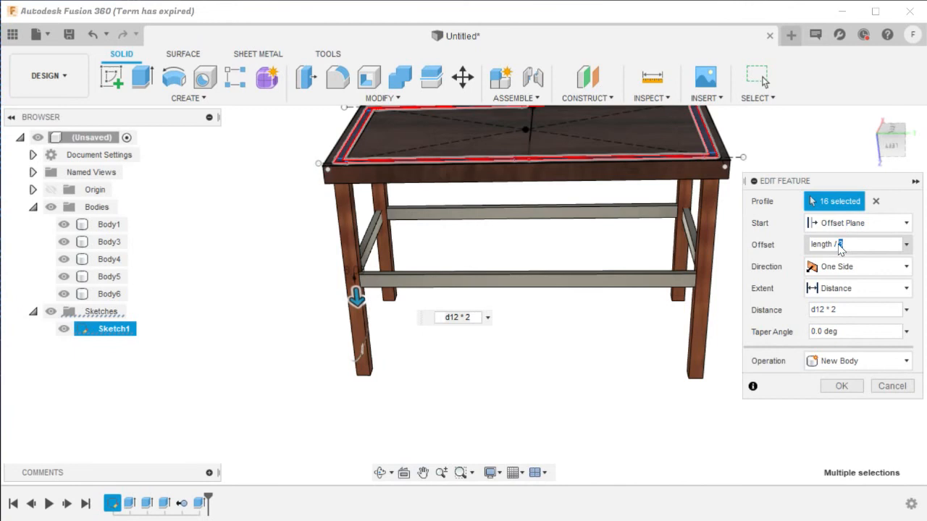
drag(853, 247, 805, 249)
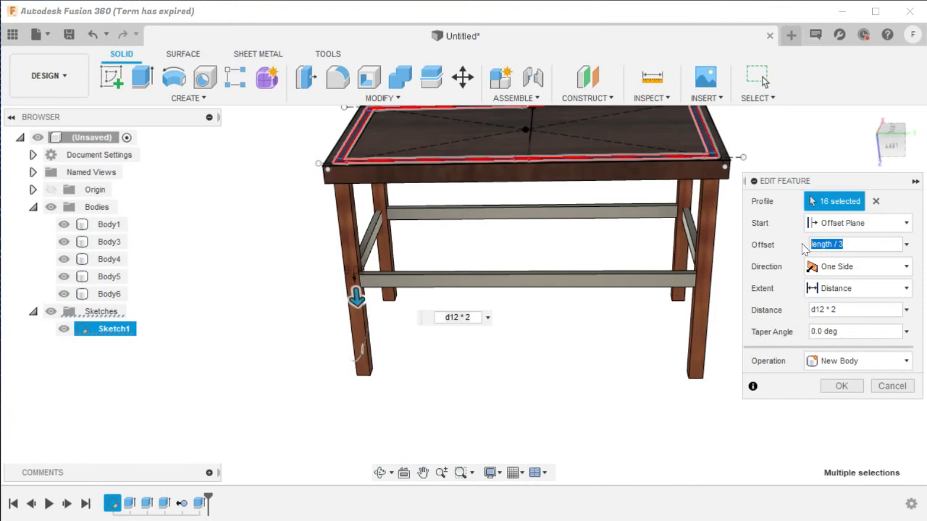
drag(848, 247, 834, 252)
text(1.)
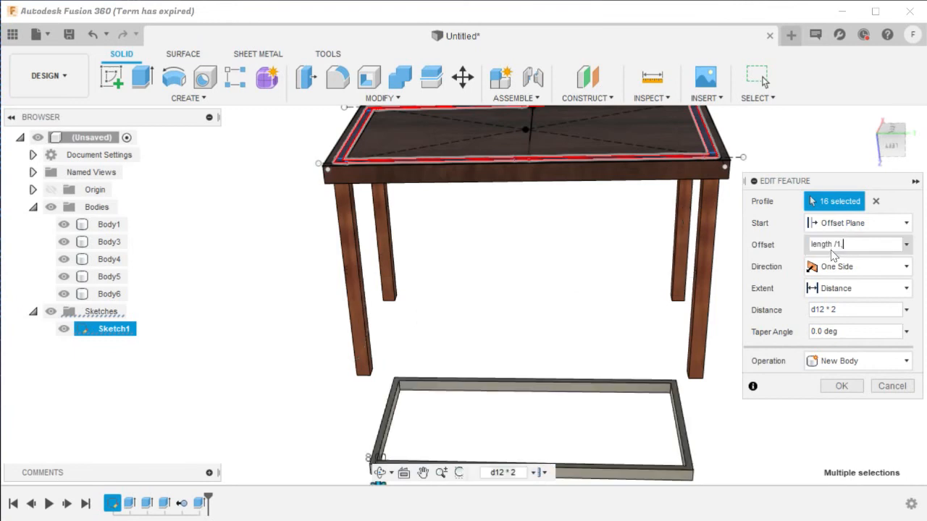
text(5)
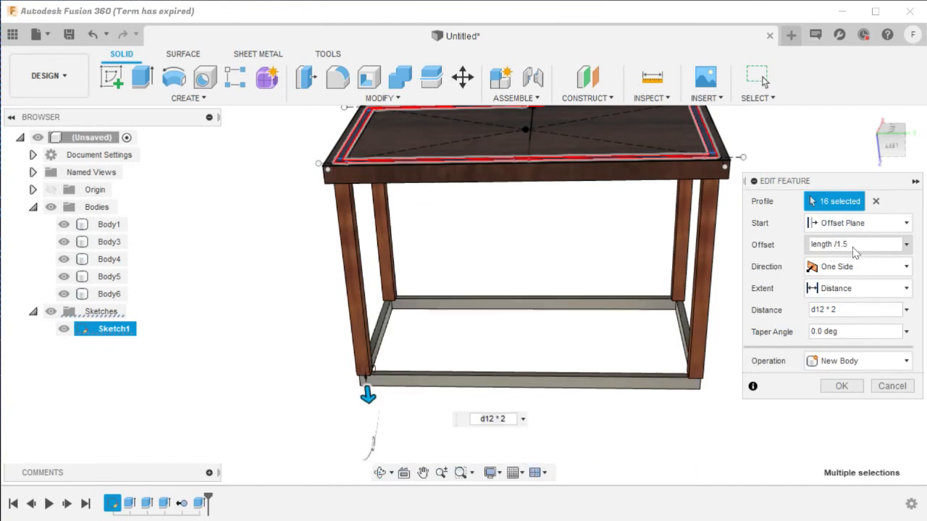
Step: Change the frame's start plane offset expression to (length /1.5)-20
text())
key(Home)
text(()
key(Return)
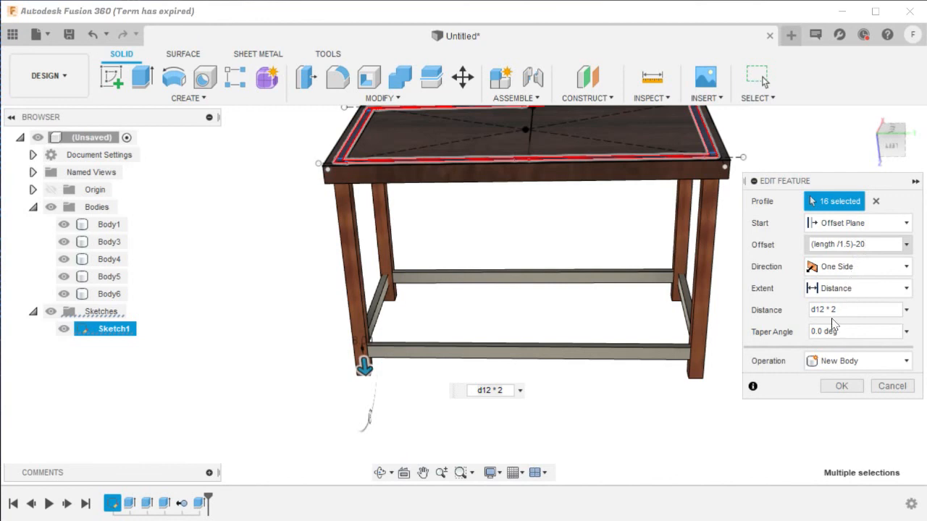
Step: Set the frame's start plane offset to (length /1.5)-25 and finish editing the feature
mouse_move(892, 141)
mouse_down()
mouse_move(889, 111)
mouse_move(895, 149)
mouse_up()
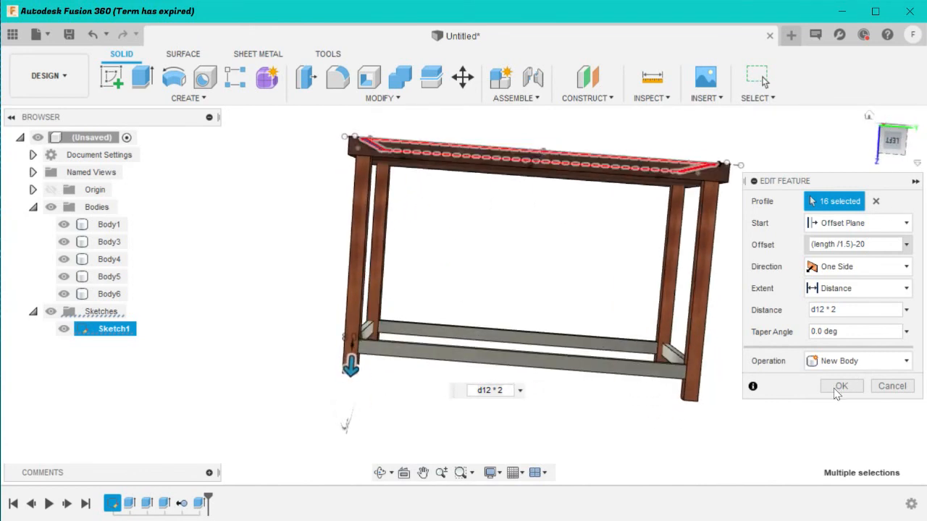
drag(881, 246, 860, 243)
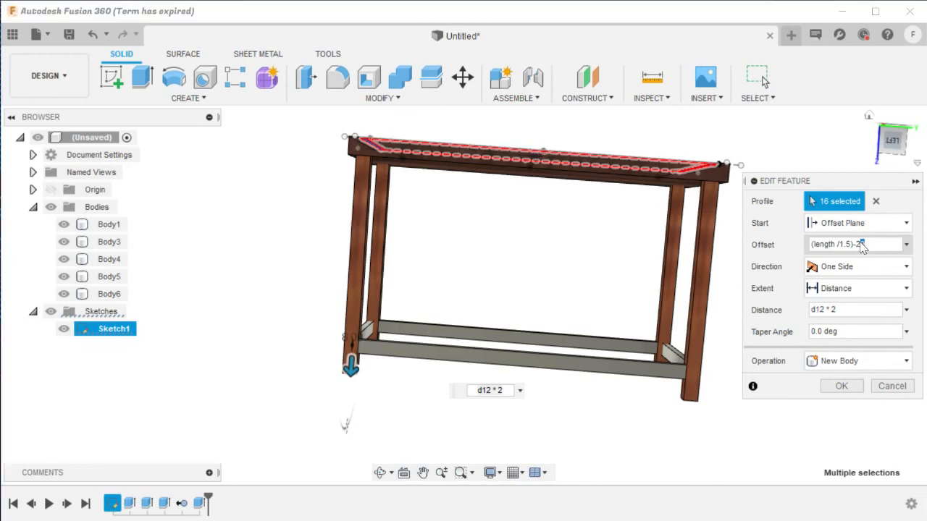
text(5)
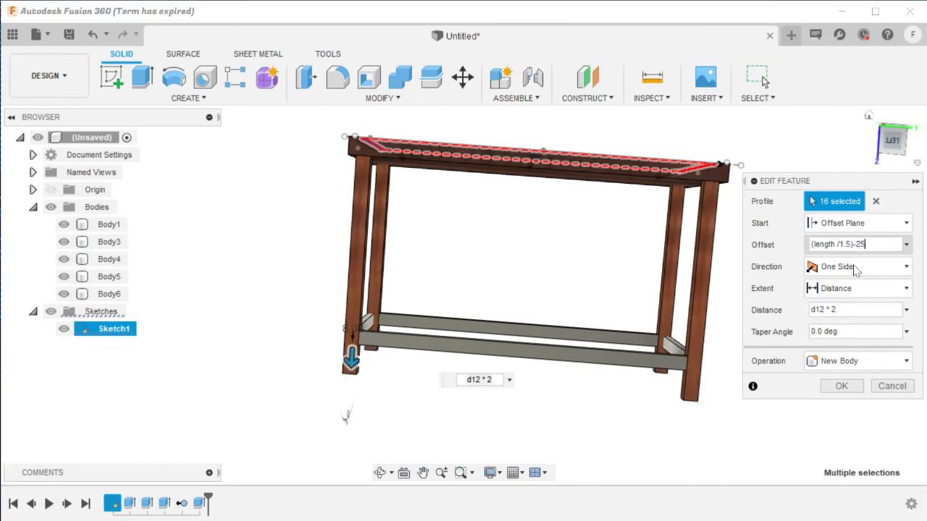
click(844, 388)
mouse_move(890, 139)
mouse_down()
mouse_move(893, 156)
mouse_move(892, 139)
mouse_up()
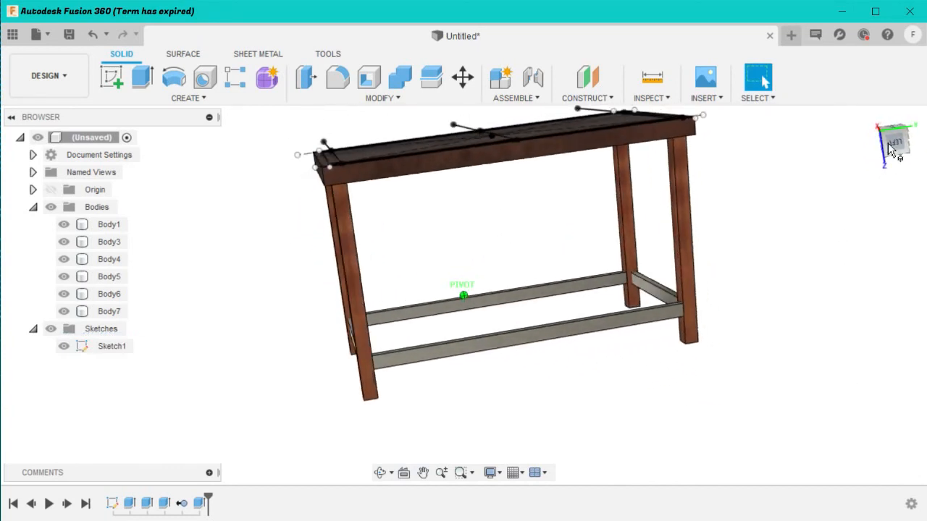
Step: Apply the Pine wood appearance to the frame body between the legs and finish assigning appearances
click(328, 54)
right_click(590, 326)
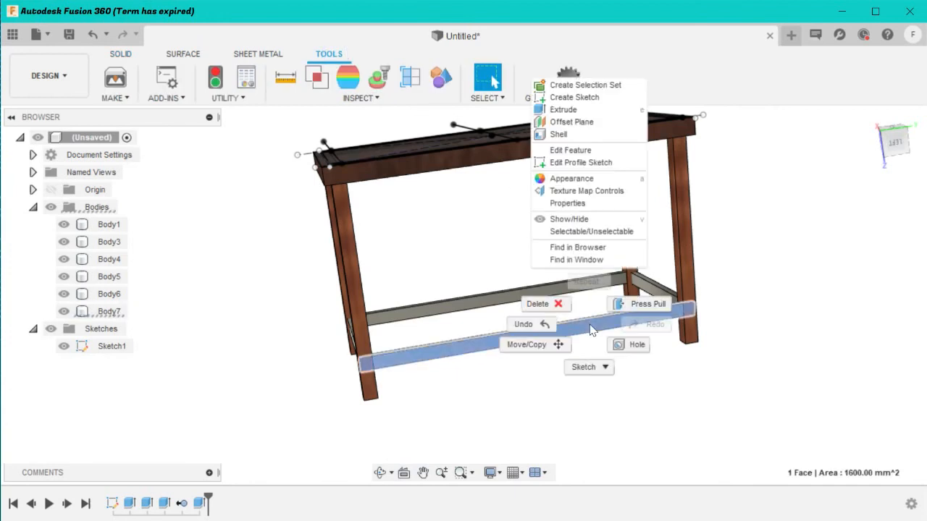
click(569, 178)
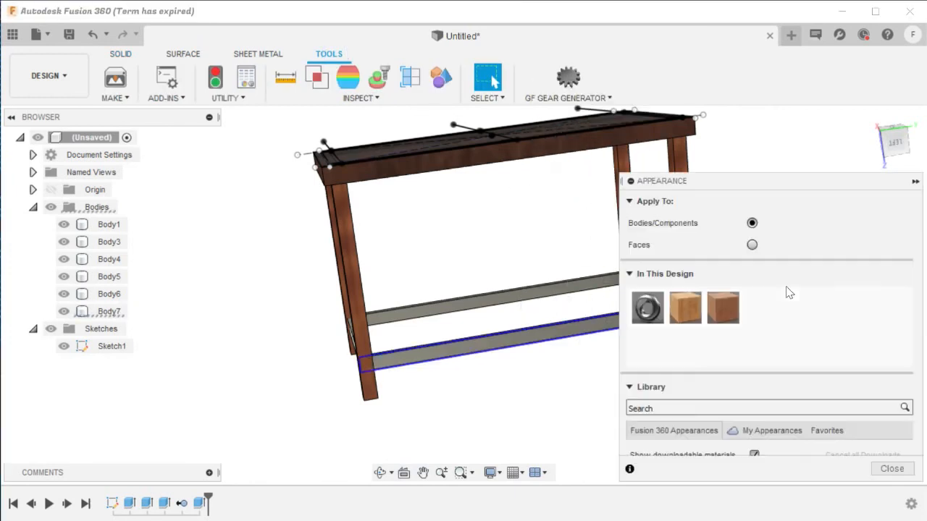
scroll(655, 387, down, 5)
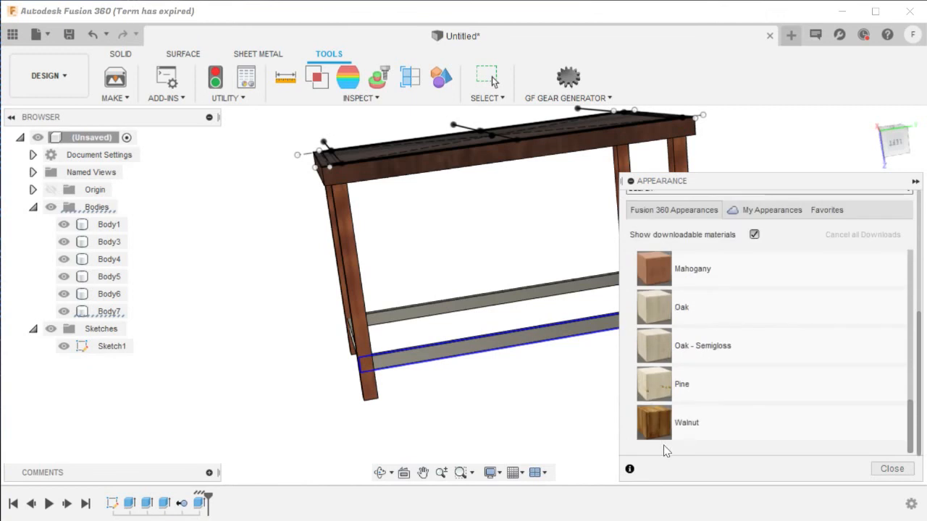
drag(654, 384, 446, 423)
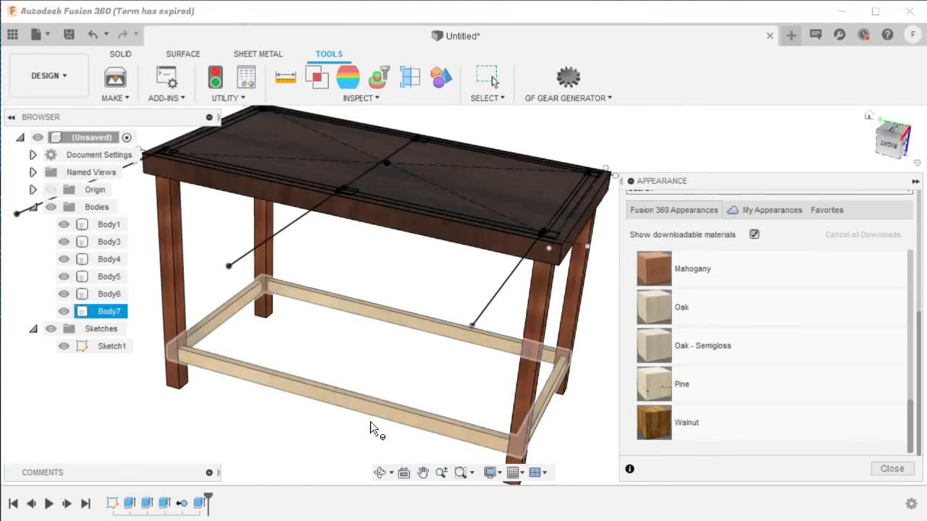
click(559, 429)
click(893, 469)
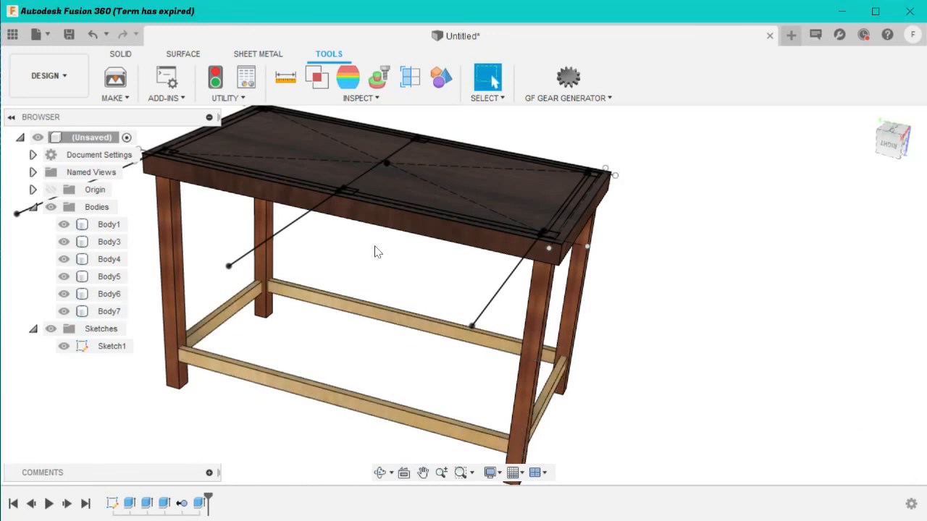
Step: Hide all sketches so that only the table bodies are displayed
click(54, 208)
click(52, 330)
scroll(488, 263, down, 4)
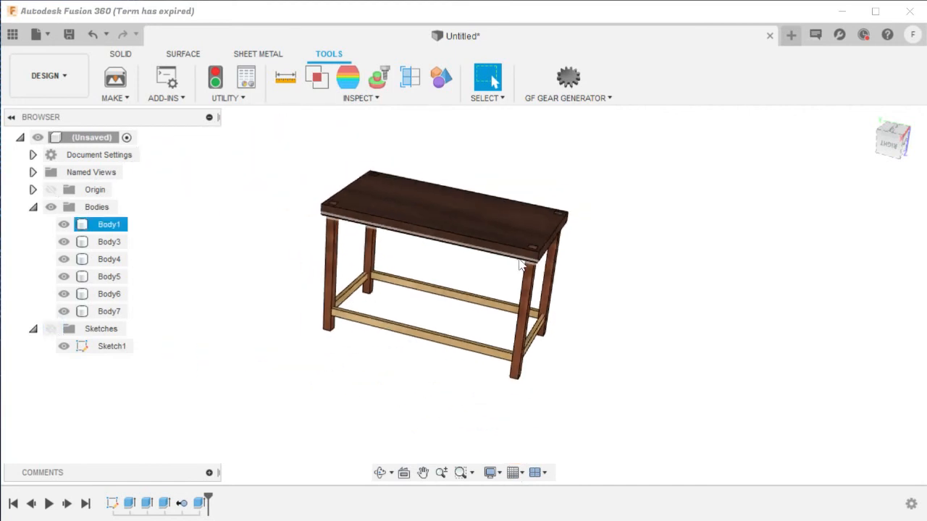
Step: Inspect the assembled table's top, legs and frame from another side
mouse_move(881, 153)
mouse_down()
mouse_move(914, 163)
mouse_move(898, 139)
mouse_move(892, 144)
mouse_move(903, 155)
mouse_move(890, 140)
mouse_move(900, 136)
mouse_up()
mouse_move(652, 231)
shift+middle_down()
mouse_move(662, 268)
mouse_move(670, 243)
mouse_move(680, 257)
shift+middle_up()
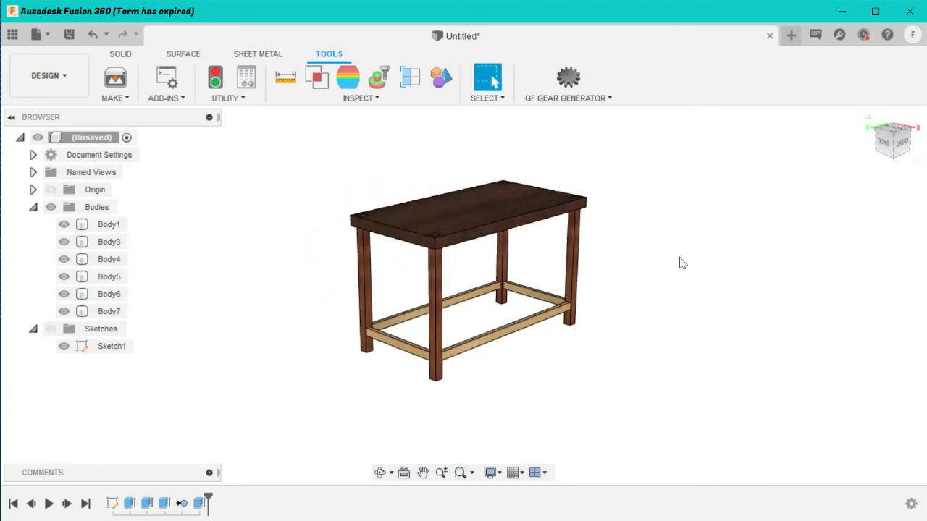
scroll(635, 238, up, 2)
scroll(561, 156, up, 1)
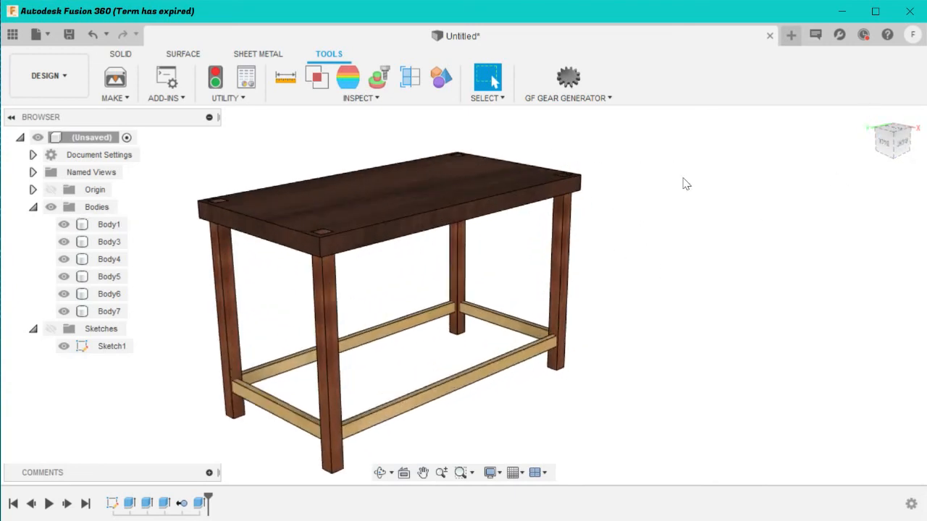
scroll(677, 178, up, 1)
scroll(612, 168, down, 1)
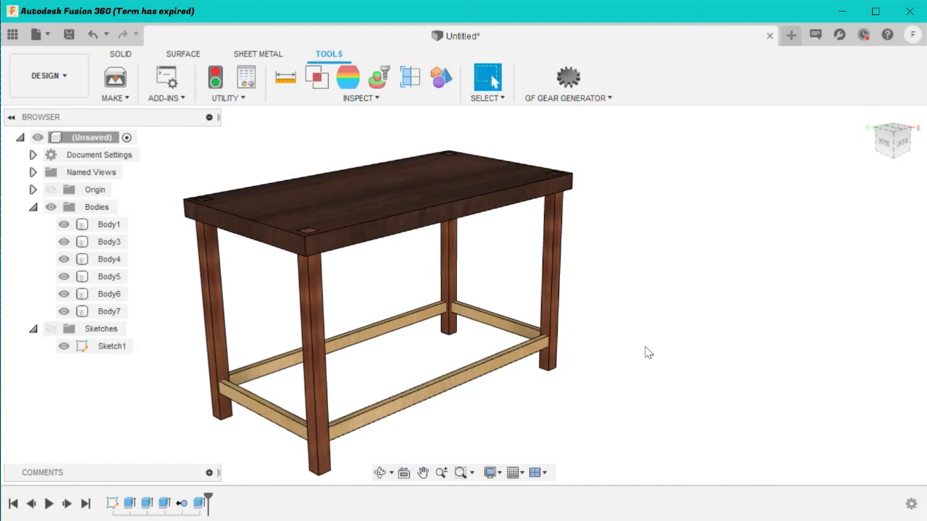
Step: Test the parametric model by setting the length parameter to 250 mm and applying the change
click(120, 54)
click(383, 99)
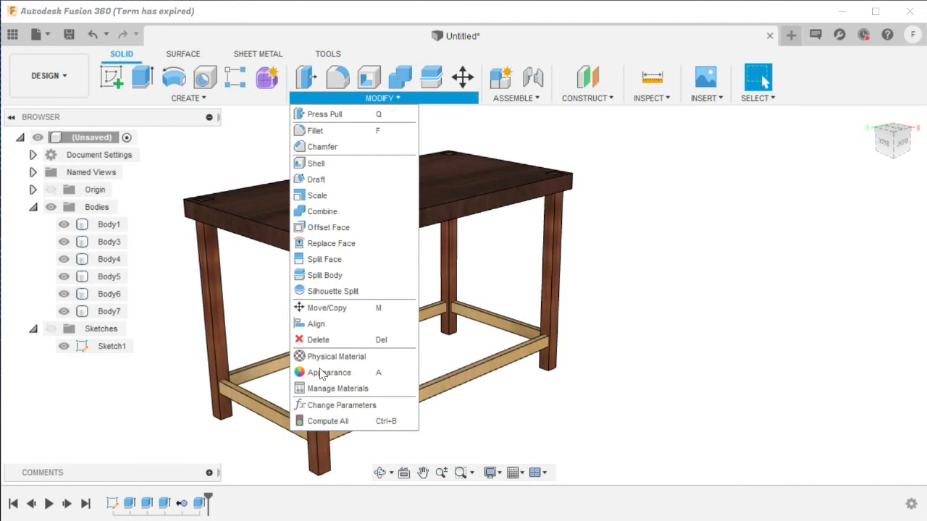
click(322, 404)
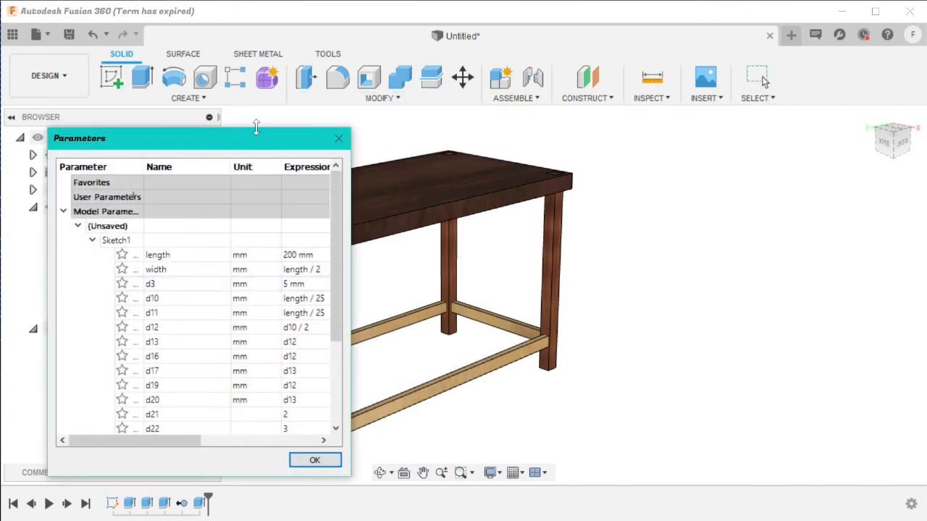
drag(255, 138, 759, 101)
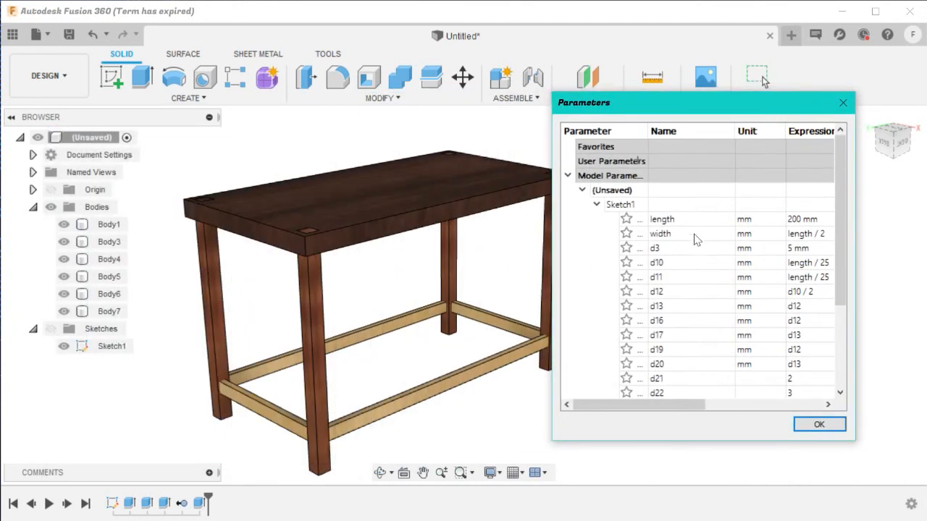
click(803, 220)
click(803, 220)
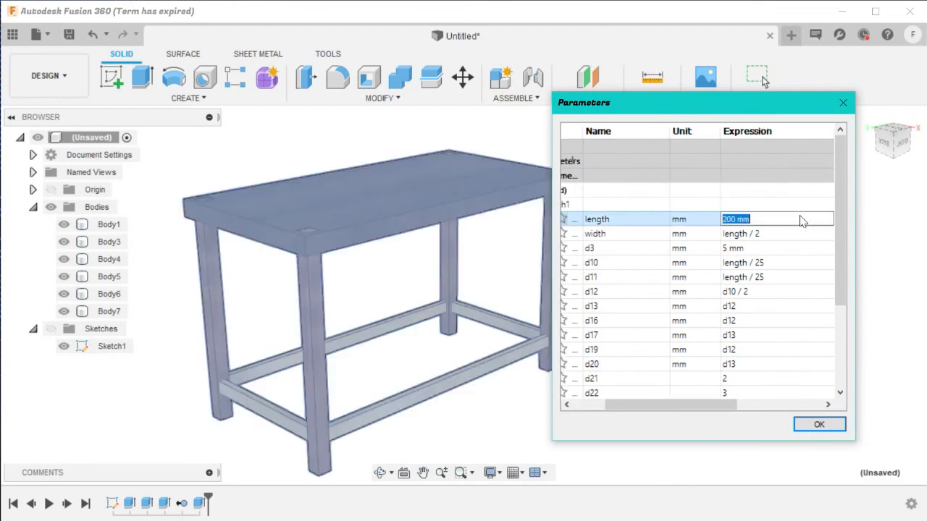
double_click(734, 218)
text(2)
click(817, 425)
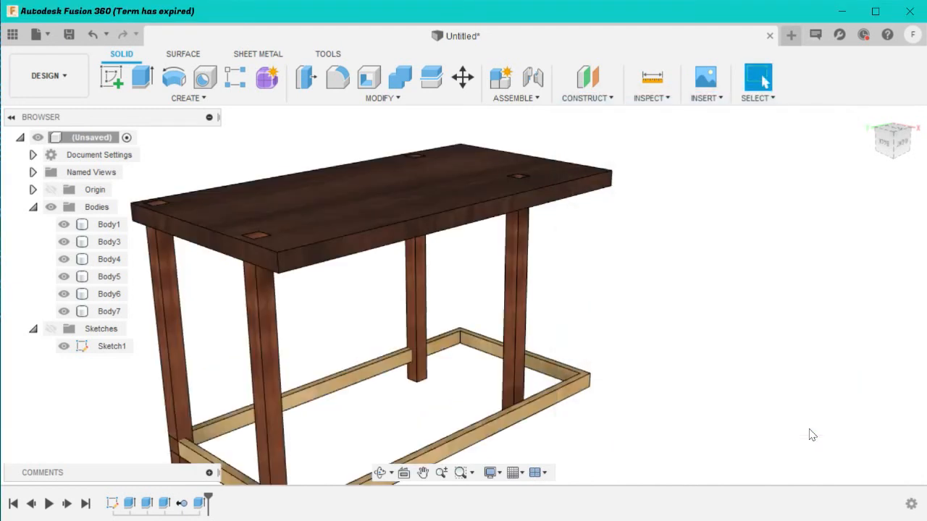
Step: Check the legs and frame from below and set the length parameter back to 200 mm
mouse_move(894, 143)
mouse_down()
mouse_move(865, 128)
mouse_move(869, 122)
mouse_move(888, 151)
mouse_move(876, 148)
mouse_move(869, 120)
mouse_move(877, 101)
mouse_move(874, 127)
mouse_move(895, 144)
mouse_move(891, 124)
mouse_move(898, 149)
mouse_move(895, 138)
mouse_move(905, 133)
mouse_move(894, 134)
mouse_up()
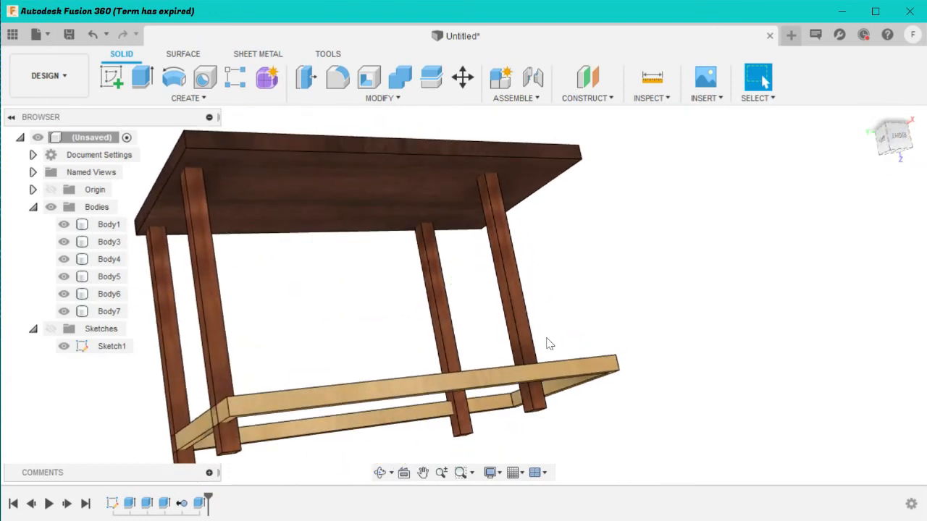
scroll(548, 344, down, 2)
click(382, 98)
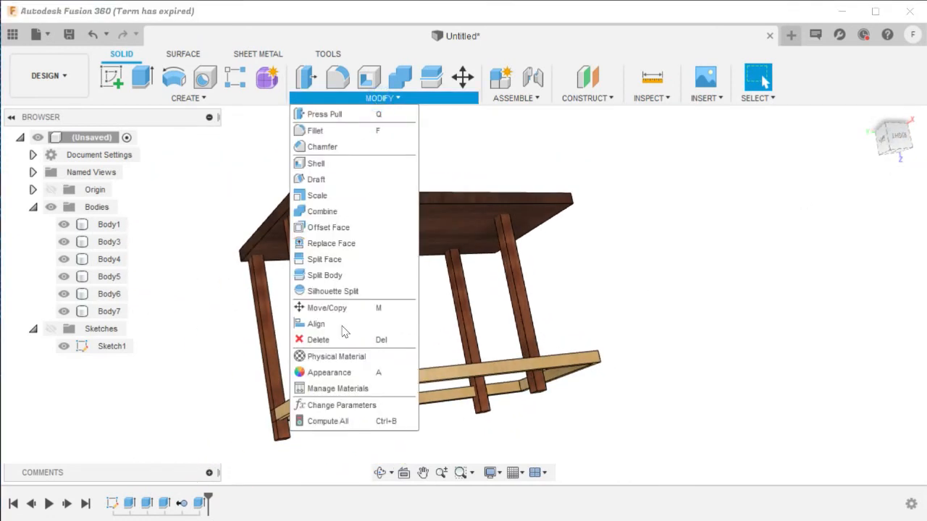
click(334, 407)
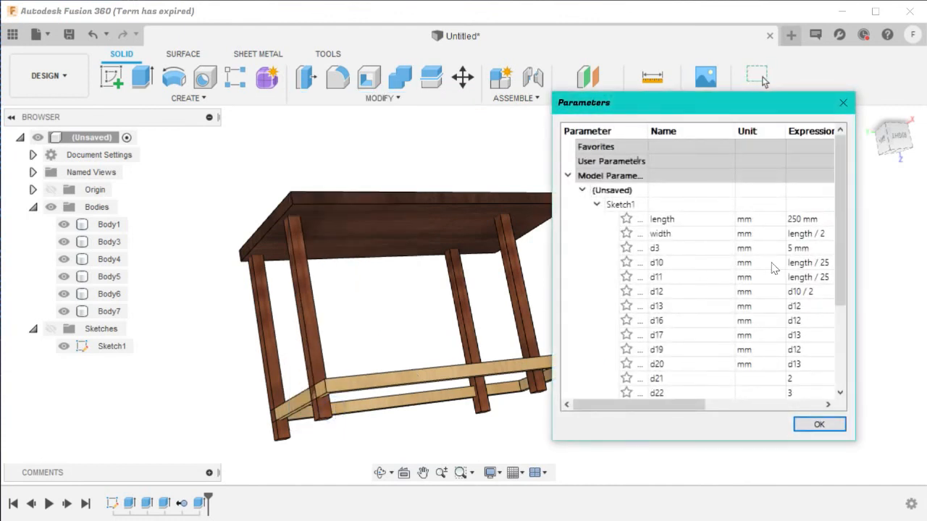
click(802, 219)
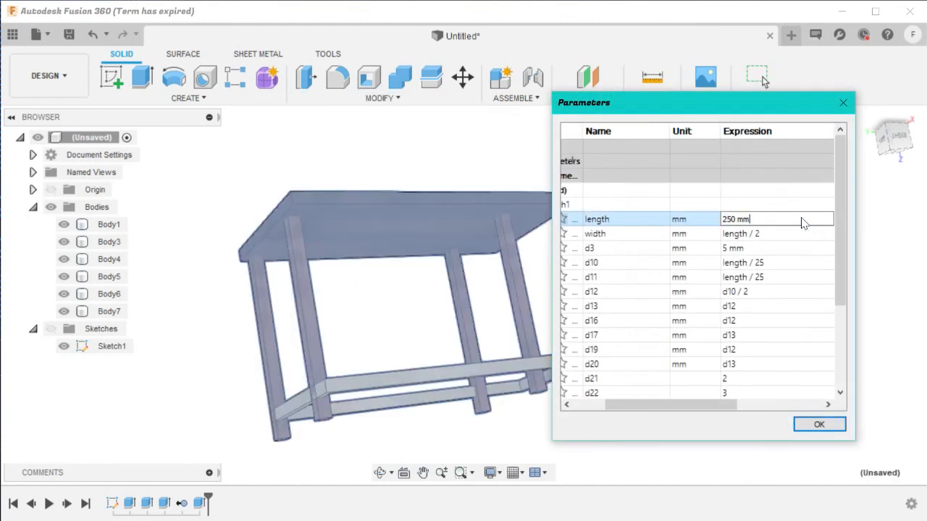
drag(734, 220, 727, 221)
text(00)
key(Return)
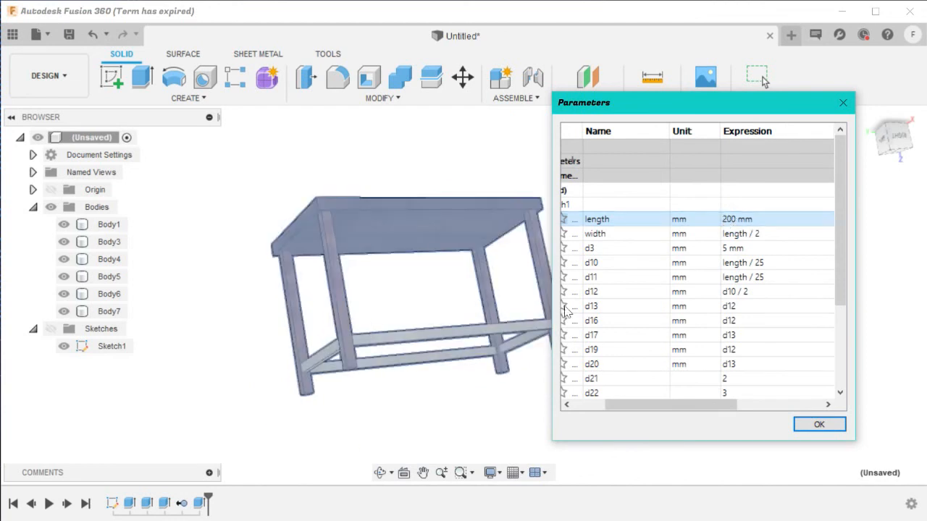
Step: Replace the fixed value of parameter d23 with the expression length-(2*d12)
scroll(757, 341, down, 1)
scroll(750, 327, down, 1)
click(749, 327)
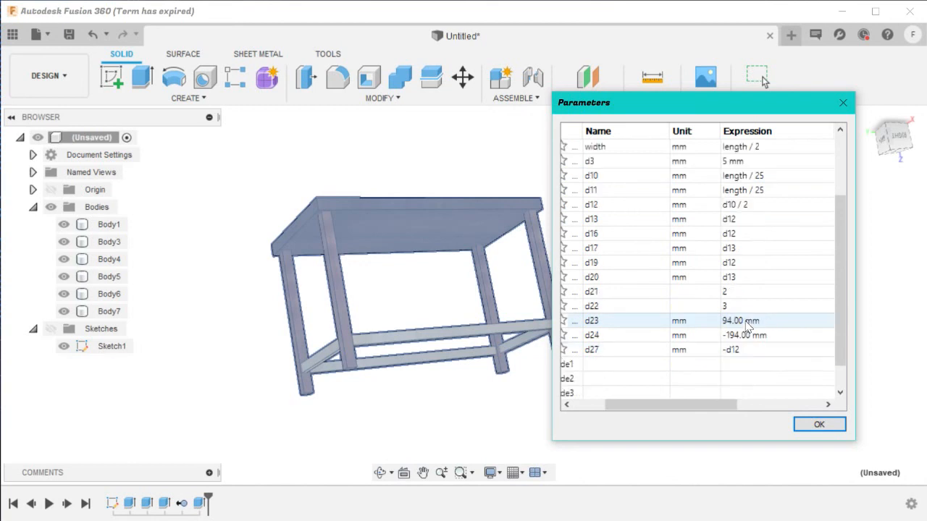
double_click(735, 326)
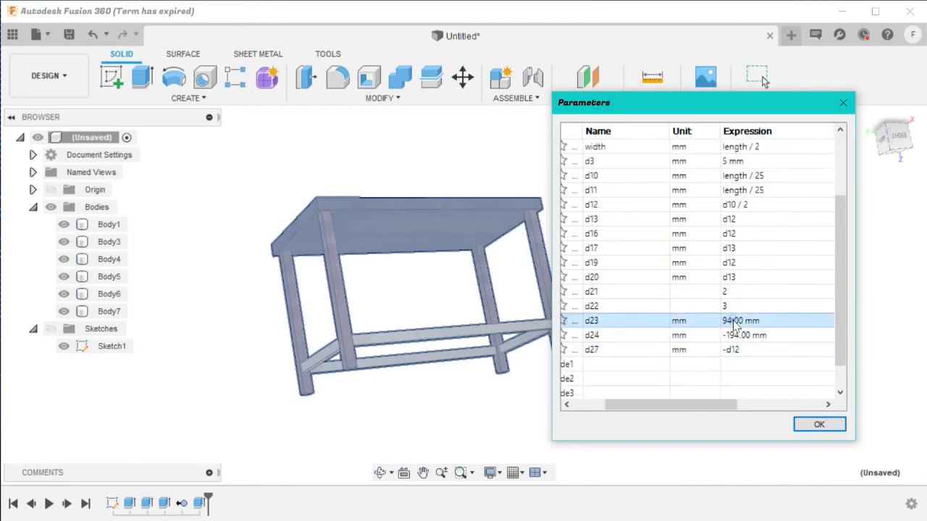
key(BackSpace)
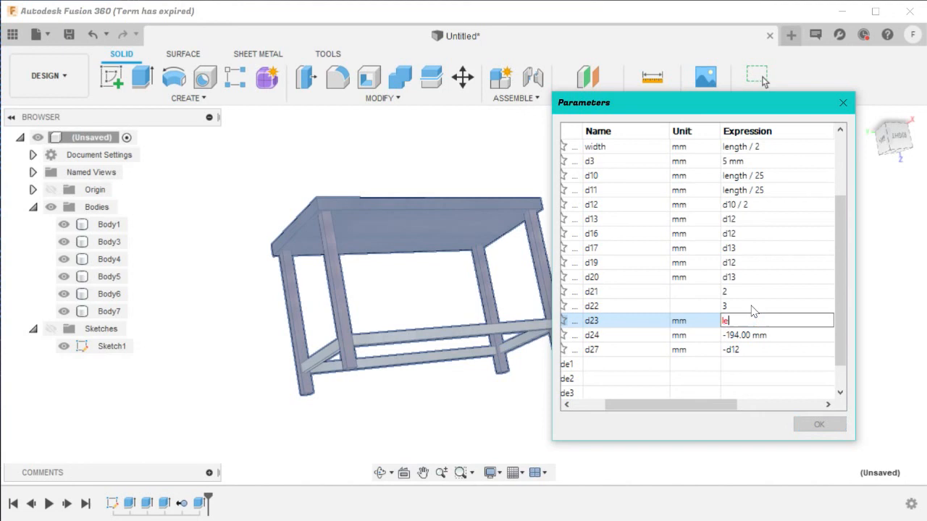
text(length)
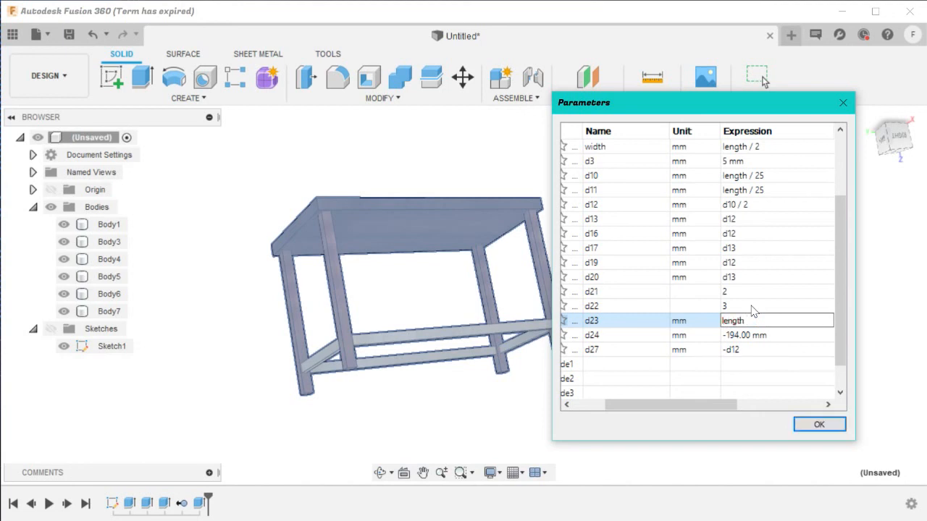
text(-()
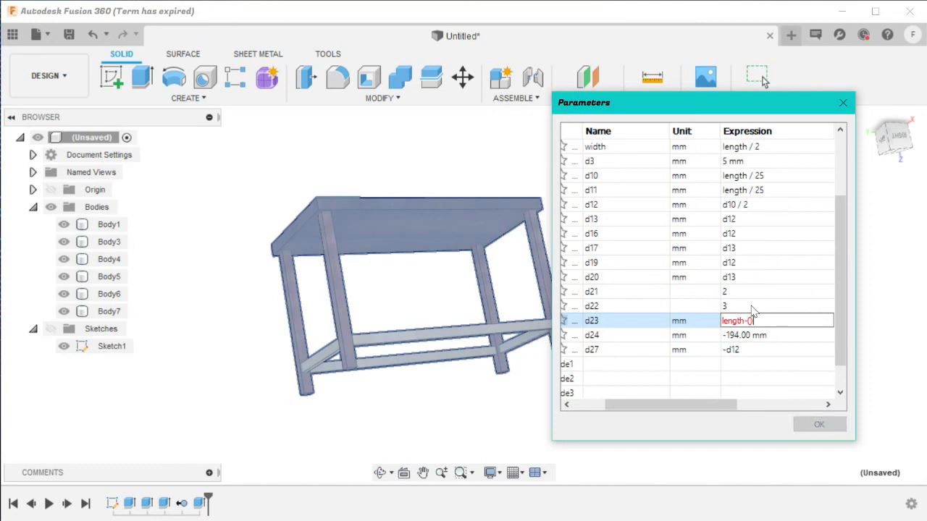
text(2*d12)
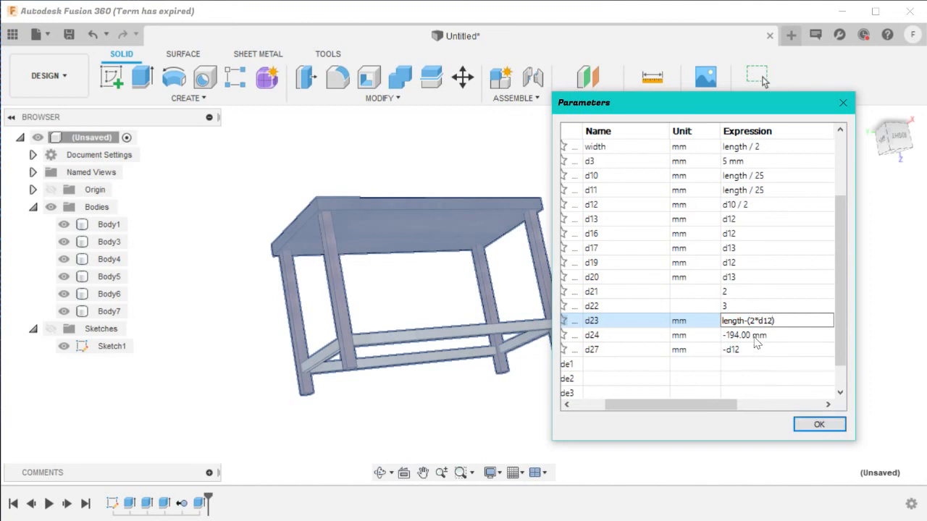
click(755, 341)
click(751, 336)
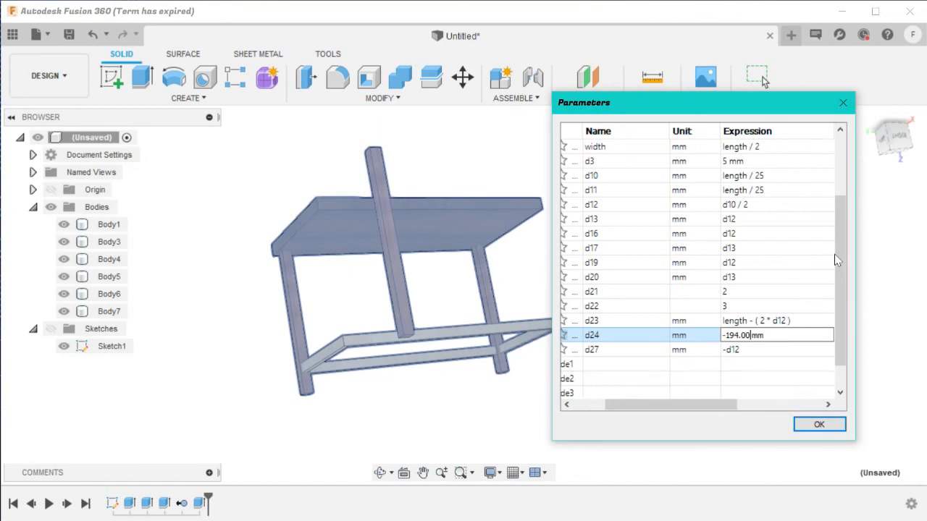
Step: Correct parameter d23's expression to (length-(2*d12))/2
drag(887, 149, 912, 148)
click(787, 320)
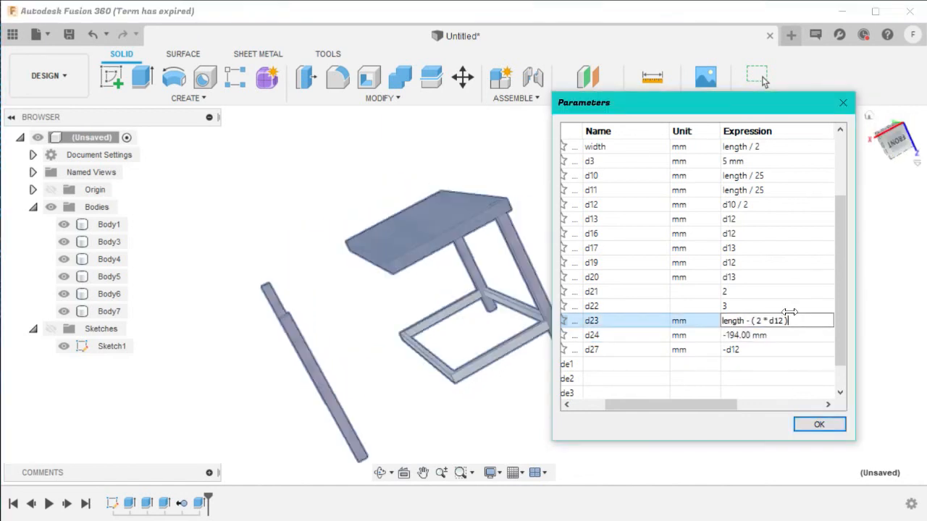
text())
key(Home)
text(()
key(End)
text(/2)
click(759, 335)
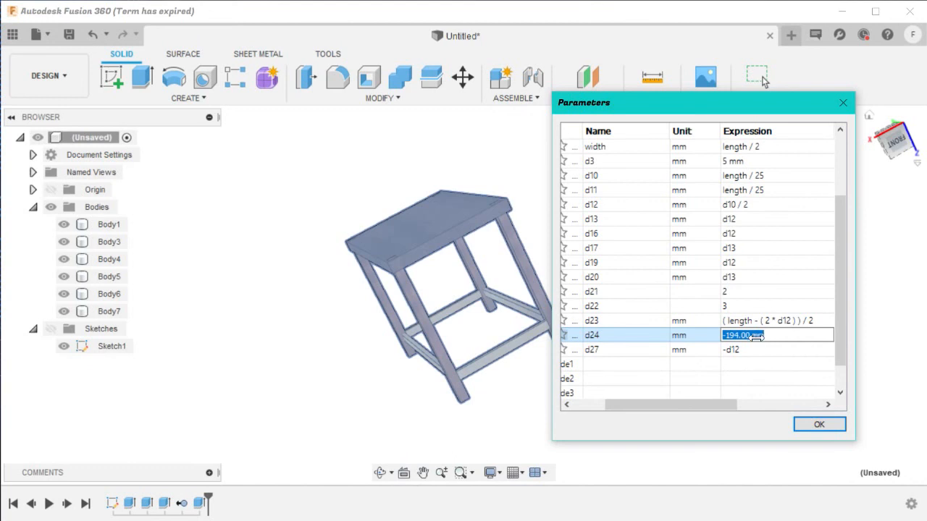
double_click(818, 321)
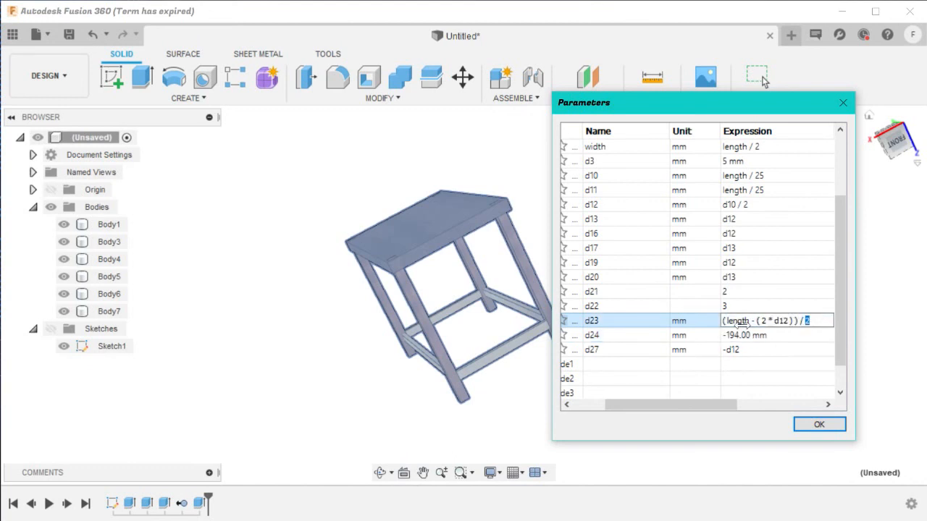
Step: Replace the fixed value of parameter d24 with the expression width-(2*d12)
click(762, 335)
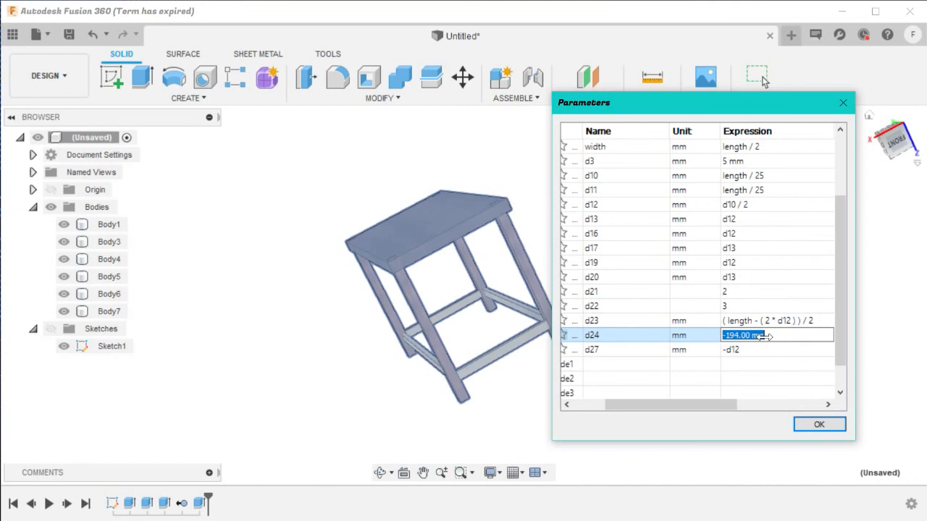
text(wid)
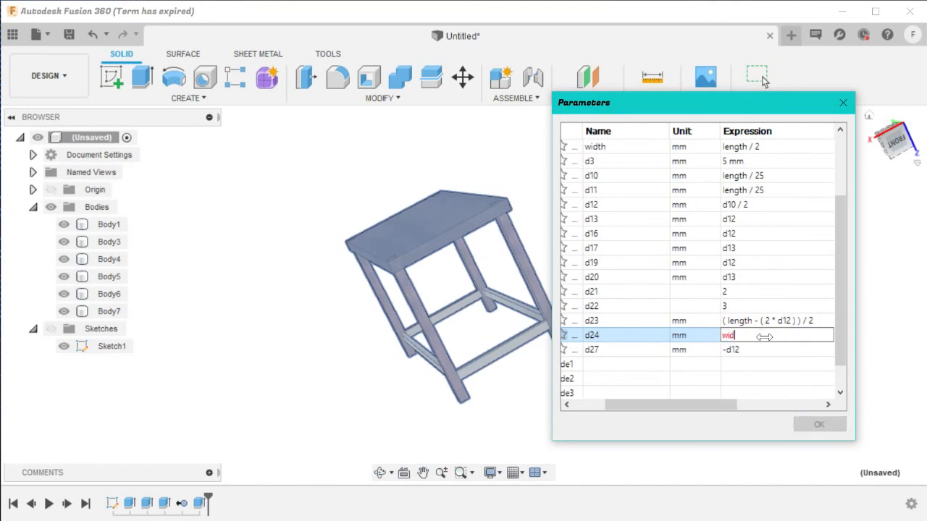
text(th)
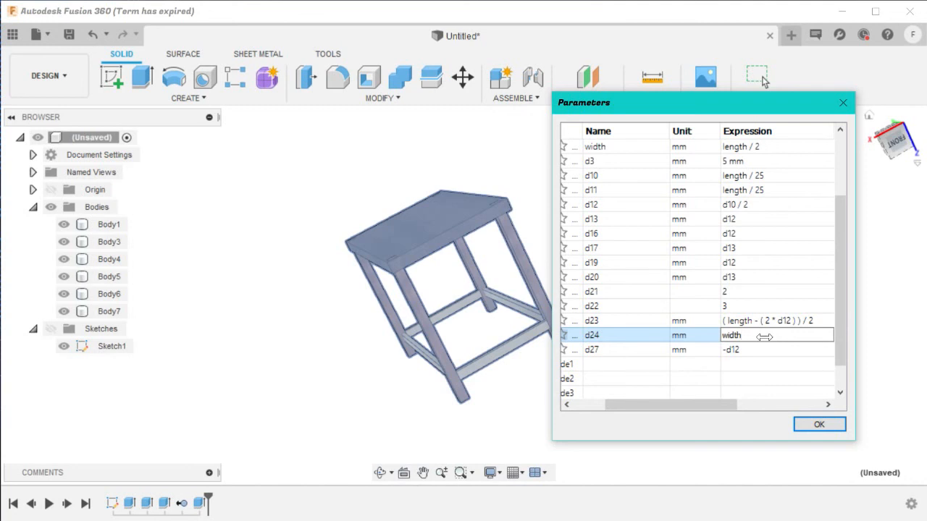
text(-)
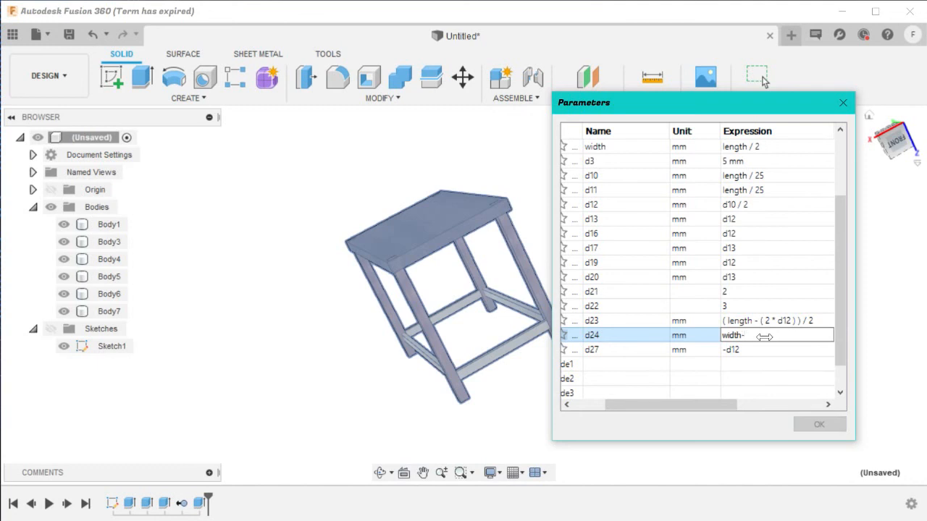
text(())
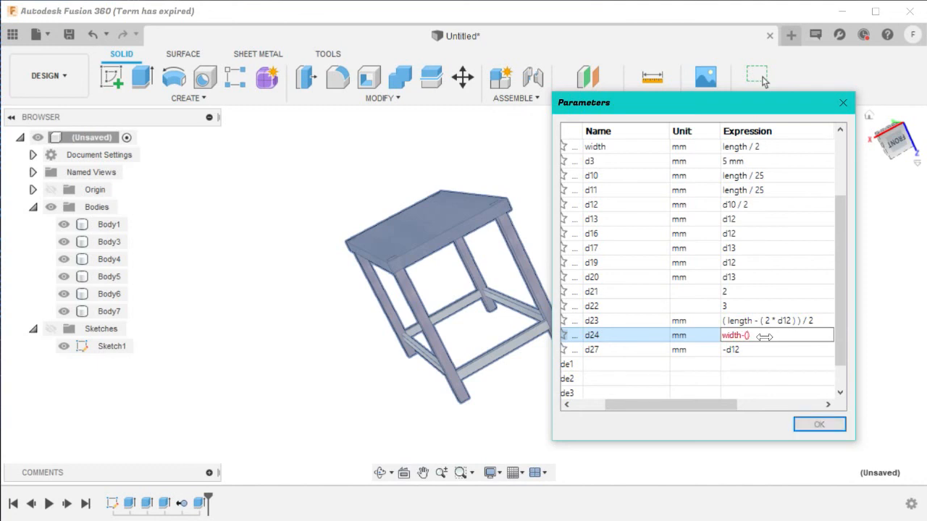
key(Left)
text(2*d12)
scroll(757, 250, up, 2)
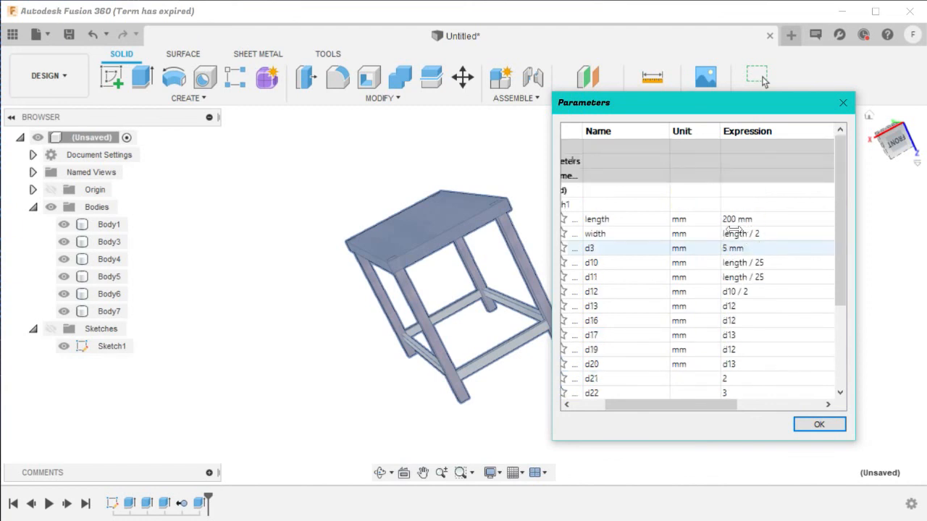
Step: Negate parameter d24's expression so that it reads -(width-(2*d12))
click(610, 233)
scroll(658, 248, down, 3)
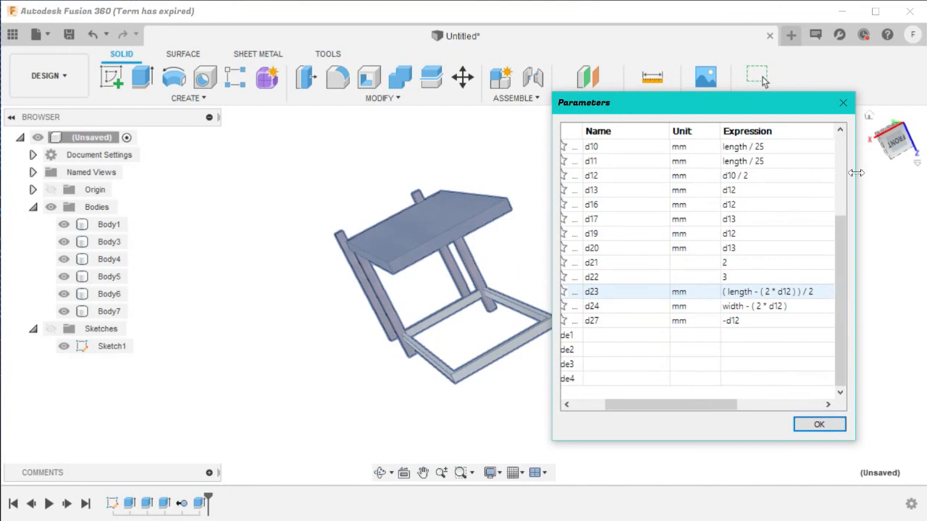
drag(894, 142, 744, 239)
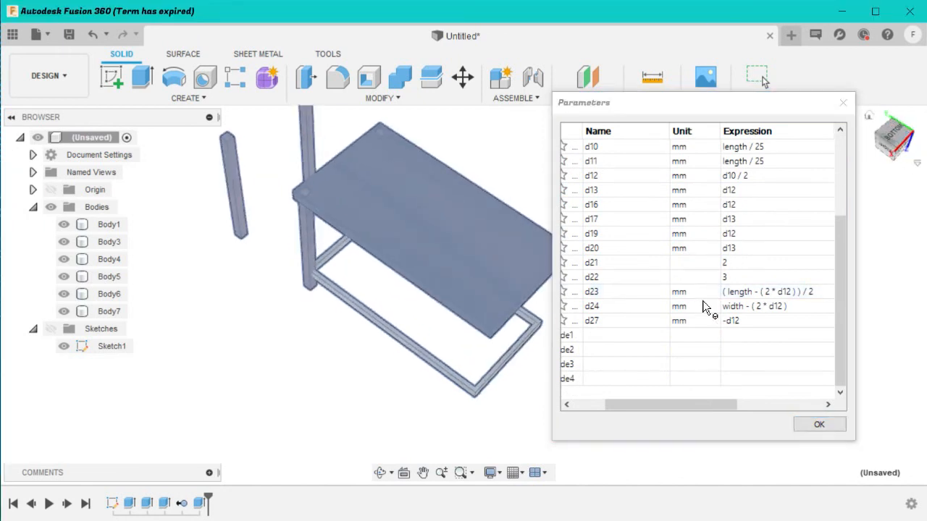
click(726, 309)
click(726, 310)
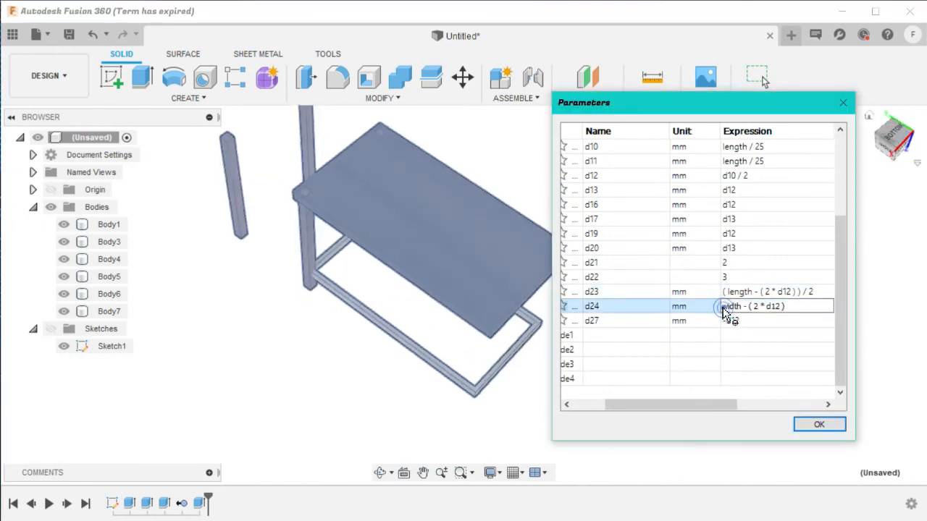
text(()
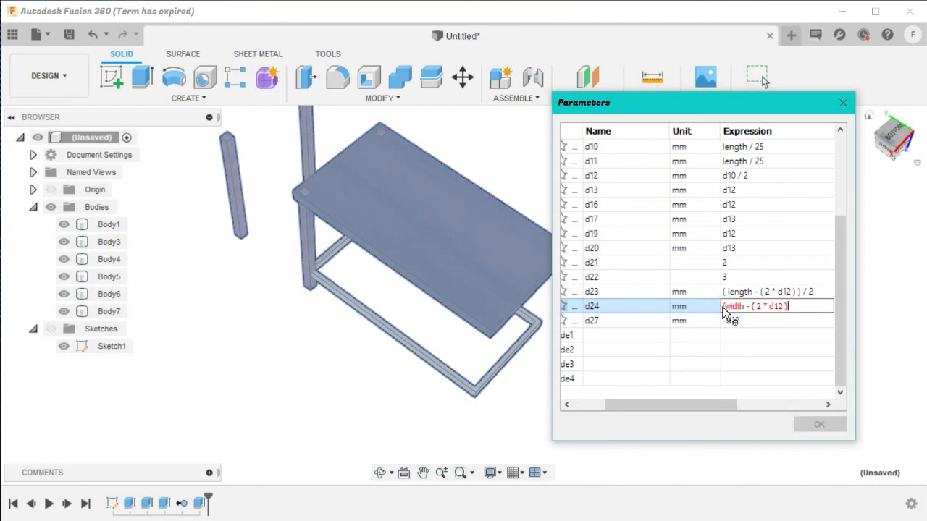
text())
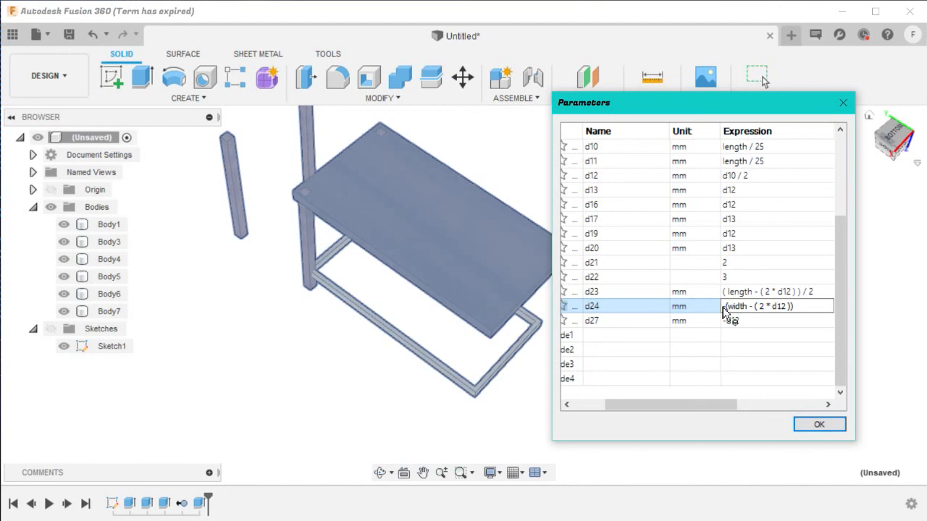
text( -)
click(746, 322)
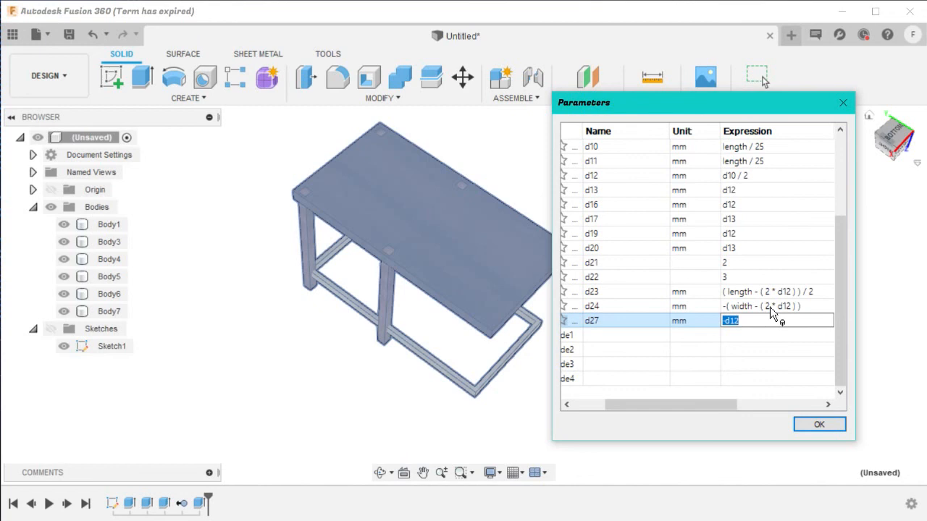
Step: Add a factor of 2 to parameter d24's expression, making it -2*(width-(2*d12))
click(729, 307)
click(724, 307)
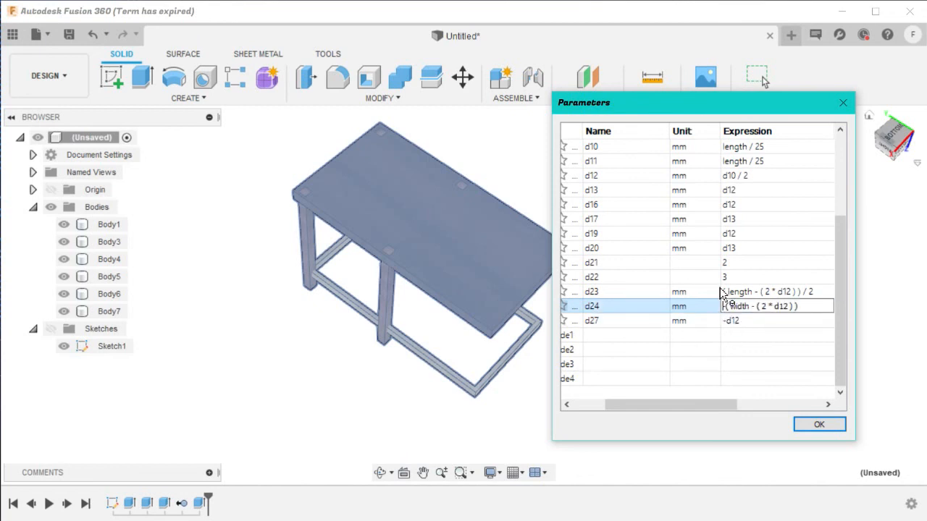
text(-2)
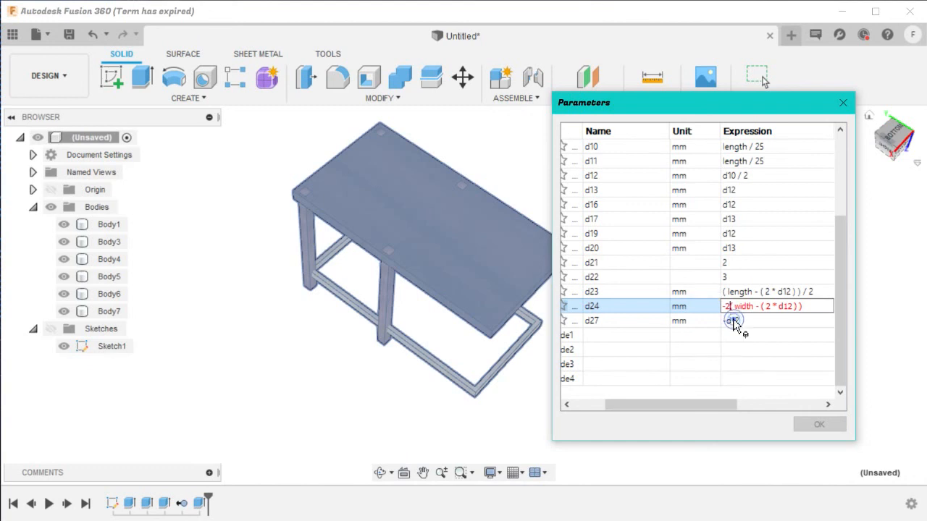
click(727, 321)
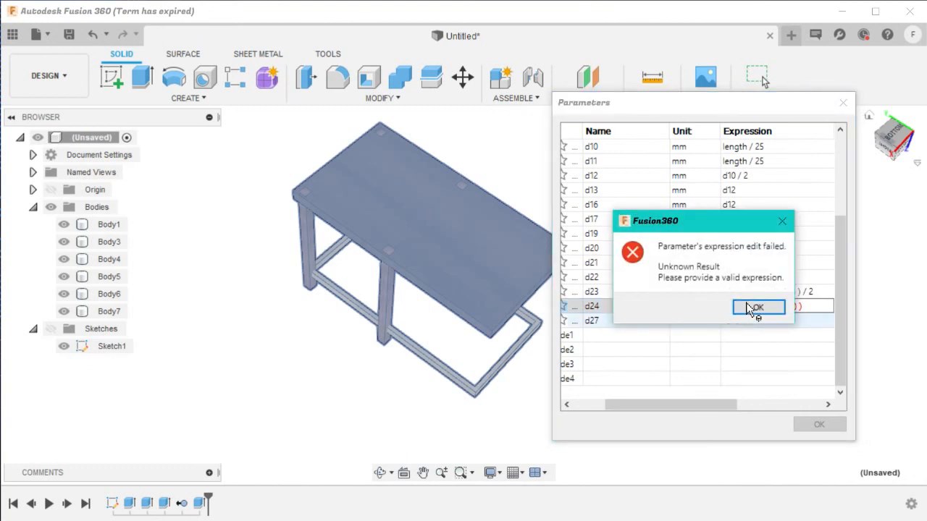
click(753, 307)
click(731, 308)
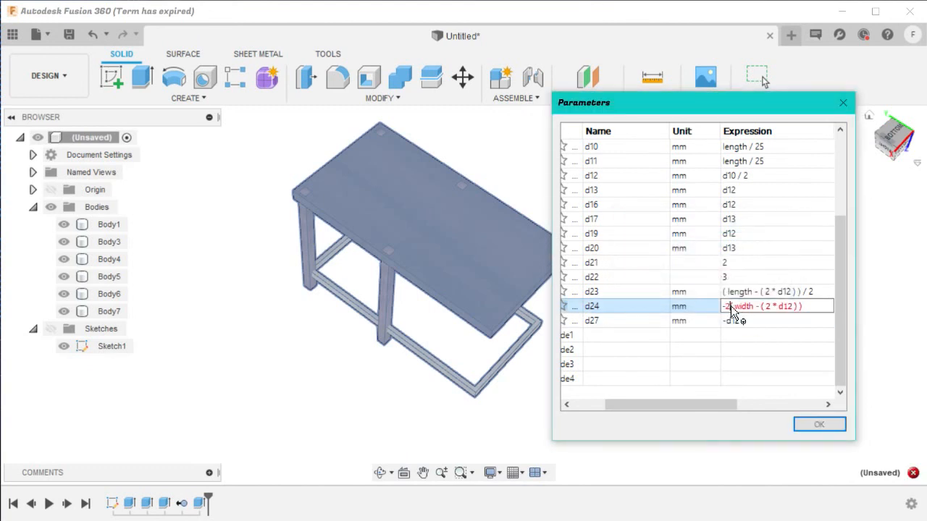
text(*)
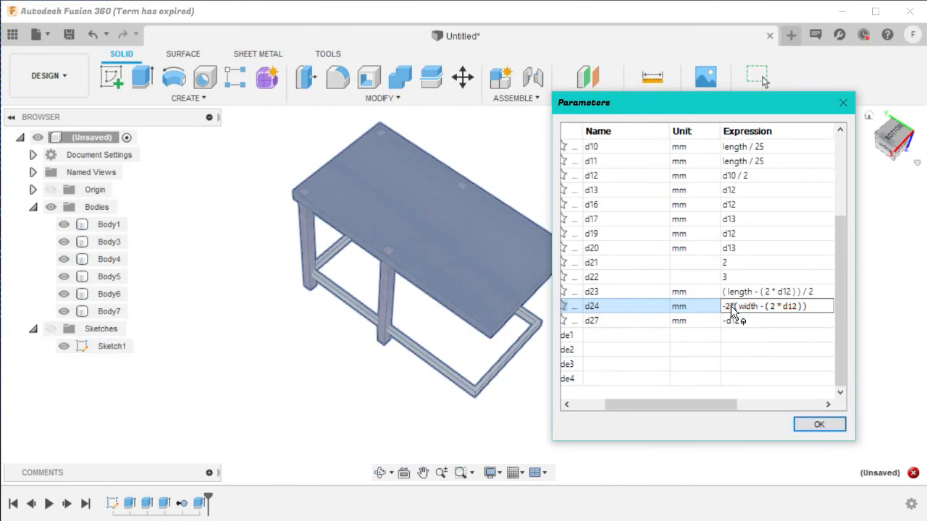
click(753, 323)
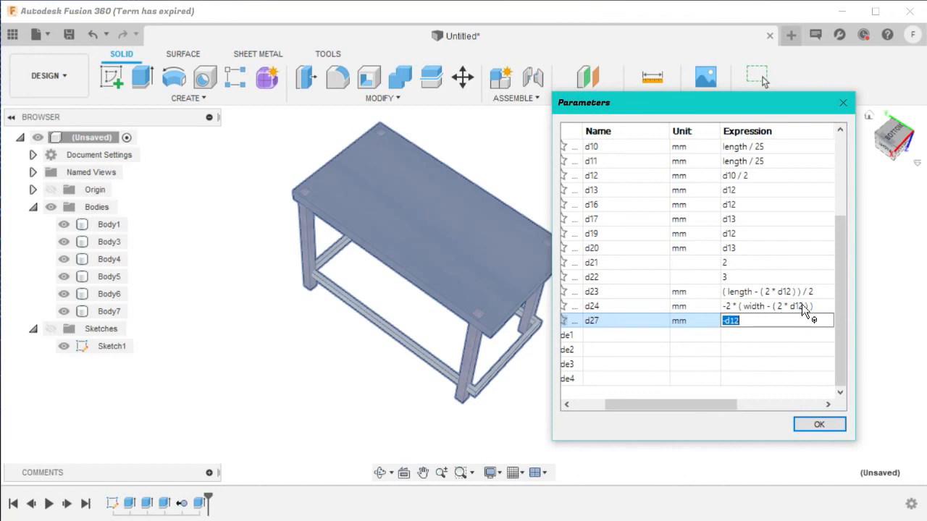
Step: Correct parameter d24's expression to -2*(width-(d12)) and accept the parameter changes
click(781, 305)
click(780, 306)
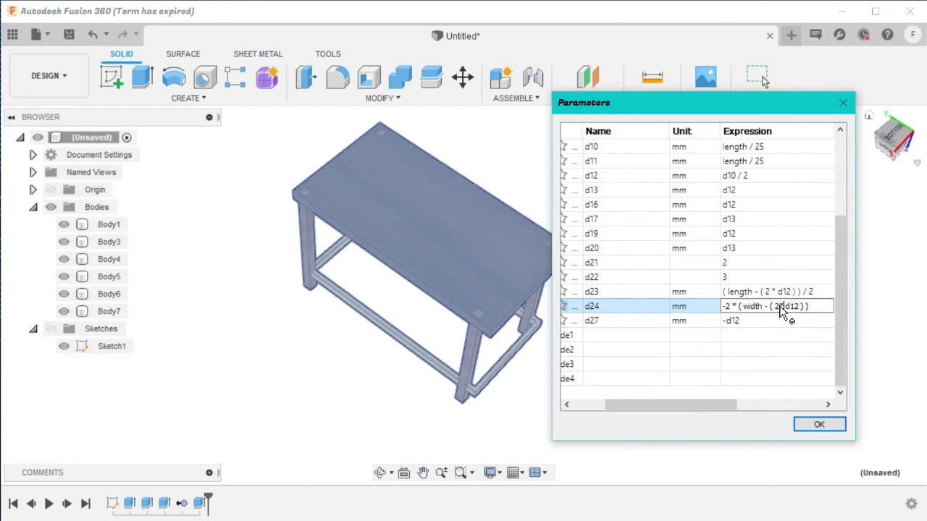
key(BackSpace)
key(BackSpace)
key(BackSpace)
click(761, 323)
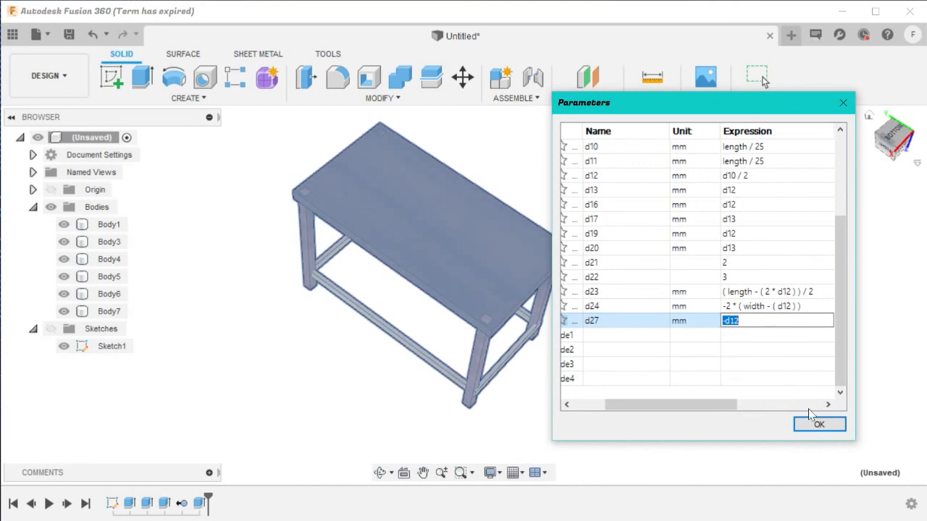
click(817, 427)
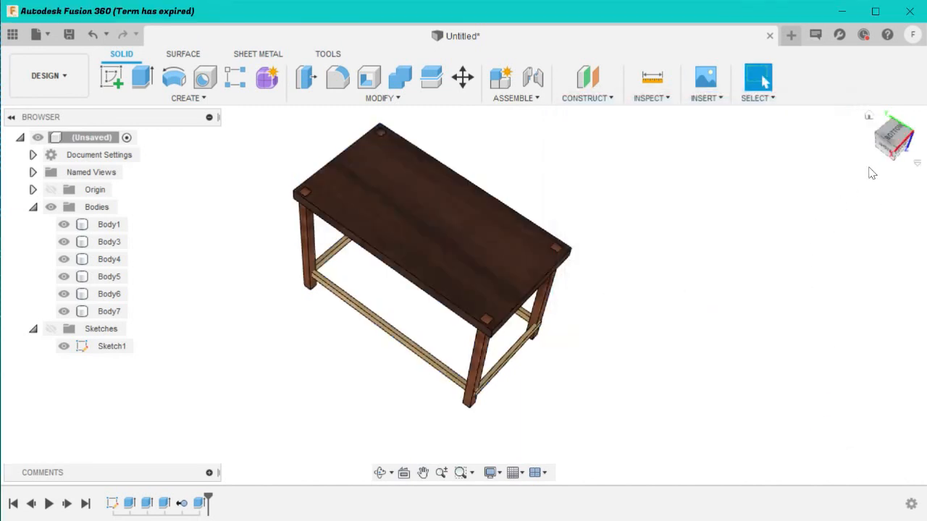
Step: Set the length parameter to 250 mm and check how the legs and frame fit the resized tabletop
mouse_move(886, 144)
mouse_down()
mouse_move(916, 134)
mouse_move(911, 116)
mouse_move(898, 156)
mouse_up()
click(395, 98)
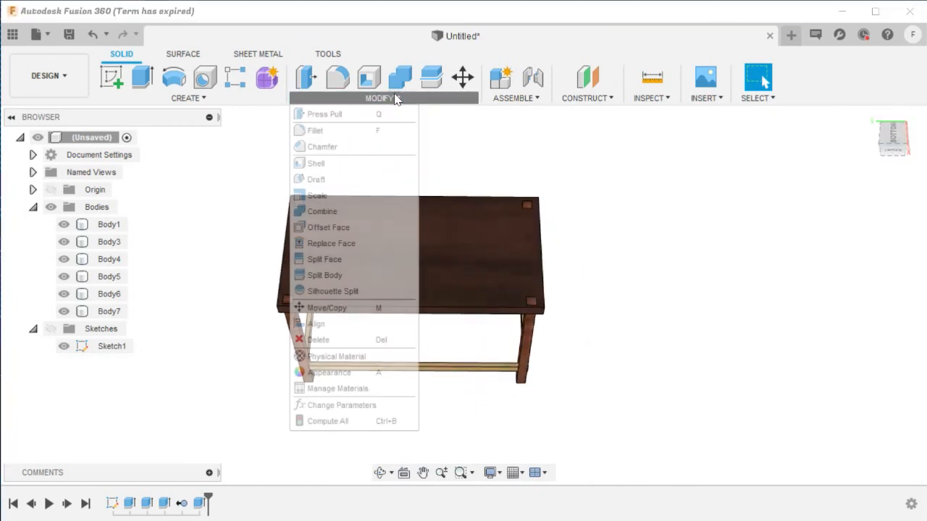
click(329, 405)
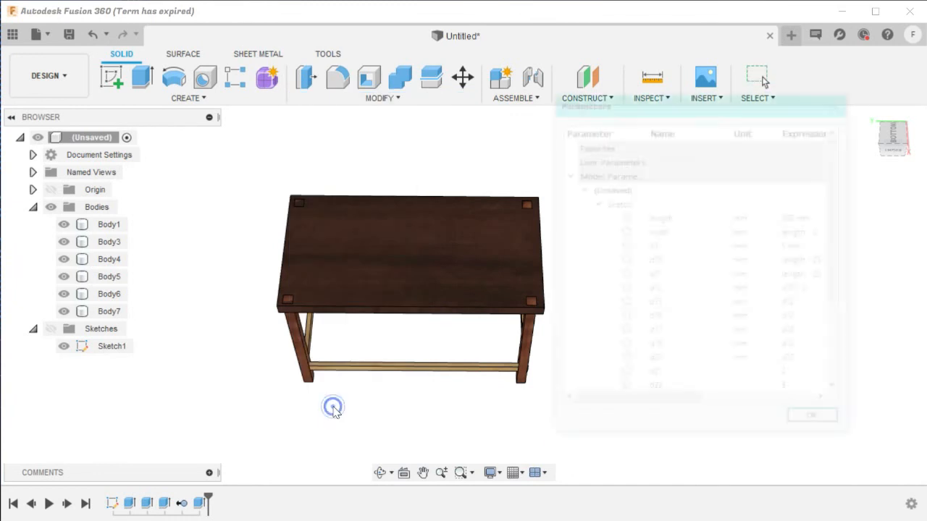
click(795, 220)
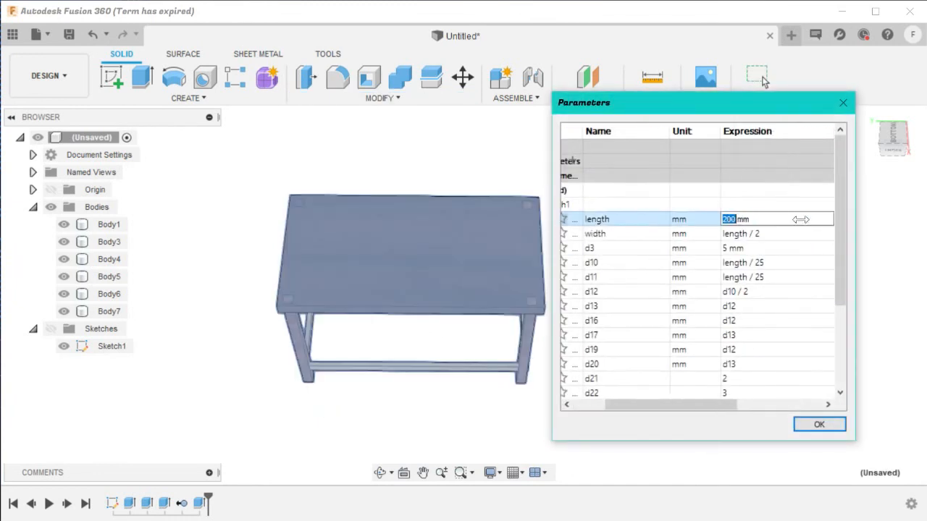
text(2)
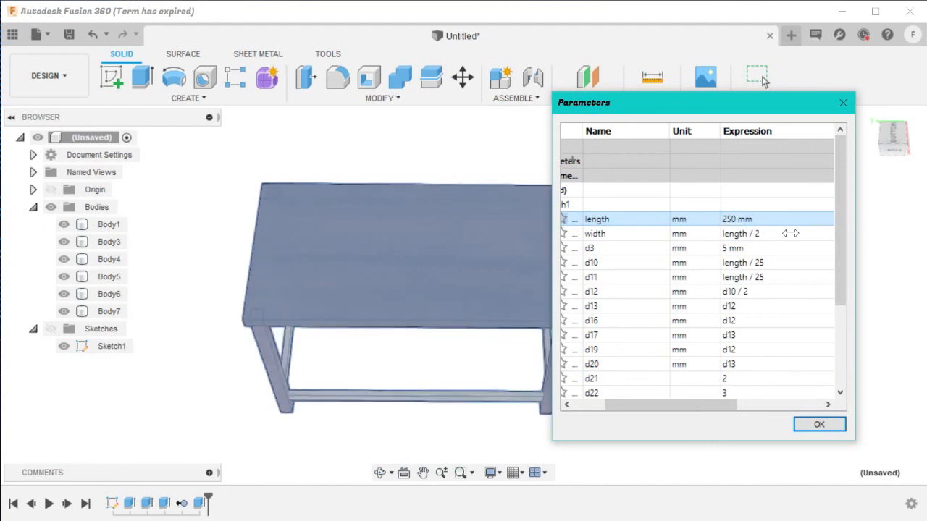
click(816, 426)
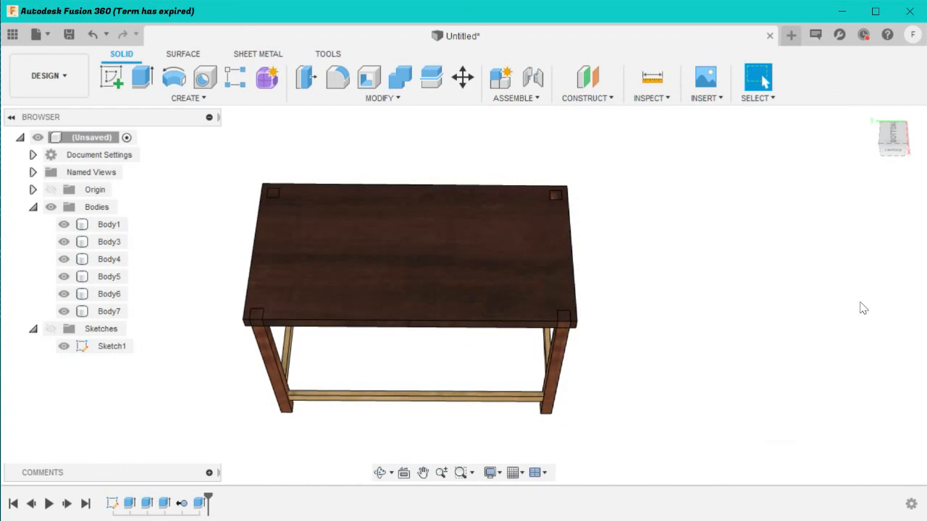
mouse_move(910, 152)
mouse_down()
mouse_move(926, 168)
mouse_move(895, 165)
mouse_move(888, 190)
mouse_move(895, 128)
mouse_move(871, 124)
mouse_move(878, 141)
mouse_up()
scroll(716, 262, down, 3)
scroll(716, 268, up, 5)
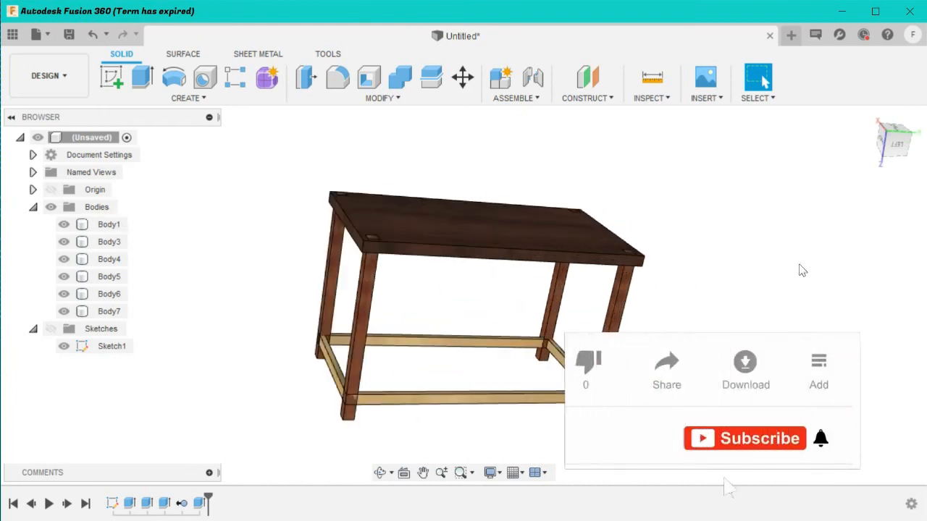
scroll(662, 440, down, 1)
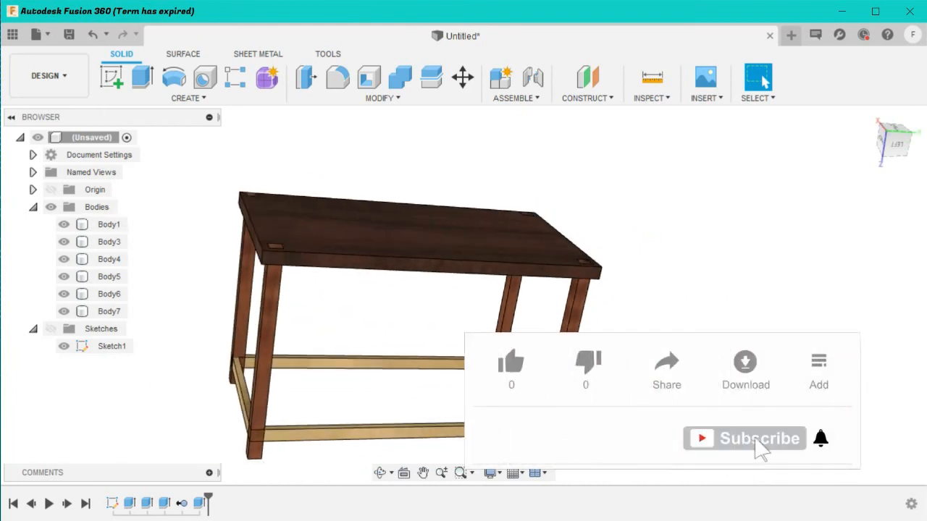